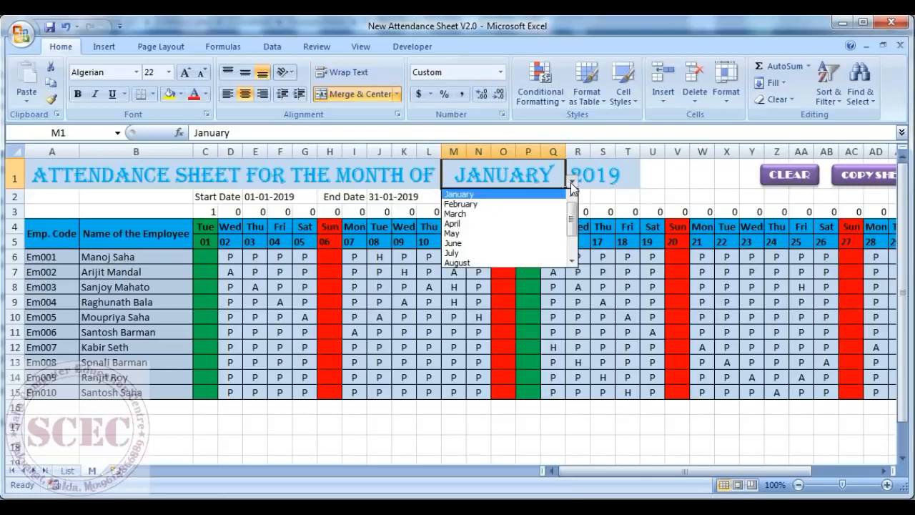
Set the attendance sheet's month to February and check the start and end date cells
drag(570, 211, 570, 204)
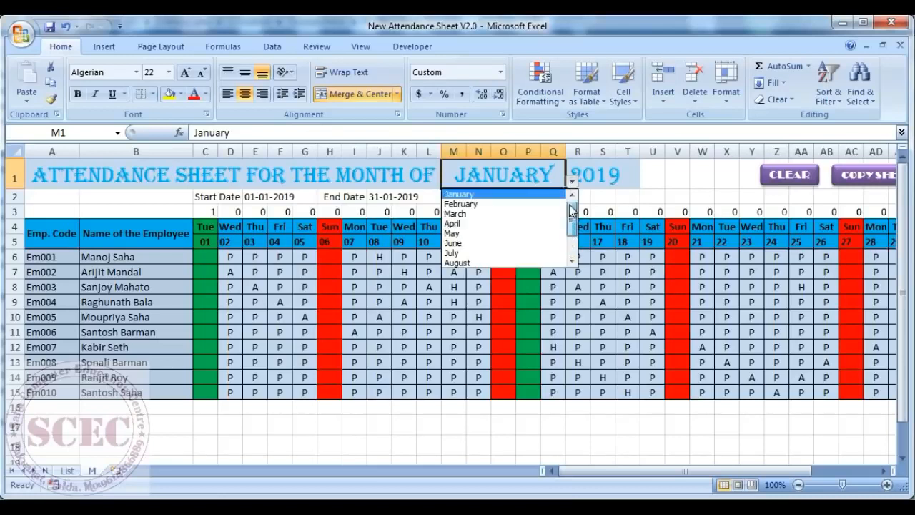
click(517, 205)
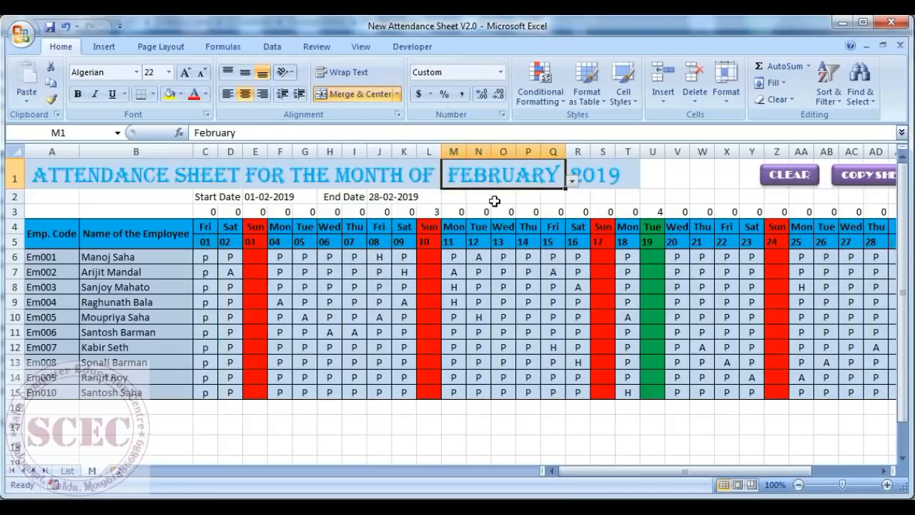
click(254, 198)
click(388, 198)
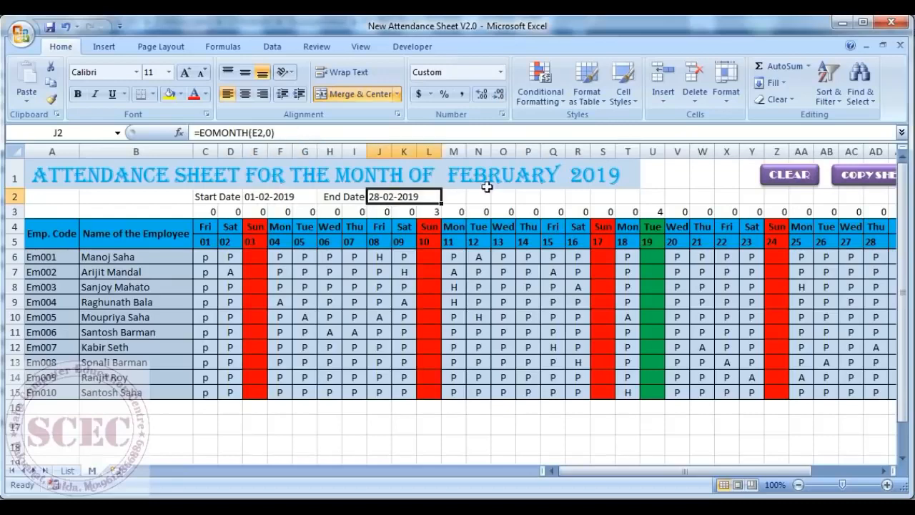
Switch the attendance month to March and inspect the highlighted Sunday and holiday columns
click(520, 175)
click(571, 181)
click(531, 205)
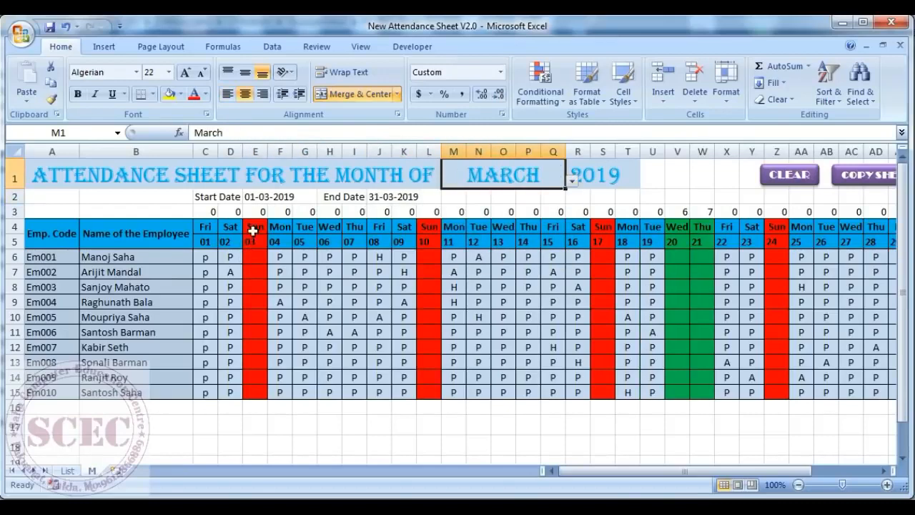
drag(254, 227, 255, 390)
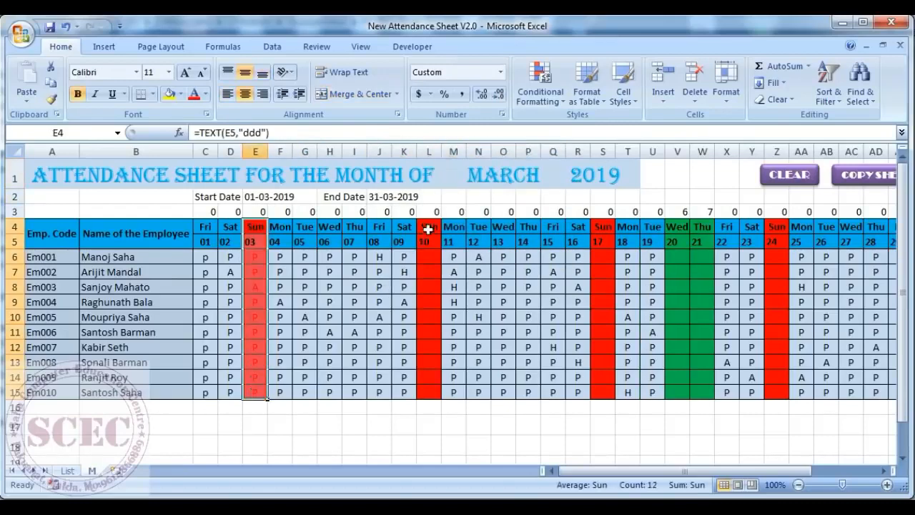
drag(426, 228, 432, 390)
drag(675, 230, 700, 347)
Set the attendance sheet's month back to January
click(515, 183)
click(572, 181)
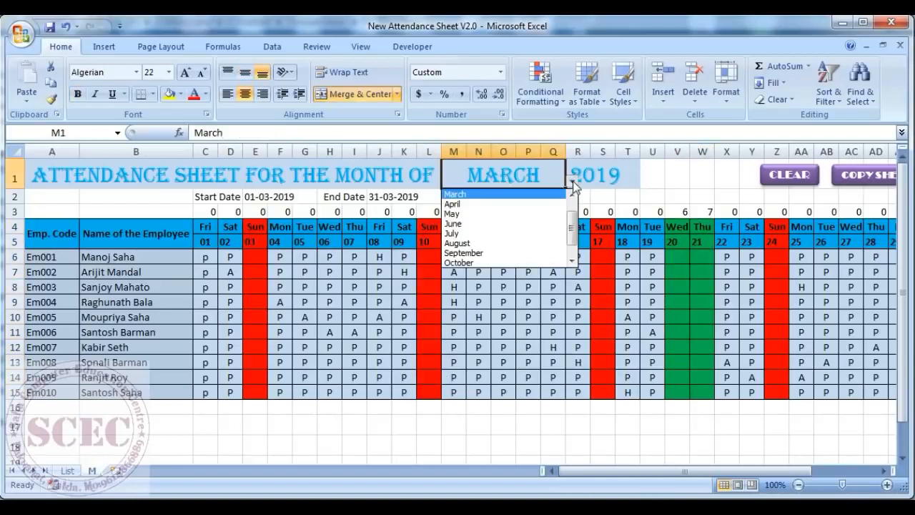
scroll(572, 204, up, 2)
click(459, 194)
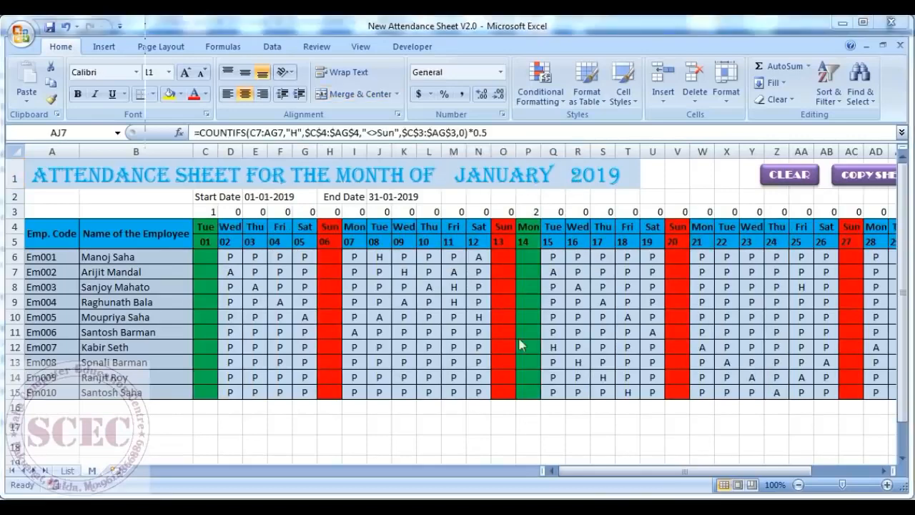
Examine the attendance summary columns from Full Day Present to Ab Percent for all employees
drag(600, 470, 672, 472)
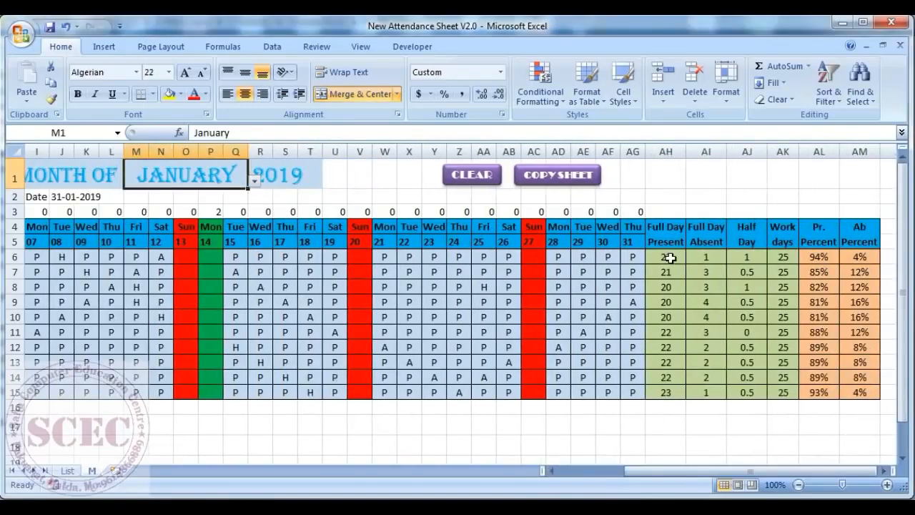
drag(671, 258, 857, 392)
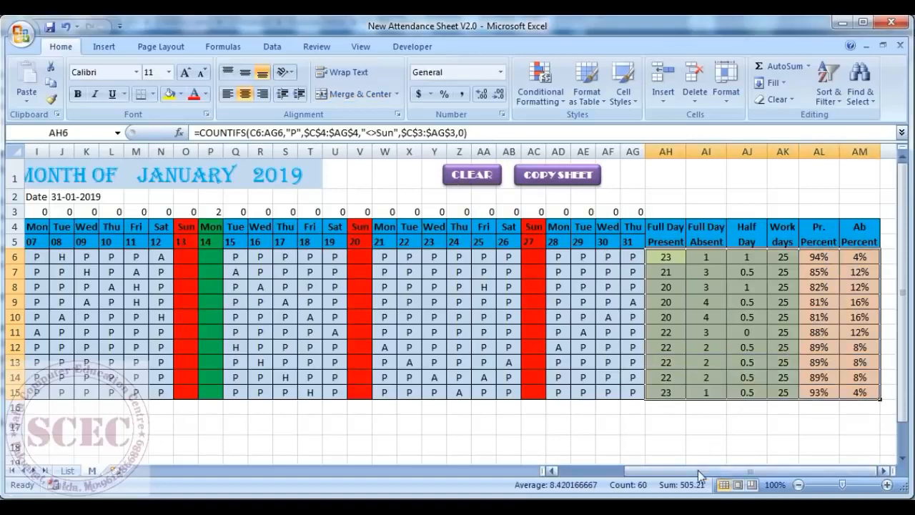
drag(697, 470, 635, 472)
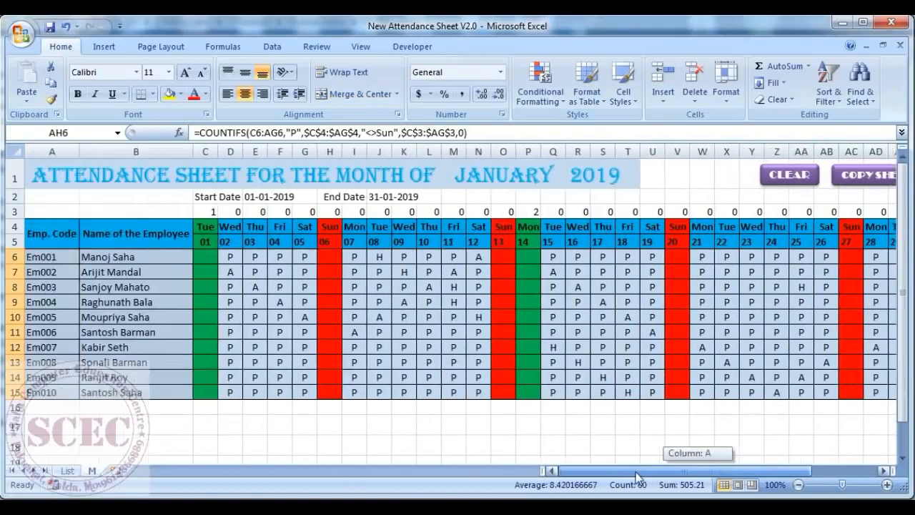
Copy the January attendance to its own sheet, and clear all attendance entries on sheet M
click(534, 178)
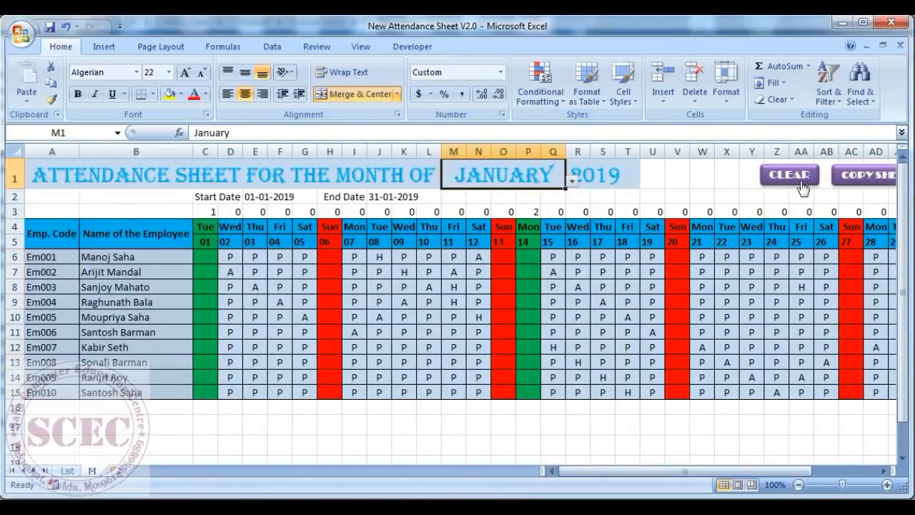
click(864, 183)
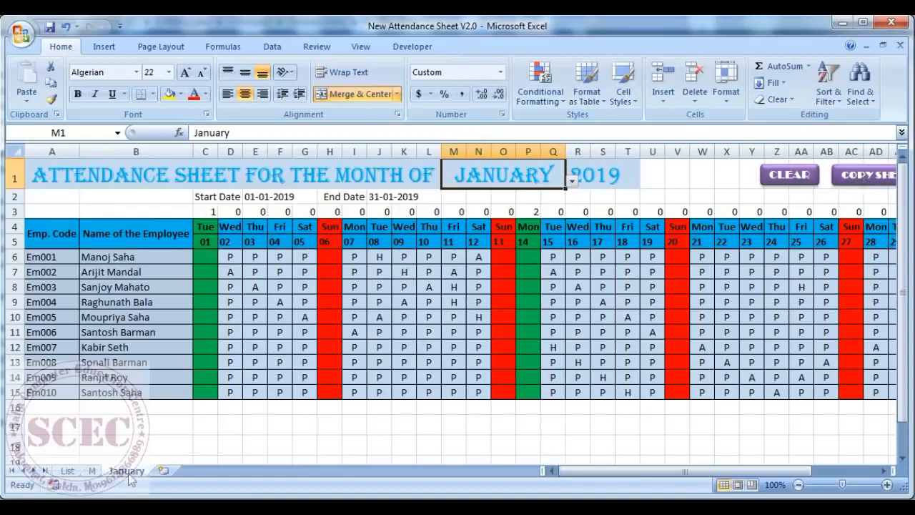
click(92, 471)
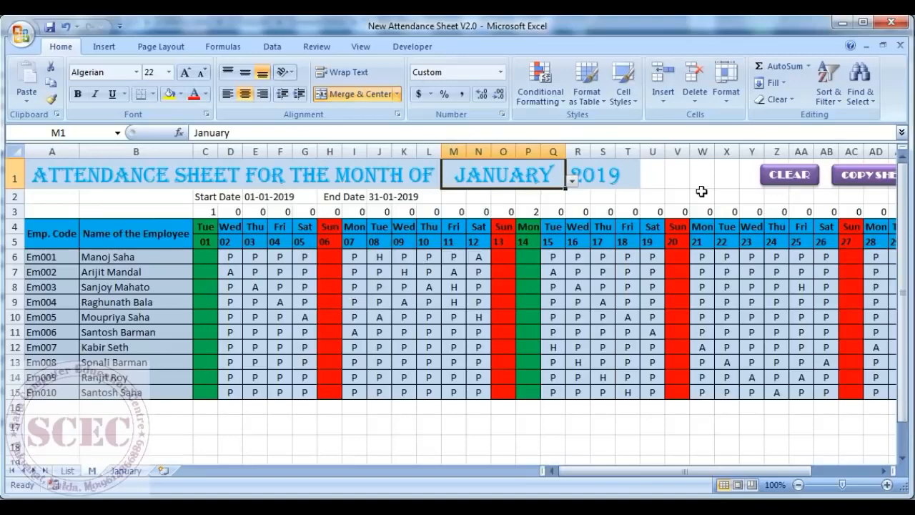
click(789, 184)
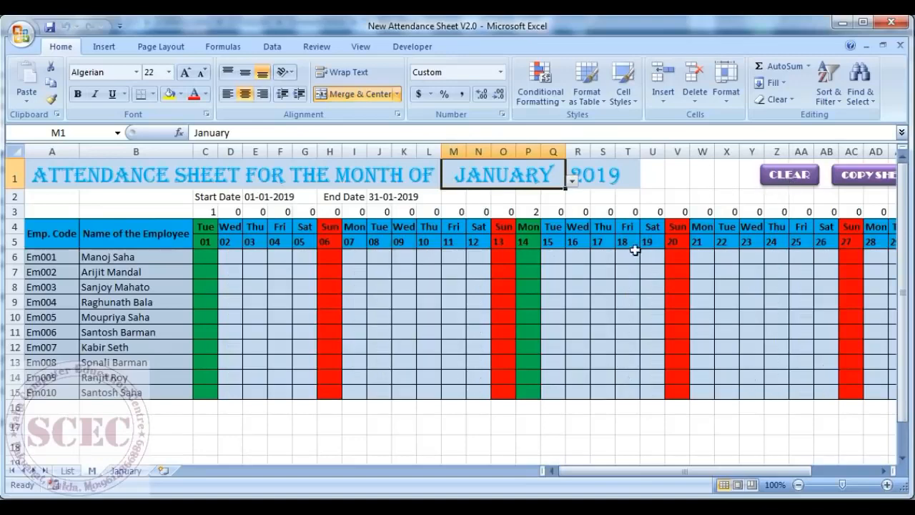
mouse_move(583, 469)
mouse_down()
mouse_move(623, 468)
mouse_move(572, 469)
mouse_up()
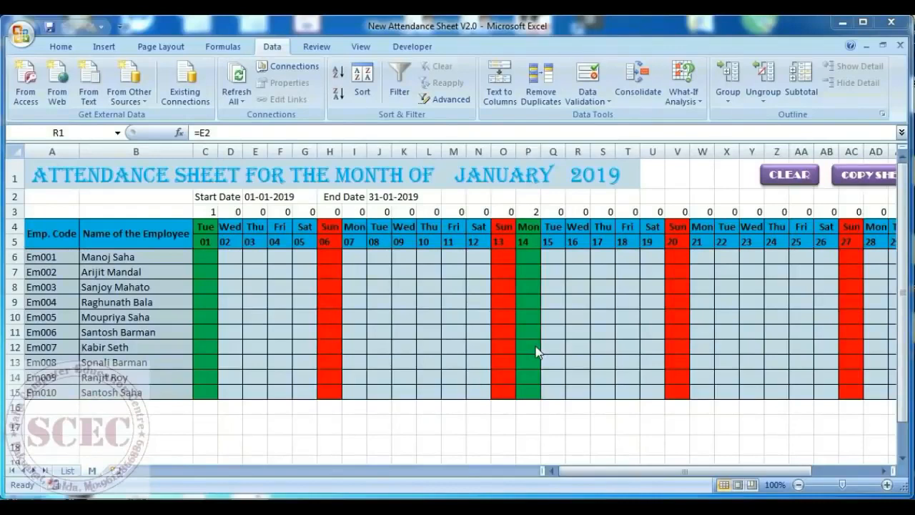
Create a new blank workbook
click(20, 33)
click(37, 72)
click(751, 478)
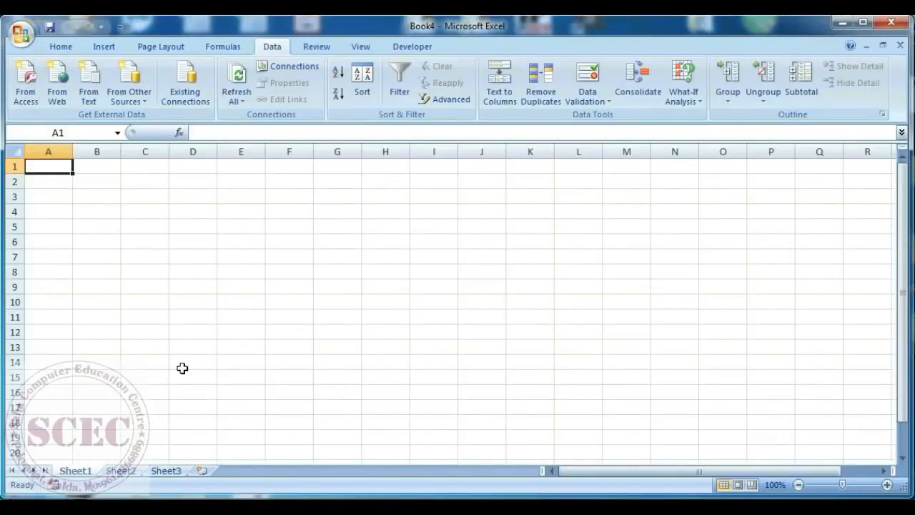
Rename Sheet1 as Helper
right_click(80, 471)
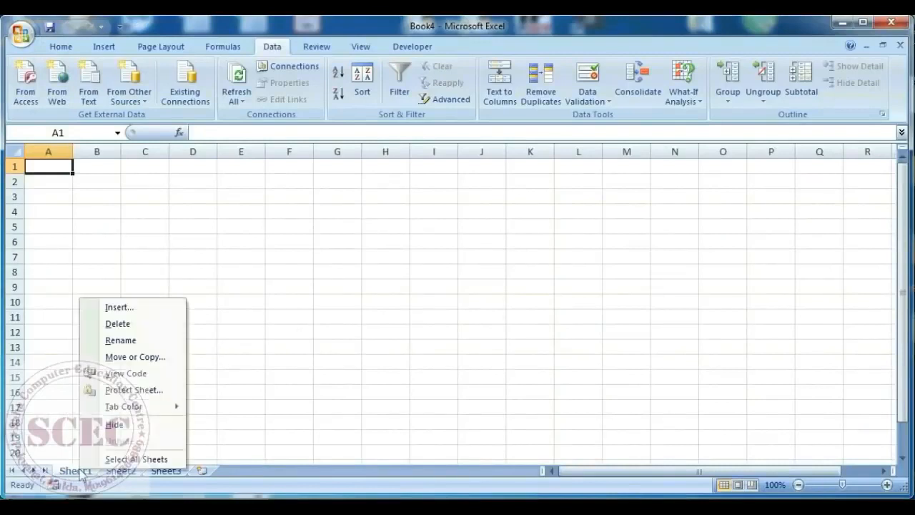
click(121, 340)
text(Helper)
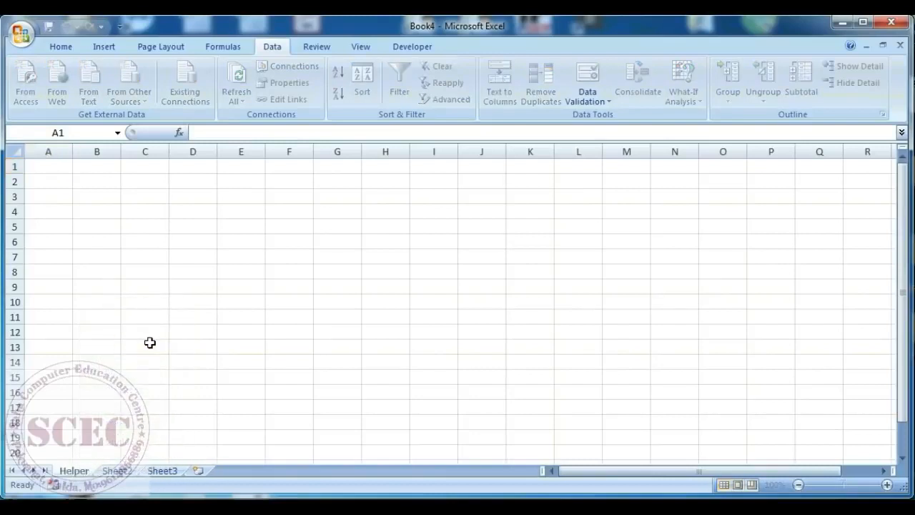
key(Return)
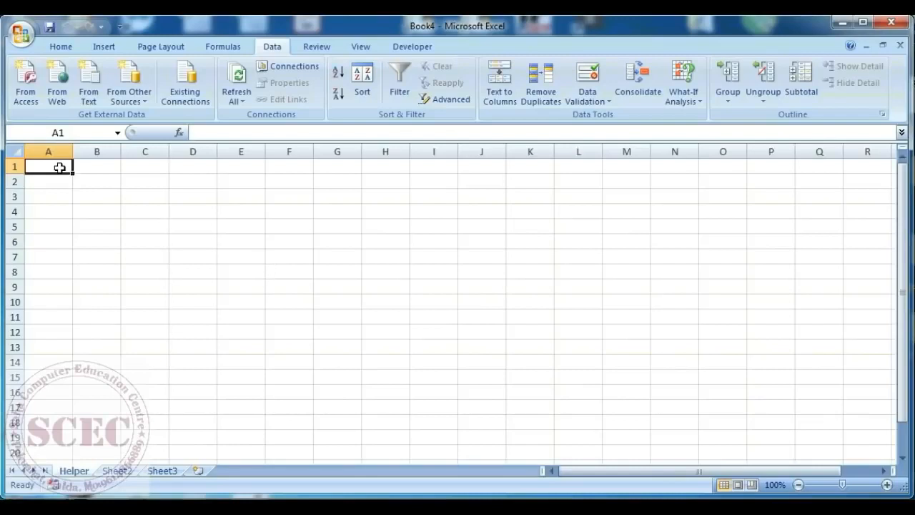
Enter the heading Months in A1, fill A2:A13 with January through December, and fit column A's width
text(Month)
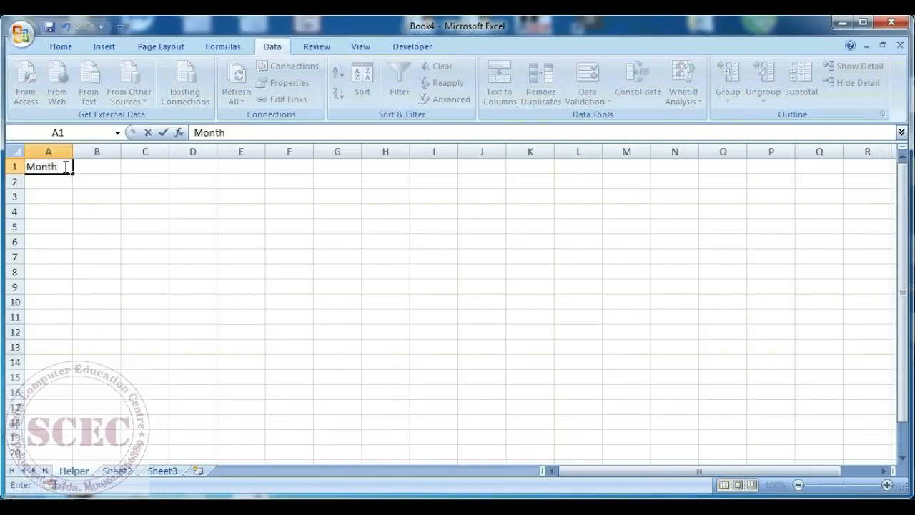
key(Return)
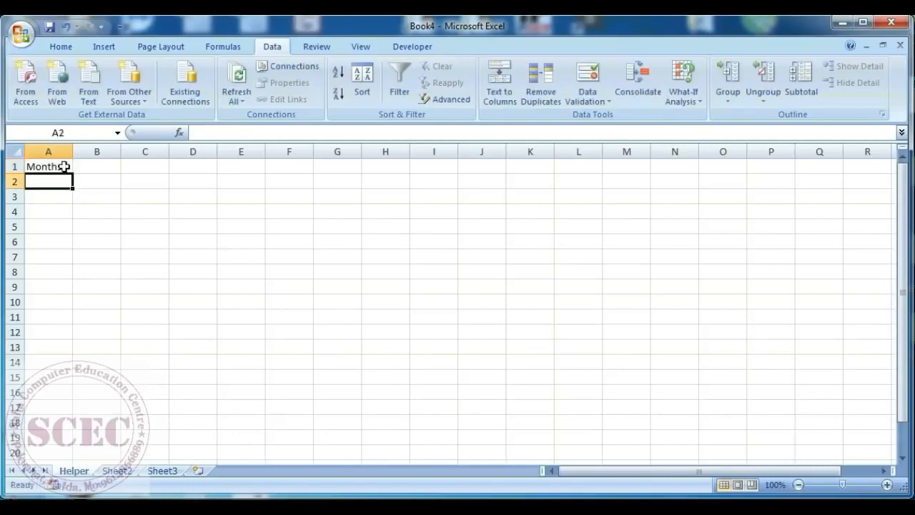
text(Jan)
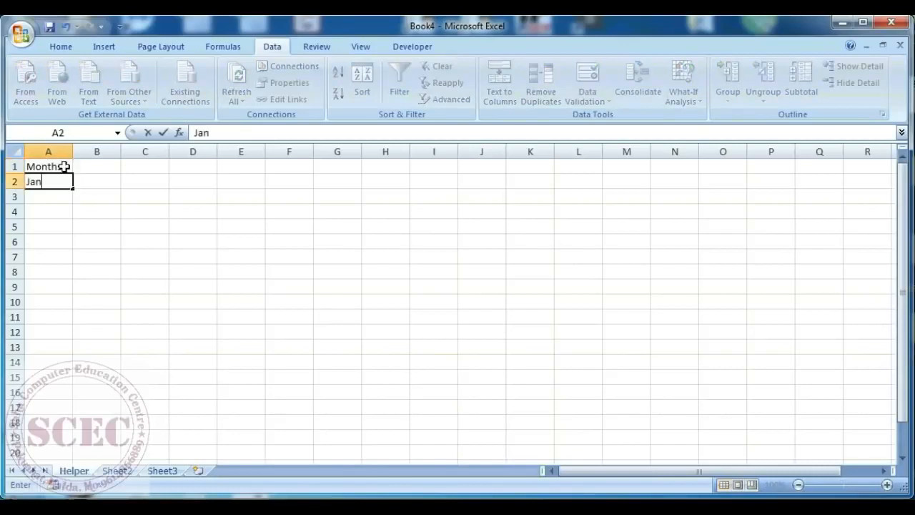
text(uary)
key(Return)
click(67, 179)
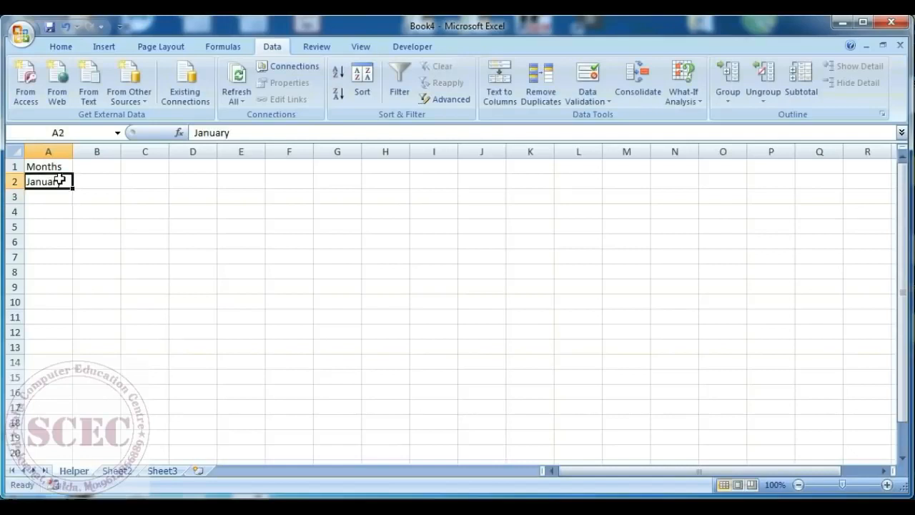
drag(73, 188, 71, 354)
double_click(72, 151)
Define the name Months for the month list in A2:A13 with workbook scope
drag(48, 182, 51, 346)
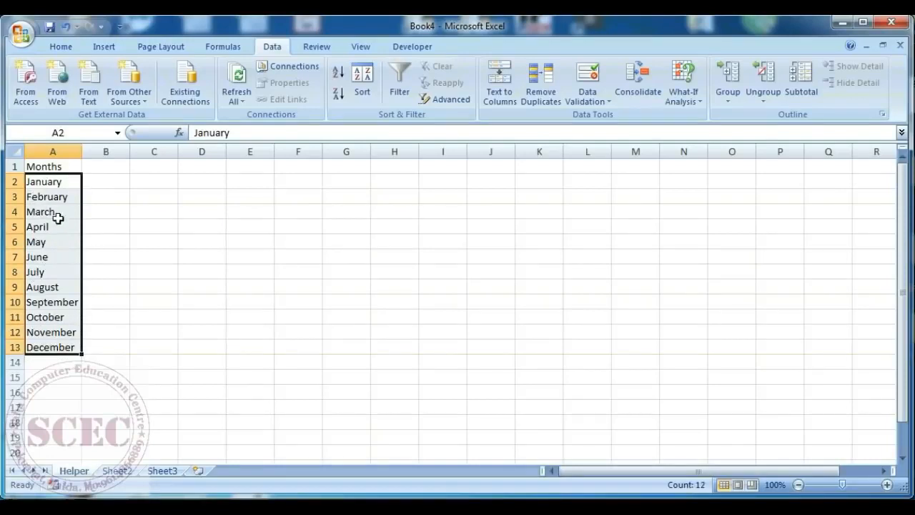
click(221, 50)
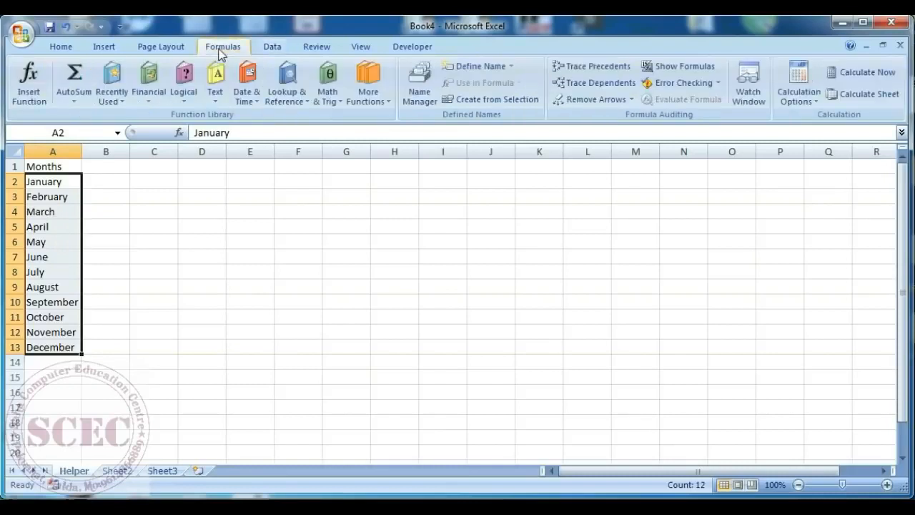
click(470, 64)
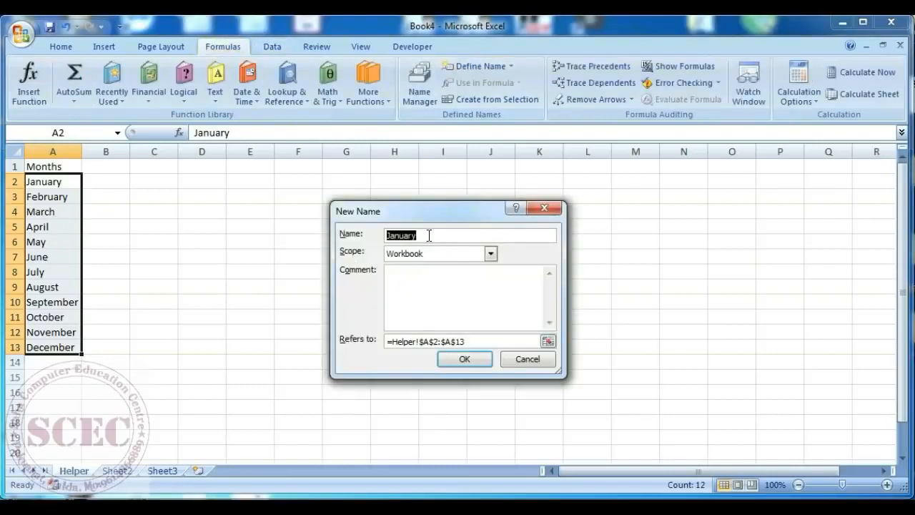
text(Months)
click(463, 359)
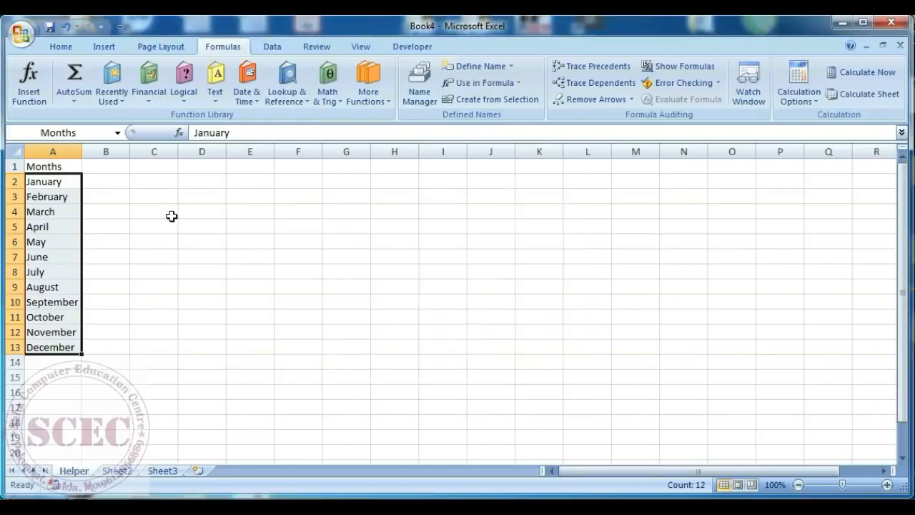
Enter the heading Holidays in C1 and mark out the ranges below it in columns C and D
click(153, 169)
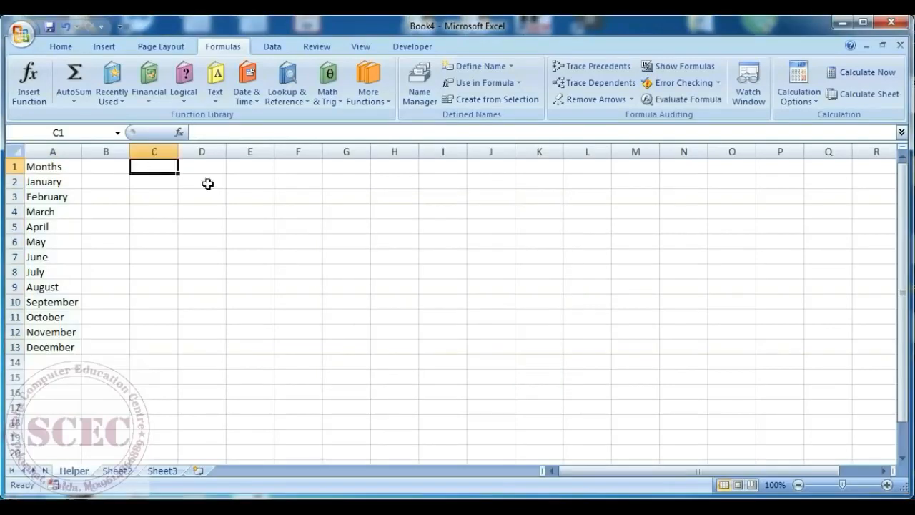
text(Ho)
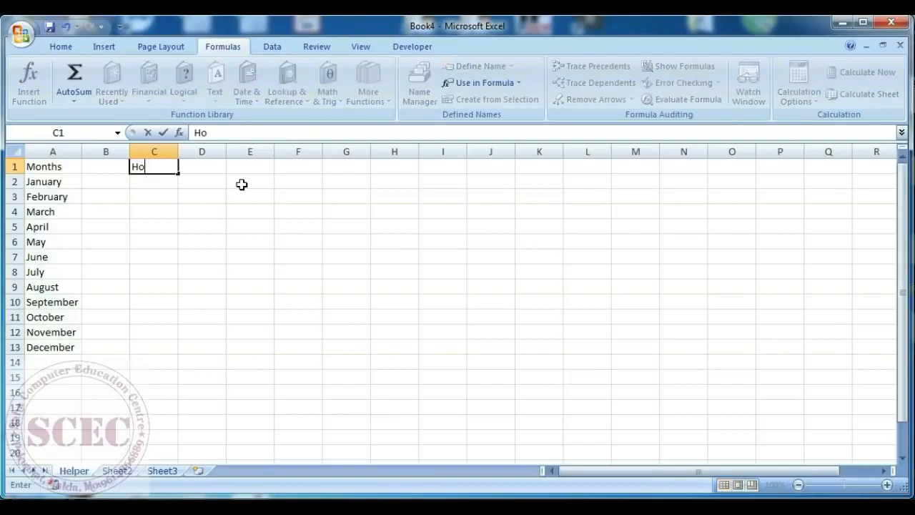
text(lidays)
key(Return)
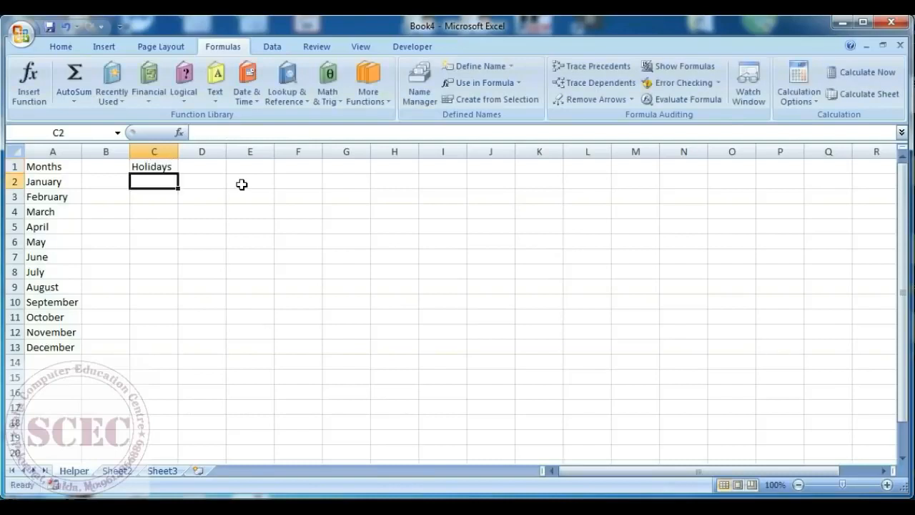
drag(156, 190, 154, 376)
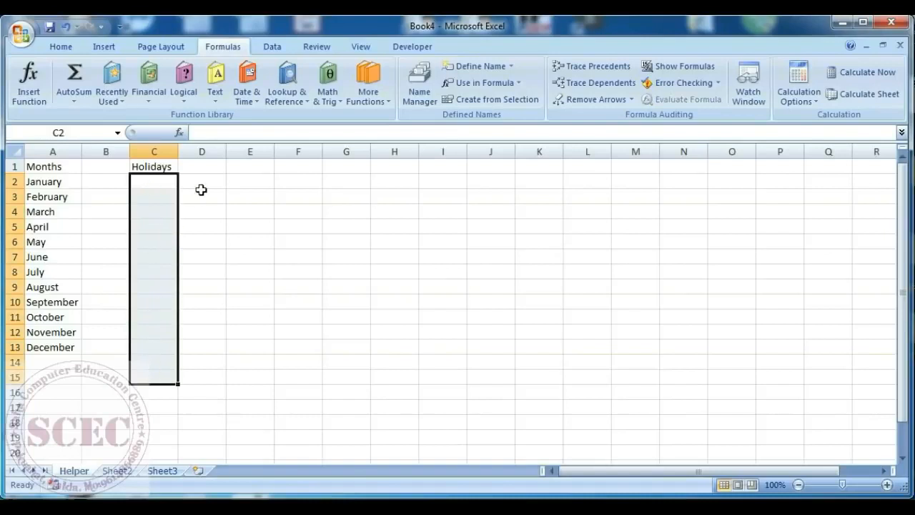
drag(201, 189, 207, 378)
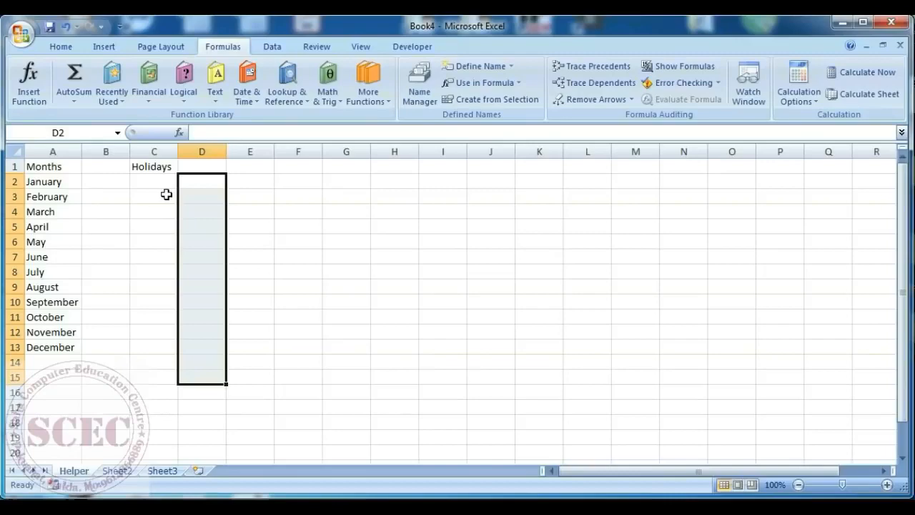
Copy the holiday names and dates in C2:D19 of New Attendance Sheet V2.0's List sheet into Helper at C2, and fit column C's width
key(alt+Tab)
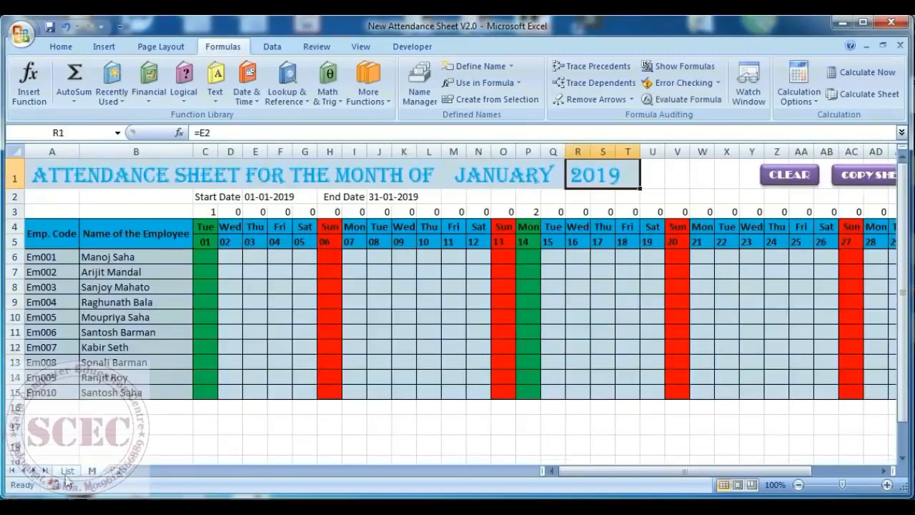
click(67, 471)
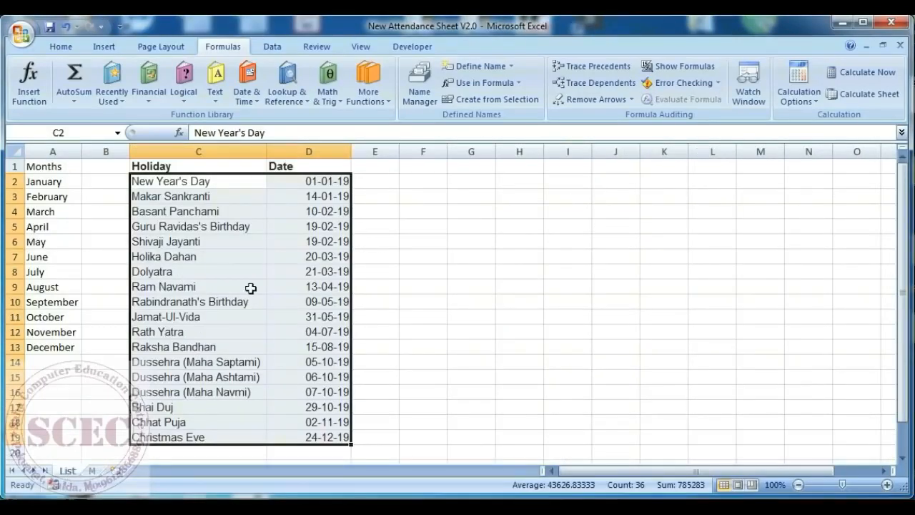
key(ctrl+c)
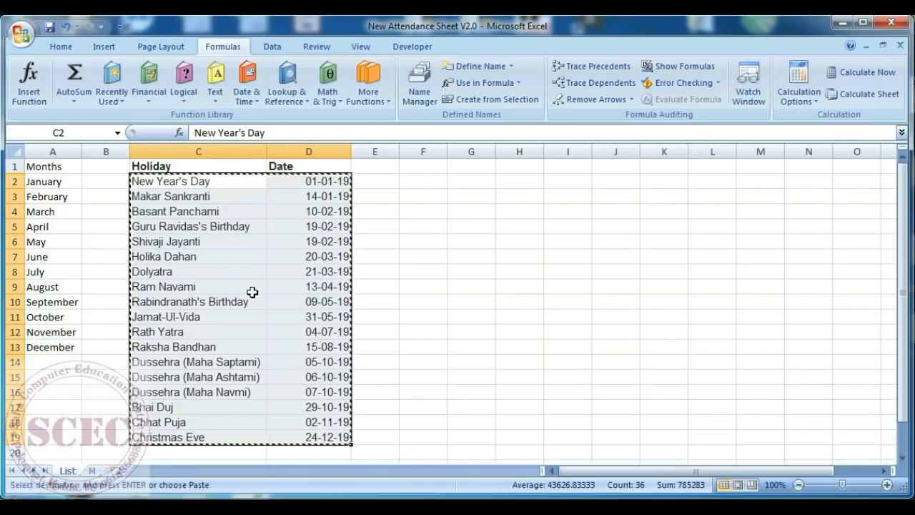
key(alt+Tab)
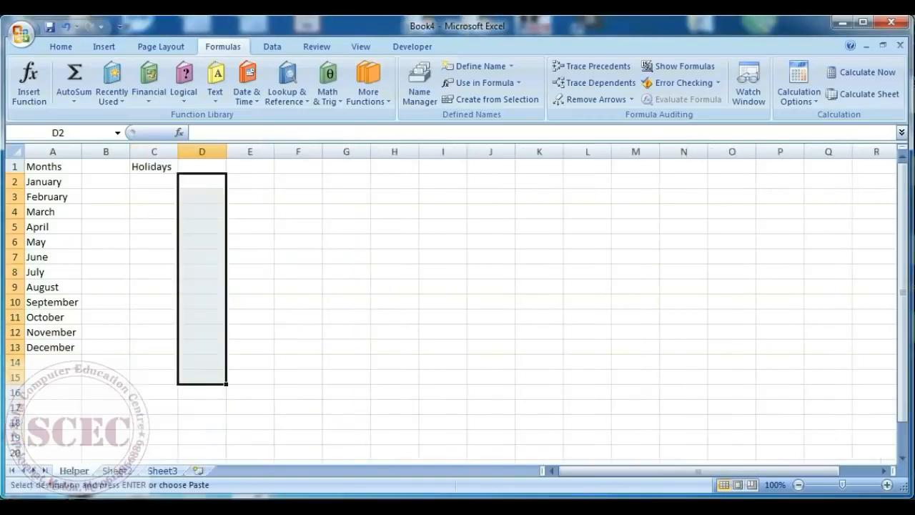
click(144, 181)
key(ctrl+v)
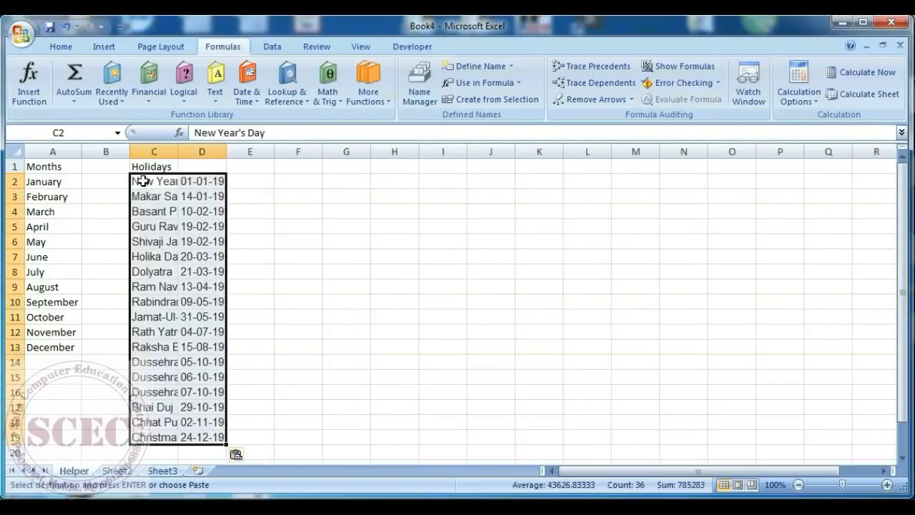
double_click(179, 151)
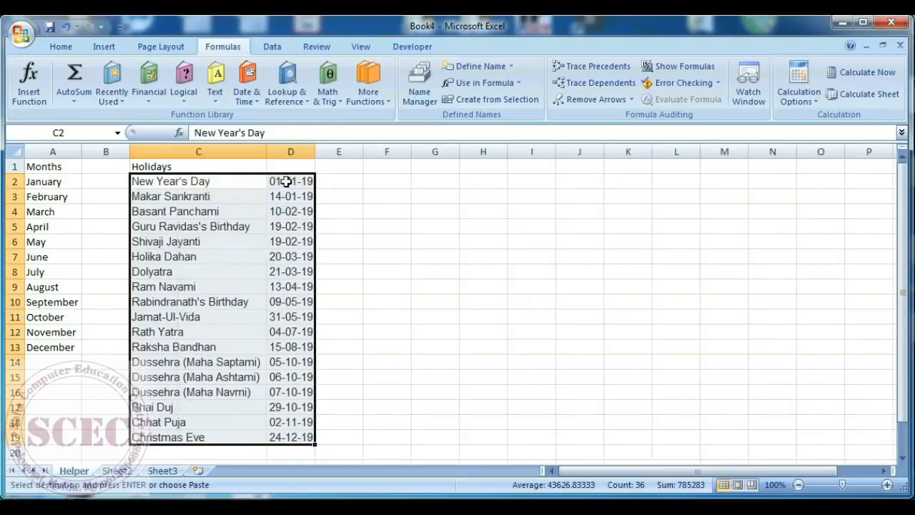
Define the name Holidays for the holiday dates in D2:D19 with workbook scope
drag(290, 181, 289, 431)
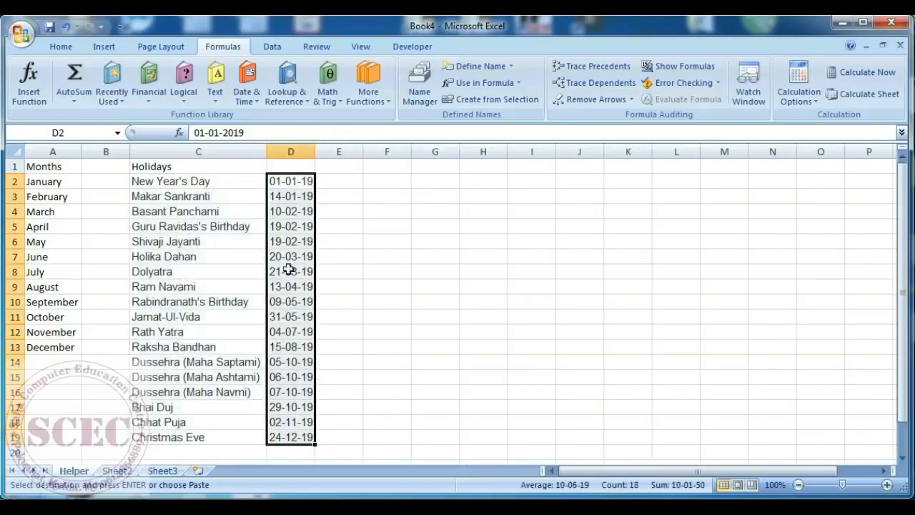
click(472, 65)
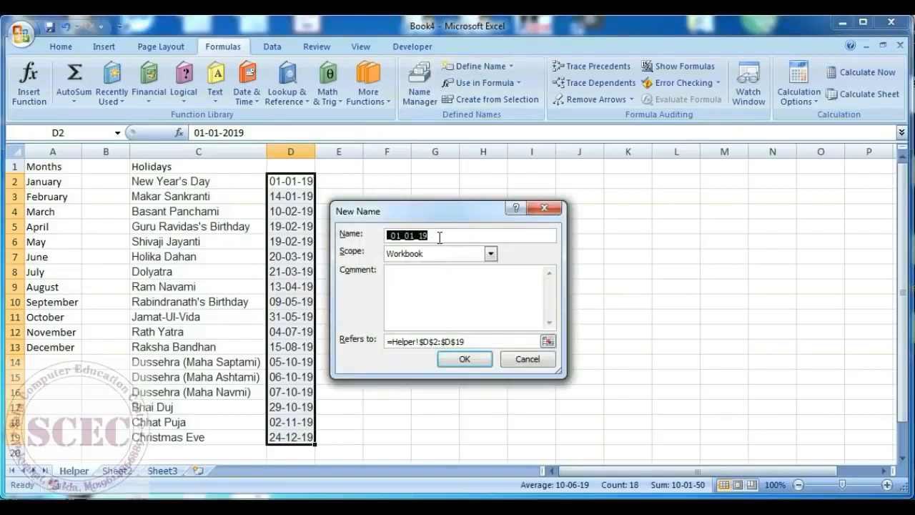
text(Holidays)
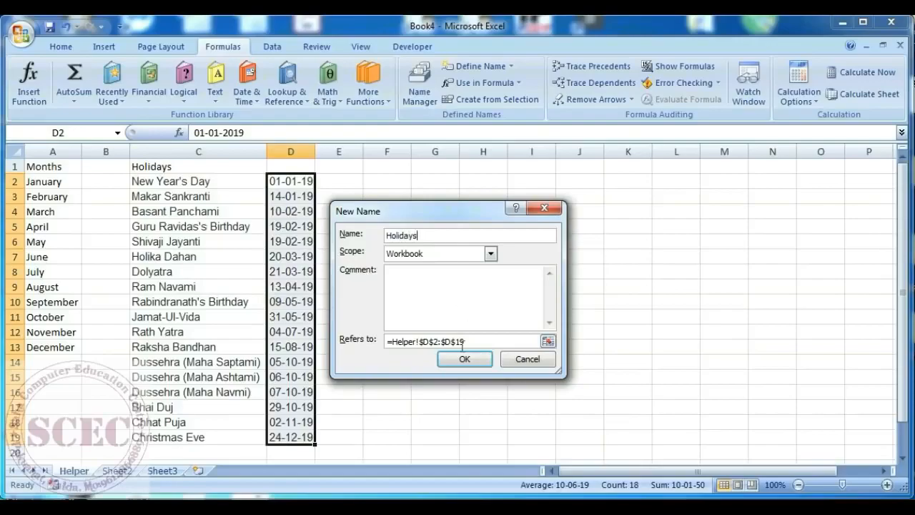
click(465, 359)
click(418, 297)
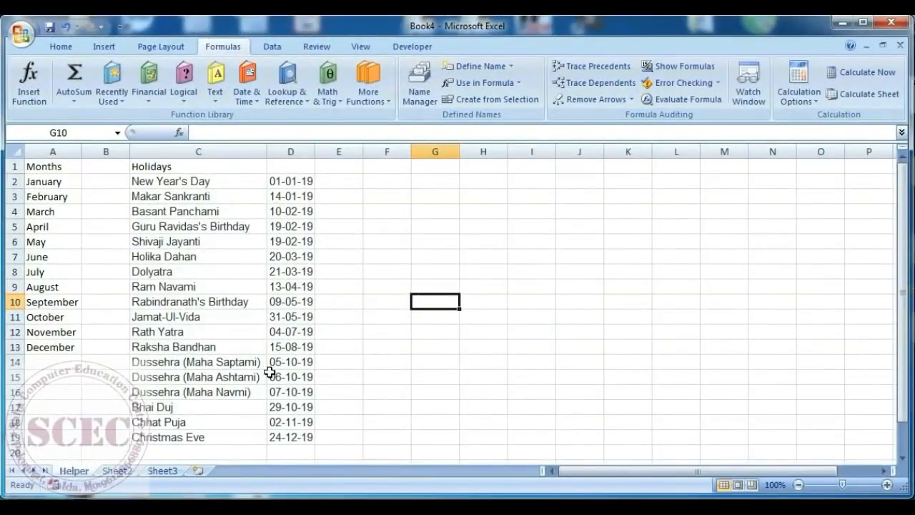
Rename Sheet2 as Attendance
click(119, 471)
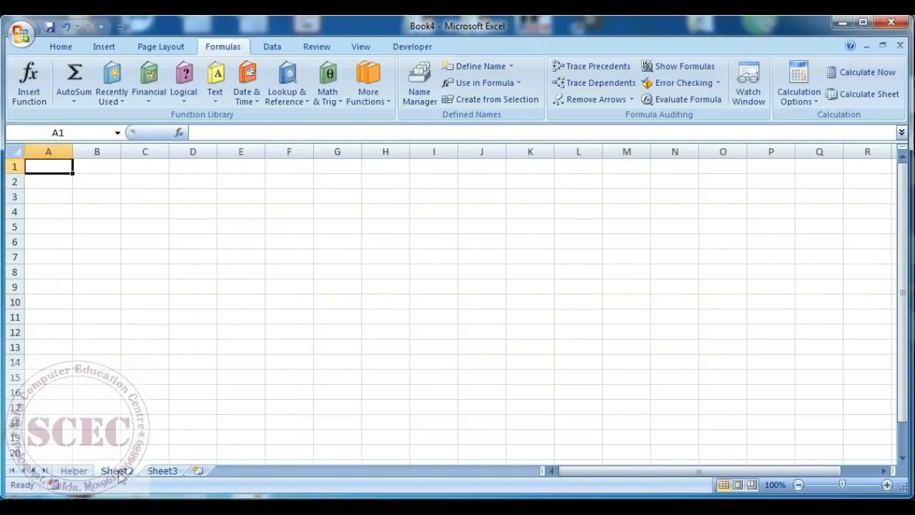
right_click(118, 473)
click(158, 343)
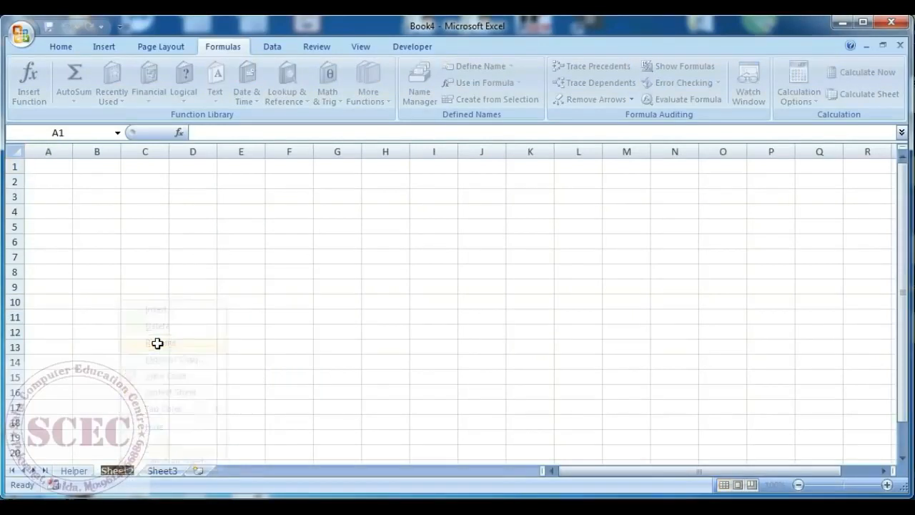
text(Atte)
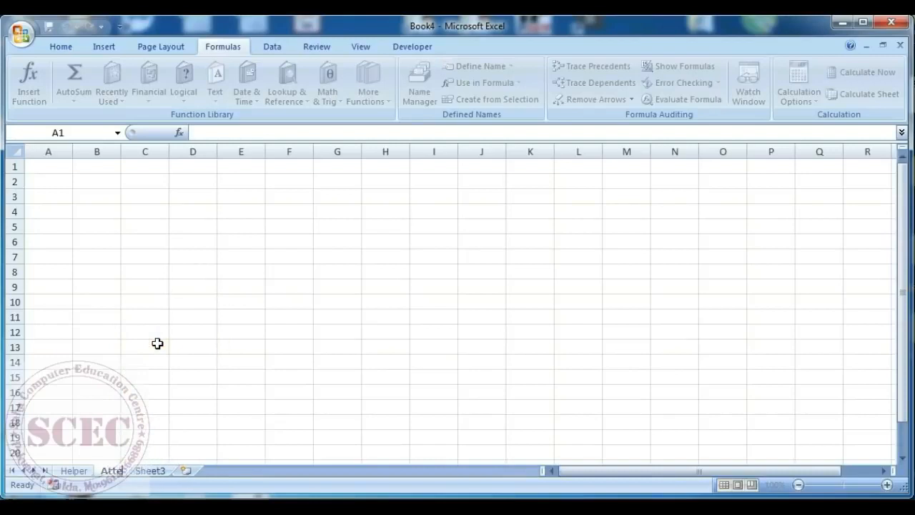
text(ndance)
click(157, 343)
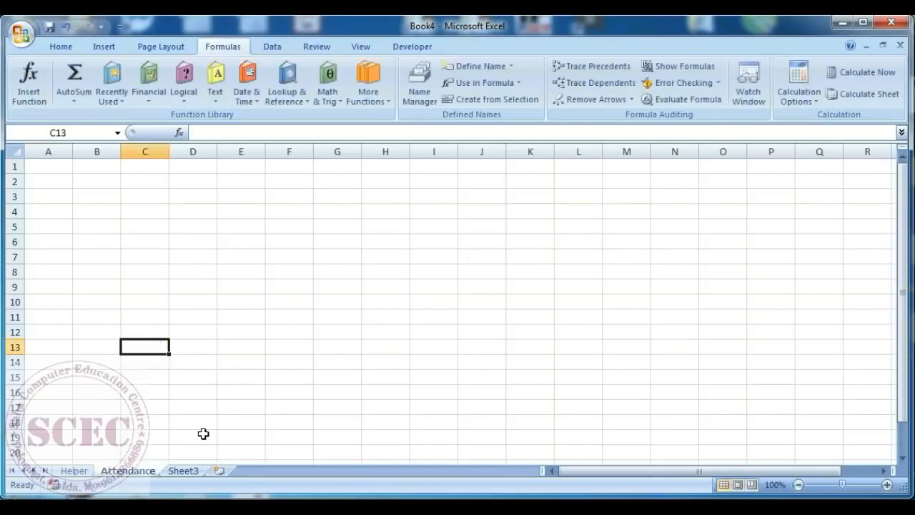
Delete Sheet3 from the workbook
click(183, 471)
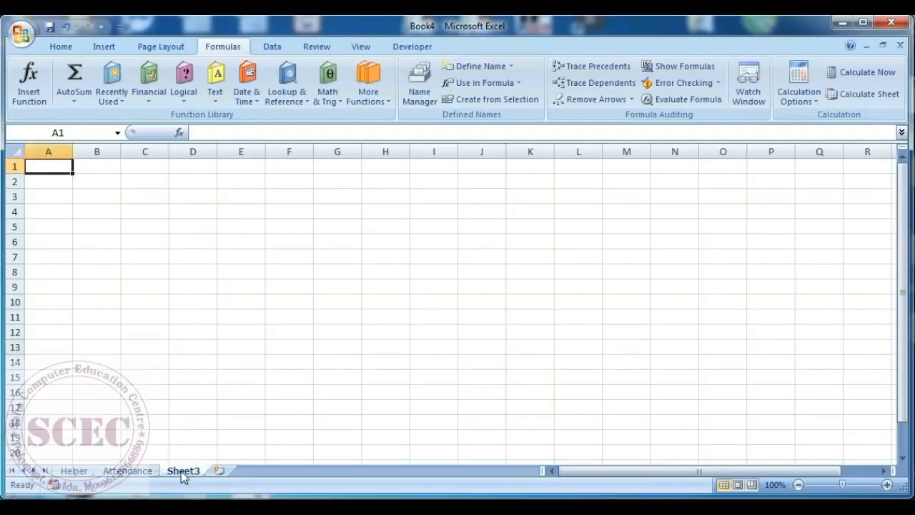
right_click(183, 472)
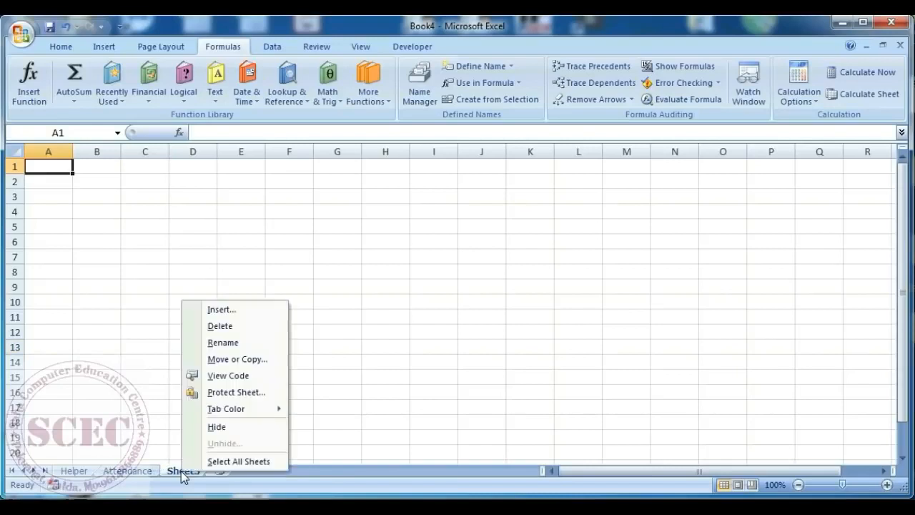
click(225, 326)
Enter the title "Attendance for the month of" in A1 of the Attendance sheet
click(40, 166)
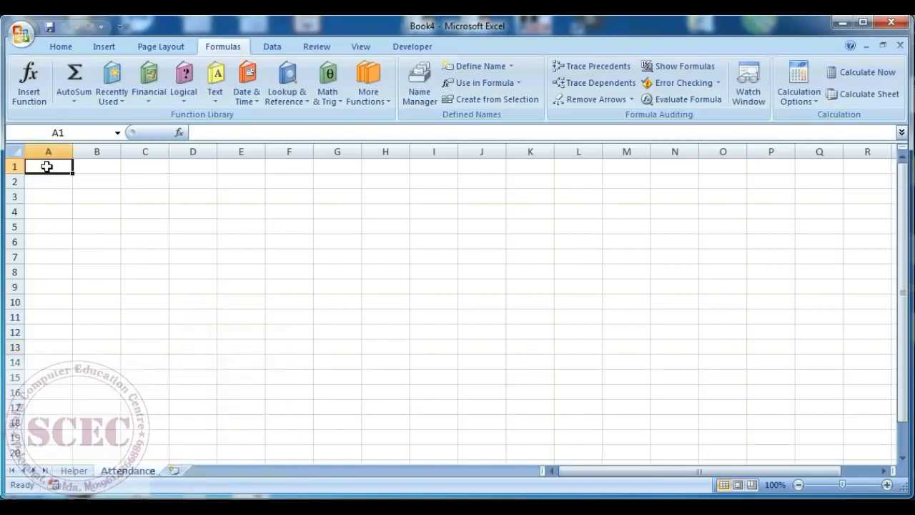
text(Atten)
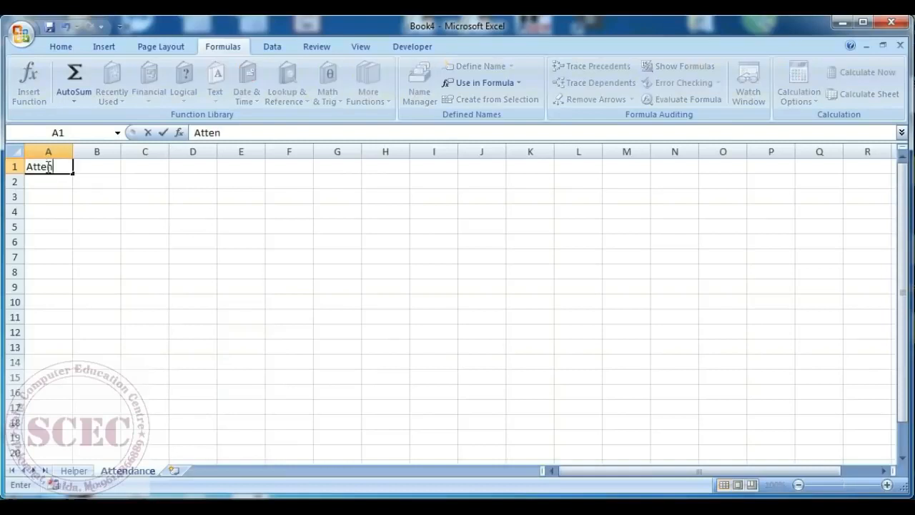
text(dance)
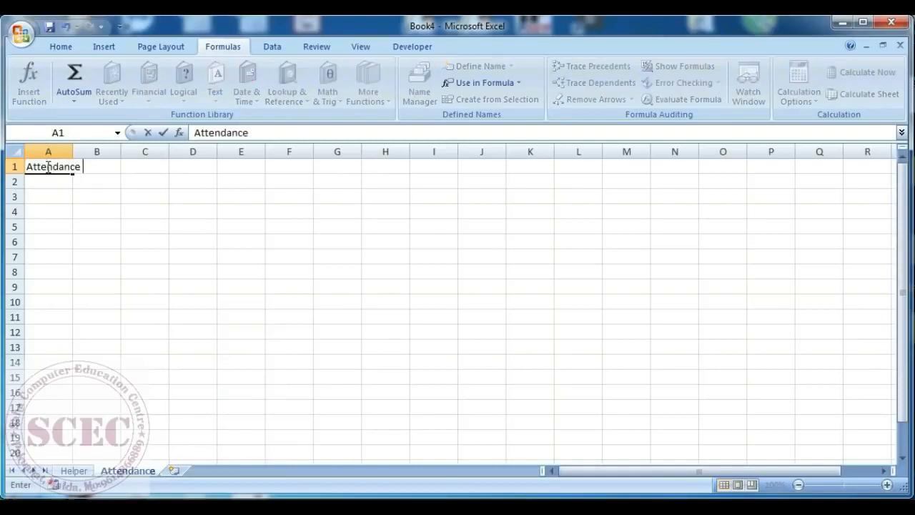
text( for the mo)
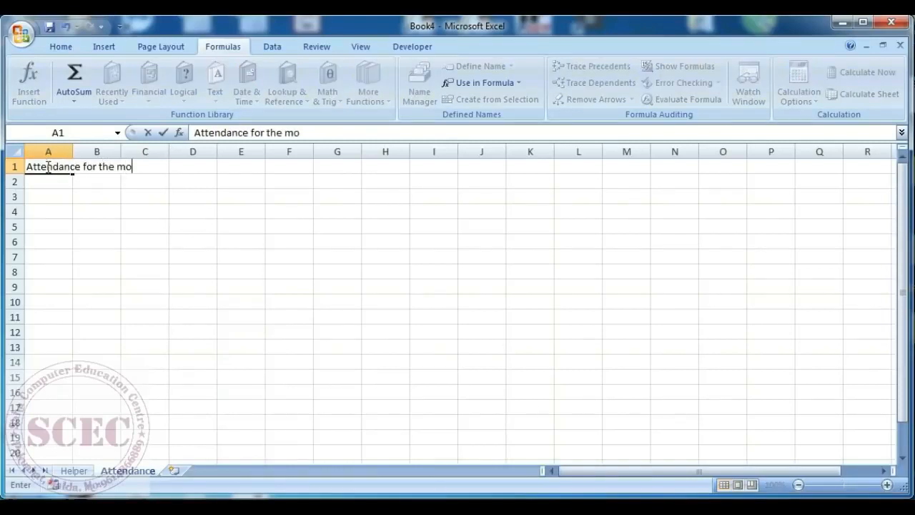
text(nth of)
key(Return)
key(Return)
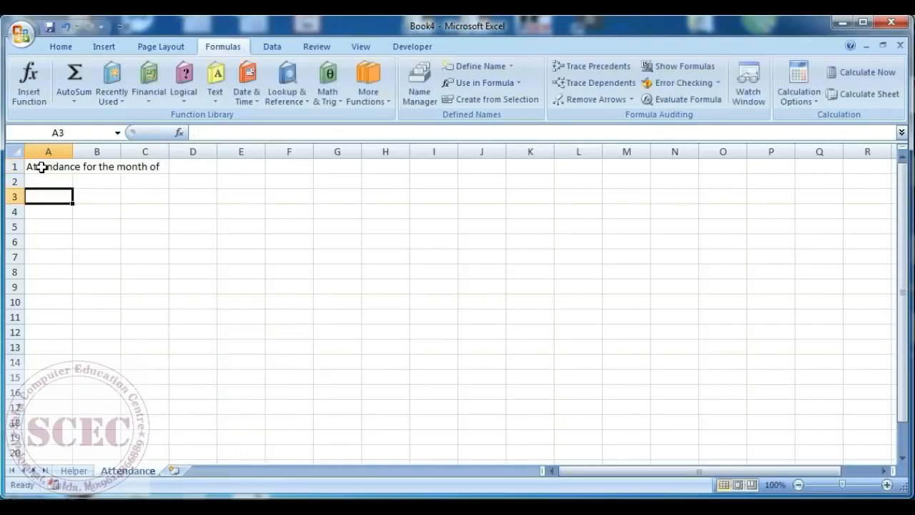
Merge and center the title across A1:L1, and merge the empty cells M1:Q1 beside it
drag(43, 166, 563, 160)
click(61, 46)
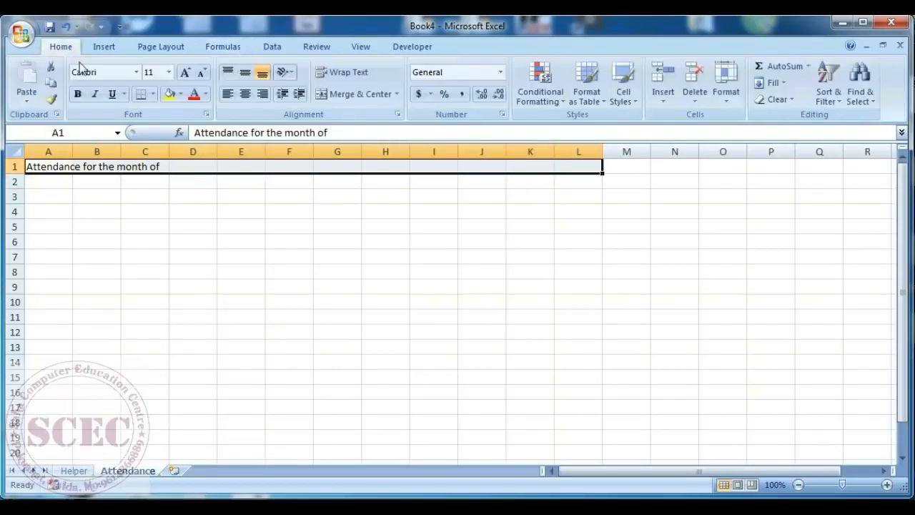
click(357, 94)
drag(635, 172, 809, 165)
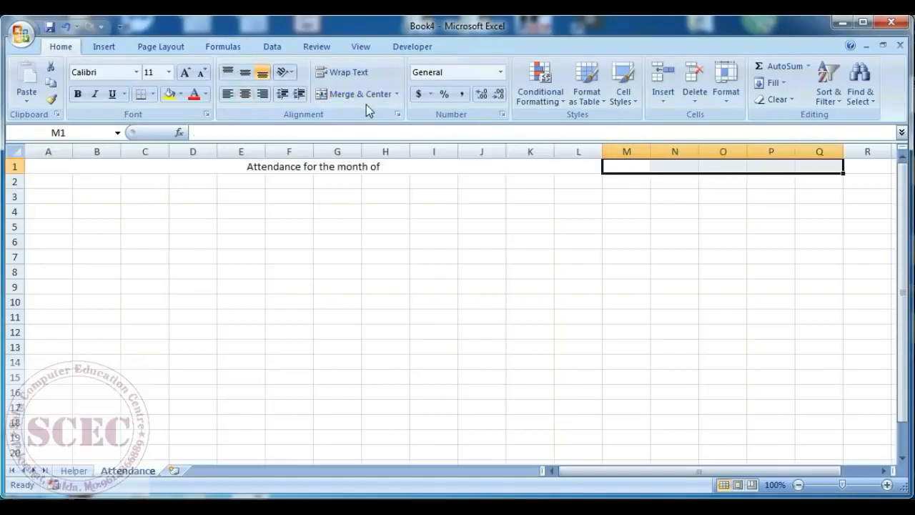
click(351, 94)
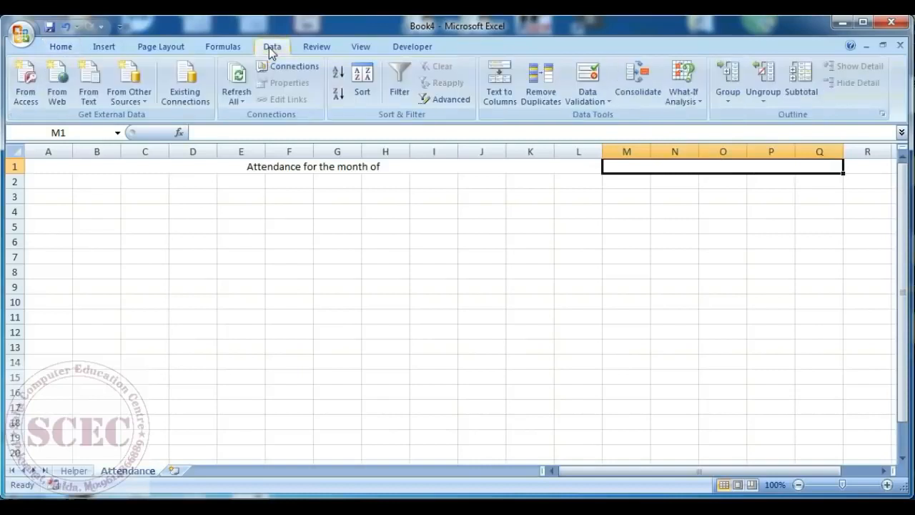
Add list data validation with the source =Months to the merged cell M1:Q1 and check its dropdown entries
click(589, 101)
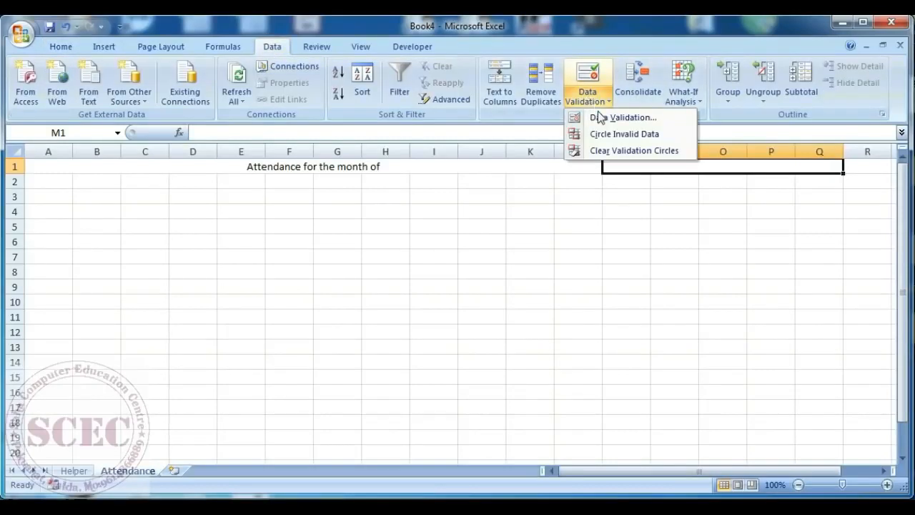
click(602, 119)
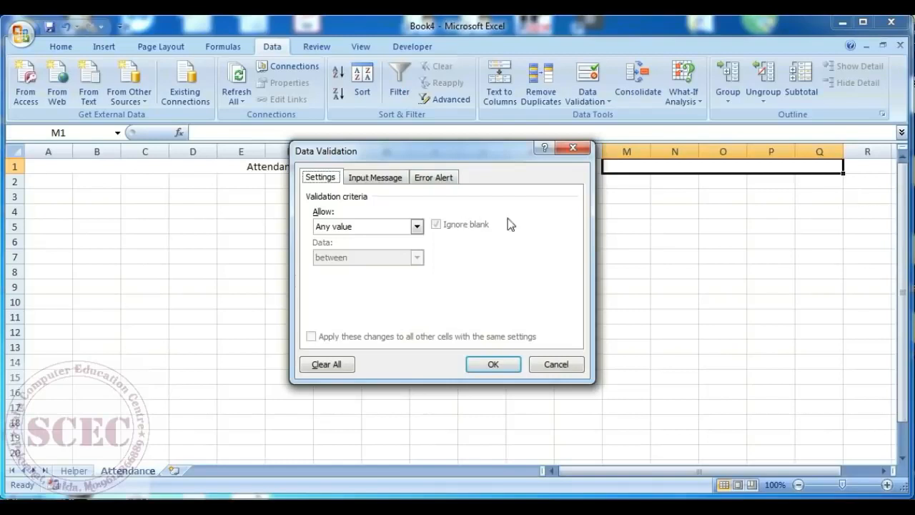
click(416, 227)
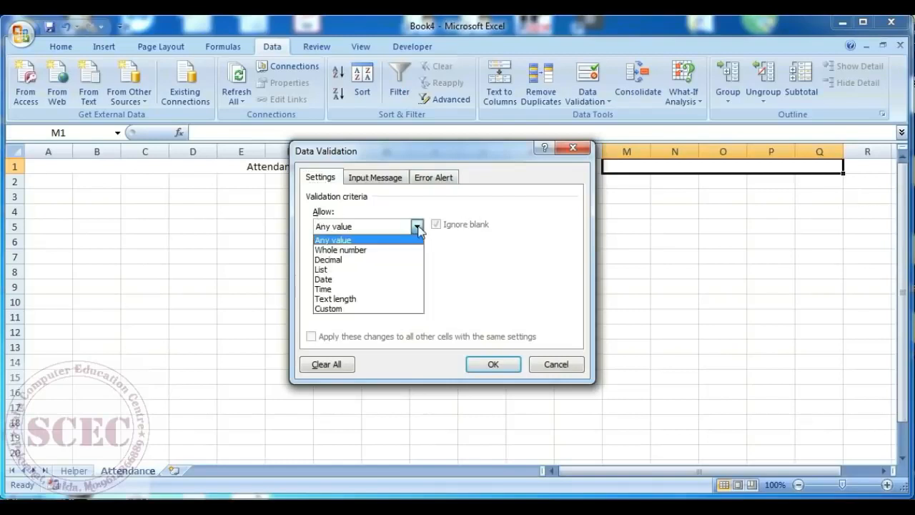
click(388, 269)
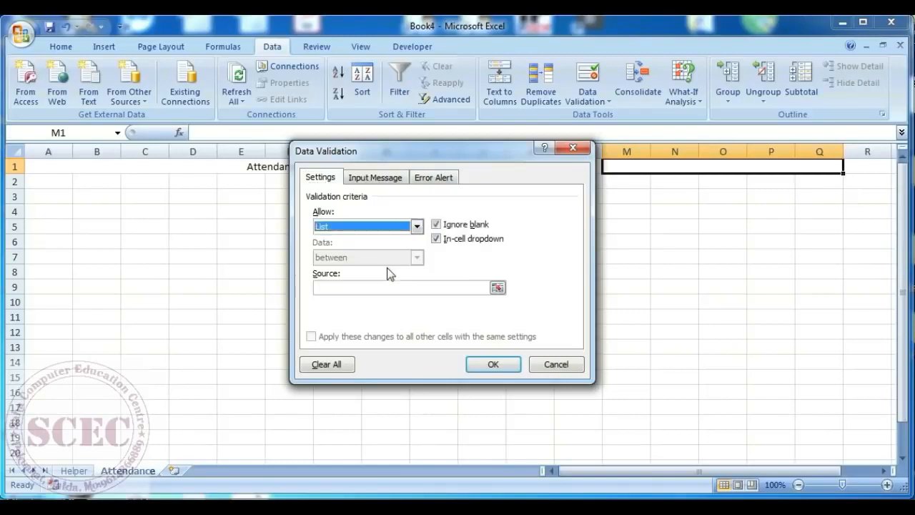
click(341, 288)
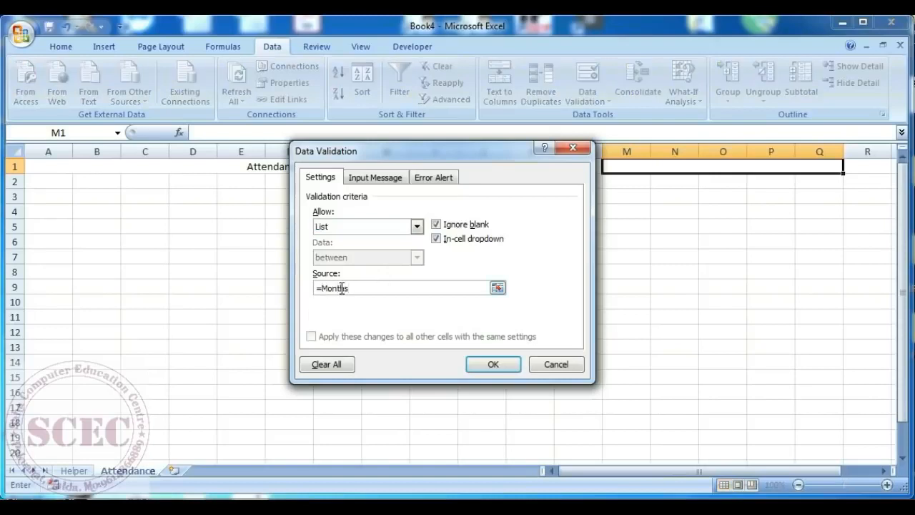
click(492, 363)
click(851, 170)
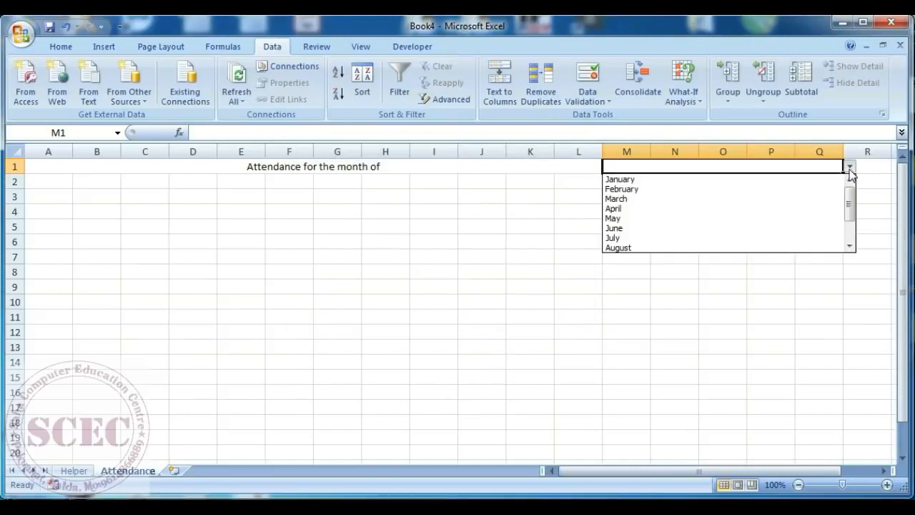
mouse_move(853, 193)
mouse_down()
mouse_move(853, 229)
mouse_move(849, 193)
mouse_up()
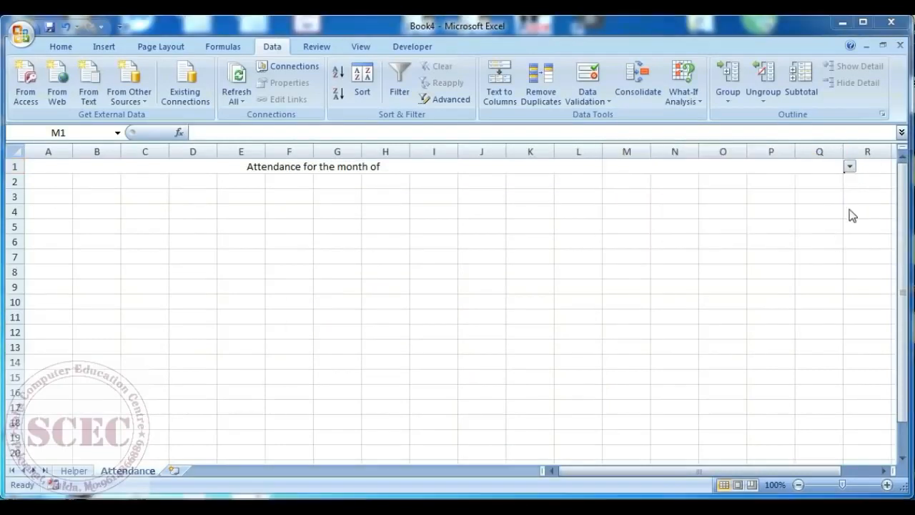
Merge and center cells R1:T1 in the title row
mouse_move(867, 166)
mouse_down()
mouse_move(900, 164)
mouse_move(857, 167)
mouse_up()
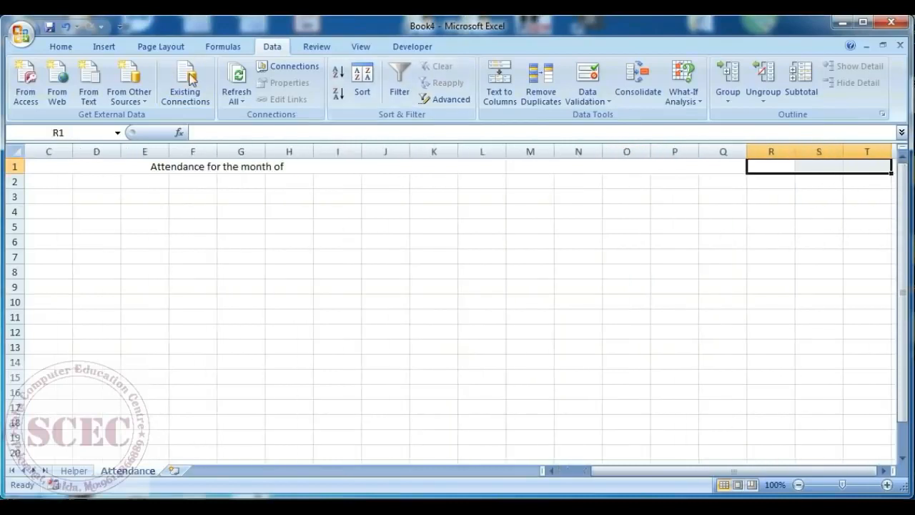
click(61, 46)
click(340, 95)
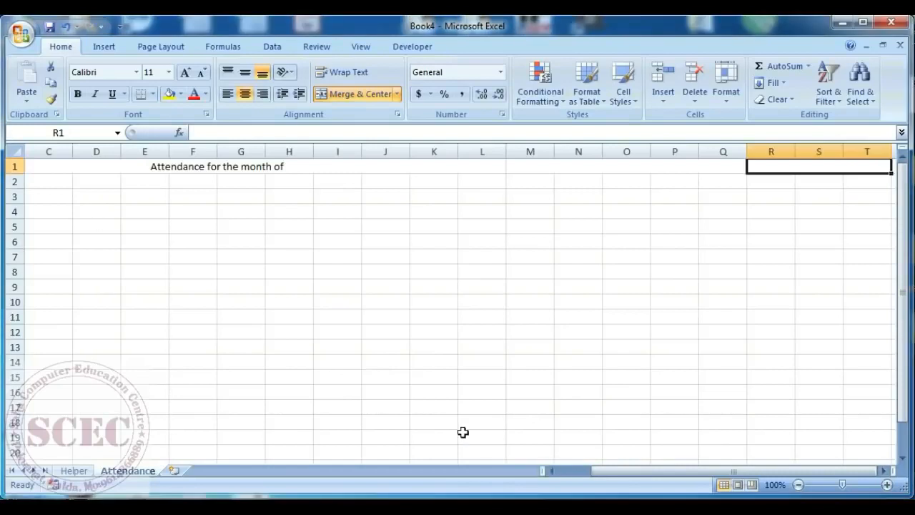
Enter the label "Start Date" in C2 and "End Date" in H2 of the Attendance sheet
drag(591, 471, 581, 473)
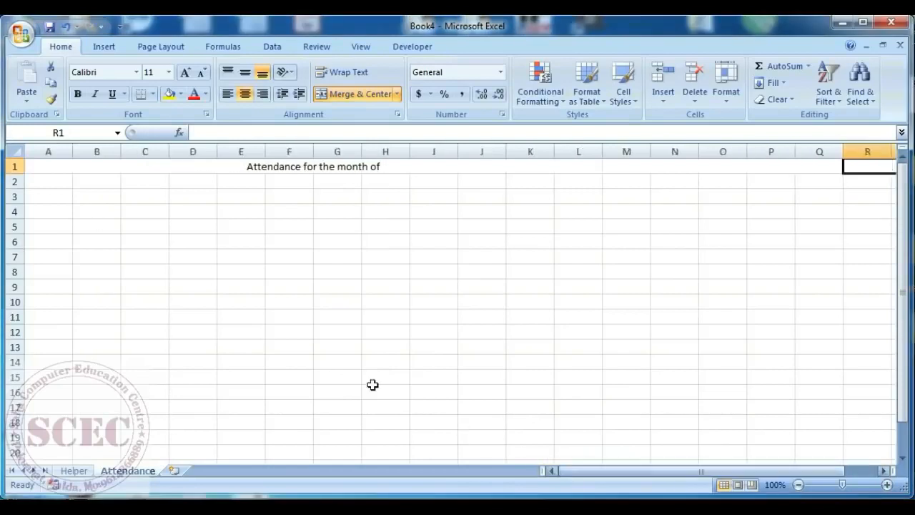
click(143, 184)
text(Sta)
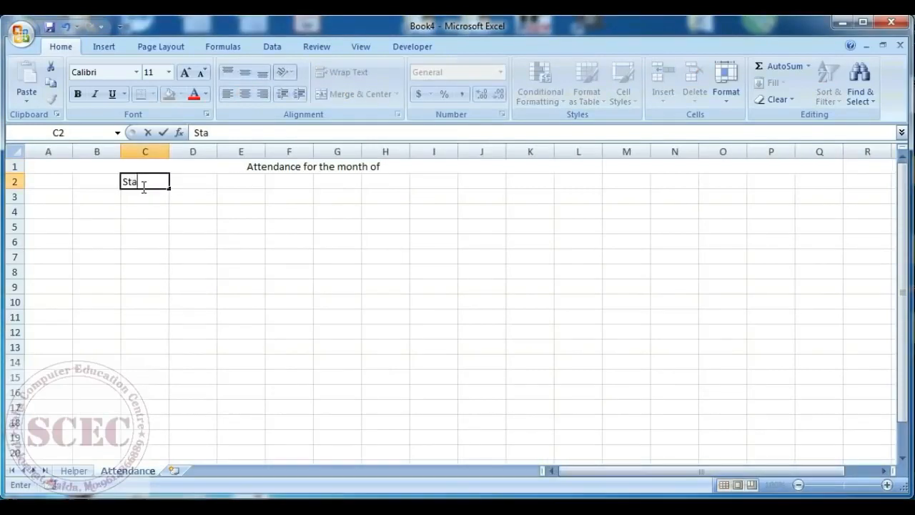
text(rt Date)
key(Right)
key(Right)
key(Right)
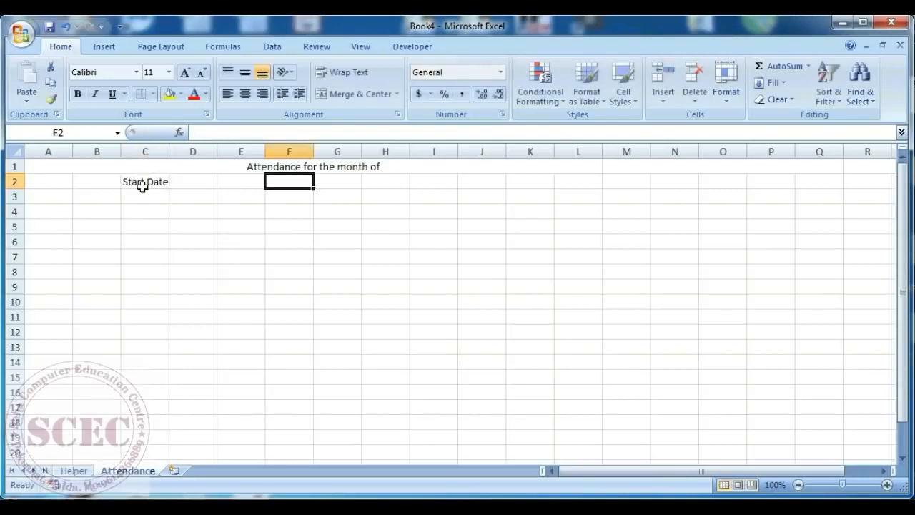
click(393, 186)
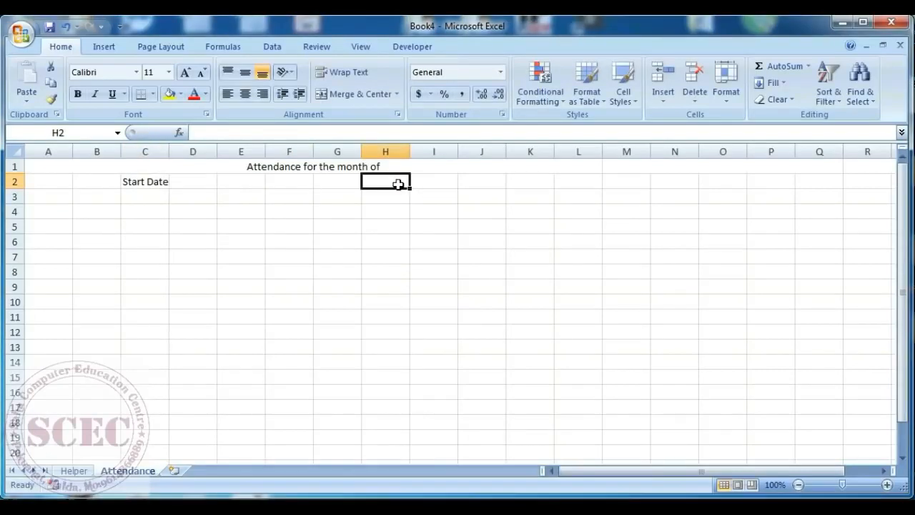
text(End)
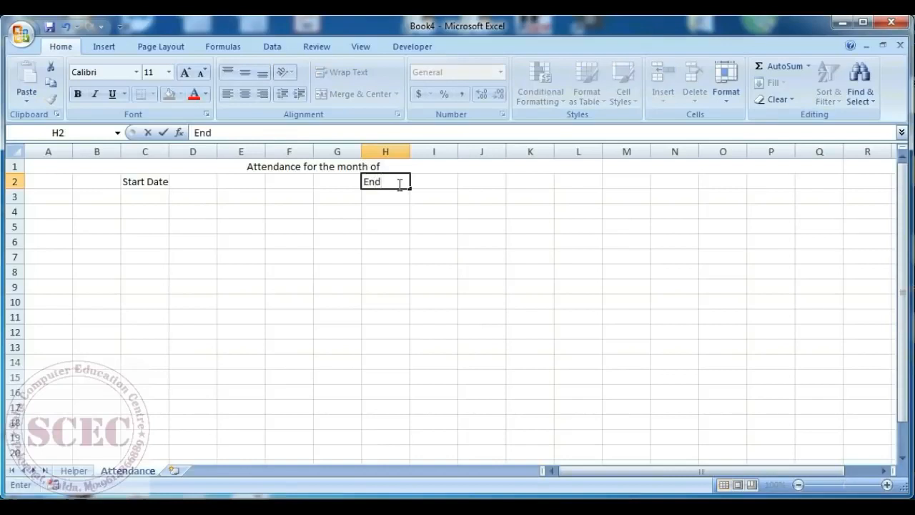
text( Date)
Merge and center D2:F2 beside the Start Date label and I2:K2 beside the End Date label
click(240, 188)
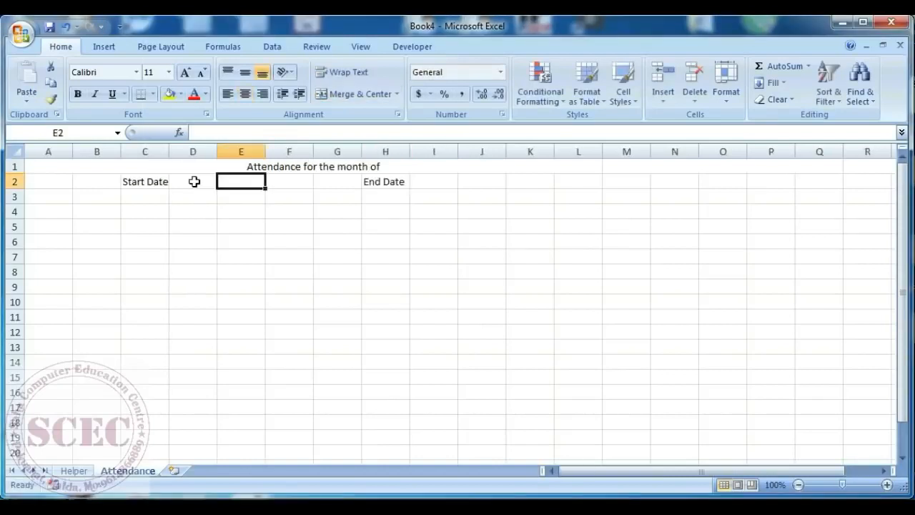
drag(204, 181, 265, 186)
click(341, 96)
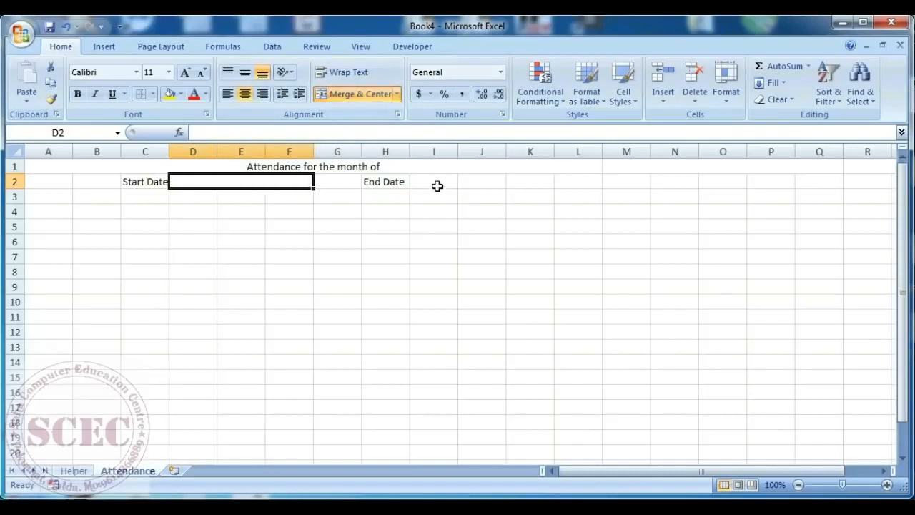
drag(431, 184, 516, 185)
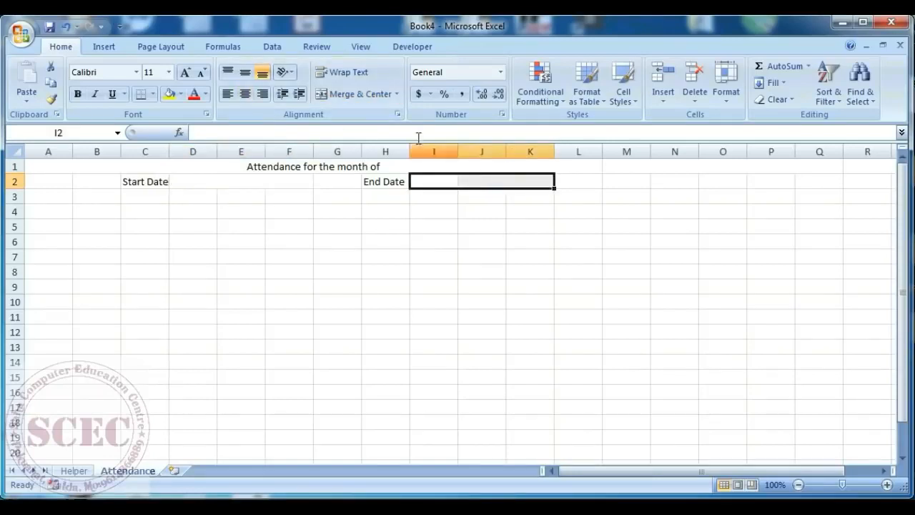
click(351, 97)
Choose January from the month dropdown in merged cell M1:Q1
click(244, 185)
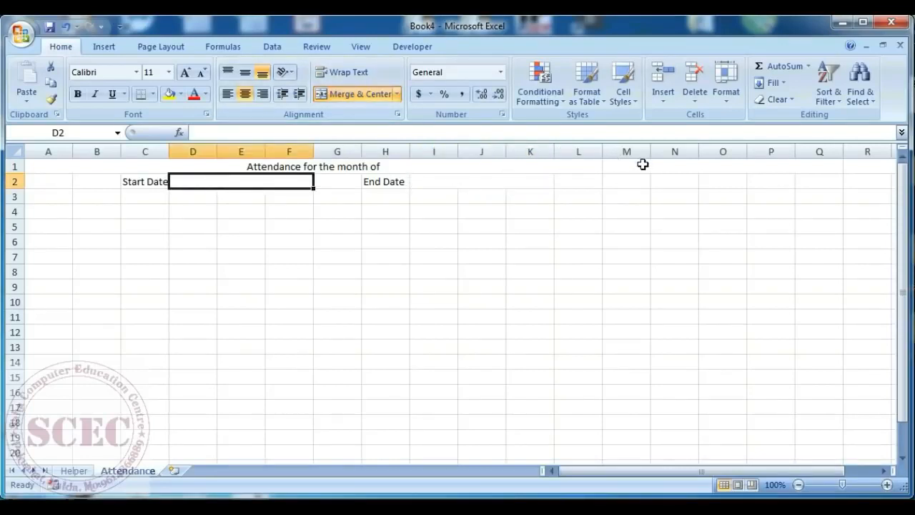
click(442, 183)
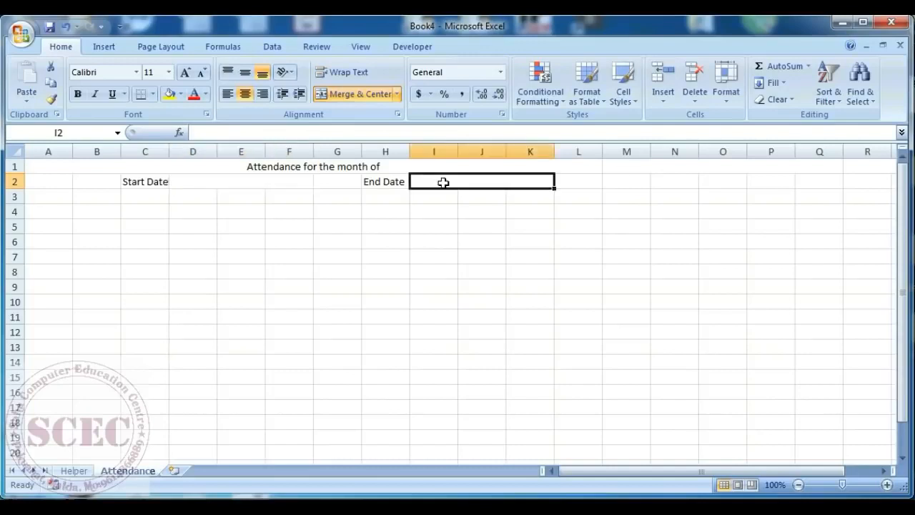
click(676, 168)
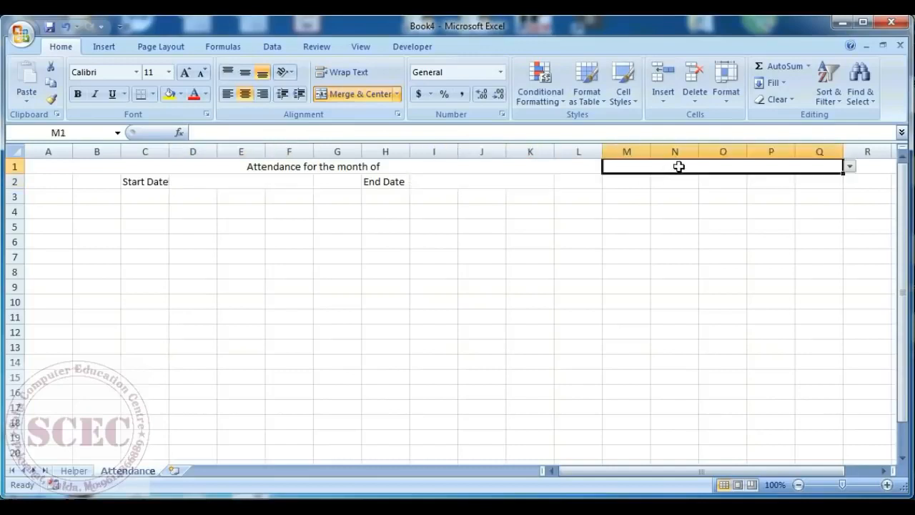
click(849, 167)
click(792, 180)
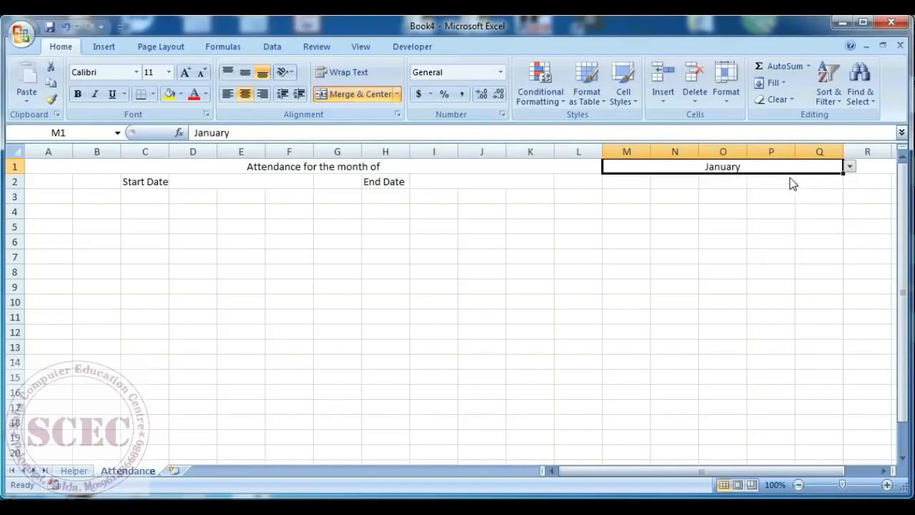
Enter the start date formula =DATEVALUE("1"&M1) in merged cell D2:F2
click(216, 183)
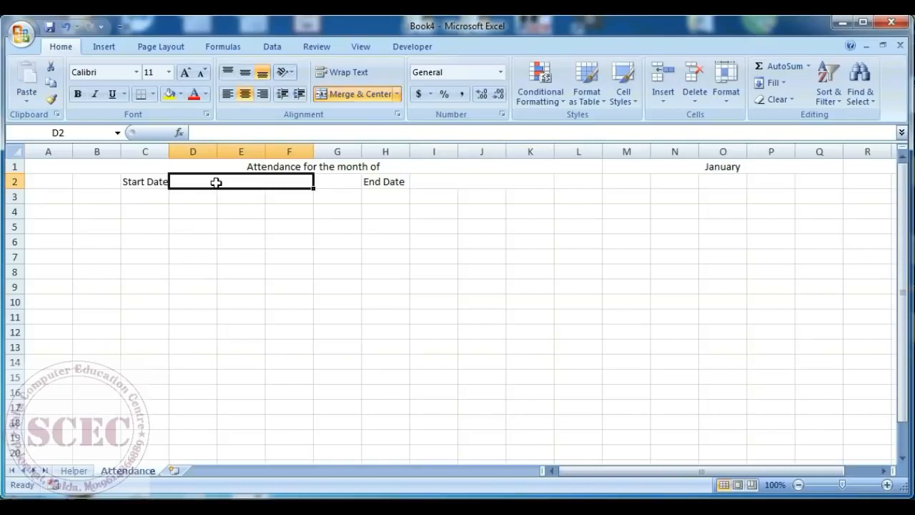
text(=)
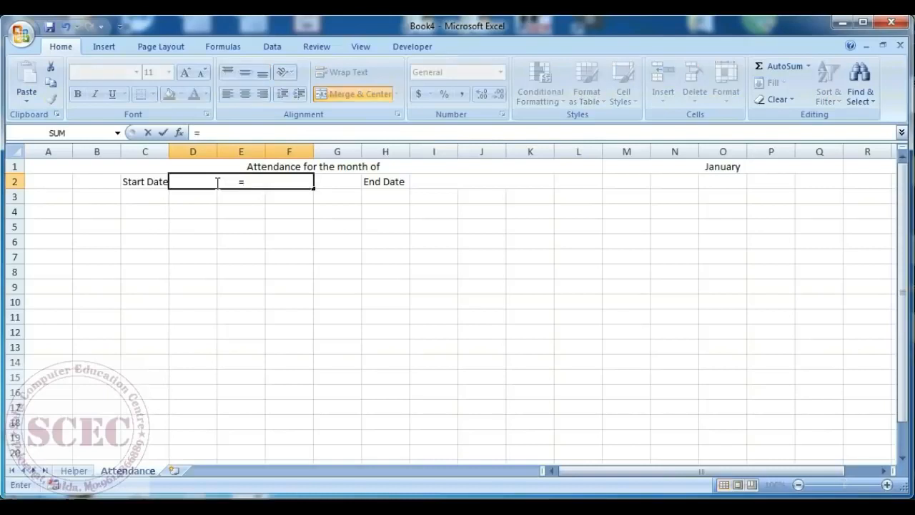
text(date)
key(Down)
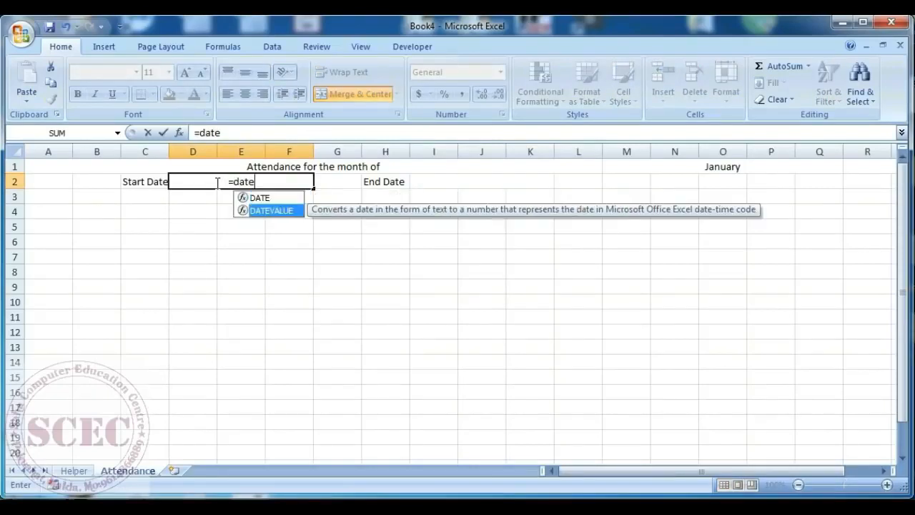
key(Tab)
text(")
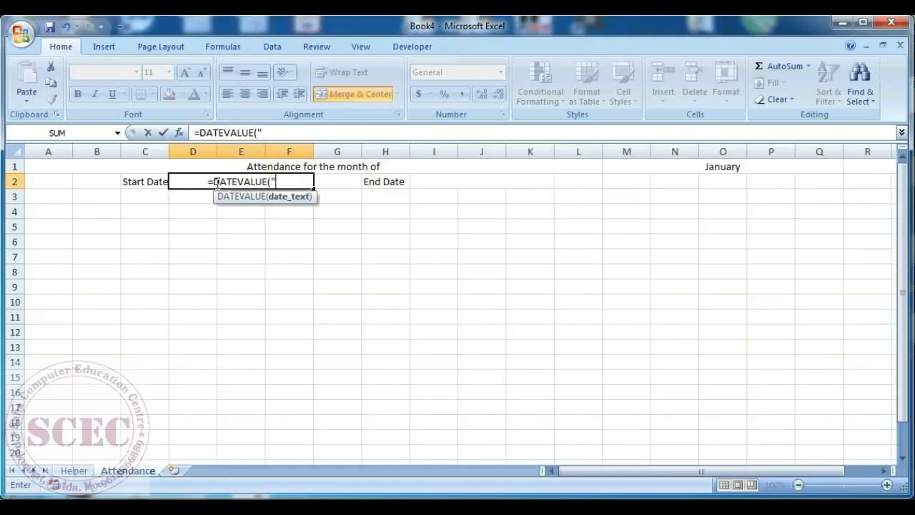
text(1")
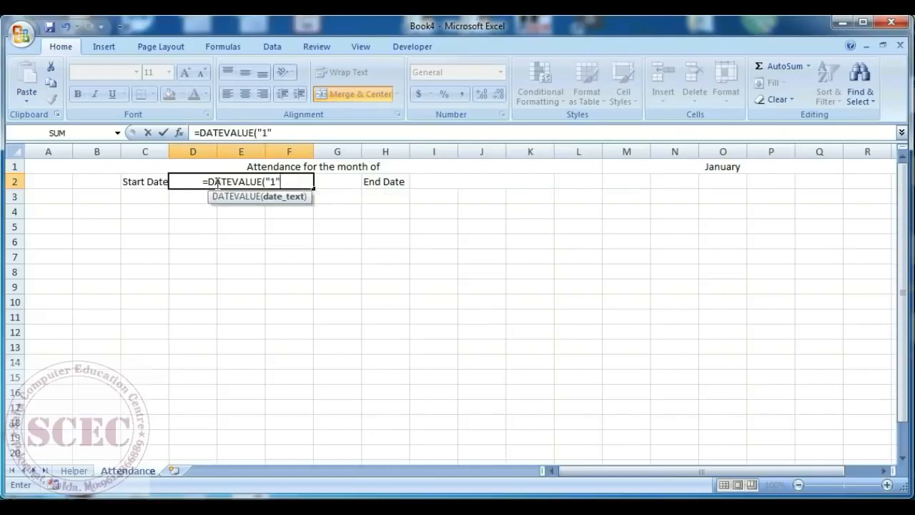
text(&)
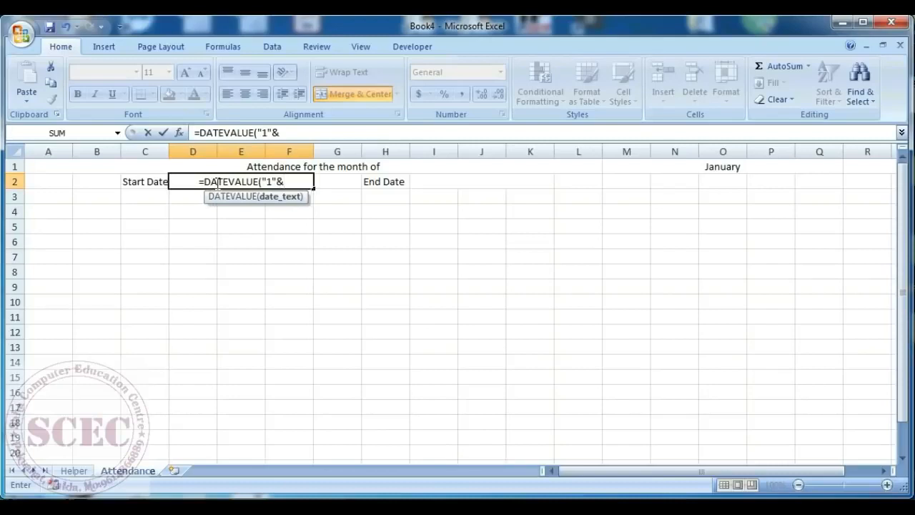
click(689, 166)
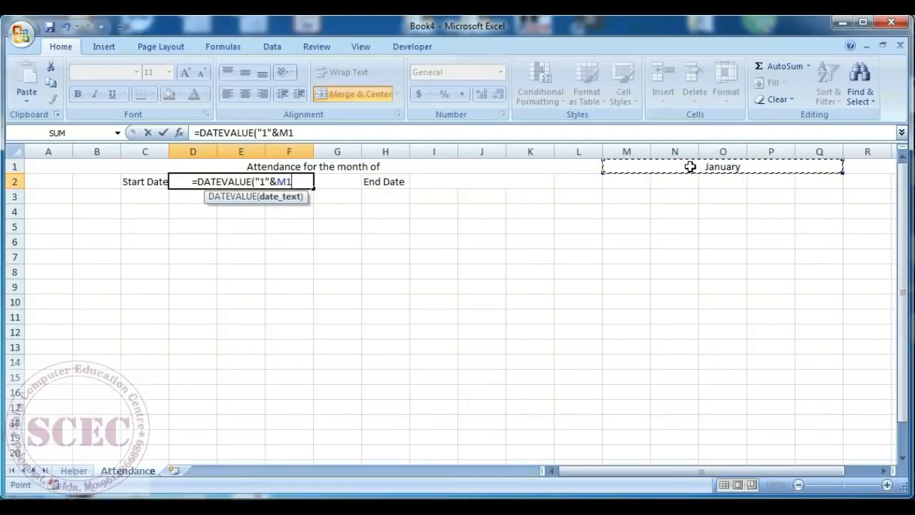
text())
key(Return)
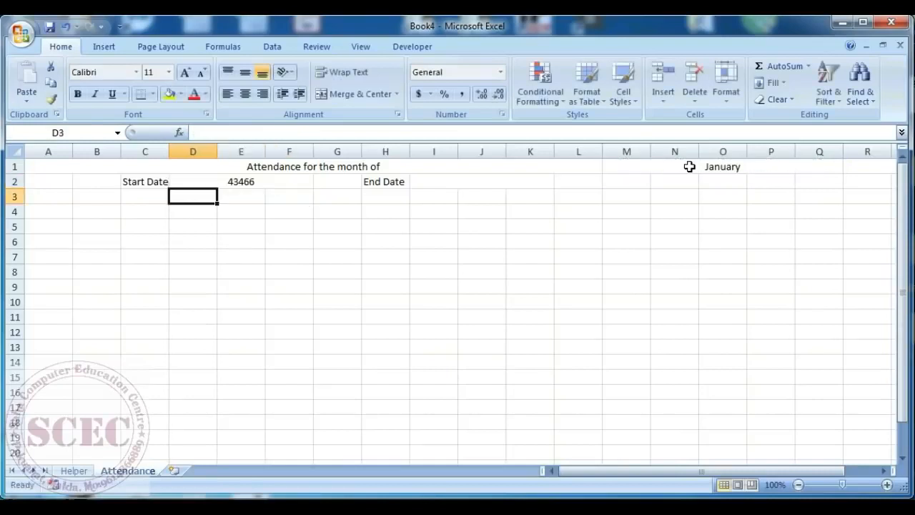
Apply the custom number format dd-mm-yyy to the start date in D2
click(247, 182)
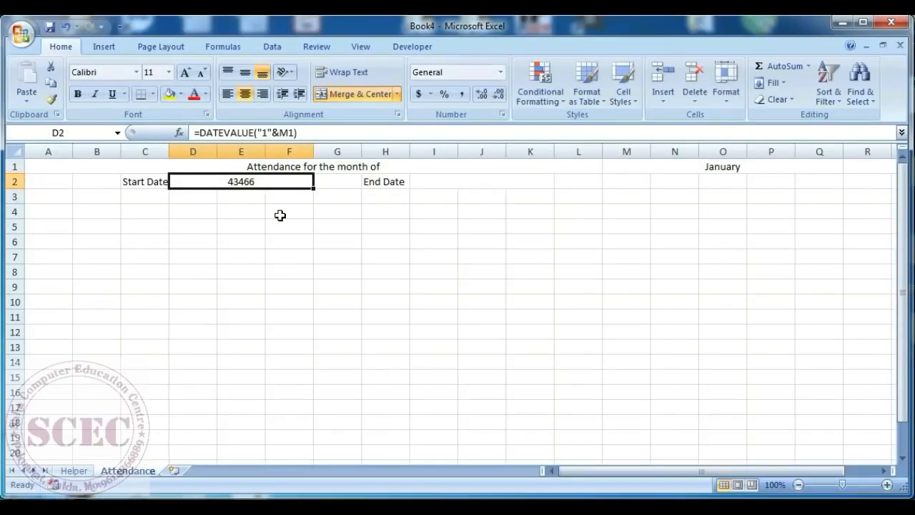
right_click(251, 183)
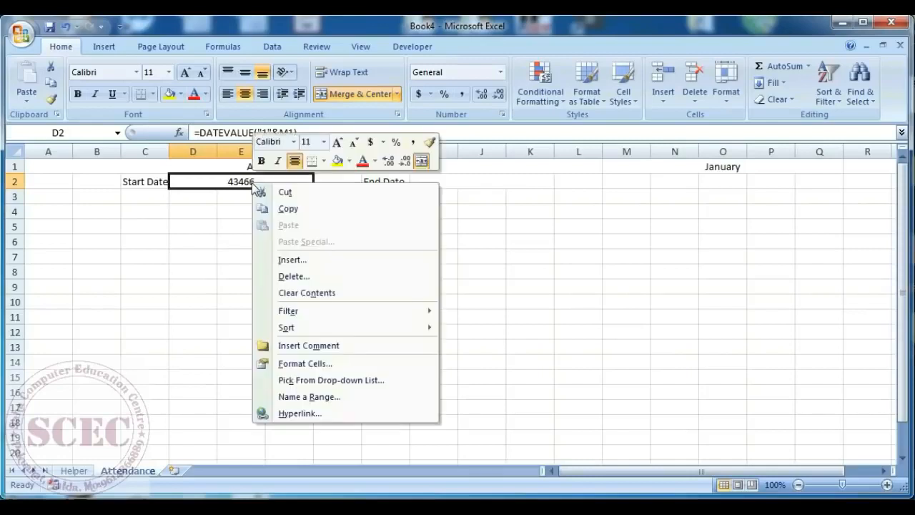
click(302, 366)
drag(322, 188, 536, 100)
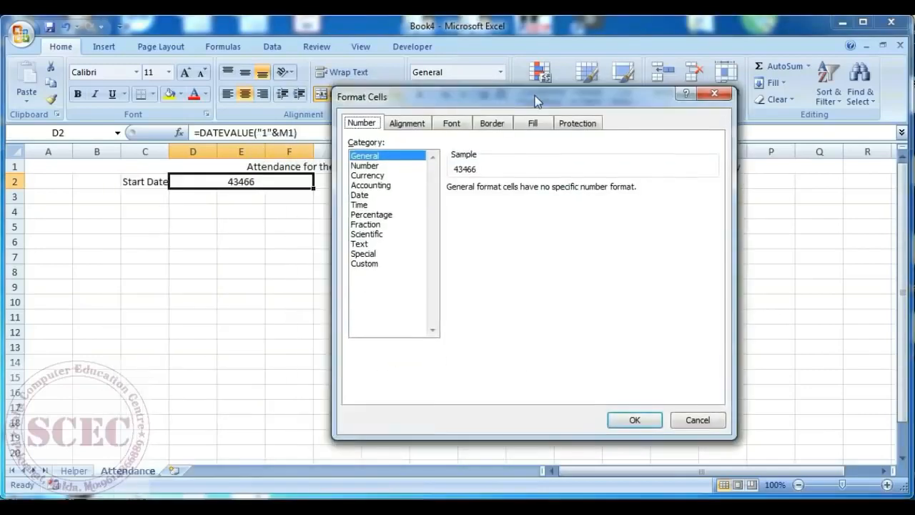
click(366, 262)
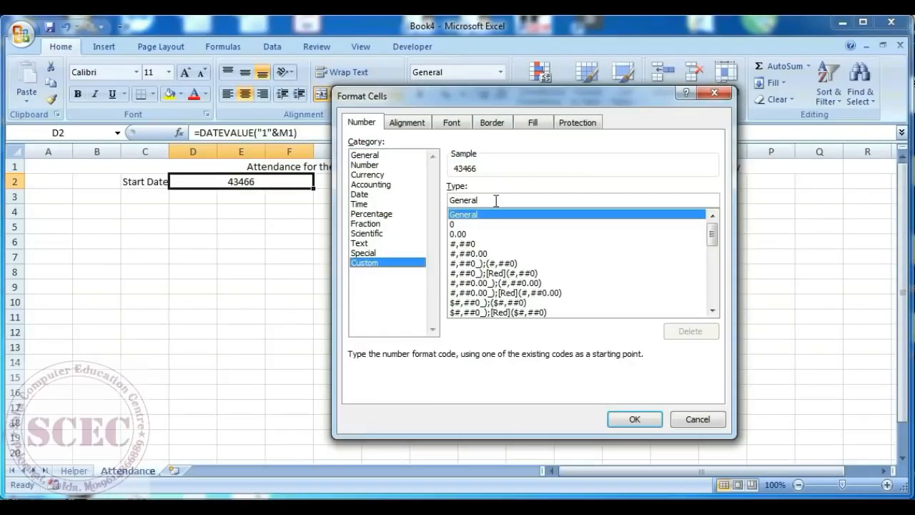
drag(494, 200, 450, 207)
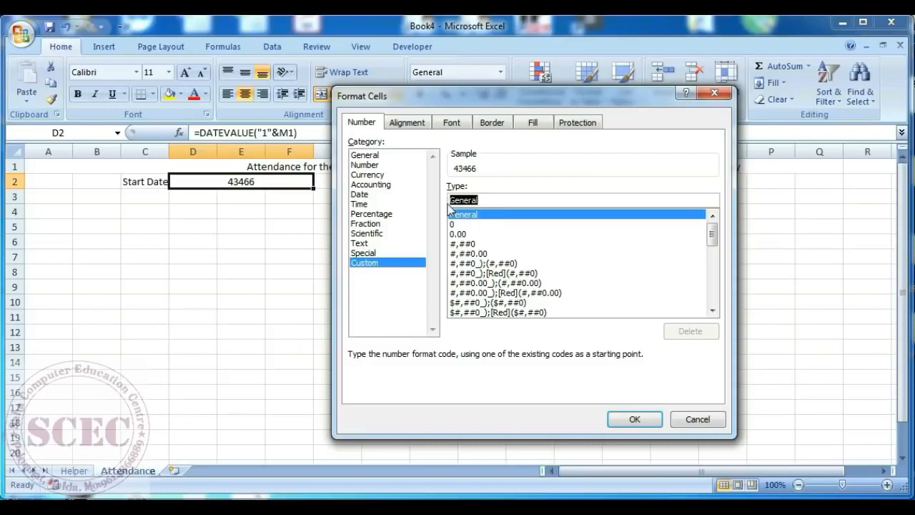
text(dd-mm-)
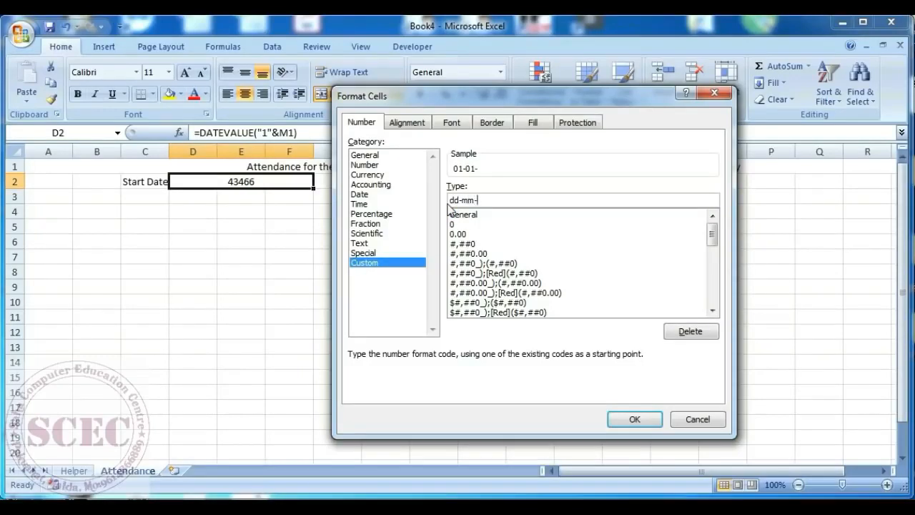
text(yyy)
click(629, 415)
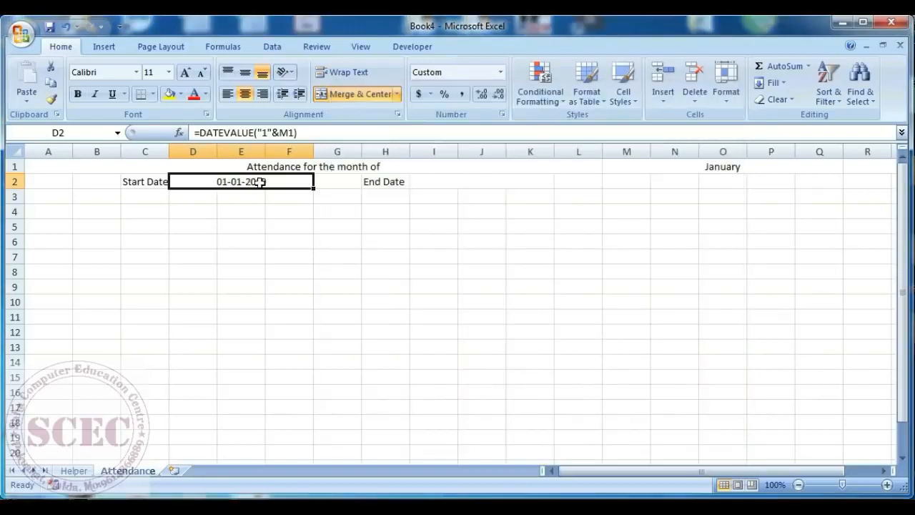
Enter the end date formula =EOMONTH(D2,0) in merged cell I2:K2
click(441, 182)
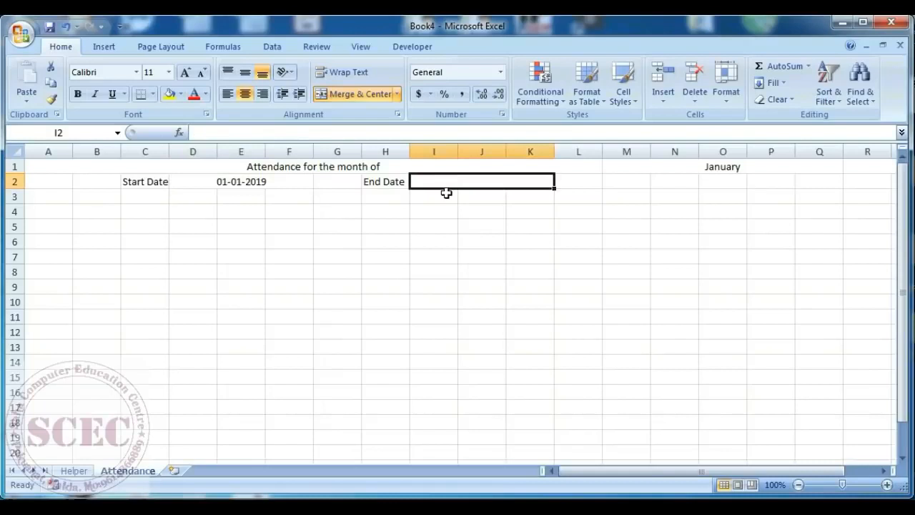
text(=)
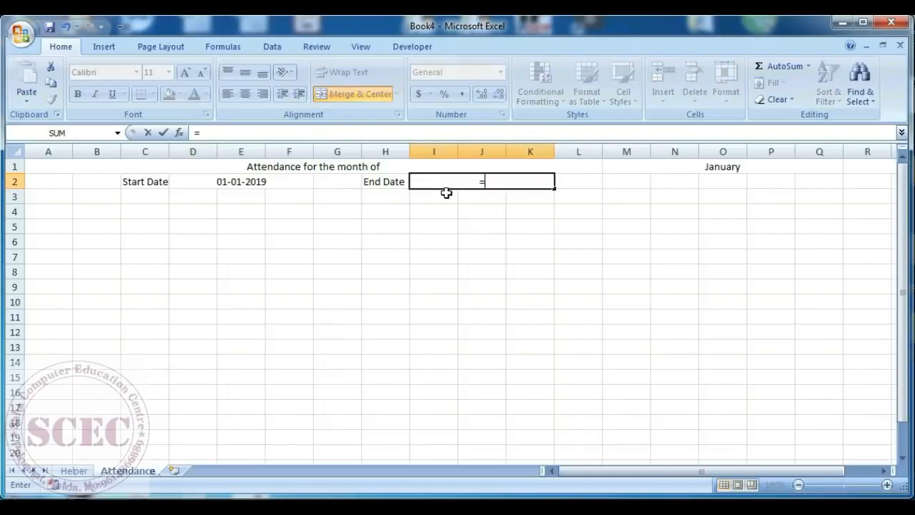
text(eo)
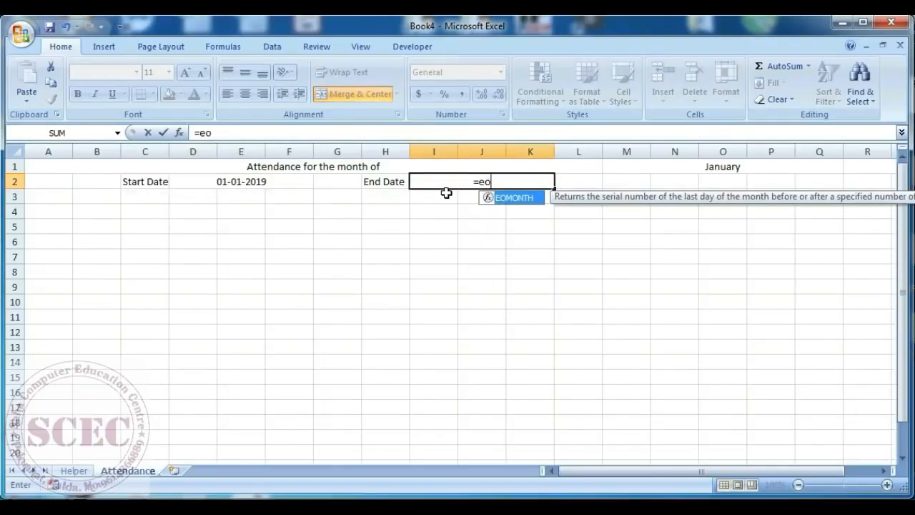
key(Tab)
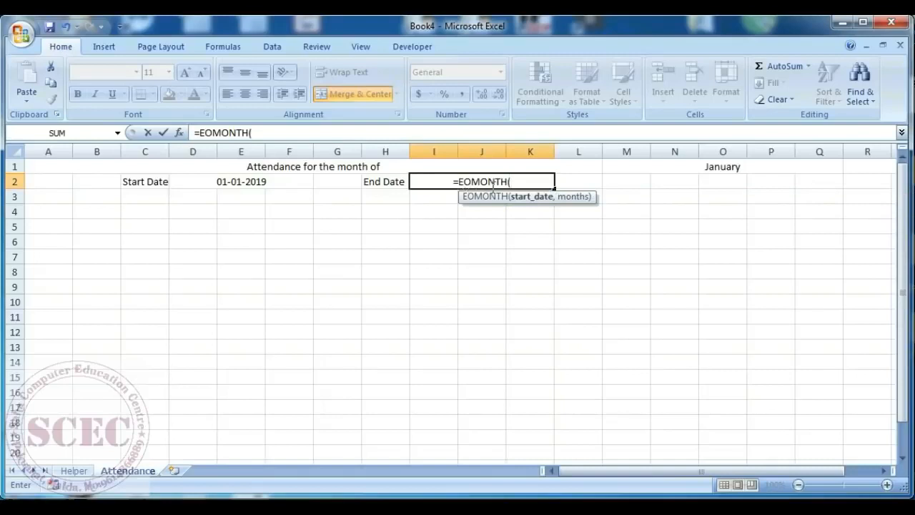
click(248, 181)
text(,)
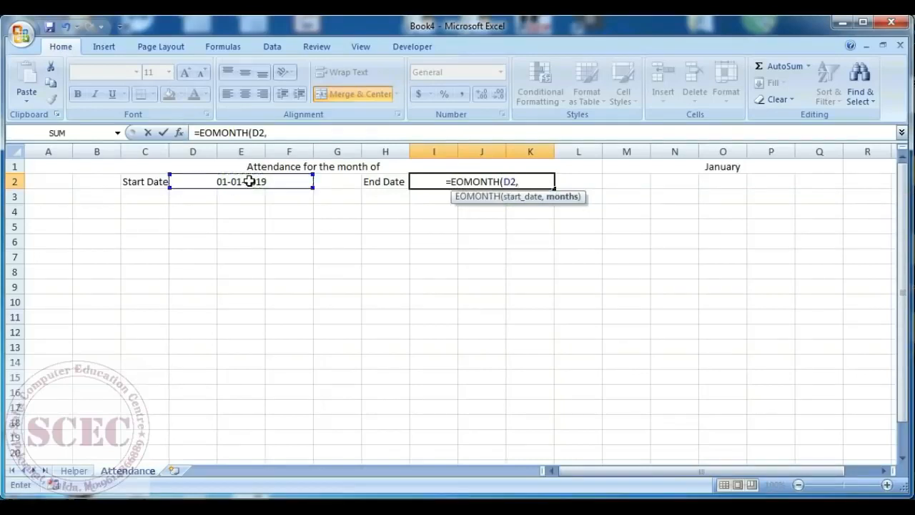
text(0))
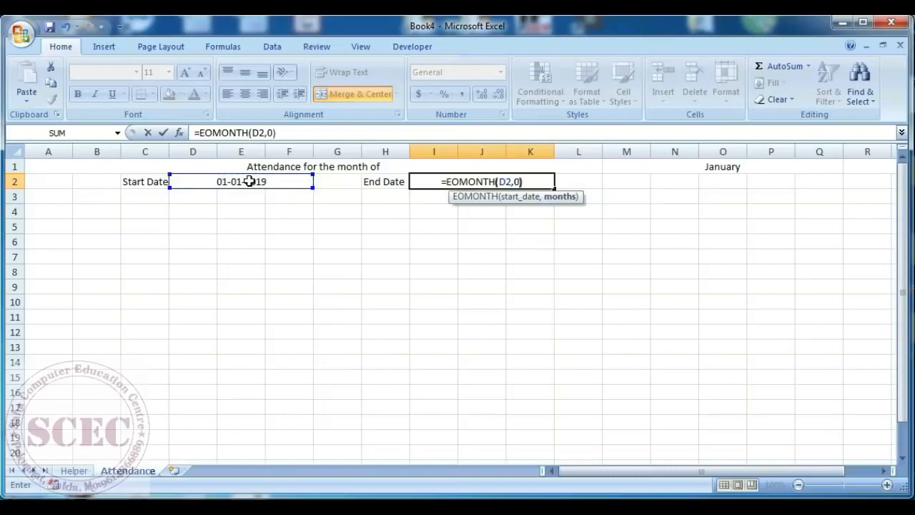
key(Return)
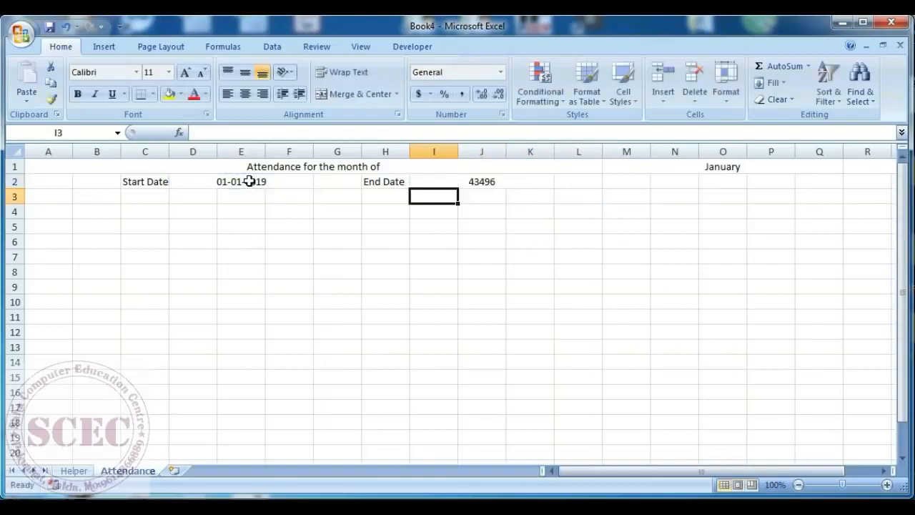
Apply the custom number format dd-mm-yyyy to the end date in merged cell I2:K2
click(463, 180)
right_click(478, 180)
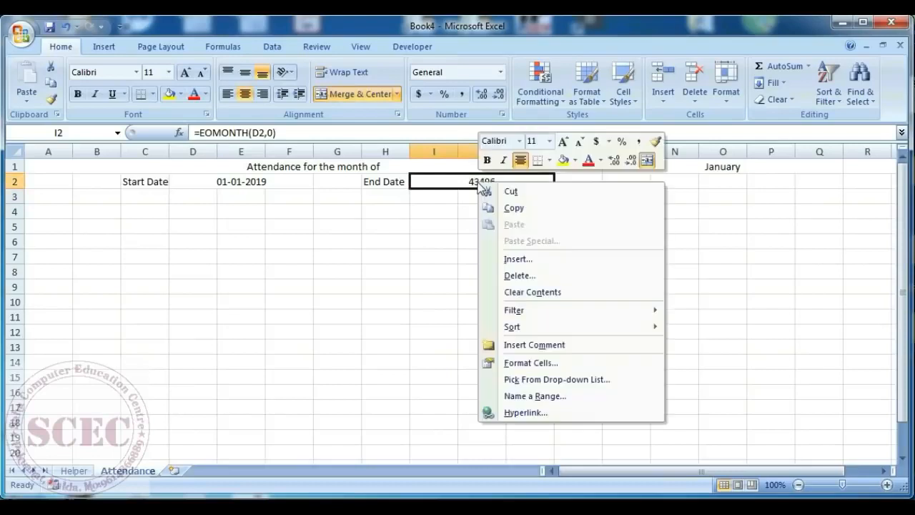
click(522, 364)
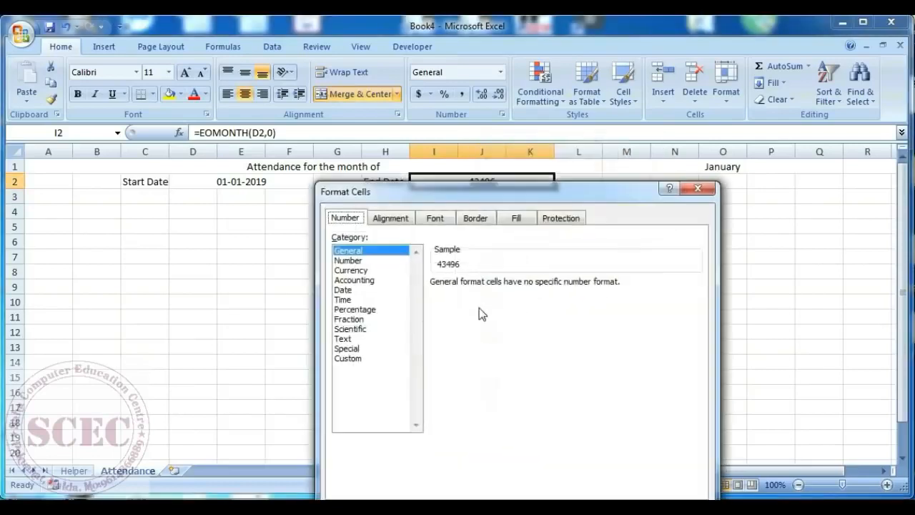
click(349, 358)
drag(479, 294, 429, 304)
text(dd-m)
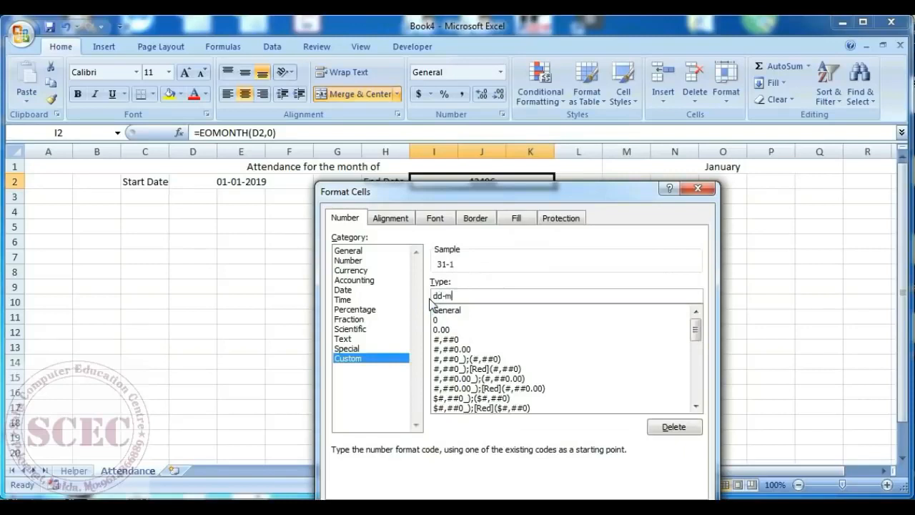
text(m-yyyy)
key(Return)
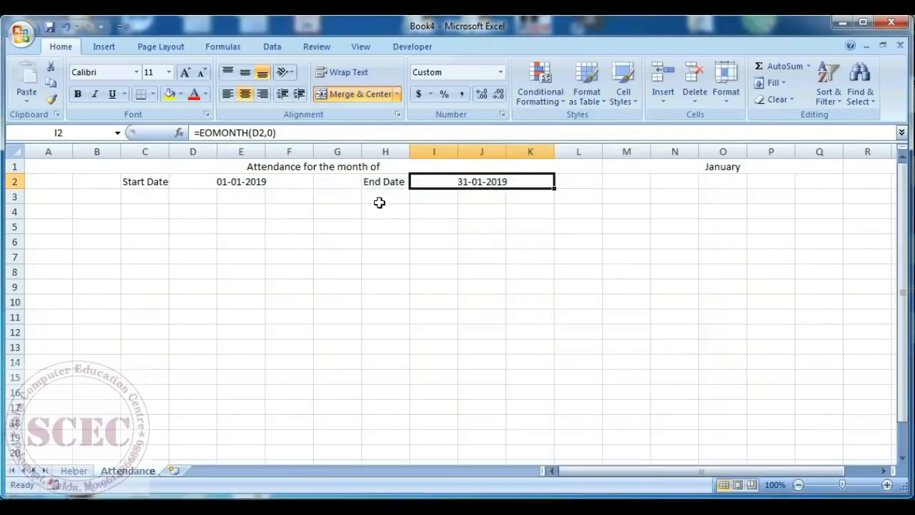
Test the date formulas by switching the month in M1 to February, ending on March
click(250, 181)
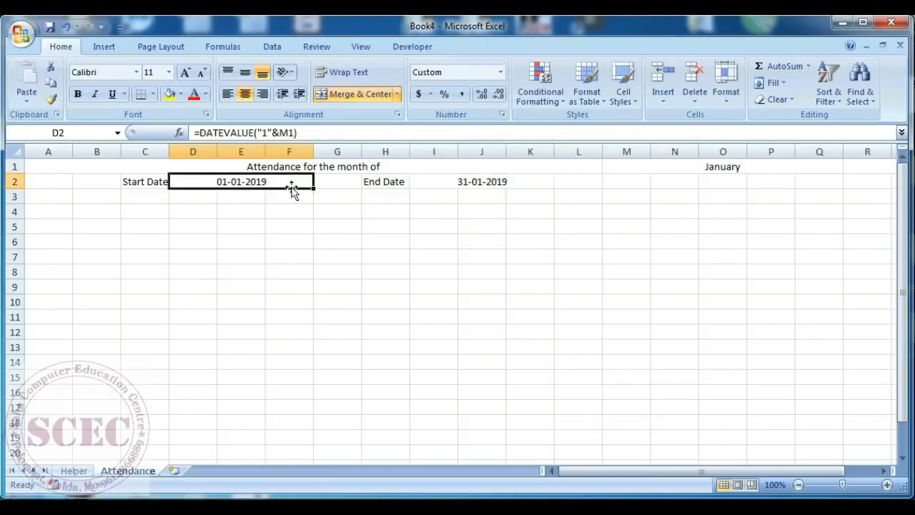
click(474, 181)
click(732, 169)
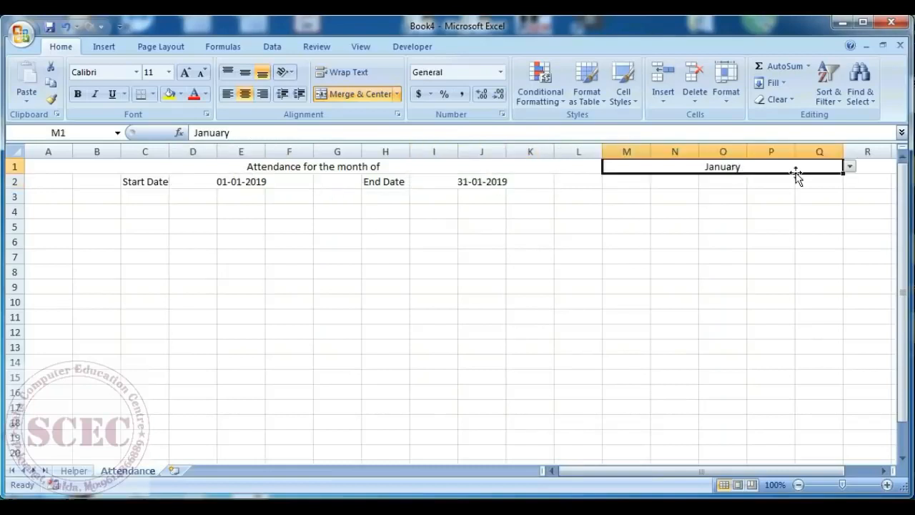
click(850, 166)
click(780, 189)
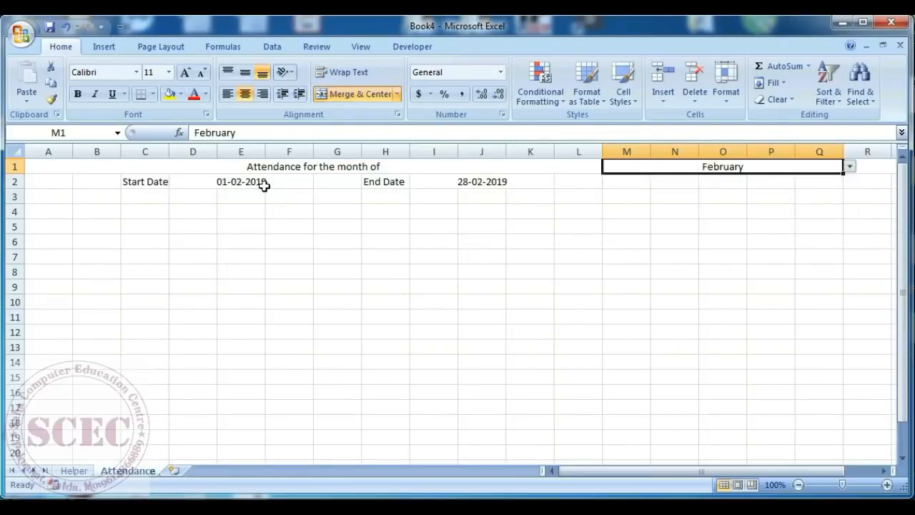
click(850, 166)
click(766, 188)
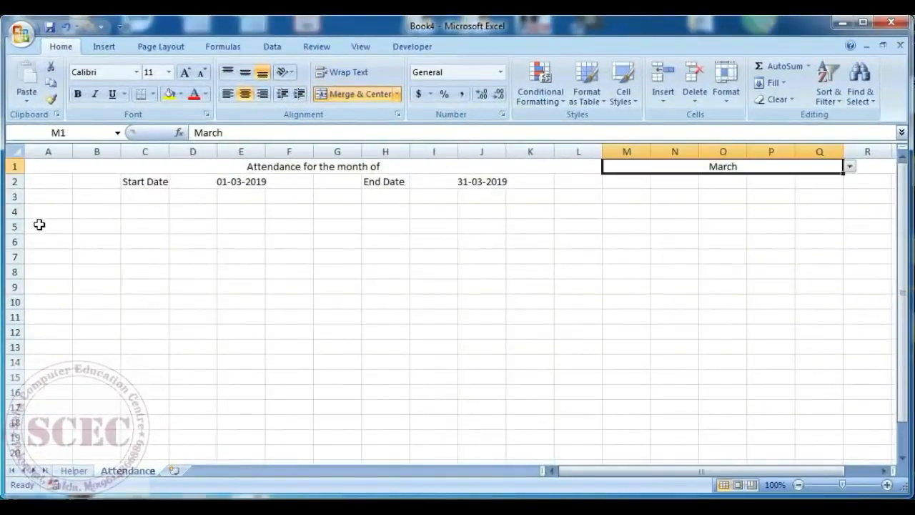
Copy the employee code and name table A4:B15 from the New Attendance Sheet V2.0 workbook into cell A4 of Book4's Attendance sheet
click(41, 209)
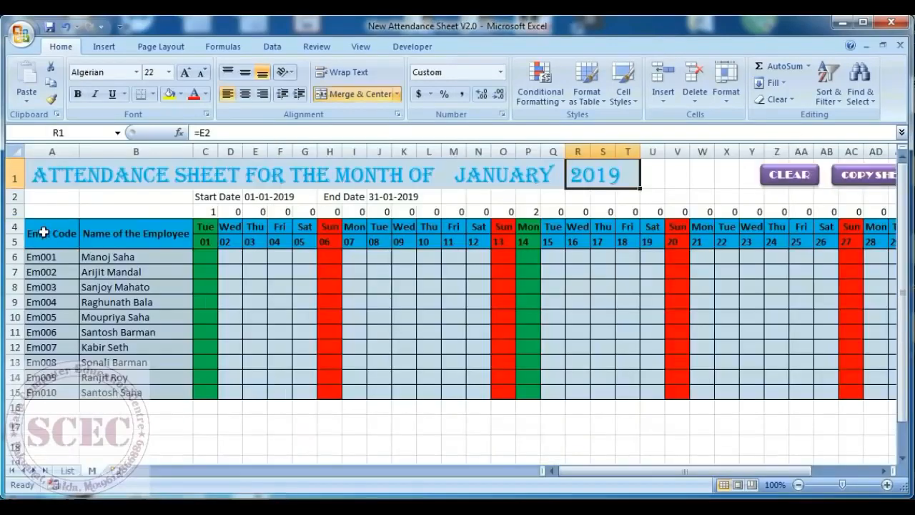
mouse_move(46, 234)
mouse_down()
mouse_move(131, 277)
mouse_move(128, 392)
mouse_up()
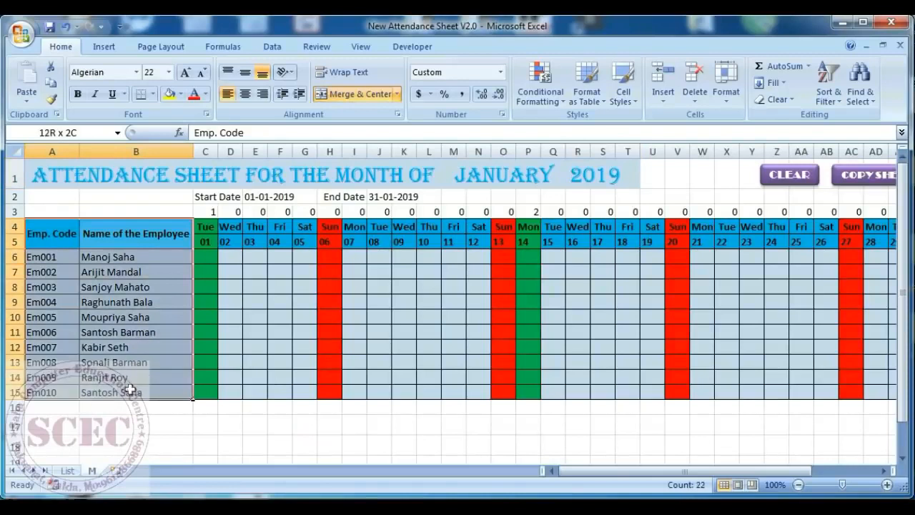
click(51, 83)
click(315, 509)
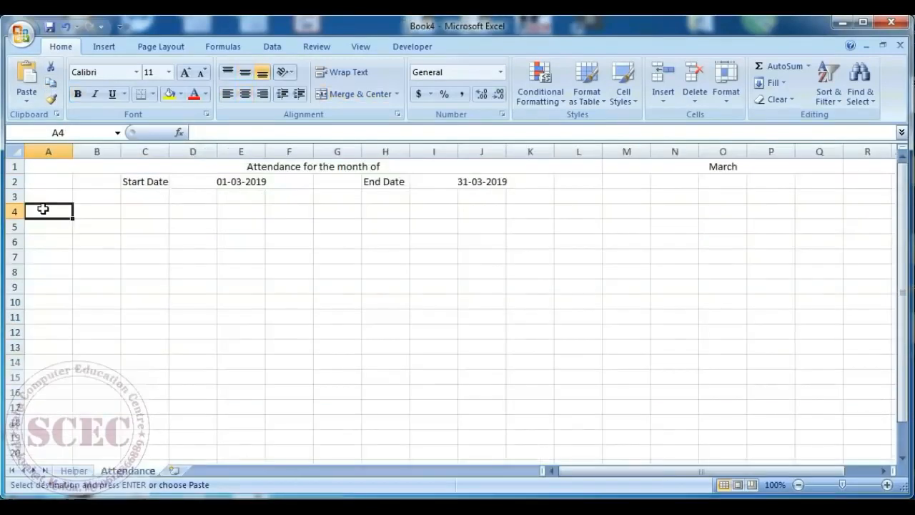
click(26, 78)
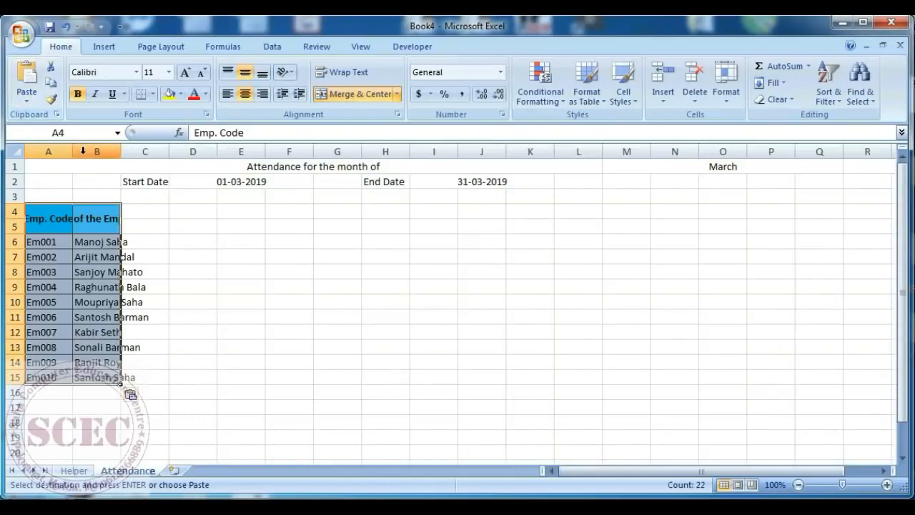
Narrow column A with its Emp. Code header wrapped, and autofit column B to the employee names
drag(72, 151, 62, 150)
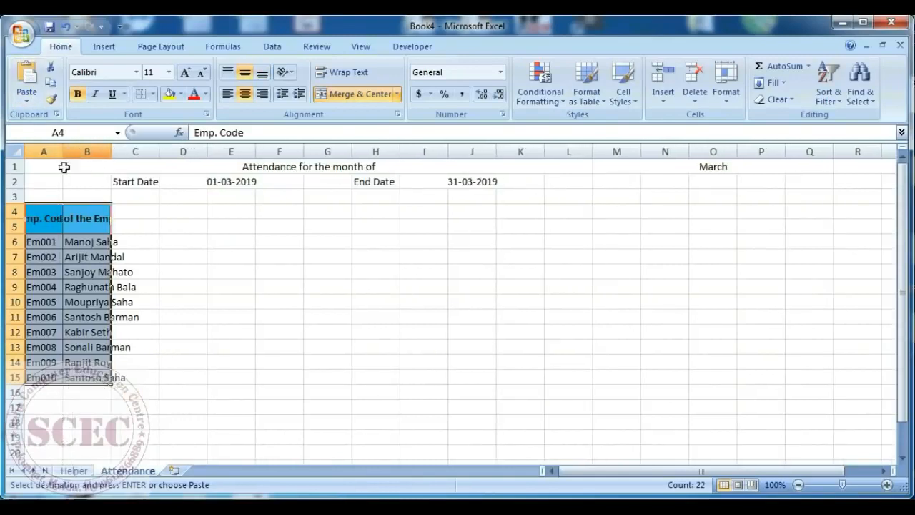
click(43, 214)
click(336, 72)
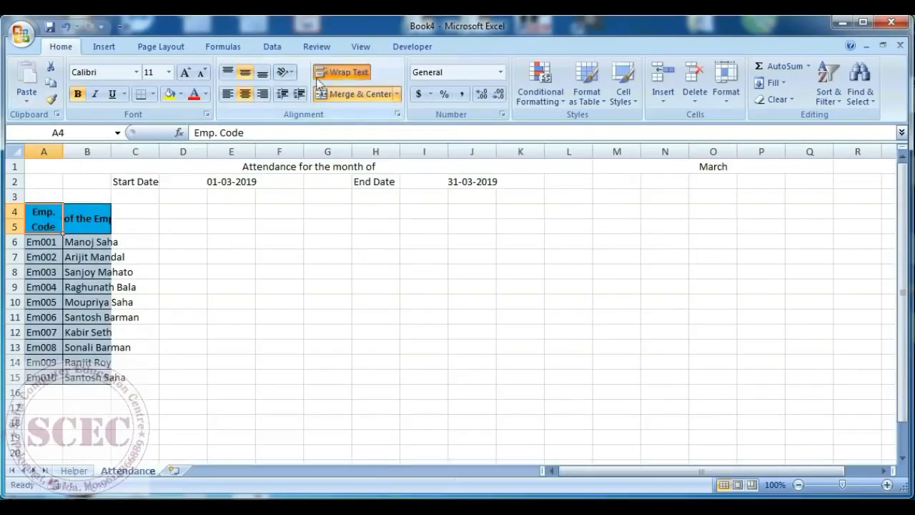
double_click(111, 151)
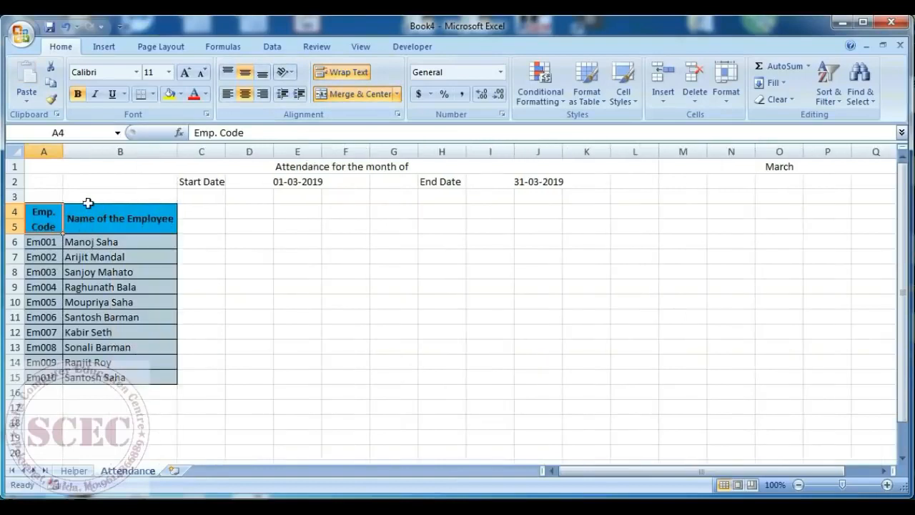
Insert a blank row at row 3, above the employee table
click(15, 198)
right_click(15, 197)
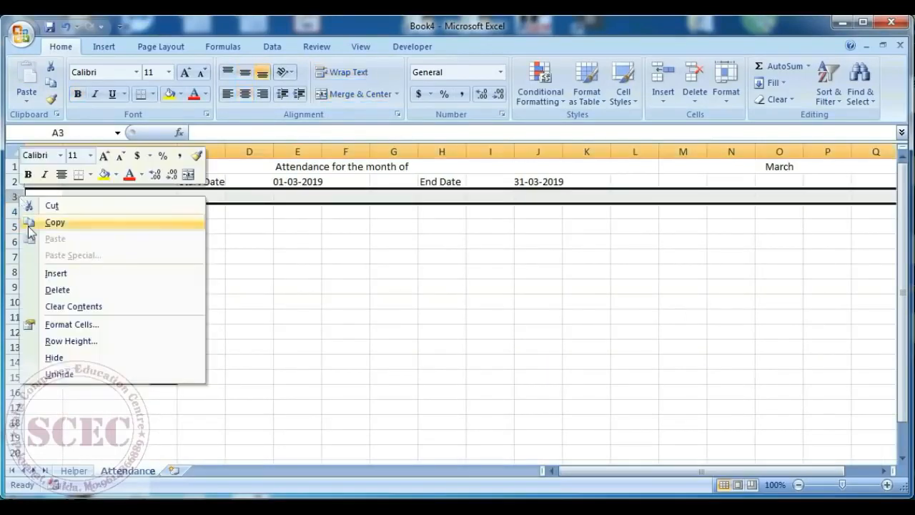
click(55, 275)
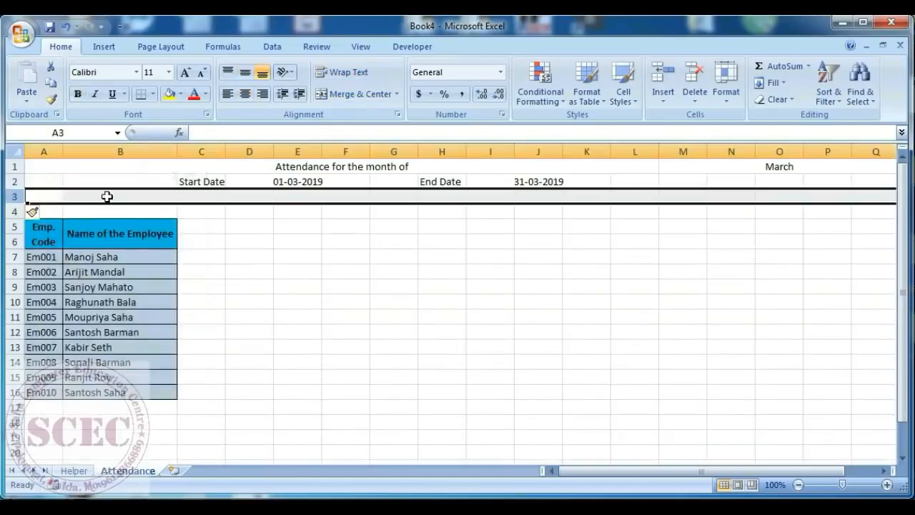
click(160, 202)
click(204, 200)
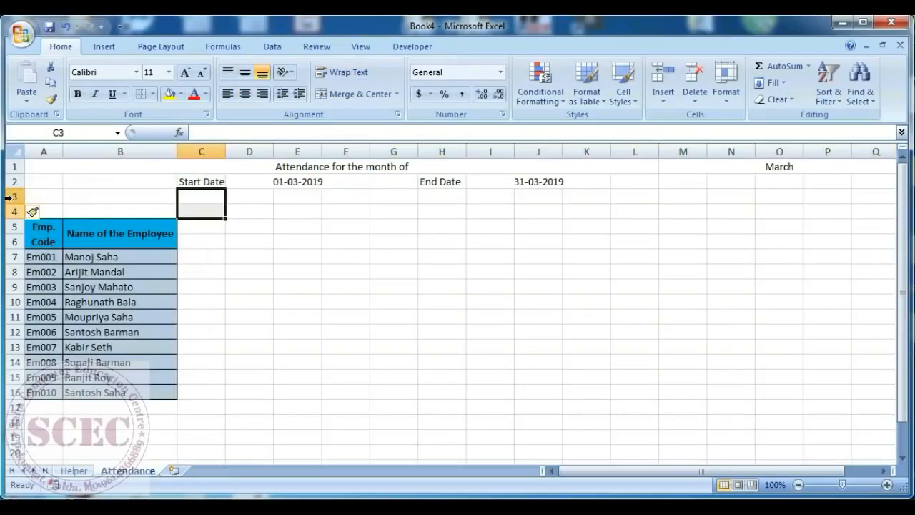
drag(14, 197, 12, 211)
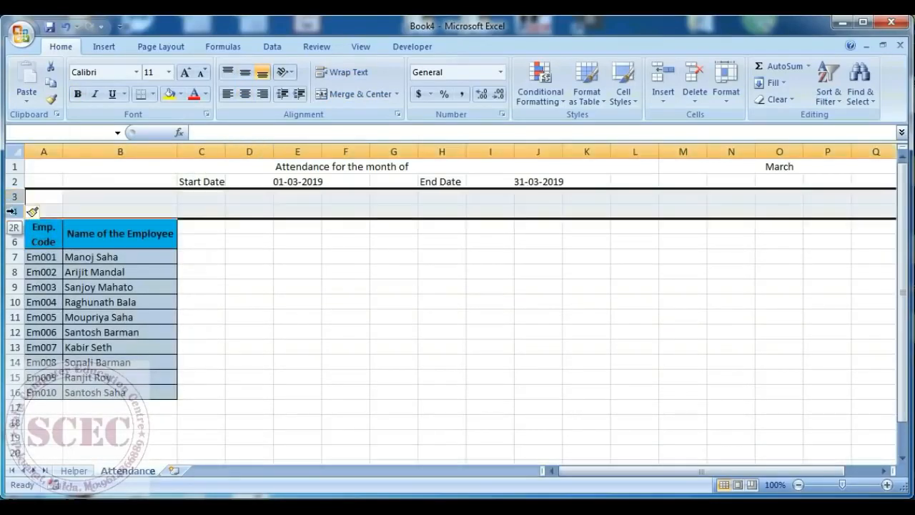
click(192, 241)
click(250, 242)
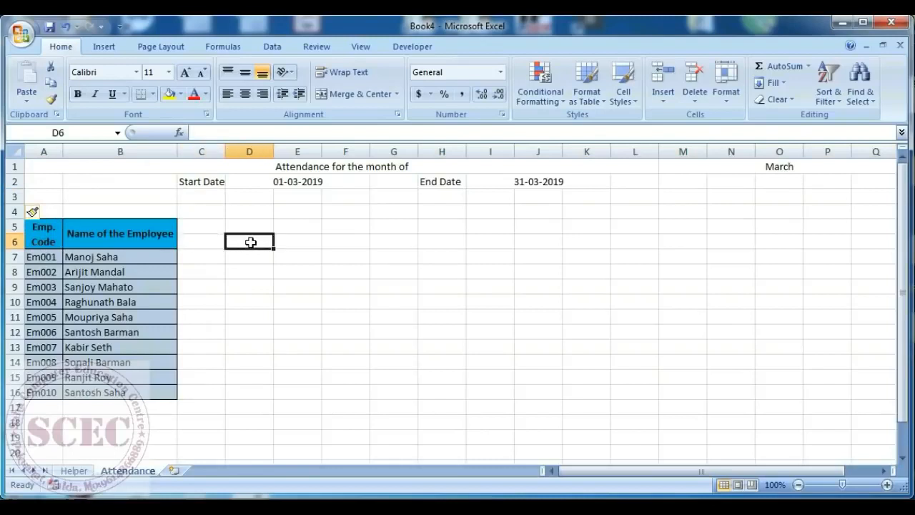
click(295, 240)
click(335, 241)
click(389, 245)
click(430, 243)
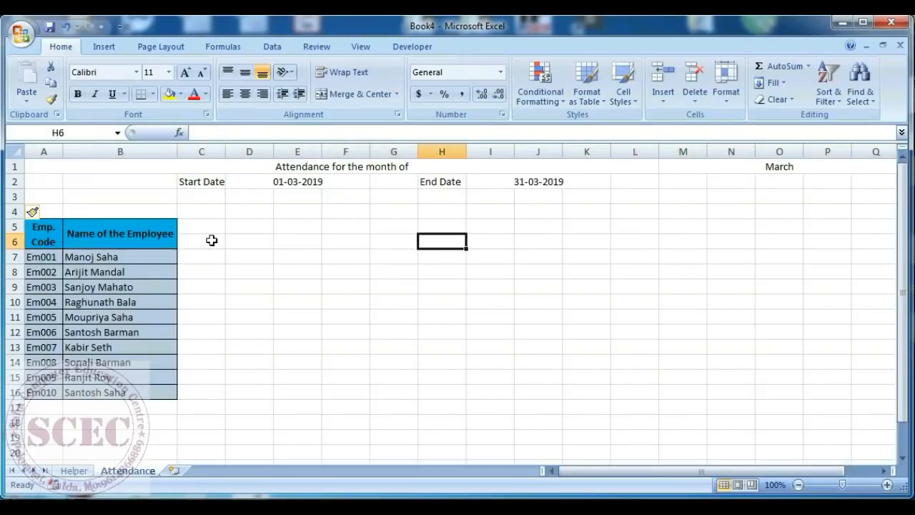
Enter the formula =D2 in cell C6 to bring in the start date as the first day
click(207, 241)
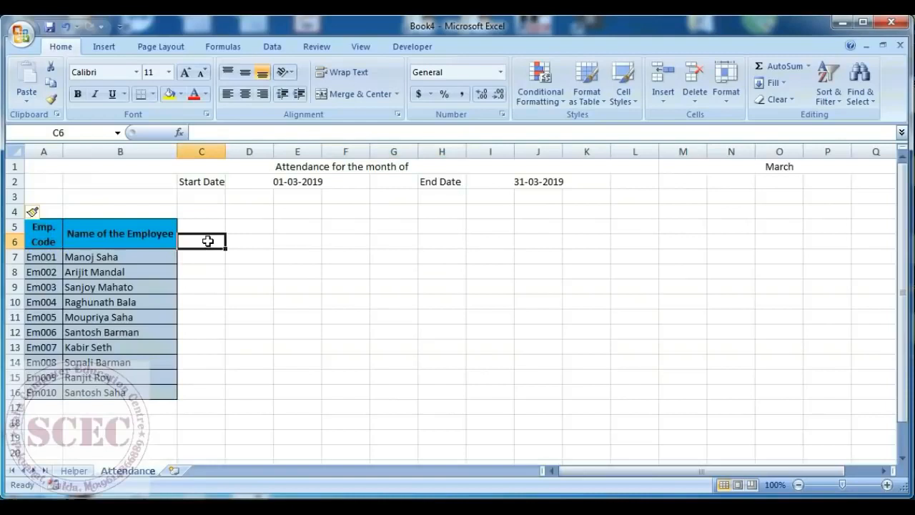
text(=)
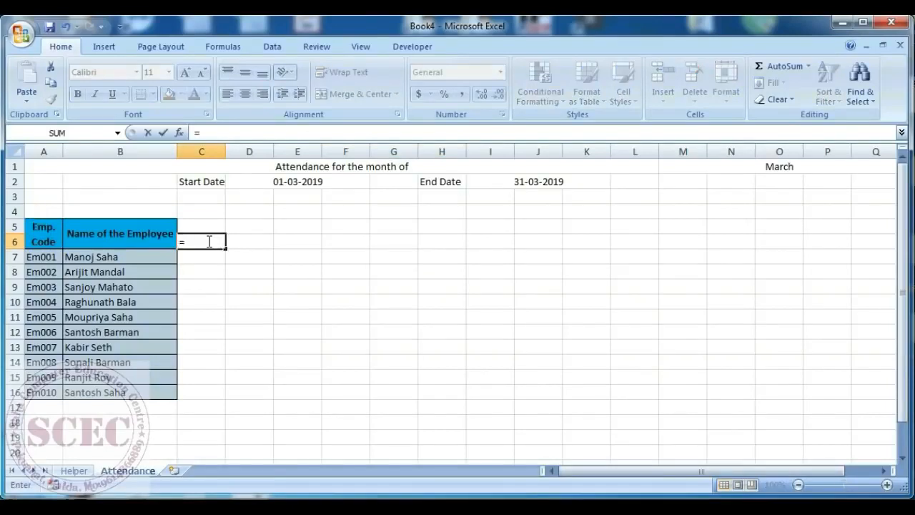
click(282, 180)
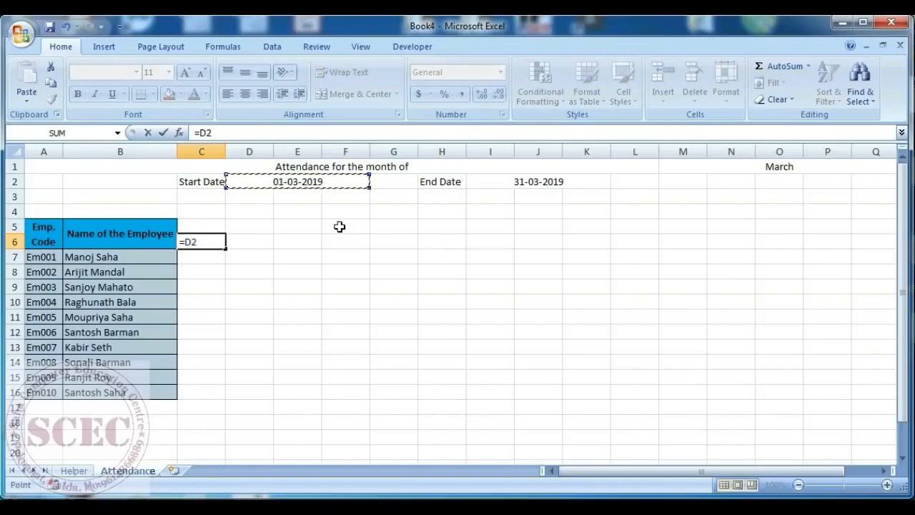
key(Return)
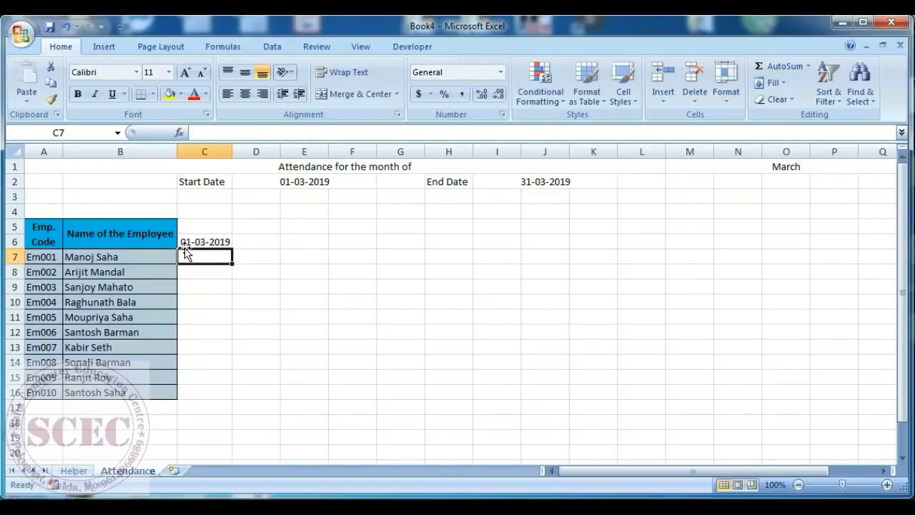
Change the custom number format of C6 to dd so only the day is displayed
click(207, 241)
right_click(207, 241)
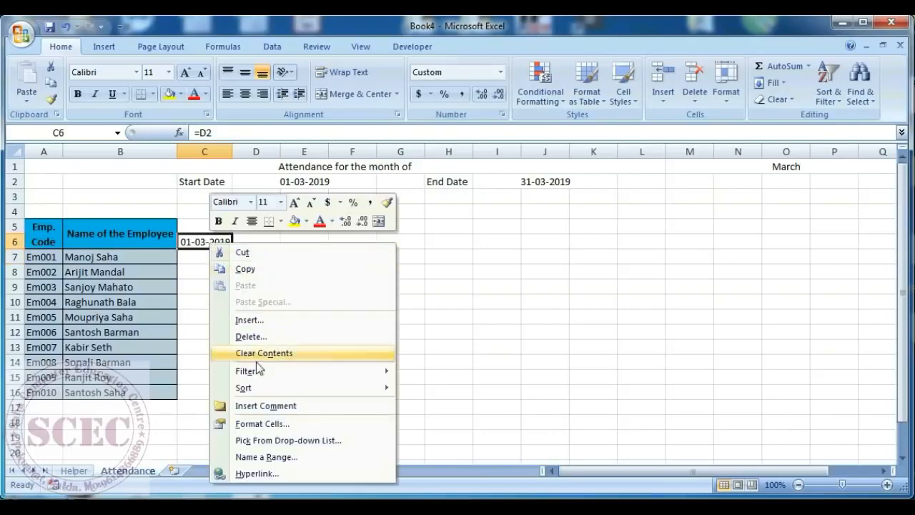
click(254, 421)
drag(255, 203, 537, 111)
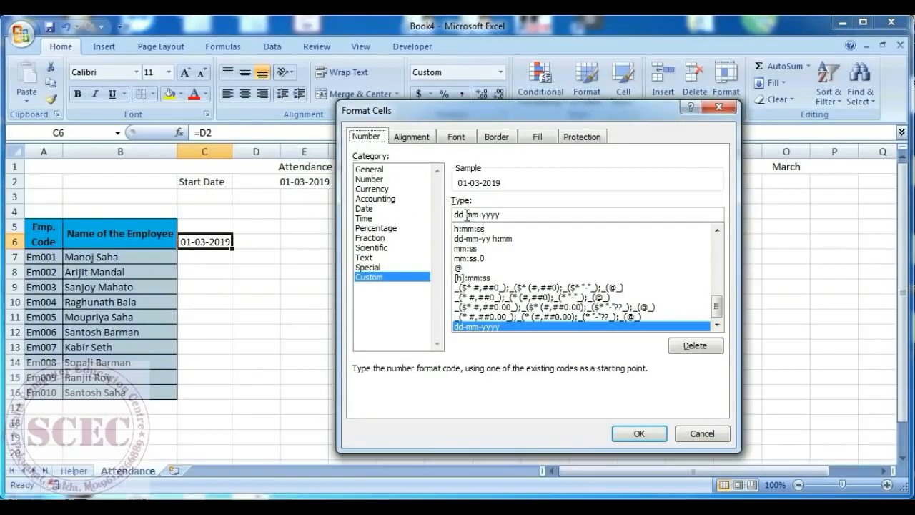
drag(464, 214, 520, 215)
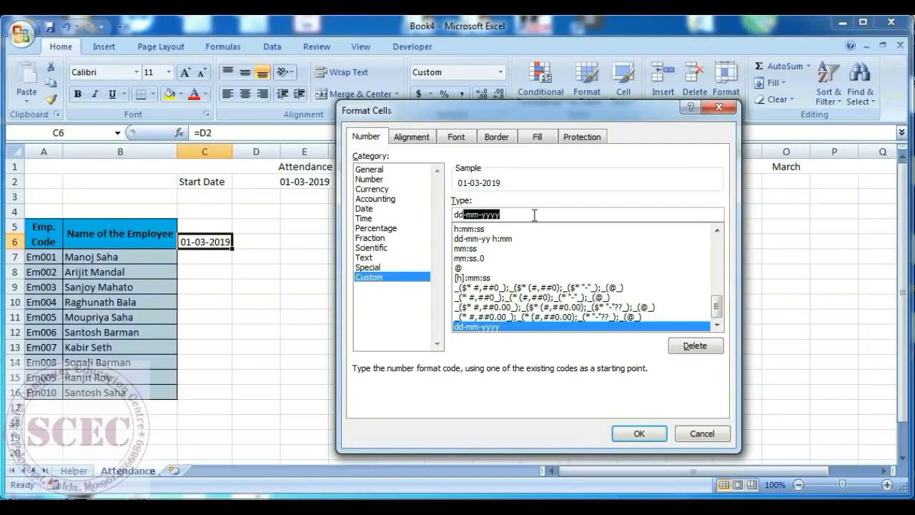
key(BackSpace)
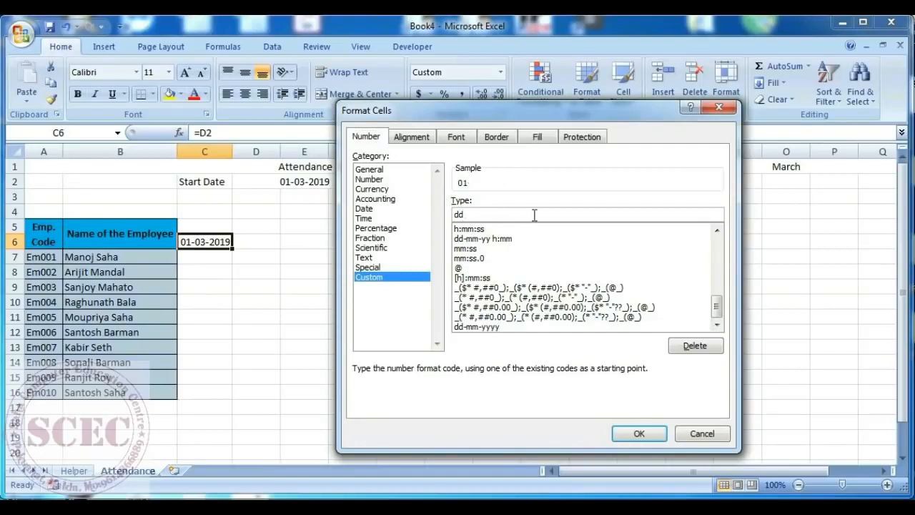
click(639, 431)
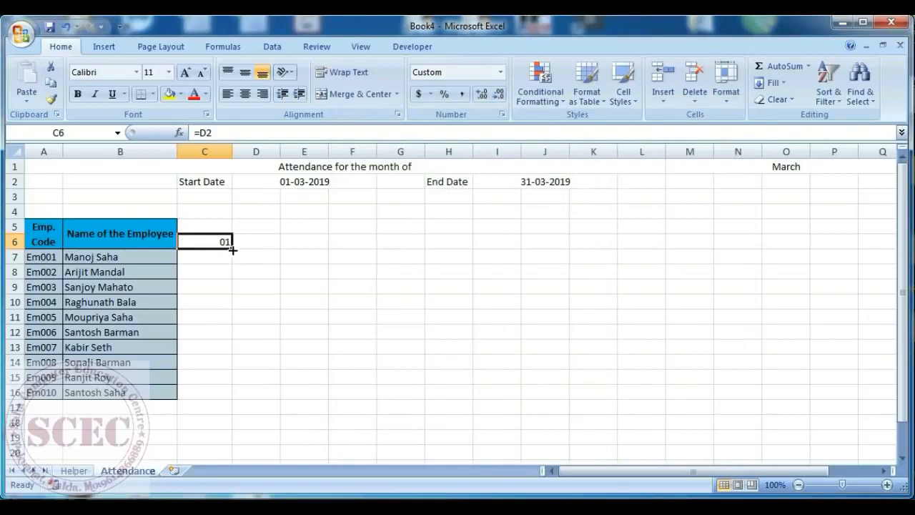
Enter the formula =IF(C6<$I$2,C6+1,"") in cell D6 to produce the next day up to the end date
click(253, 241)
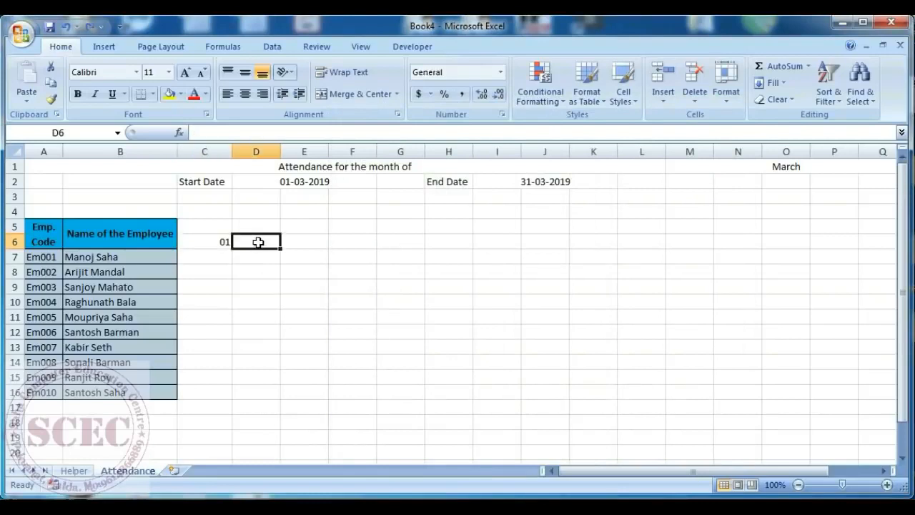
text(=)
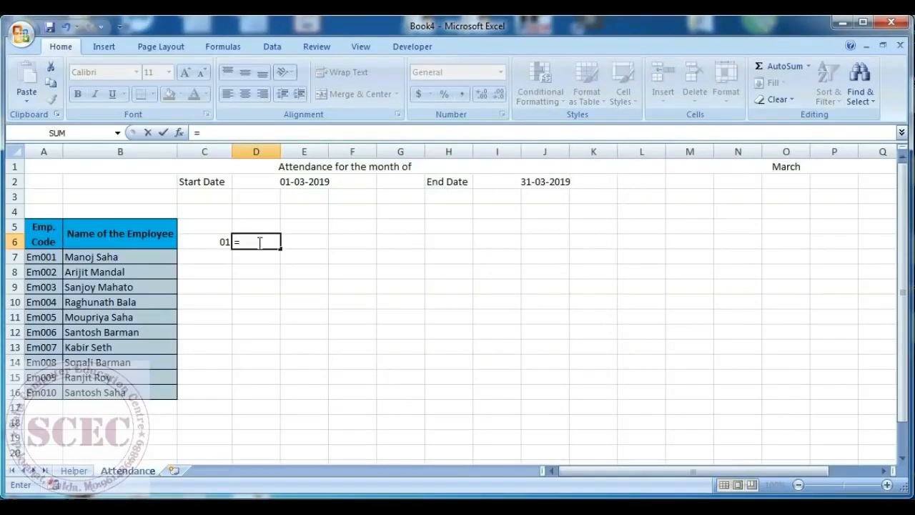
text(if)
key(Tab)
click(217, 242)
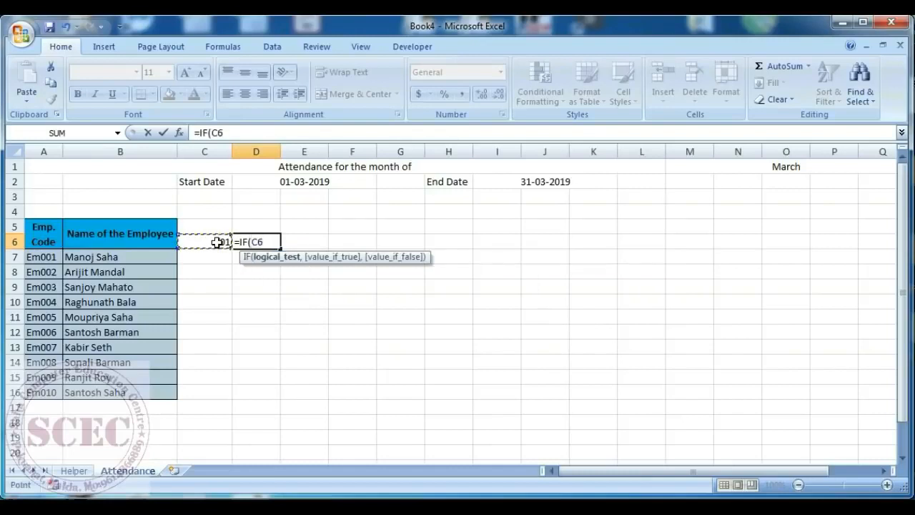
text(<)
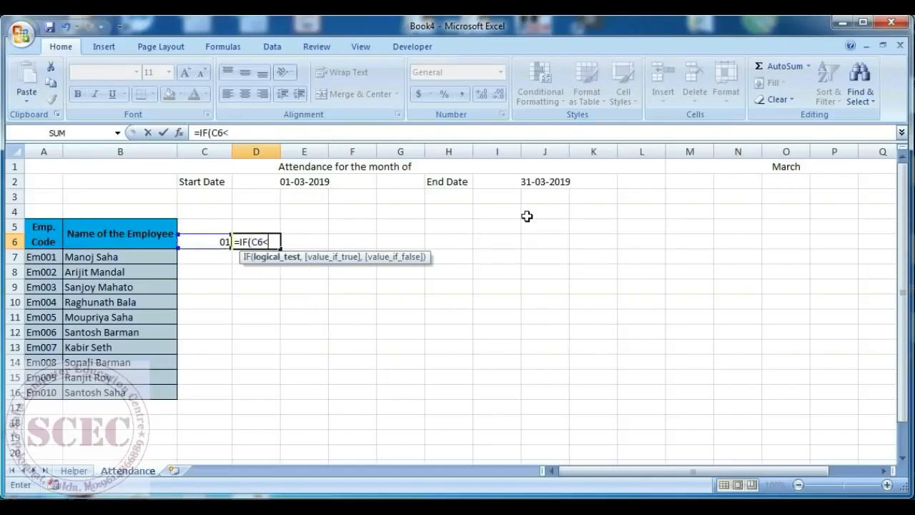
click(542, 182)
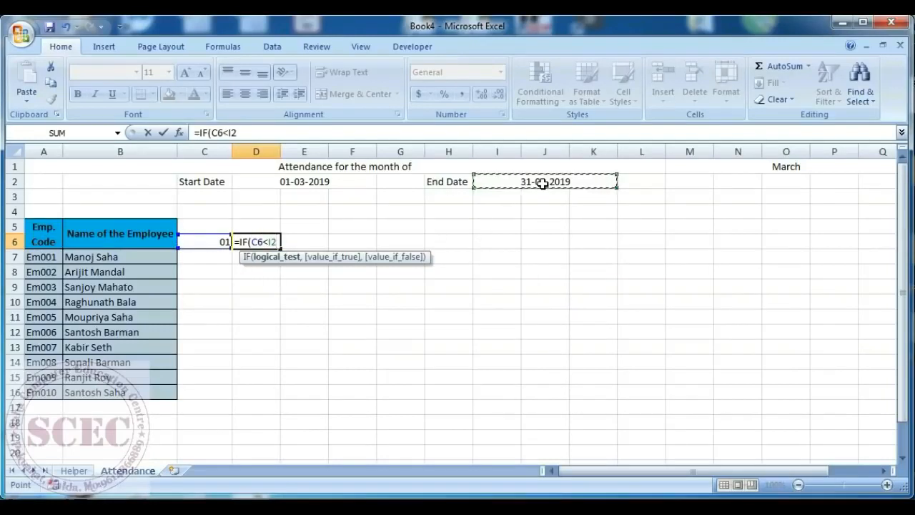
click(273, 243)
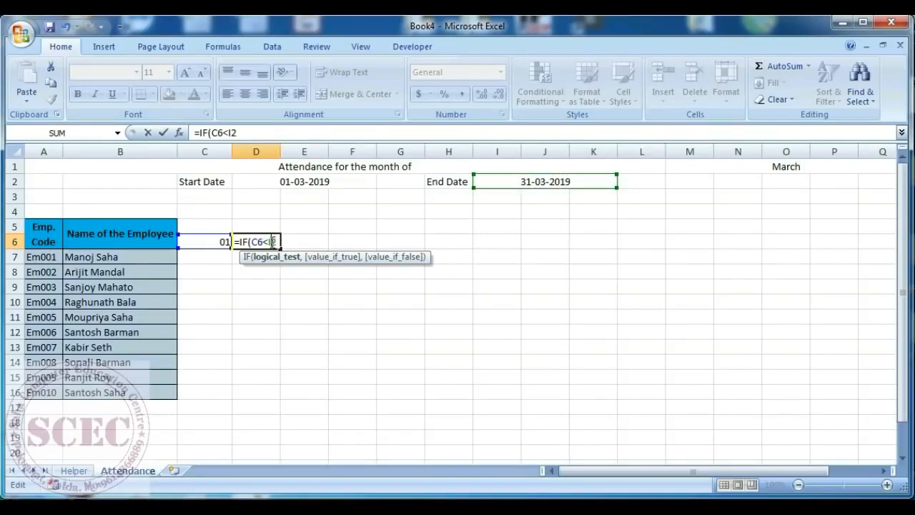
key(F4)
text(,)
click(212, 242)
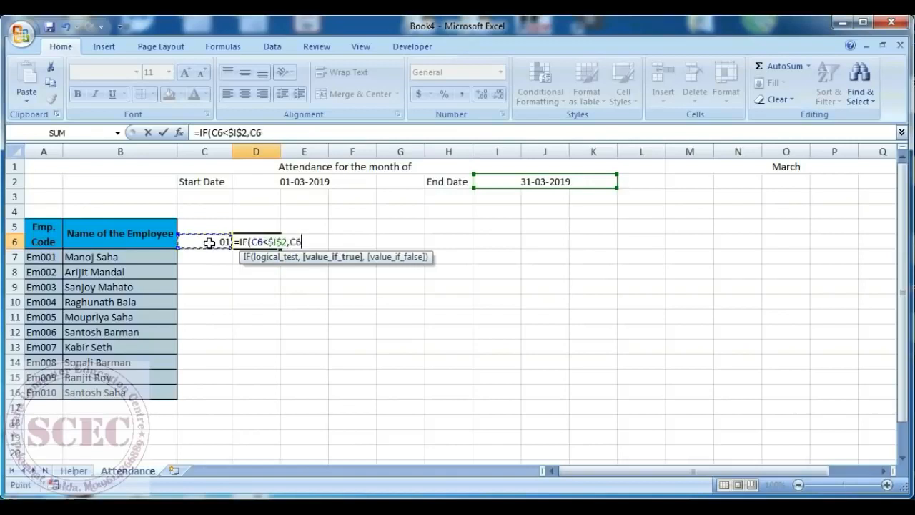
text(+1,)
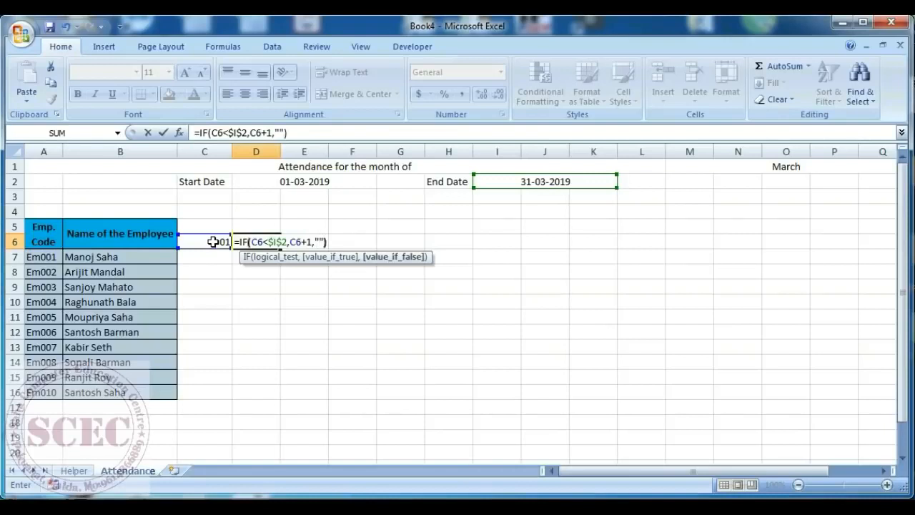
key(Return)
key(Up)
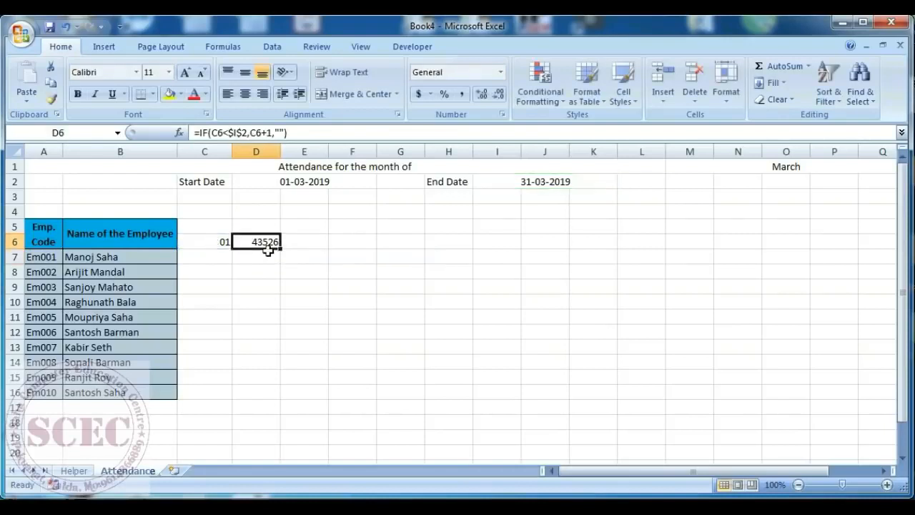
Apply the custom number format dd to cell D6
right_click(264, 245)
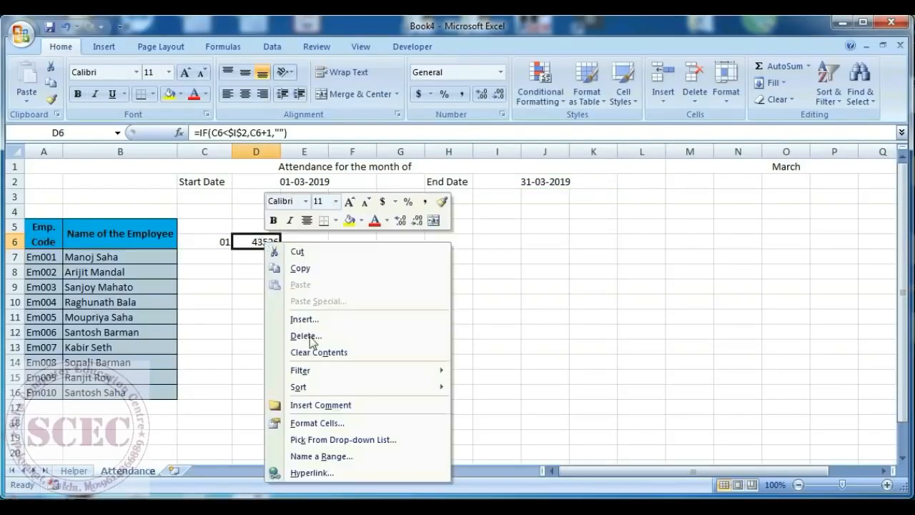
click(318, 424)
drag(348, 199, 611, 95)
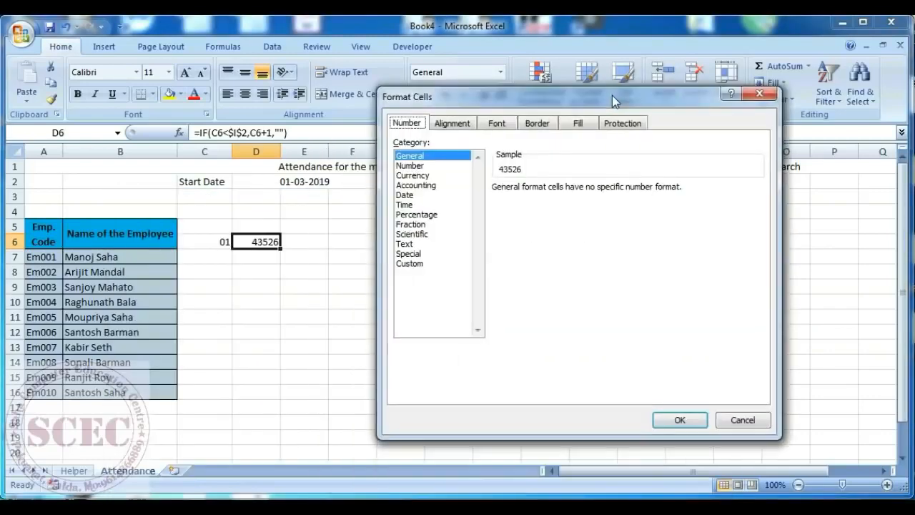
click(426, 258)
double_click(537, 200)
text(dd)
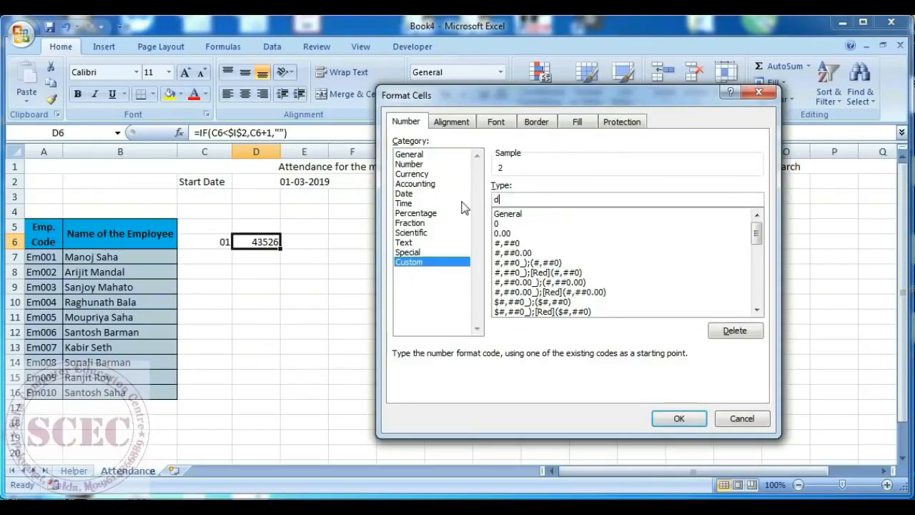
click(668, 420)
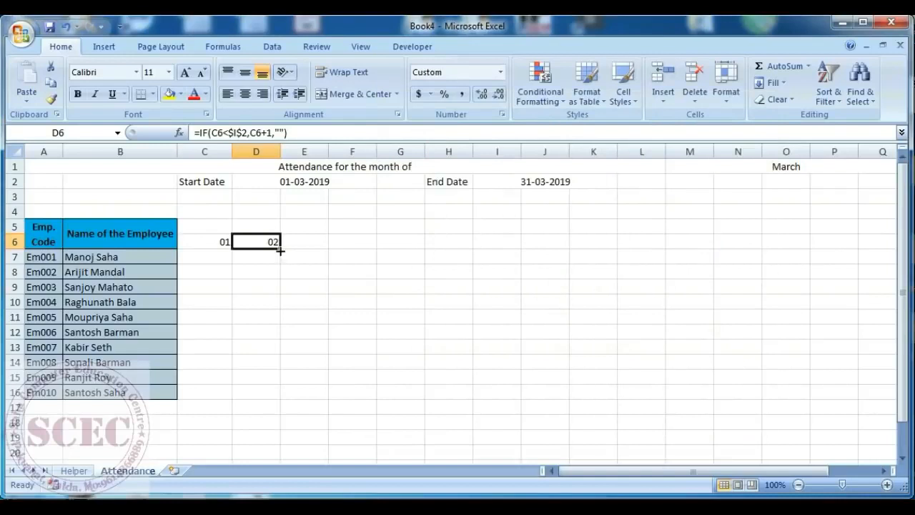
Fill the D6 formula across to AG6 and narrow columns C to AG to fit the two-digit days
drag(281, 249, 878, 252)
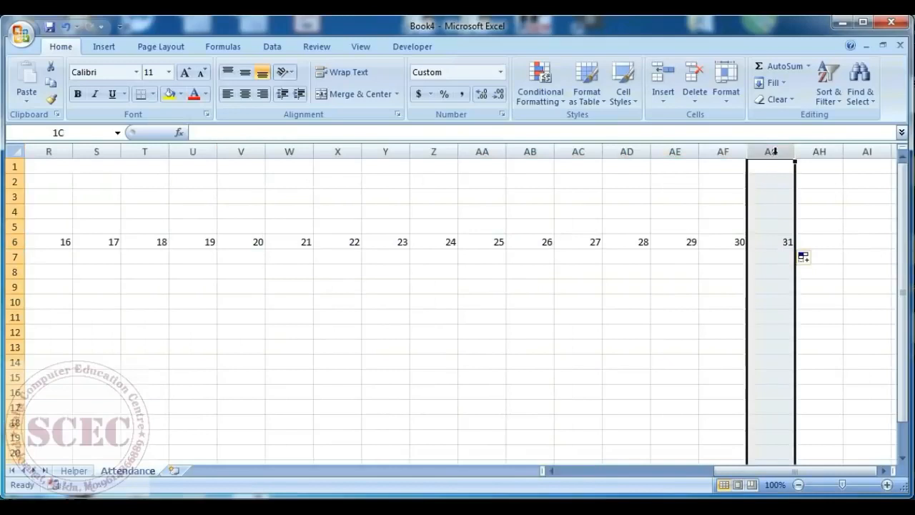
drag(770, 152, 198, 152)
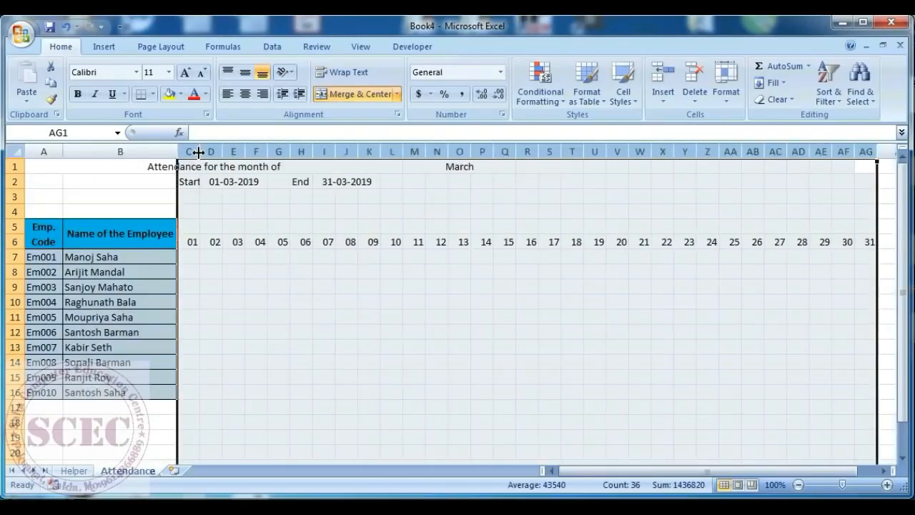
click(368, 361)
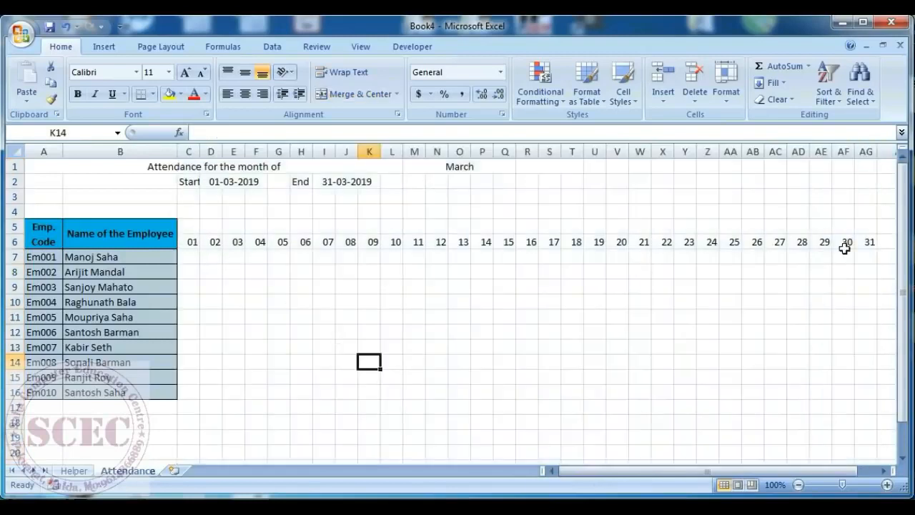
click(192, 242)
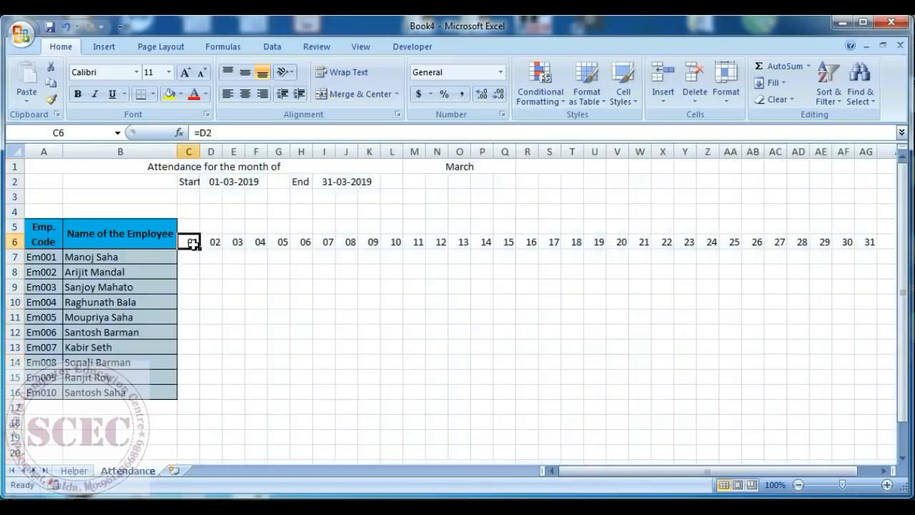
click(867, 242)
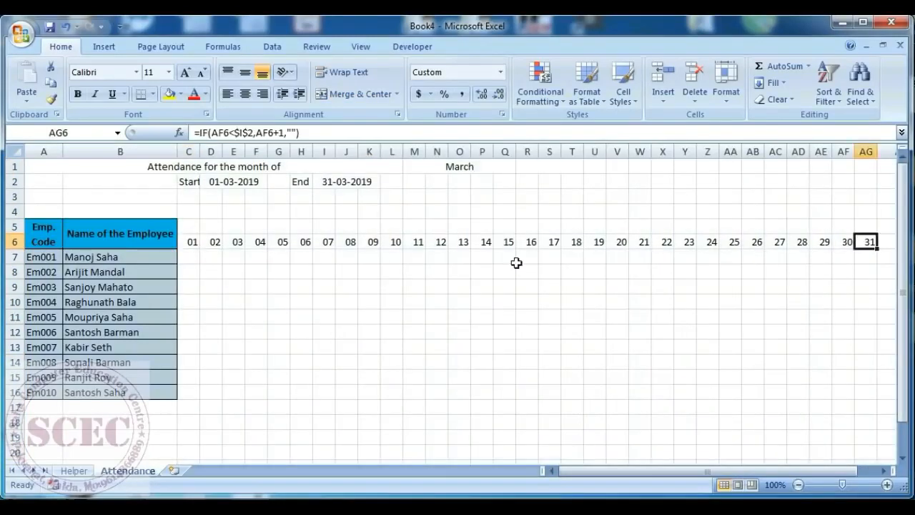
Enter the formula =TEXT(C6,"ddd") in cell C5 and fill it across to AG5 to add weekday names above the dates
click(191, 227)
drag(193, 228, 862, 226)
click(190, 227)
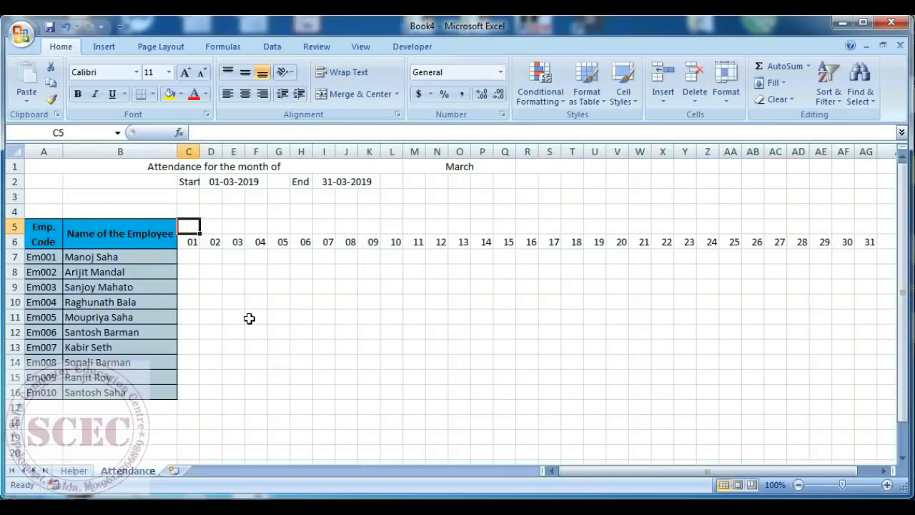
text(=text)
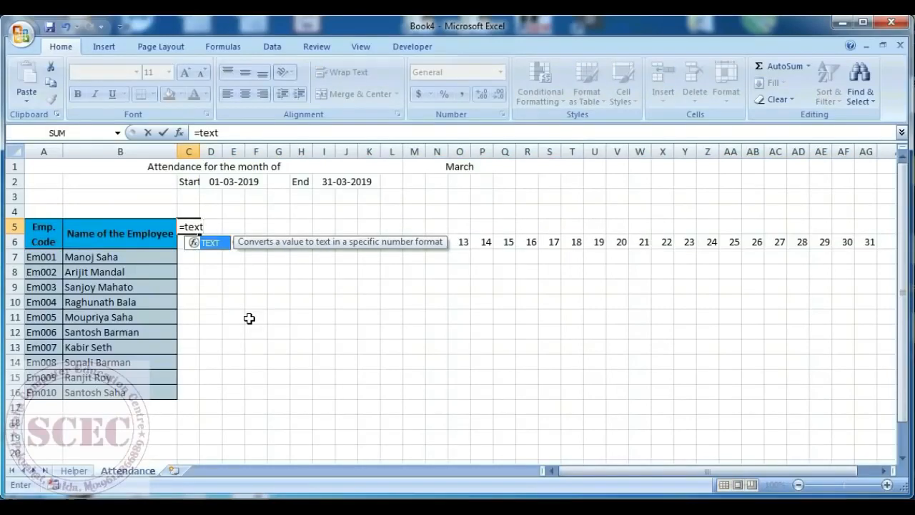
key(Tab)
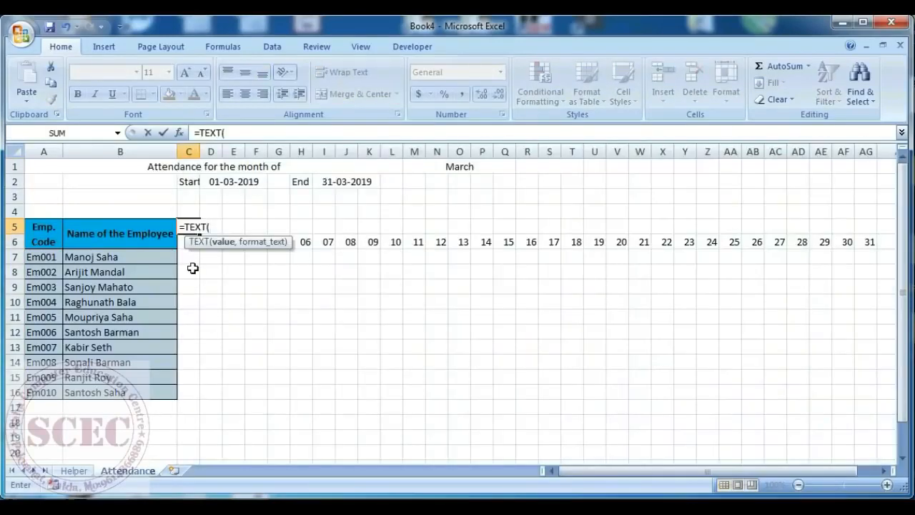
click(181, 244)
text(,)
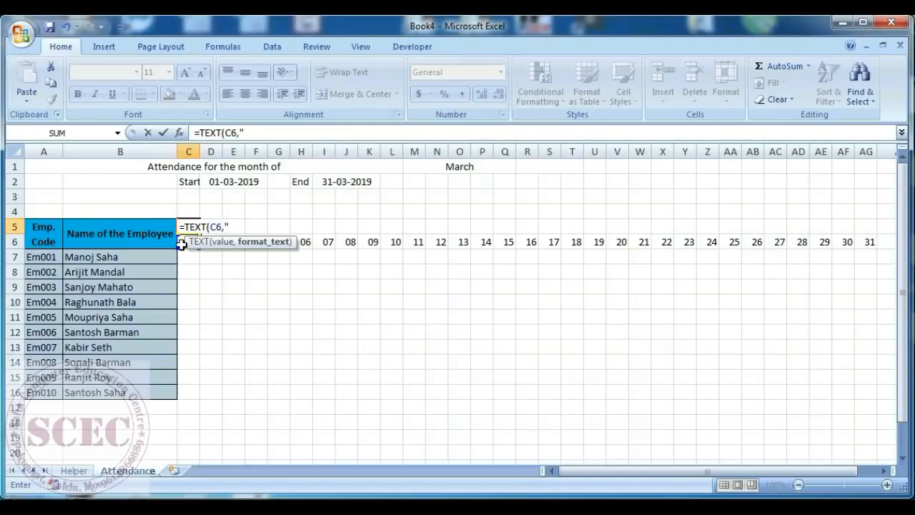
text("ddd"))
key(Return)
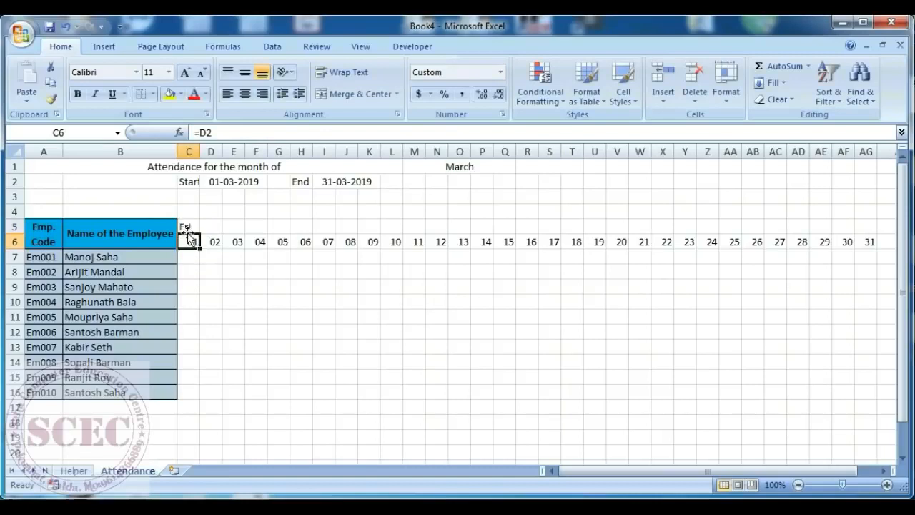
click(184, 227)
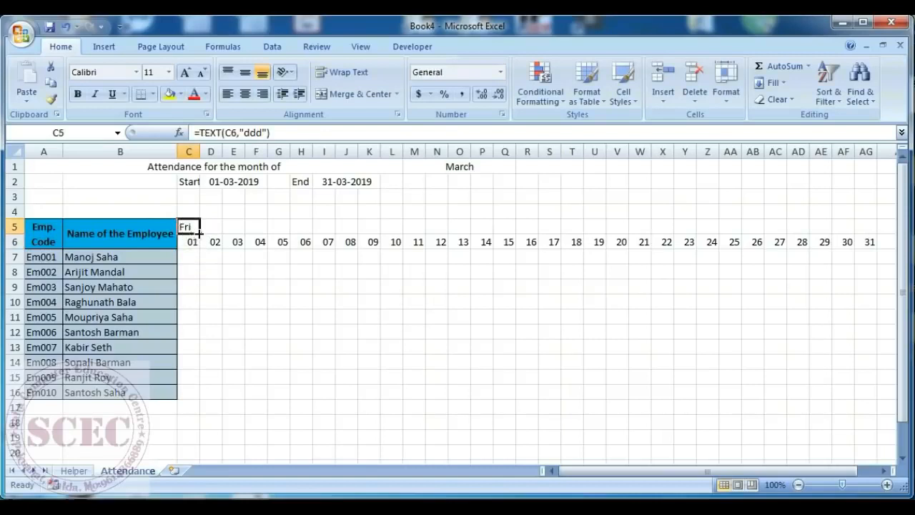
drag(200, 234, 872, 227)
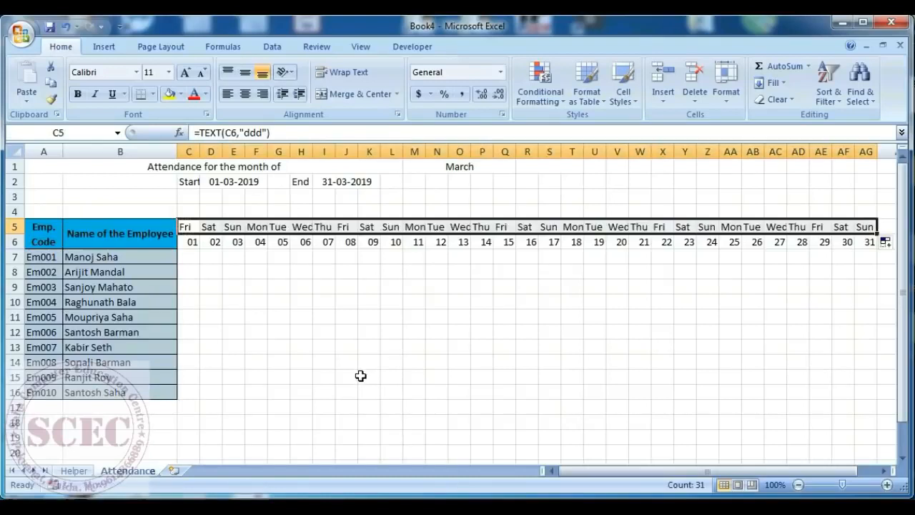
click(886, 229)
key(Right)
key(Right)
key(Right)
key(Right)
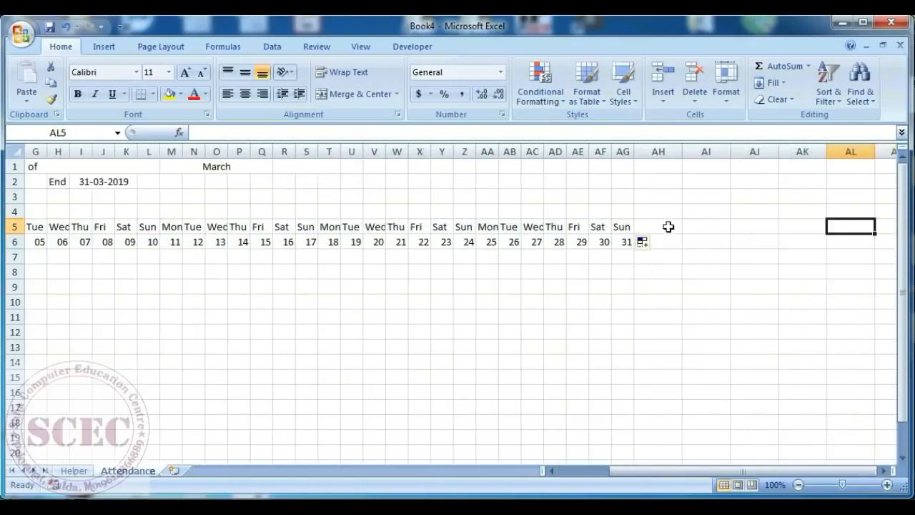
click(667, 227)
click(700, 226)
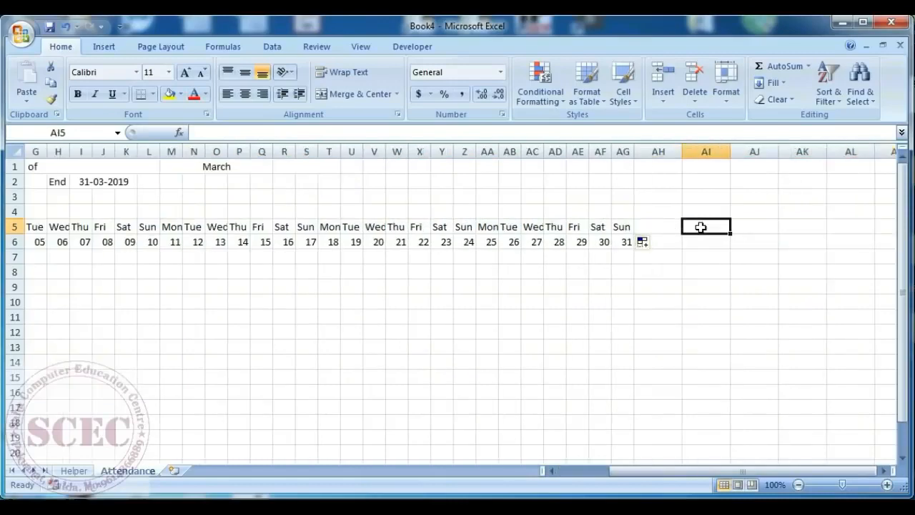
click(750, 228)
click(788, 227)
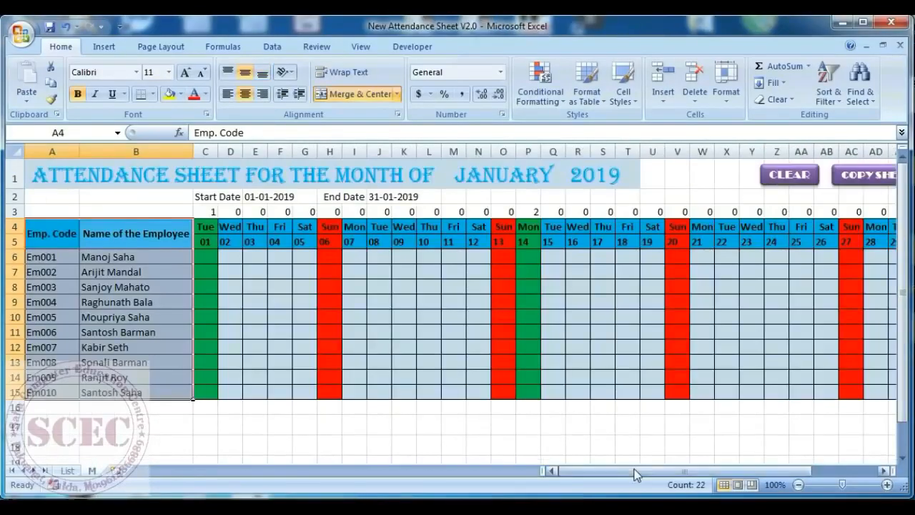
Copy the summary headers AH4:AM5, Full Day Present through Ab Percent, from the New Attendance Sheet V2.0 workbook and paste them at AH5 in Book4
drag(633, 472, 720, 468)
drag(676, 238, 848, 242)
key(ctrl+c)
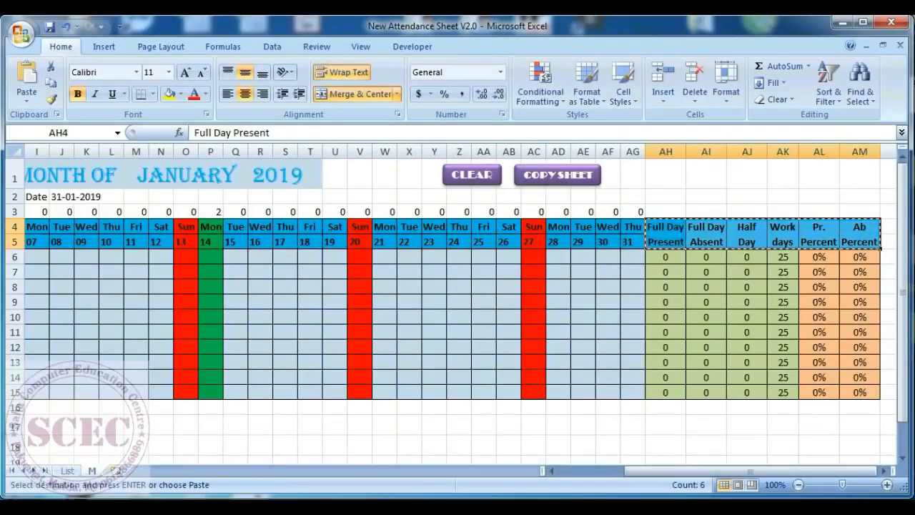
key(ctrl+Tab)
click(649, 227)
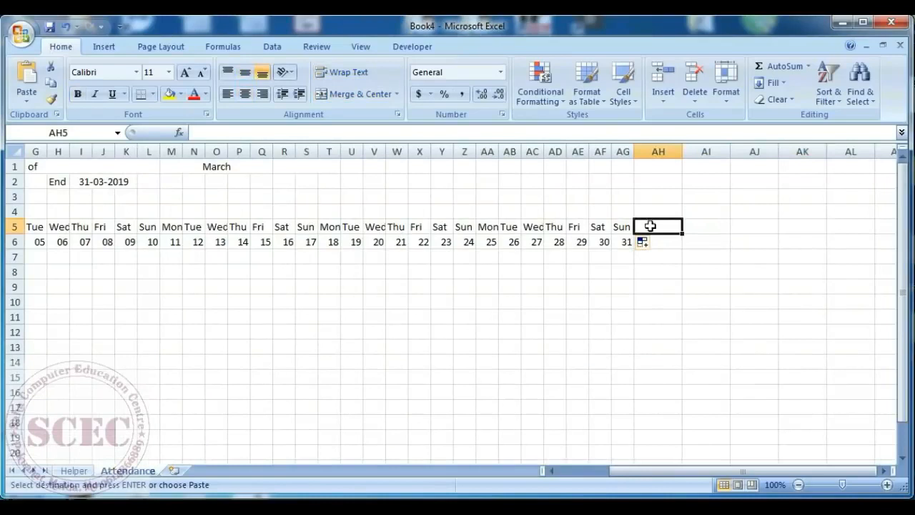
key(ctrl+v)
Narrow columns AH to AM evenly to fit the summary headers
click(884, 472)
drag(590, 152, 822, 153)
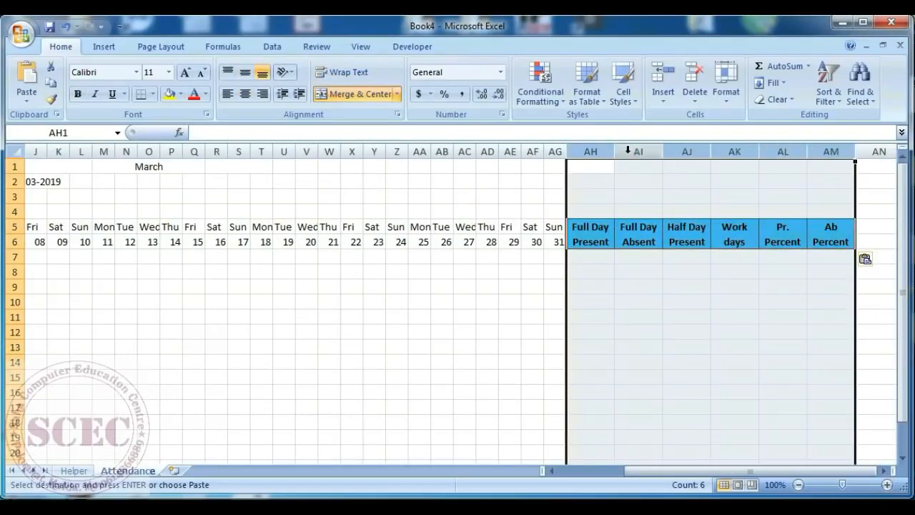
drag(614, 152, 611, 151)
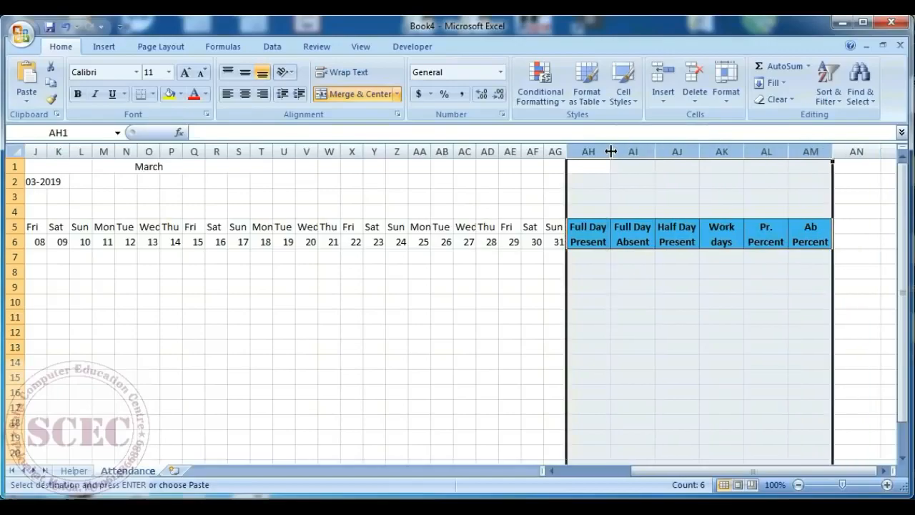
Examine the blank row C4:AG4 above the weekday names and the holiday dates D2:D19 on the Helper sheet
drag(679, 471, 637, 469)
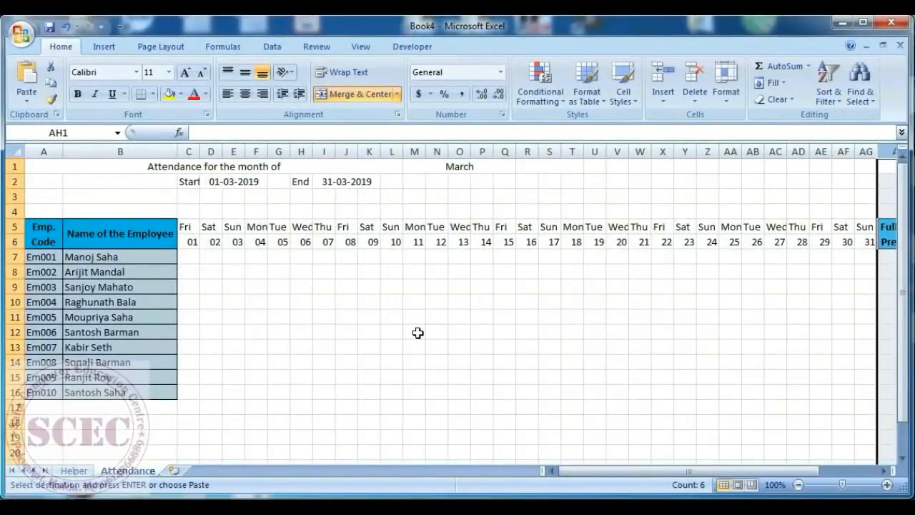
drag(185, 210, 866, 210)
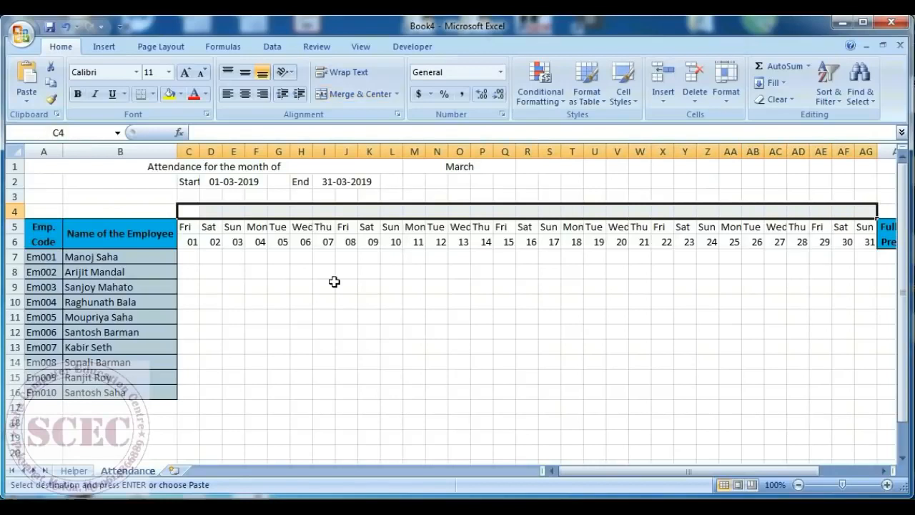
click(188, 211)
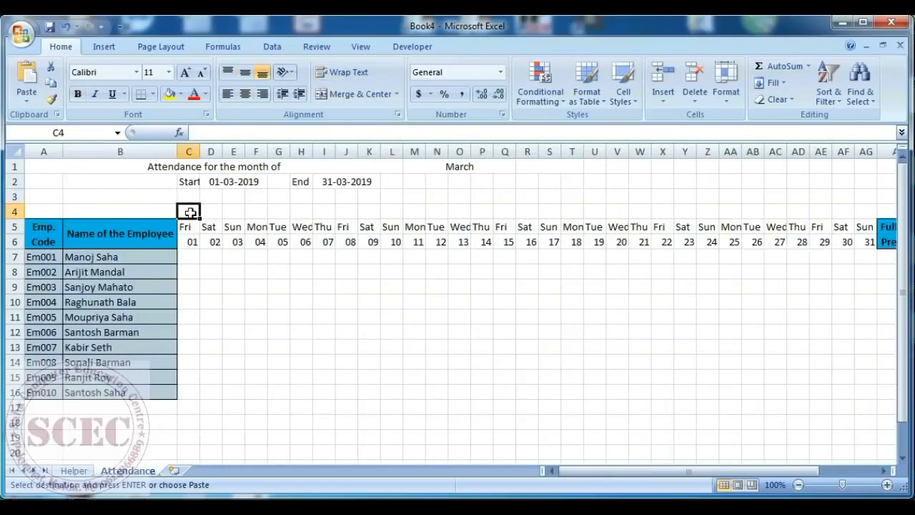
drag(189, 212, 866, 212)
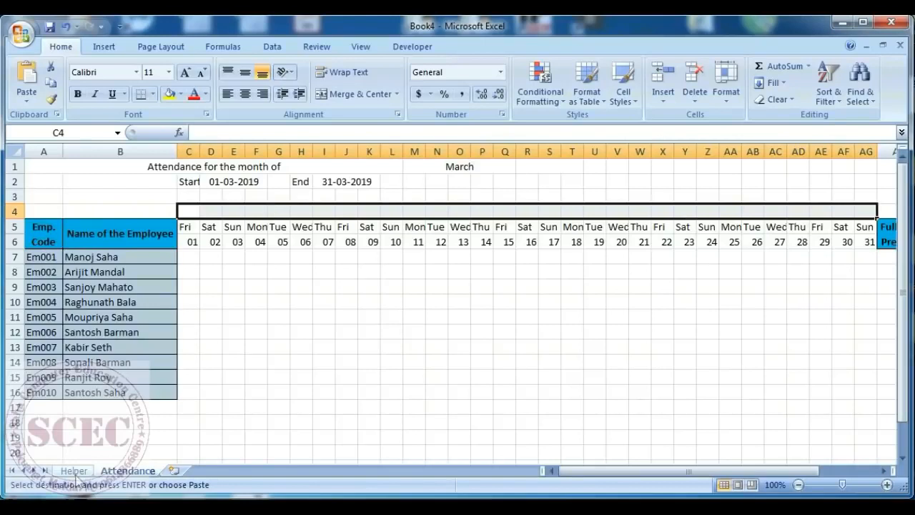
click(75, 471)
drag(284, 182, 292, 435)
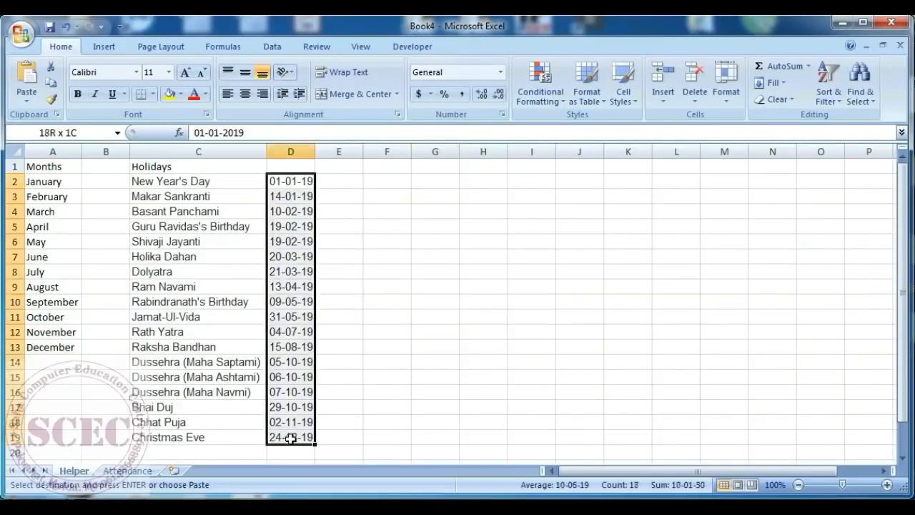
click(128, 470)
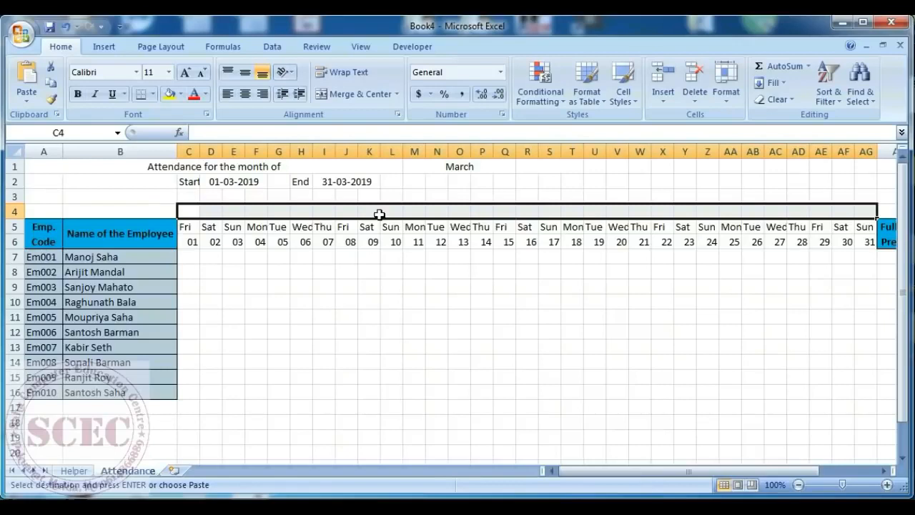
Enter the formula =IF(C6="",1,MATCH(C6,Holidays,0)) in cell C4 and fill it across to AG4
click(195, 214)
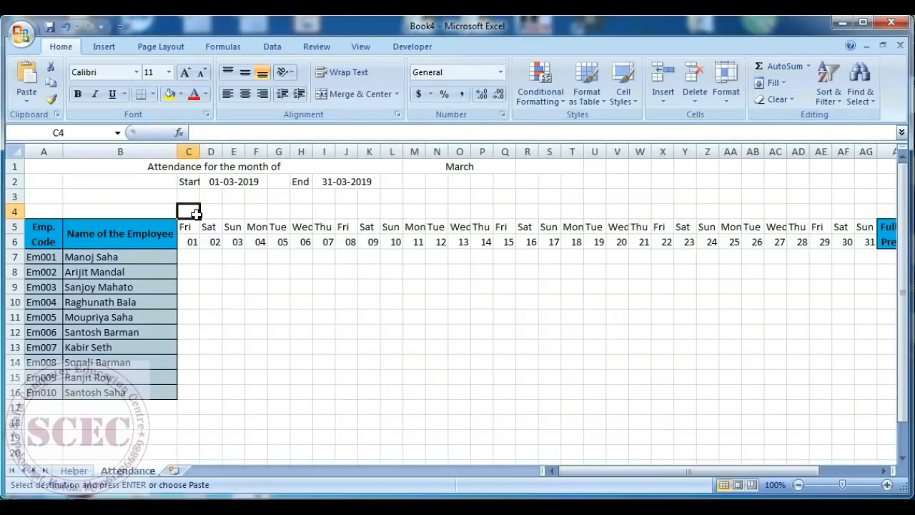
text(=)
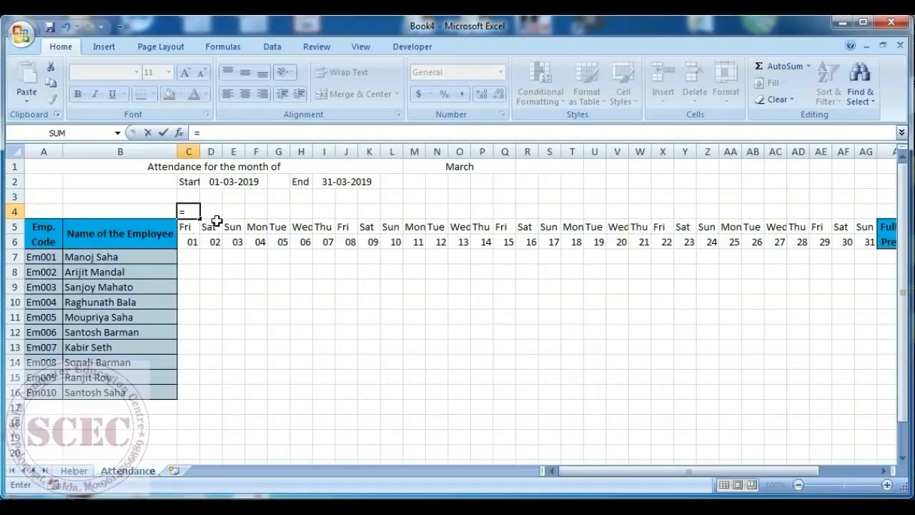
text(IF()
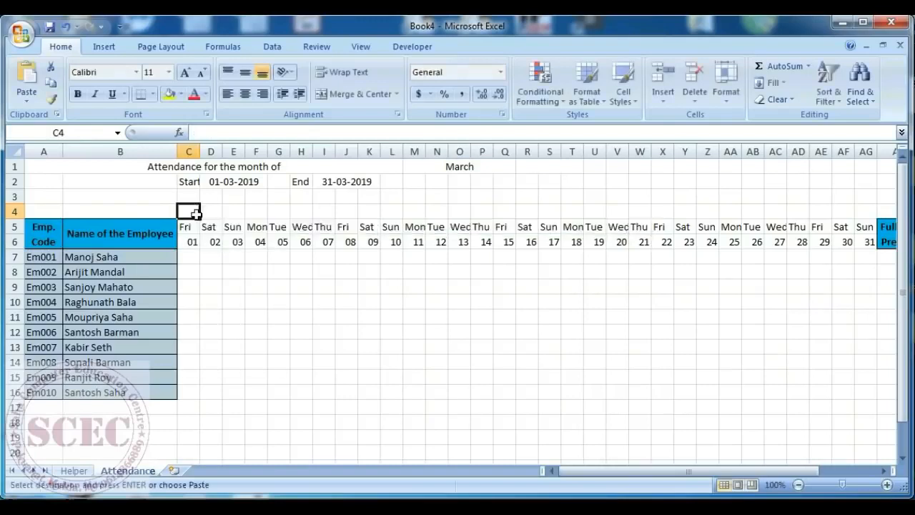
click(188, 242)
text(=")
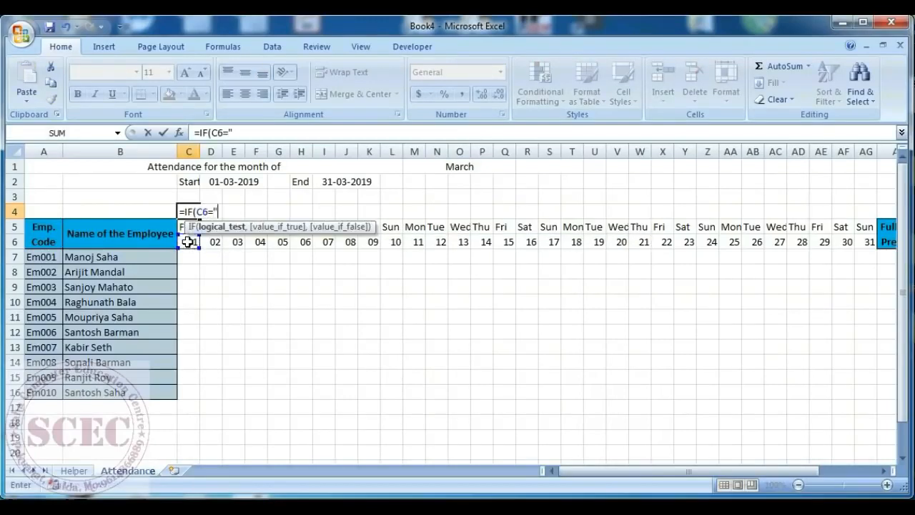
text(",)
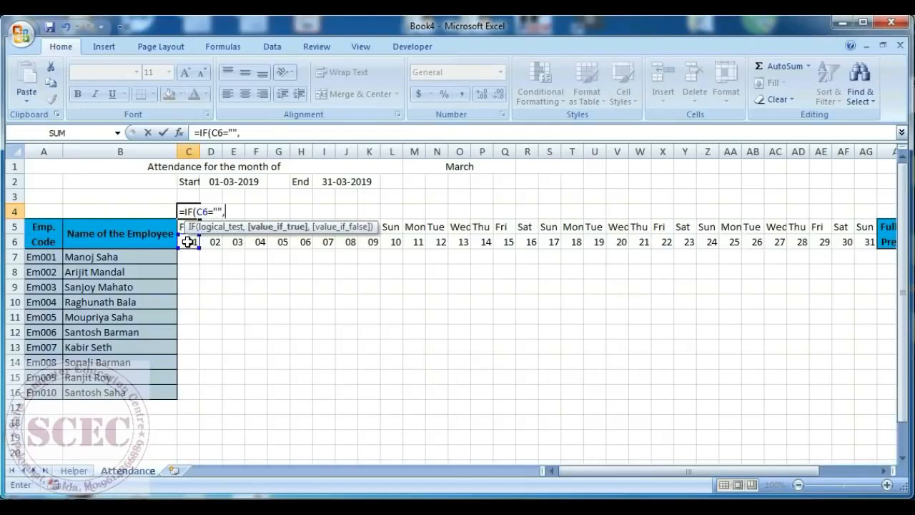
text(1,)
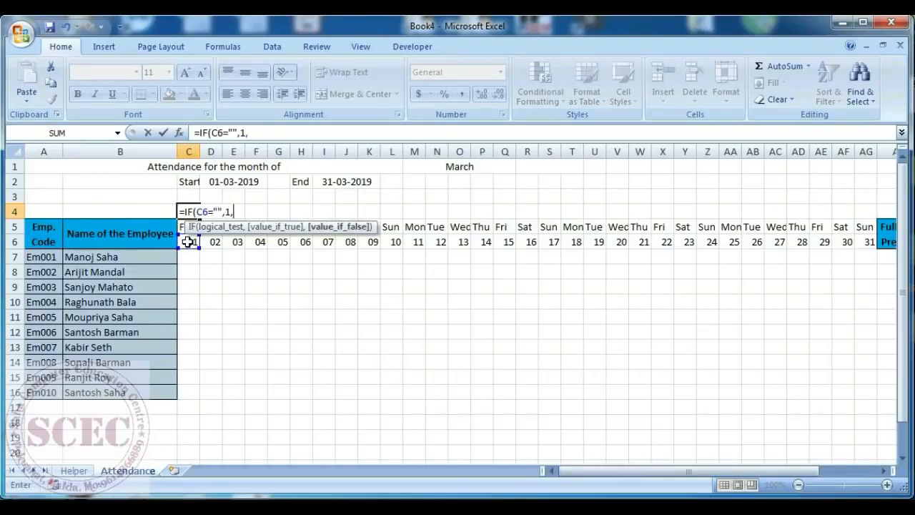
text(ma)
key(Tab)
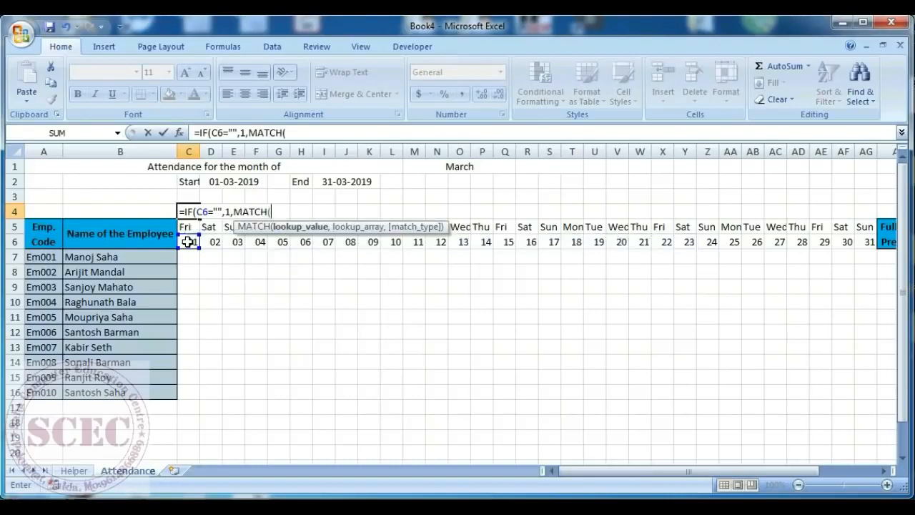
click(186, 243)
text(,)
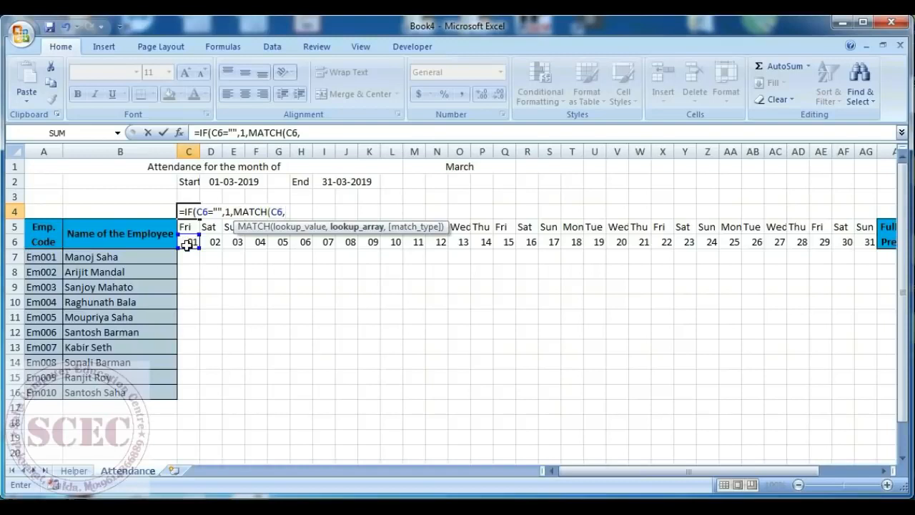
text(Hol)
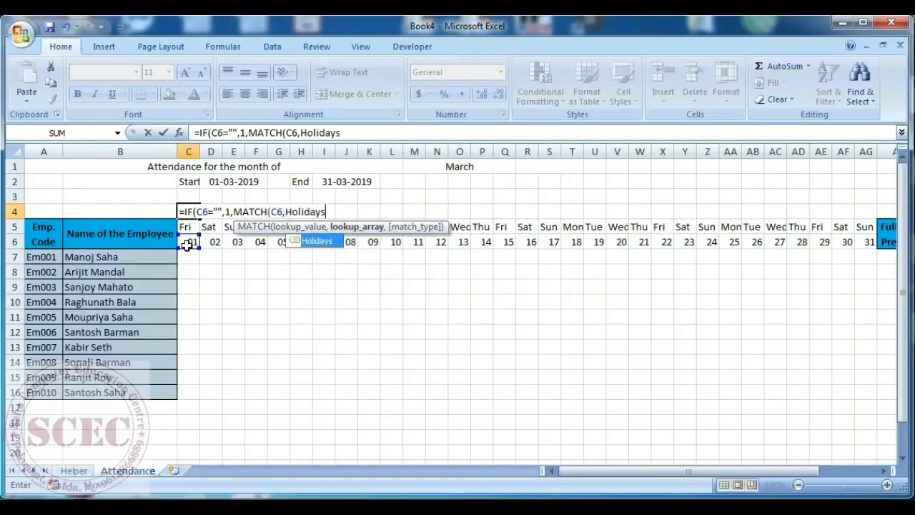
text(idays,)
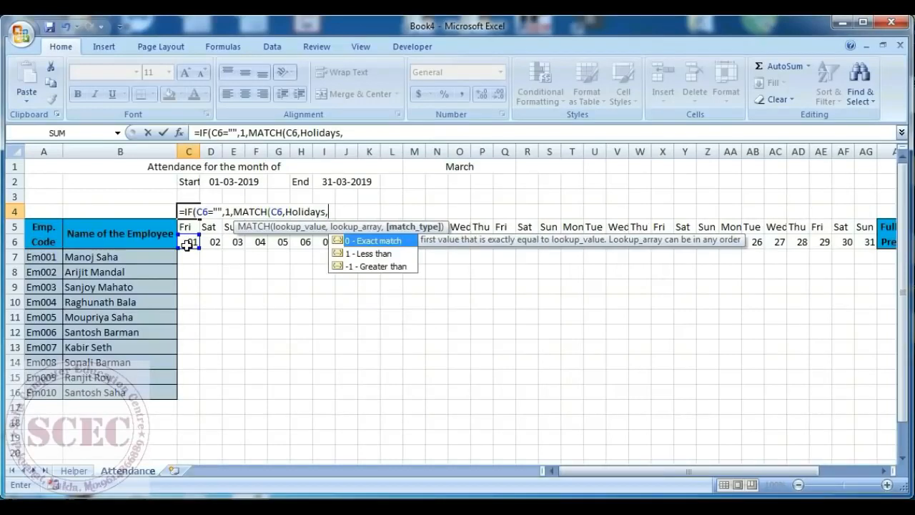
text(0)
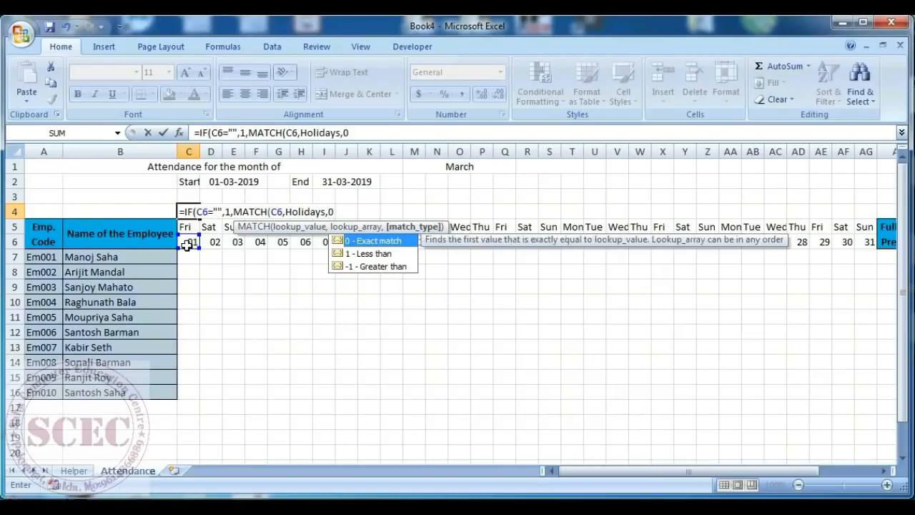
text())
key(Return)
key(Return)
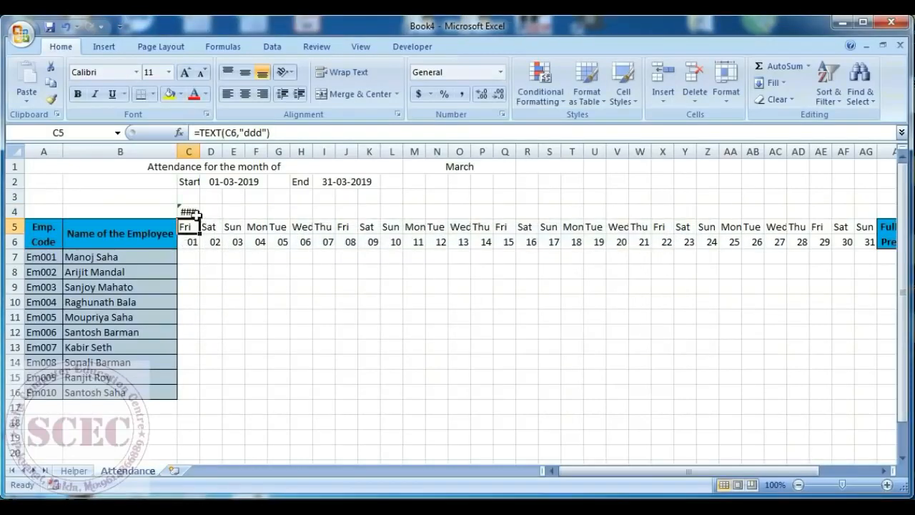
click(194, 212)
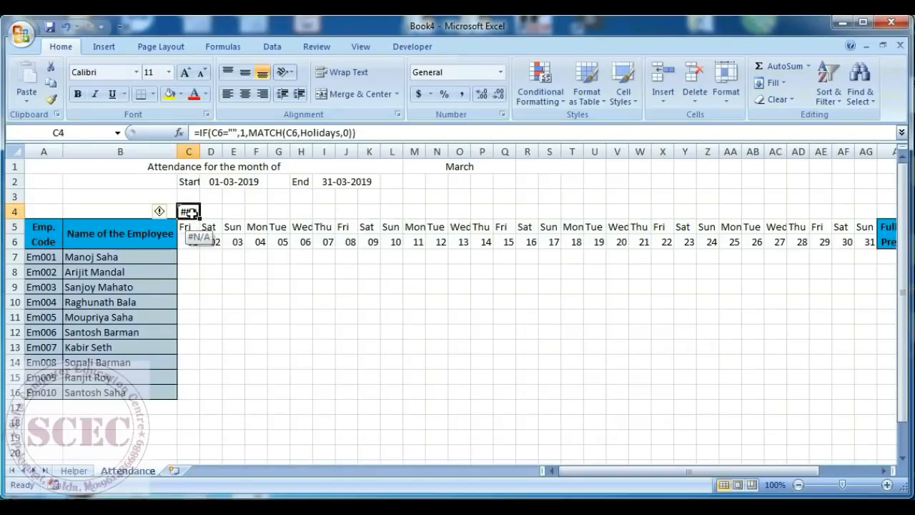
drag(201, 218, 867, 217)
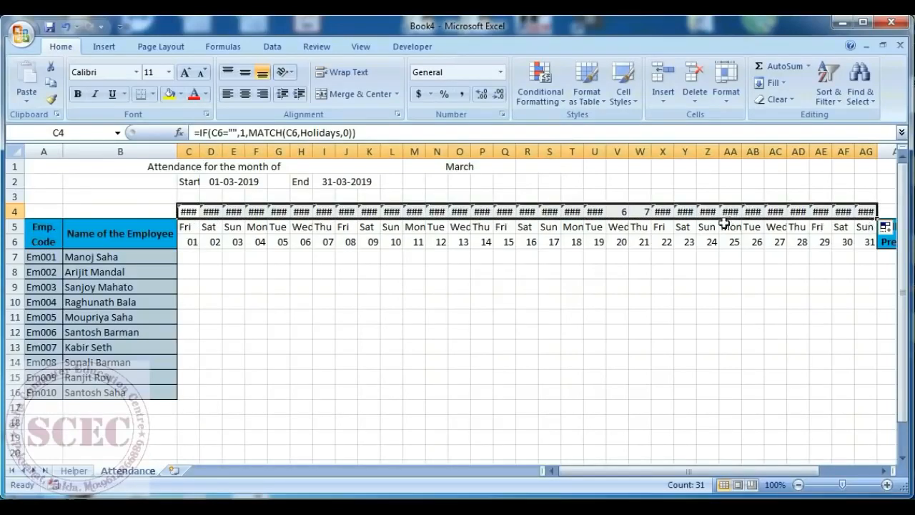
Compare the match results in V4 and W4 and their dates in row 6 with the positions of the holiday dates on the Helper sheet
click(624, 214)
click(640, 212)
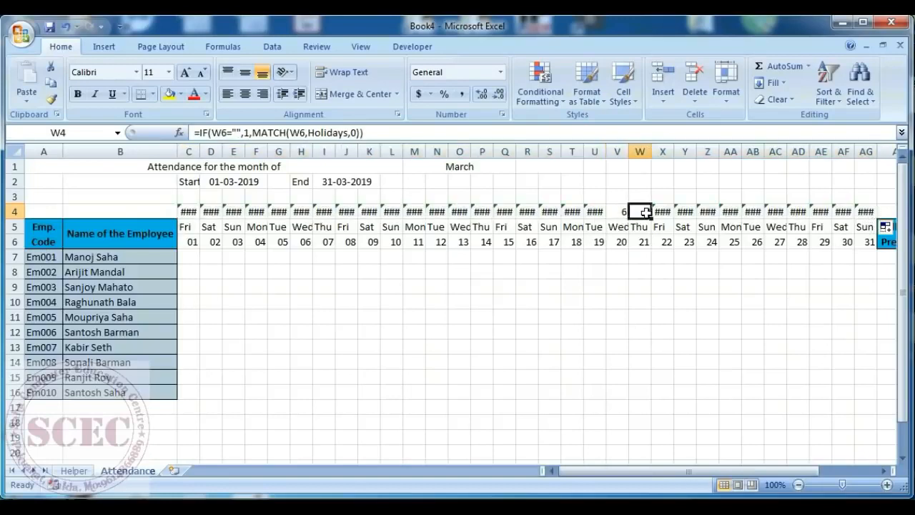
click(619, 213)
click(637, 212)
click(621, 242)
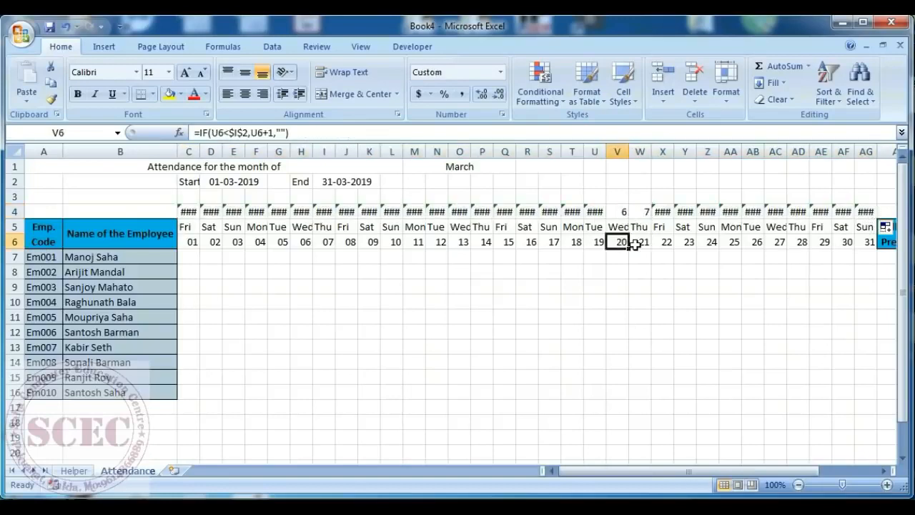
click(641, 243)
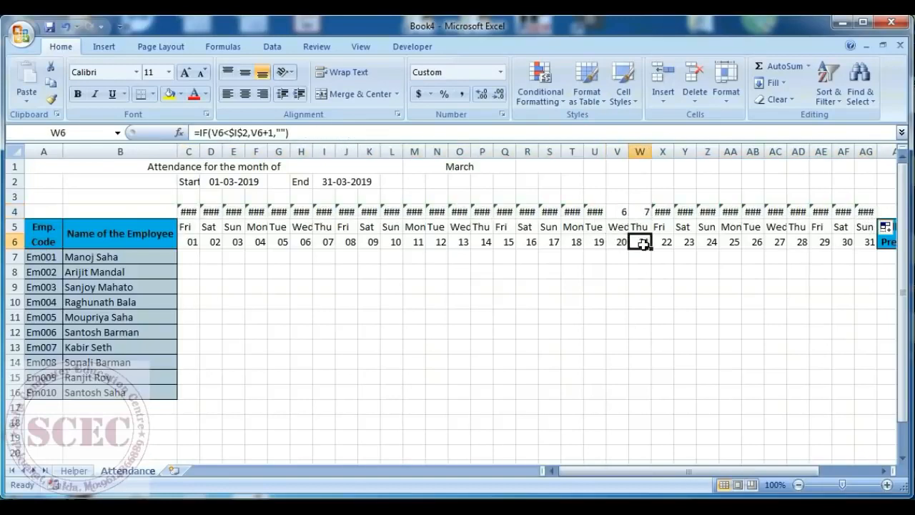
click(74, 470)
click(295, 257)
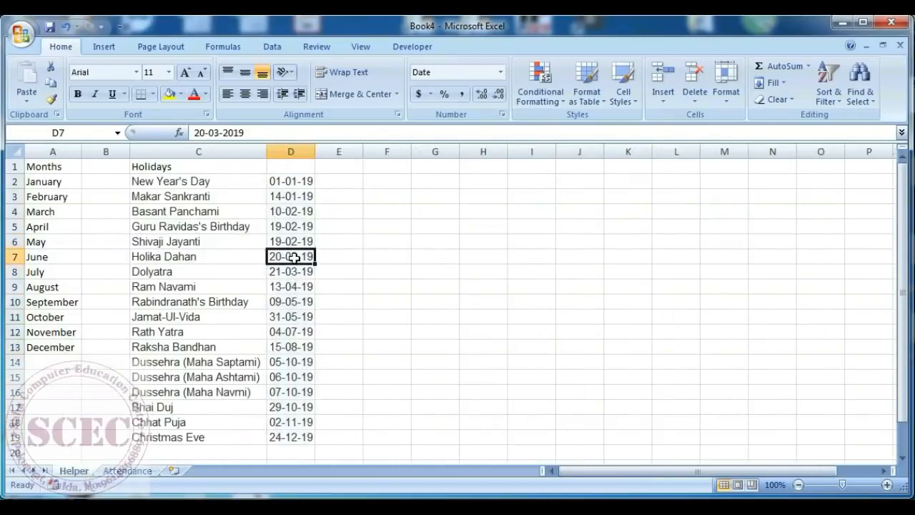
click(301, 286)
click(289, 180)
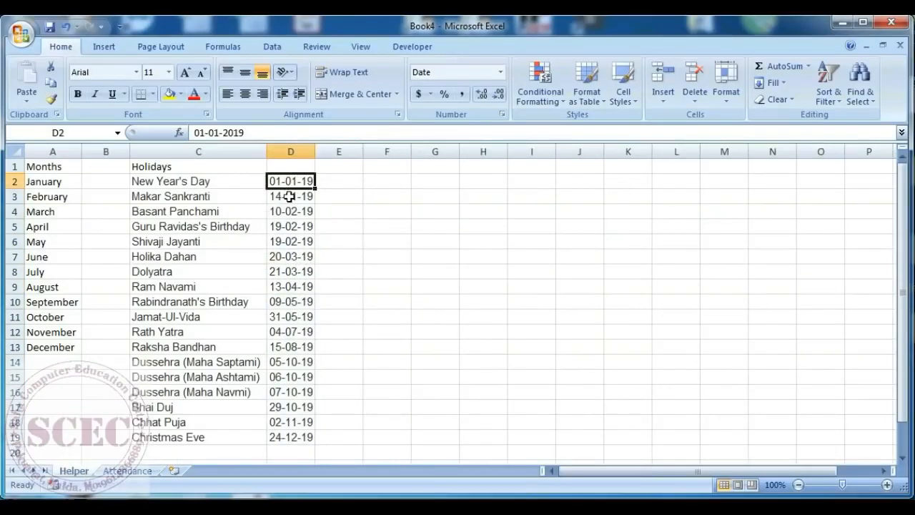
click(289, 196)
click(293, 211)
click(292, 226)
click(292, 242)
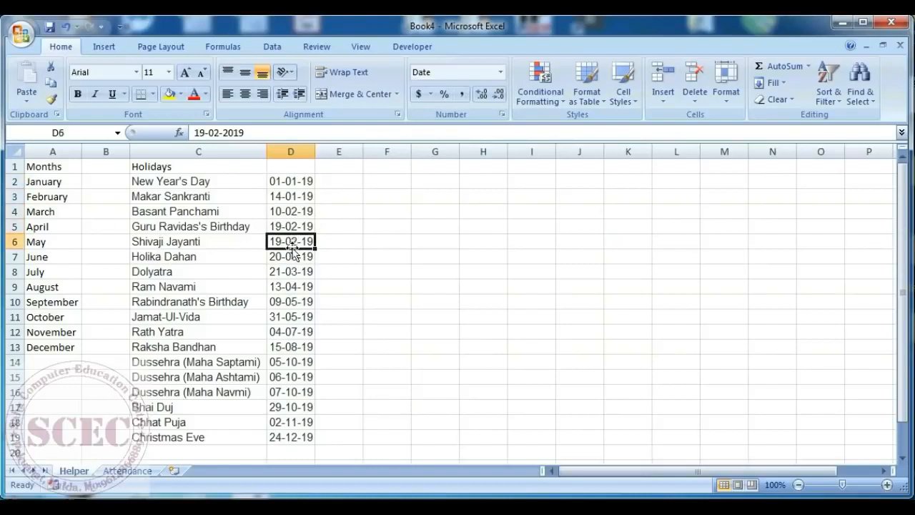
click(293, 256)
click(293, 270)
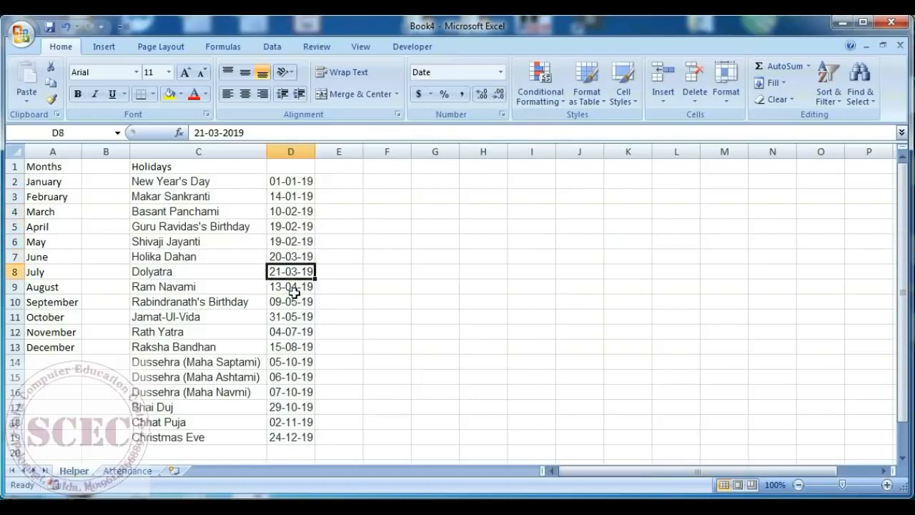
Return to the Attendance sheet and examine the holiday match cells V4 and W4 and the non-holiday cells R4 and S4
click(127, 470)
click(618, 213)
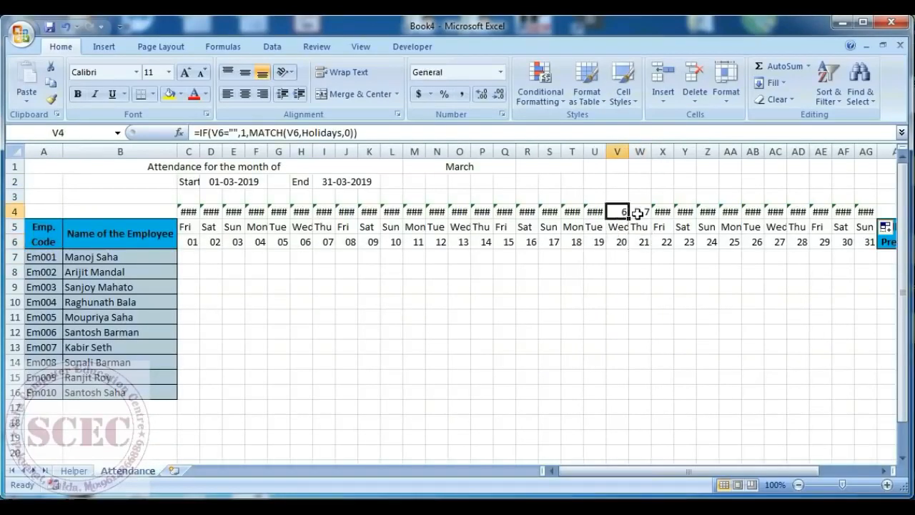
click(636, 213)
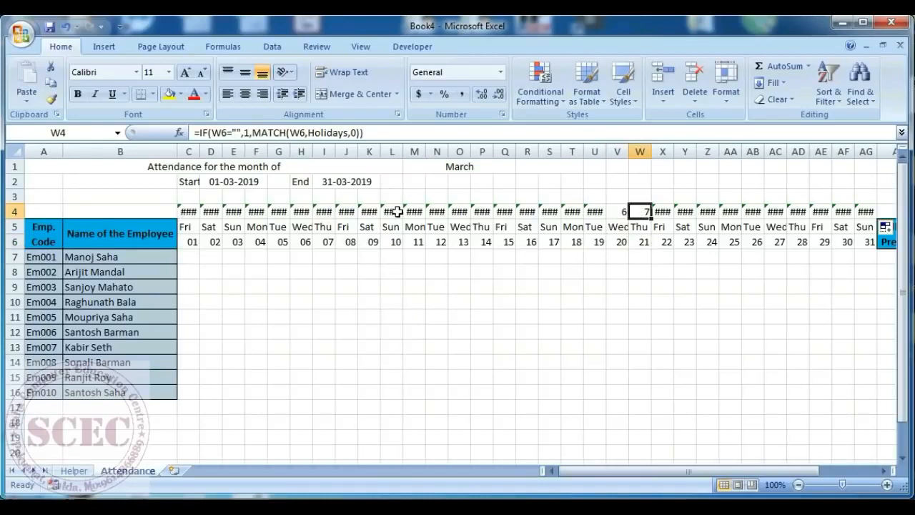
click(527, 210)
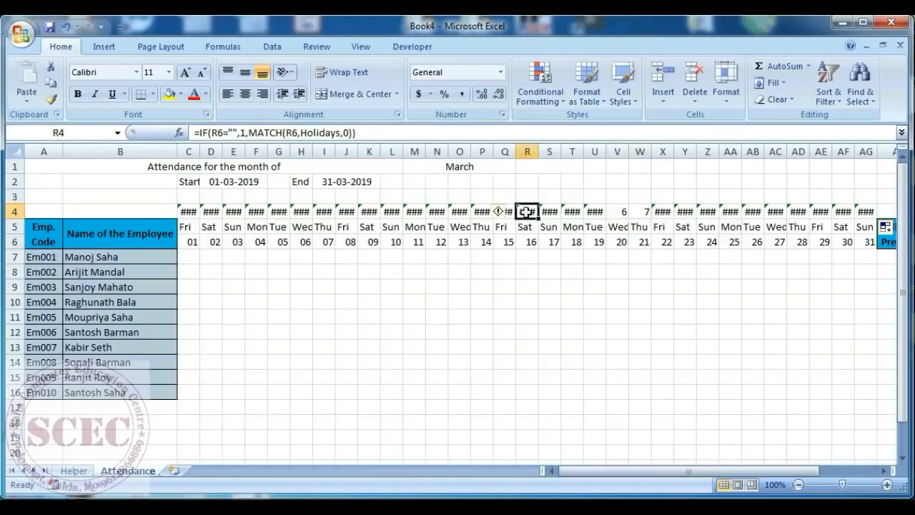
click(544, 210)
mouse_move(533, 215)
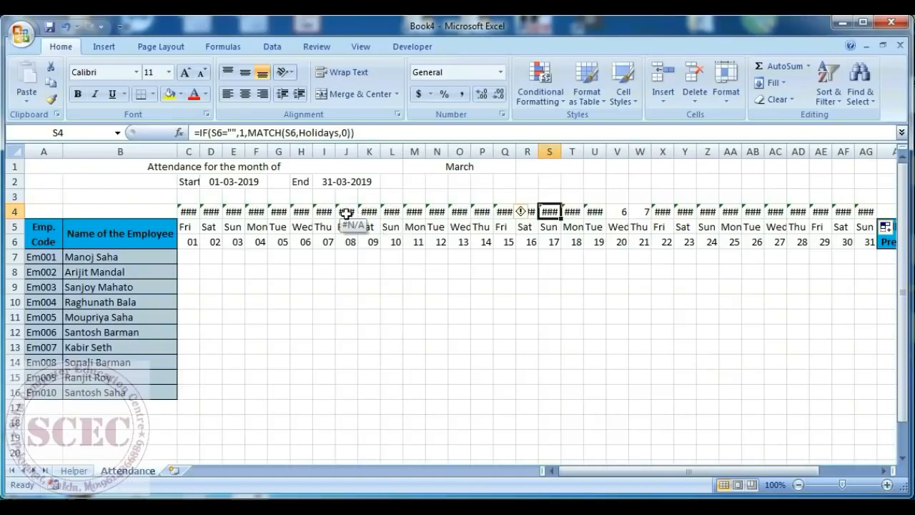
Wrap the C4 formula in IFERROR with 0 as the error value: =IFERROR(IF(C6="",1,MATCH(C6,Holidays,0)),0)
double_click(195, 211)
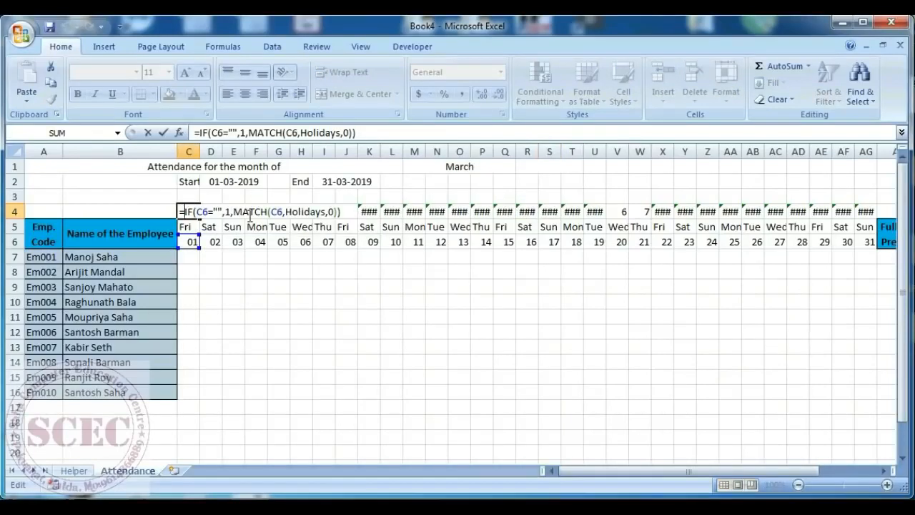
text(if)
key(Down)
key(Tab)
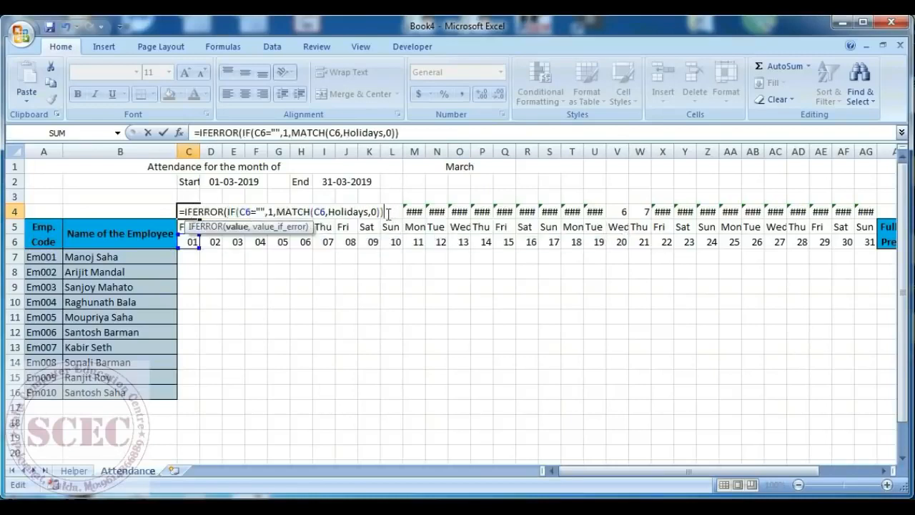
text(,0)
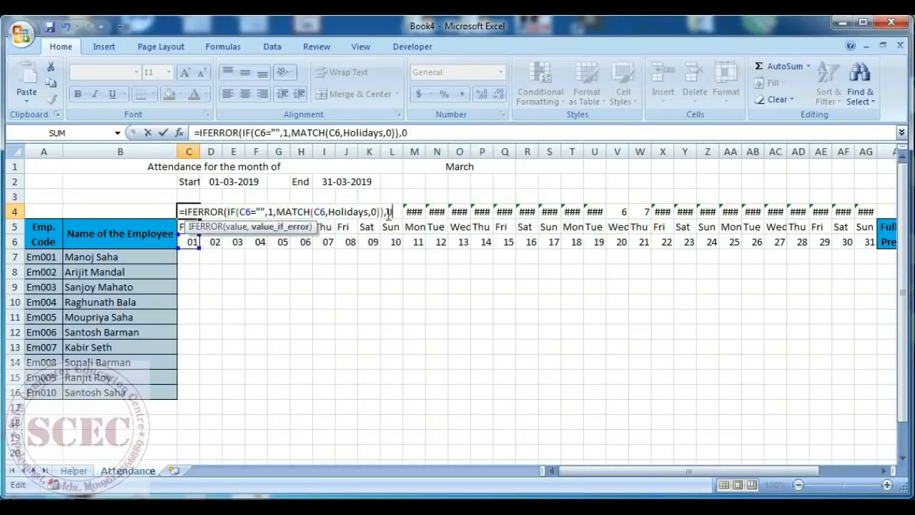
text())
key(Tab)
click(187, 211)
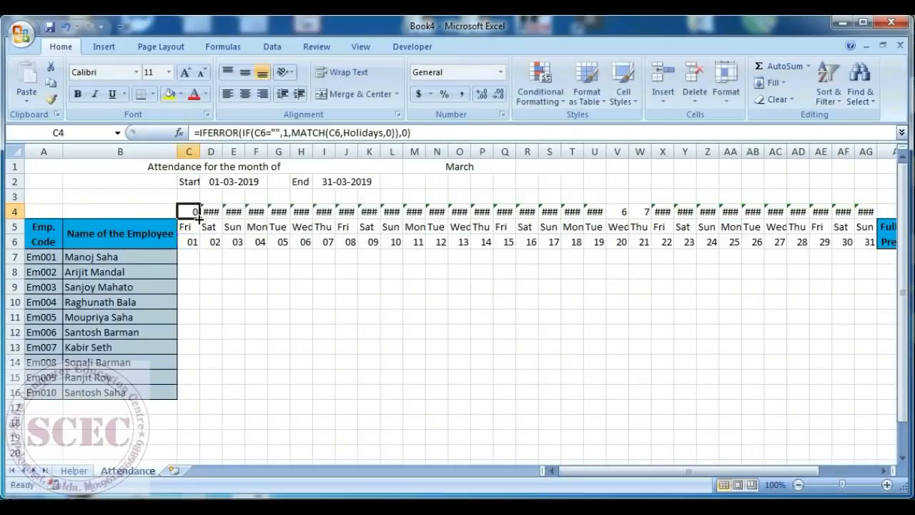
Fill the IFERROR formula from C4 across to AG4 and check the holiday matches in V4 and W4
drag(199, 219, 874, 218)
click(615, 211)
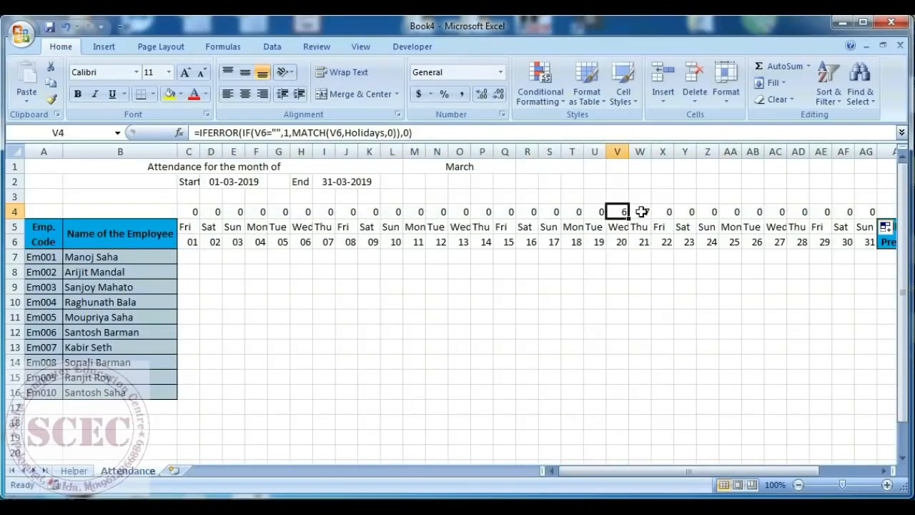
click(639, 211)
key(Left)
click(640, 211)
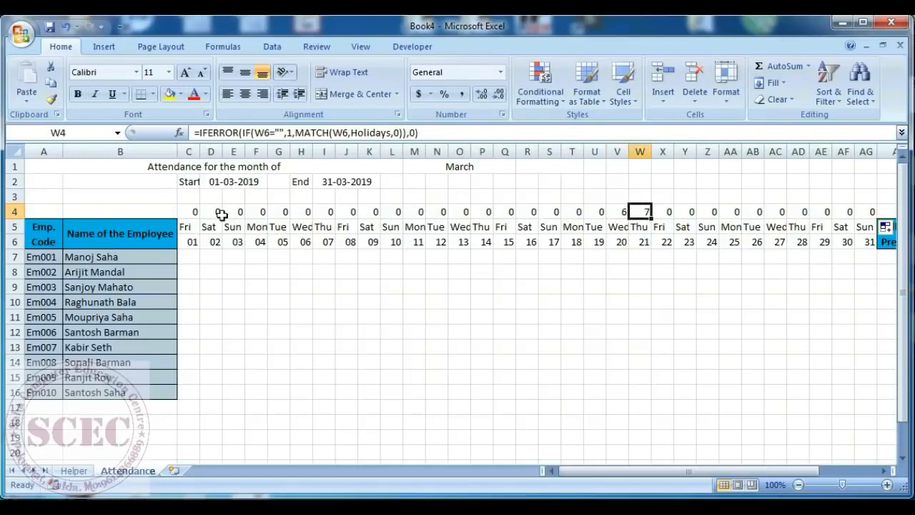
Set the attendance month in M1 to January
click(491, 167)
click(522, 166)
scroll(524, 188, up, 1)
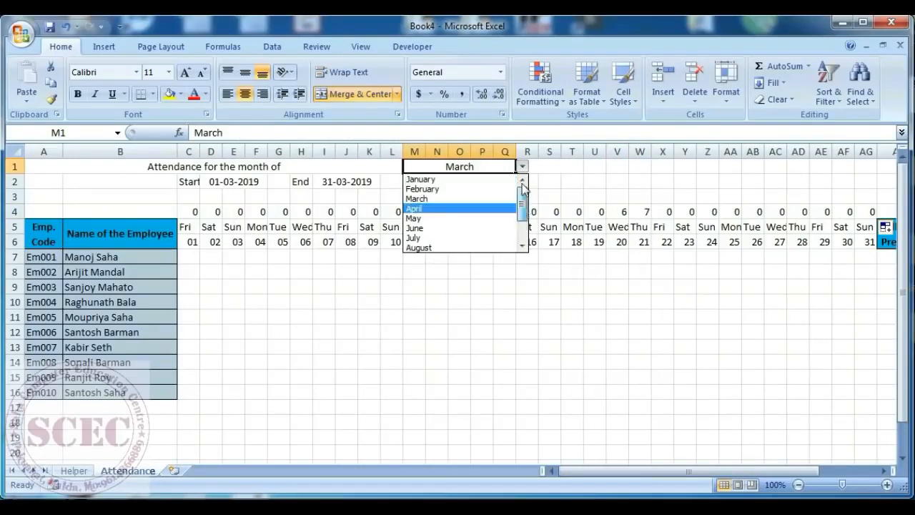
click(496, 178)
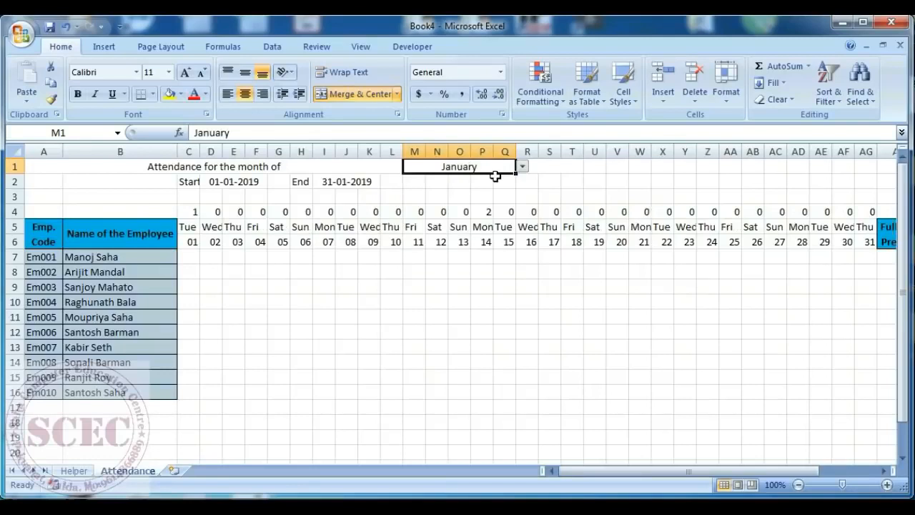
Compare the January match cells C4 and P4 with the holiday dates on the Helper sheet
click(188, 213)
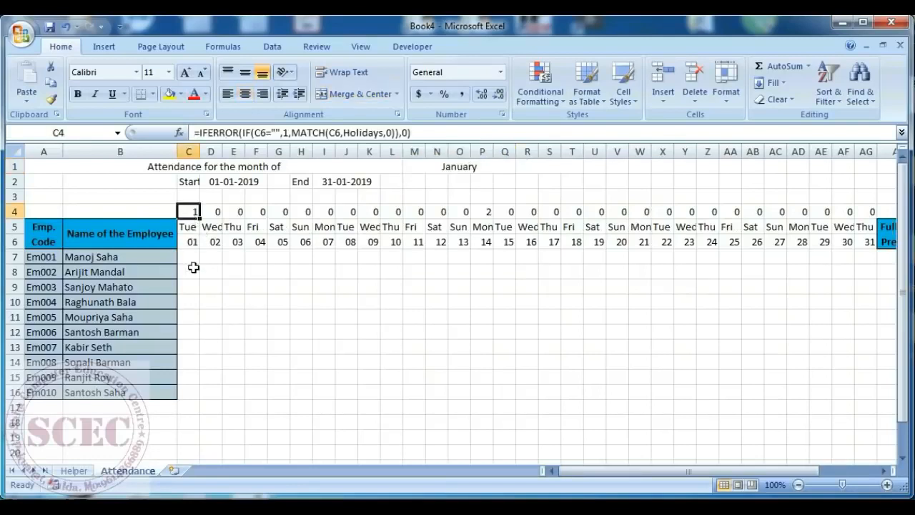
click(74, 470)
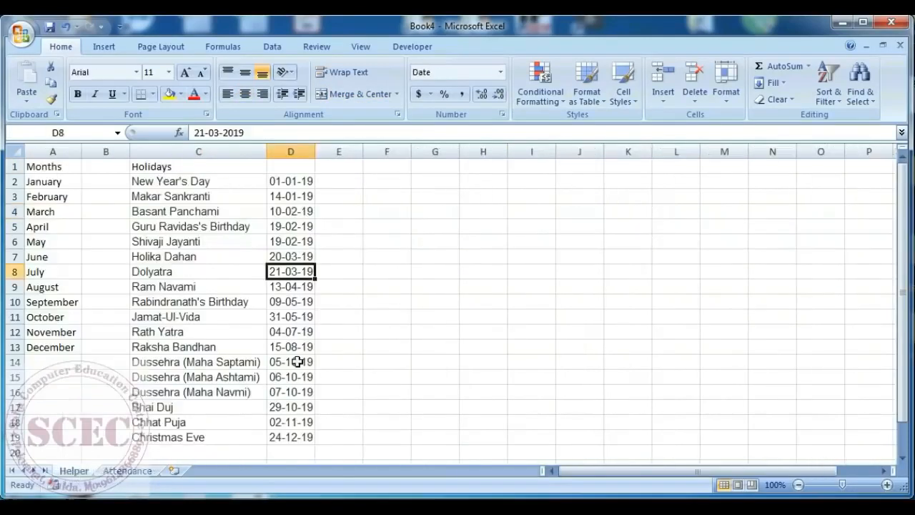
click(290, 183)
click(127, 470)
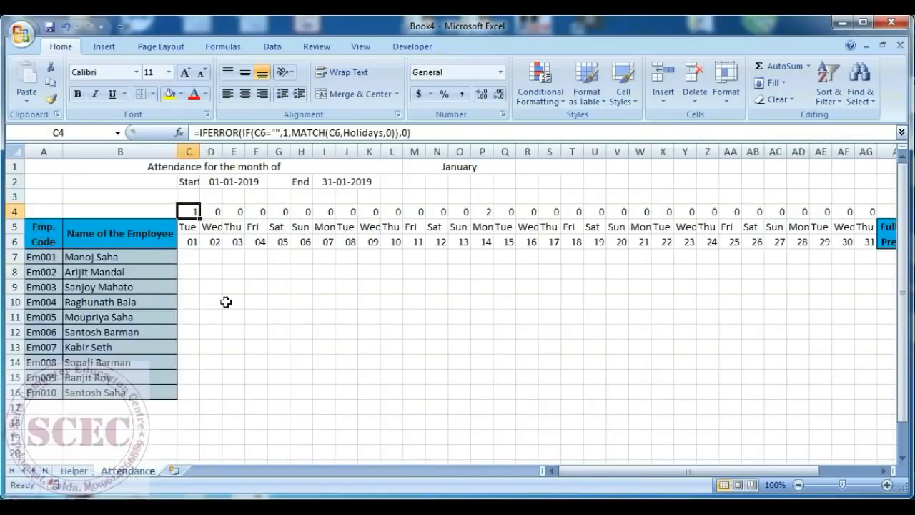
click(483, 213)
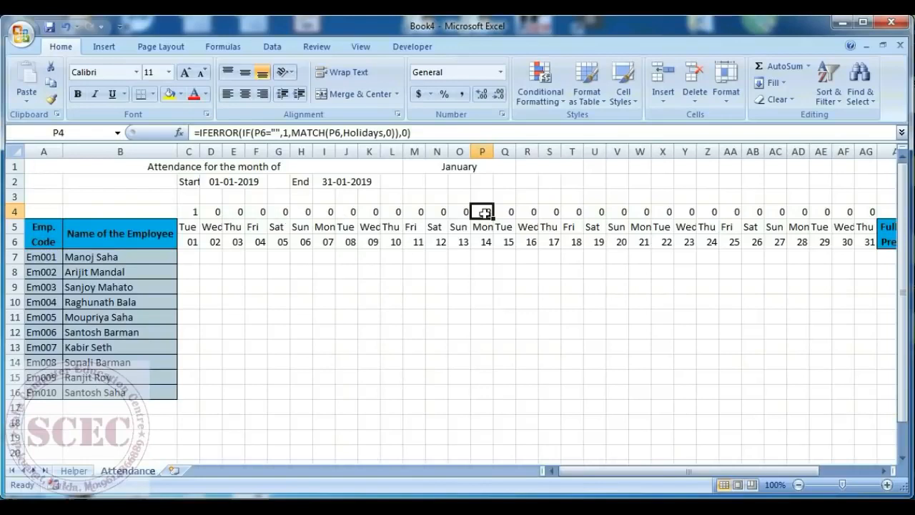
Change the attendance month in M1 to February
click(464, 170)
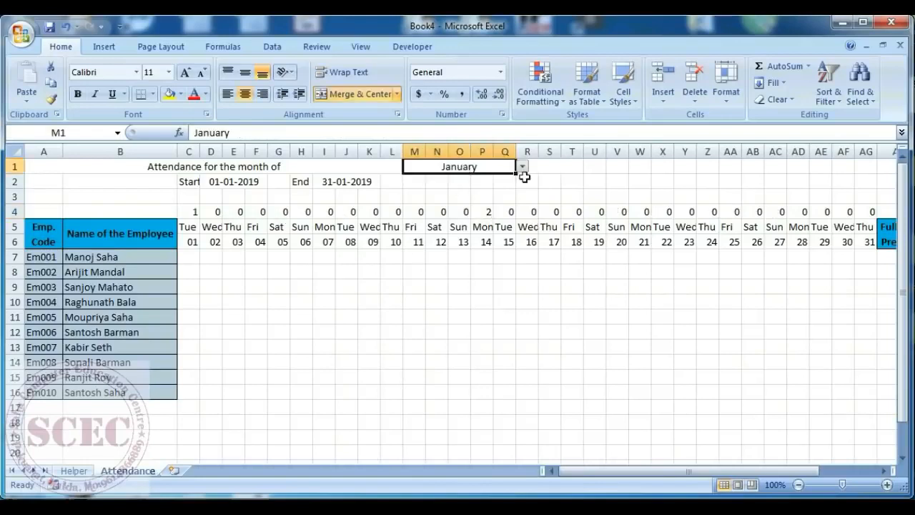
click(522, 166)
click(472, 187)
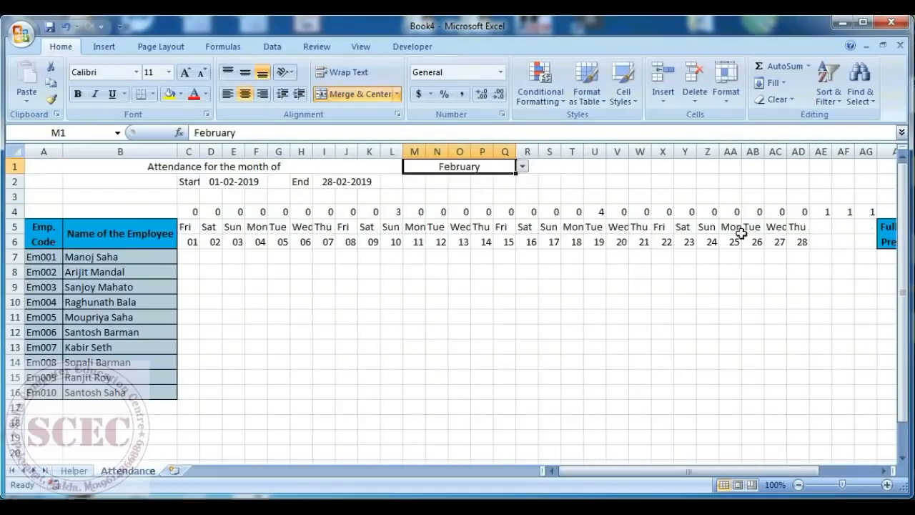
Examine the February results in row 4, including the blank-date cells AE4:AG4 and the holiday matches in U4 and L4
drag(822, 230, 863, 238)
drag(827, 212, 866, 214)
click(599, 211)
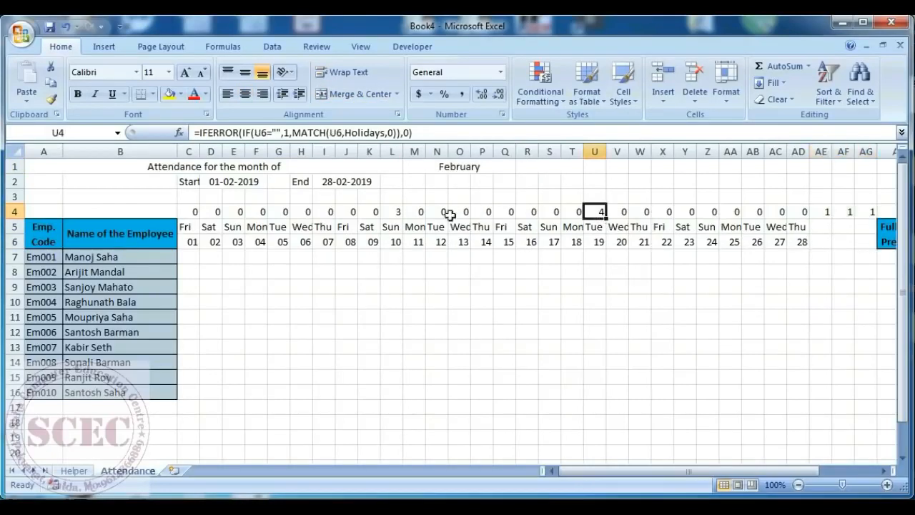
click(400, 216)
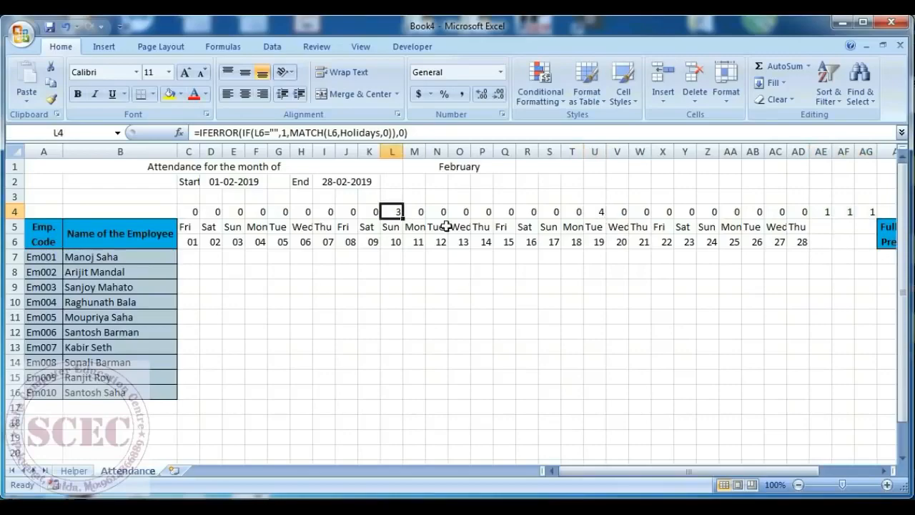
click(195, 212)
drag(195, 212, 841, 205)
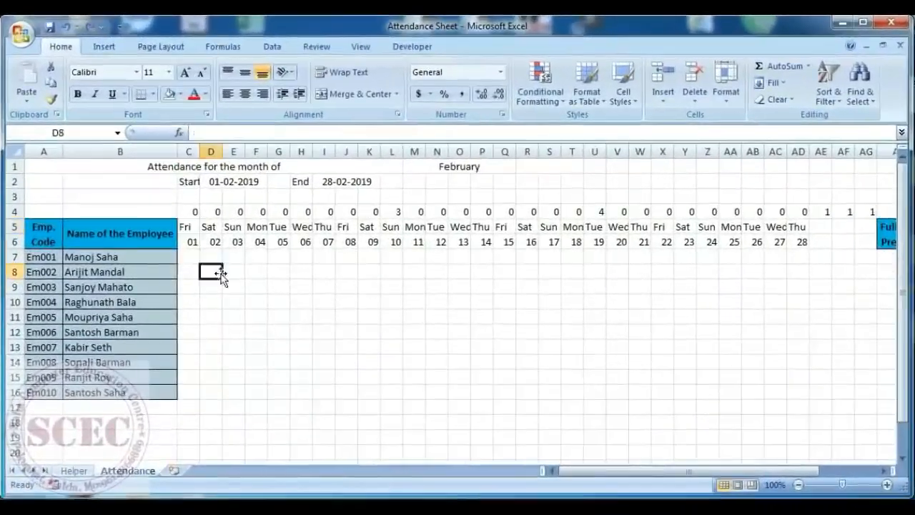
Format the weekday and date header cells C5:AG6 with a light blue fill, all borders and bold text
drag(184, 227, 863, 235)
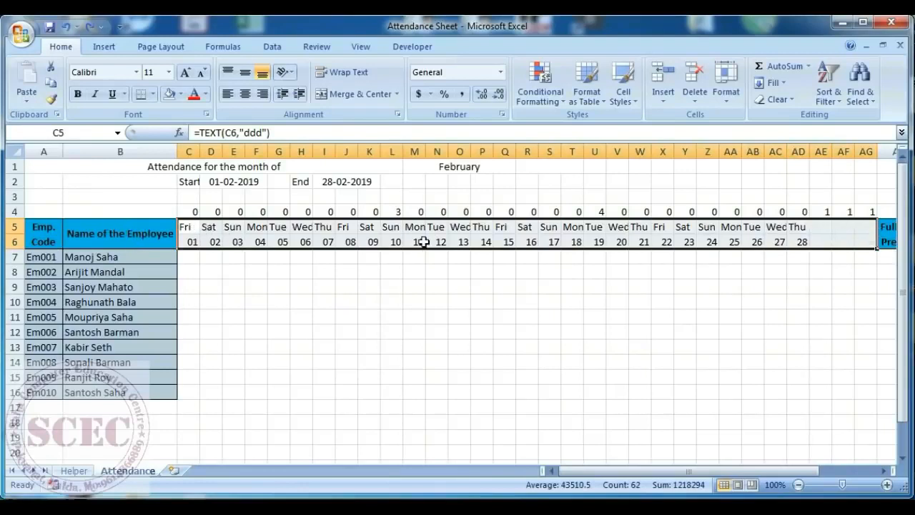
click(180, 94)
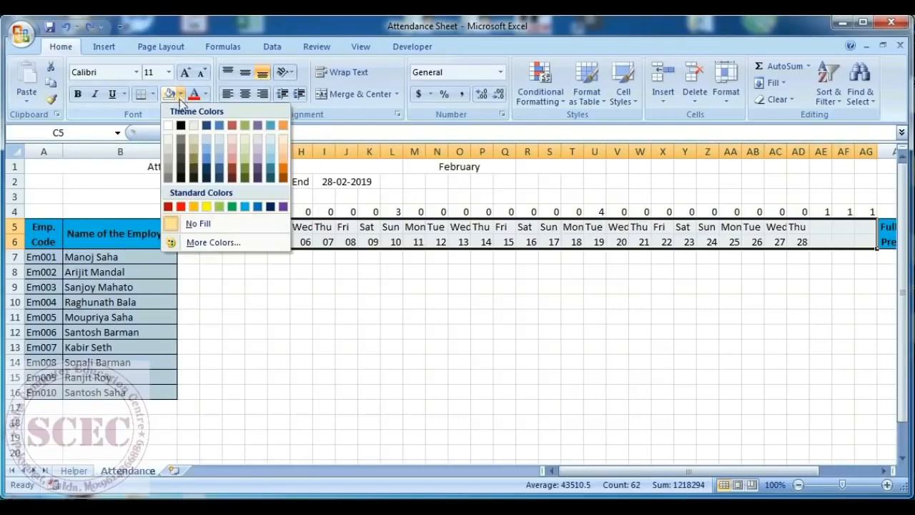
click(245, 207)
click(153, 94)
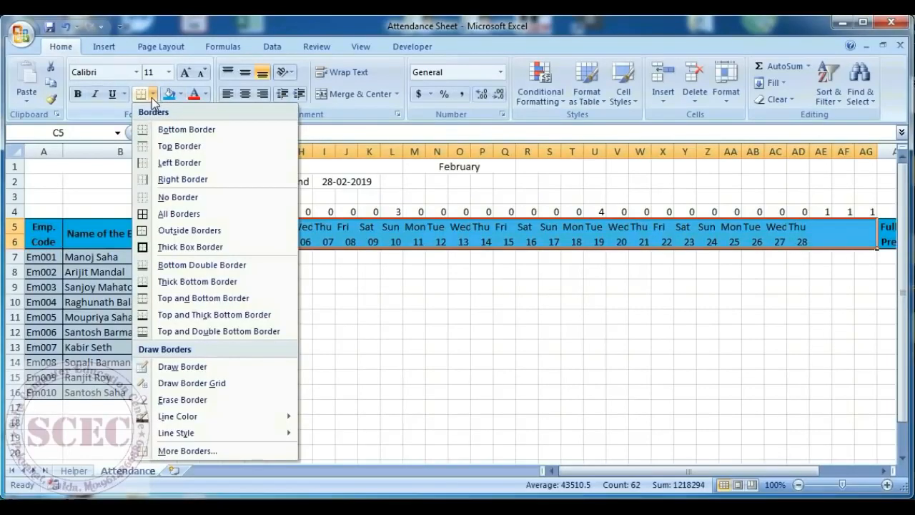
click(170, 214)
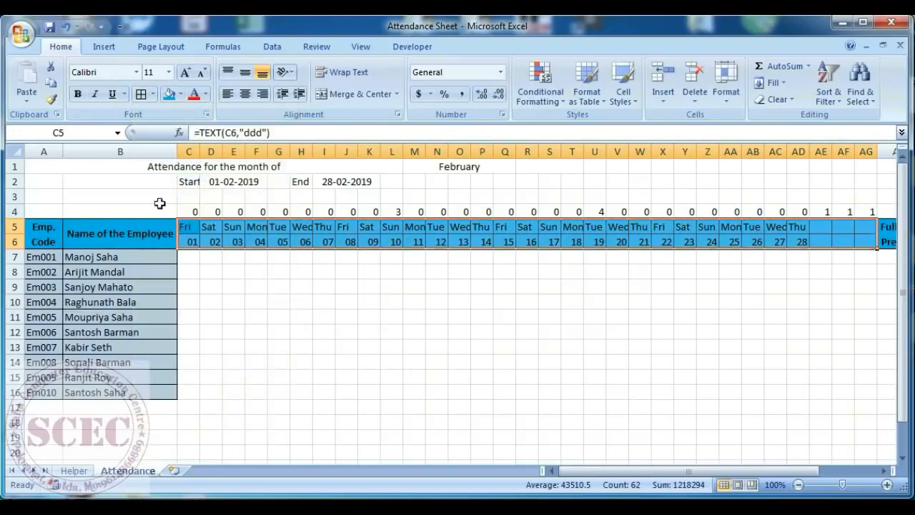
click(362, 290)
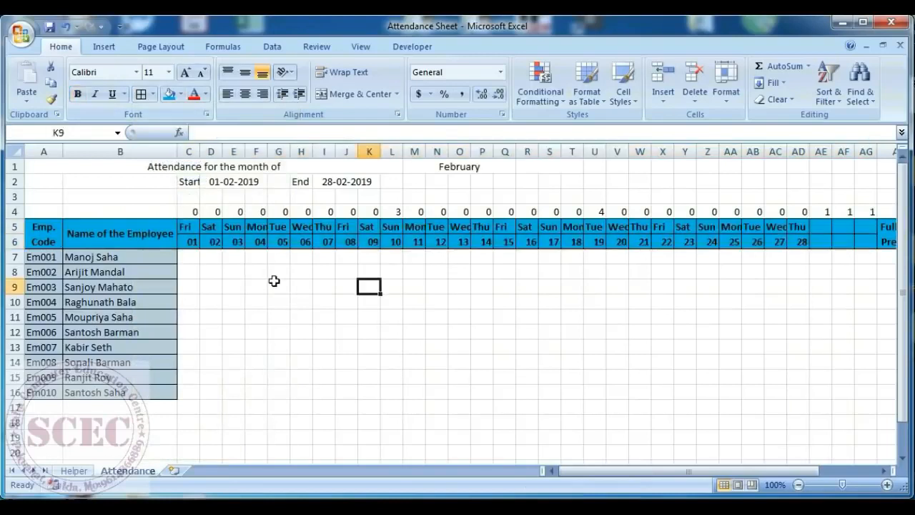
drag(188, 225, 854, 240)
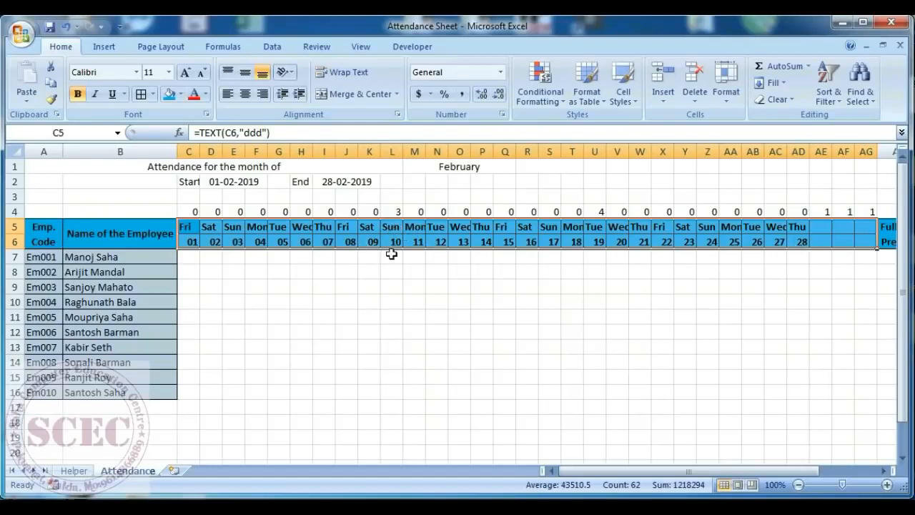
Set the month in M1 back to January and check the holiday match cells C4 and P4
click(471, 168)
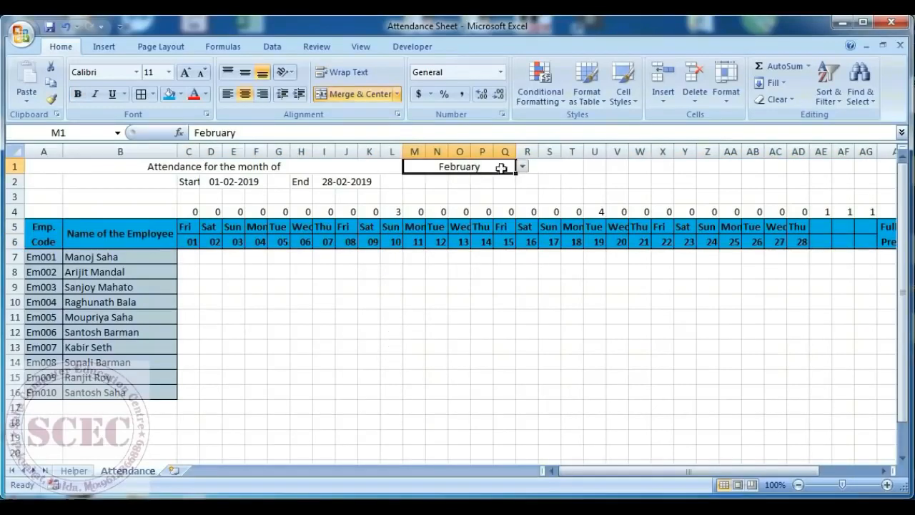
click(522, 166)
scroll(521, 213, up, 2)
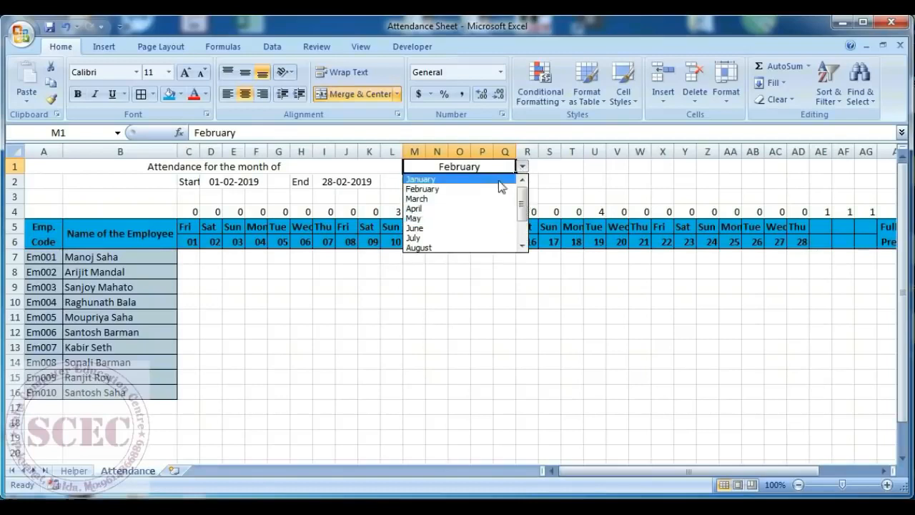
click(498, 180)
click(190, 212)
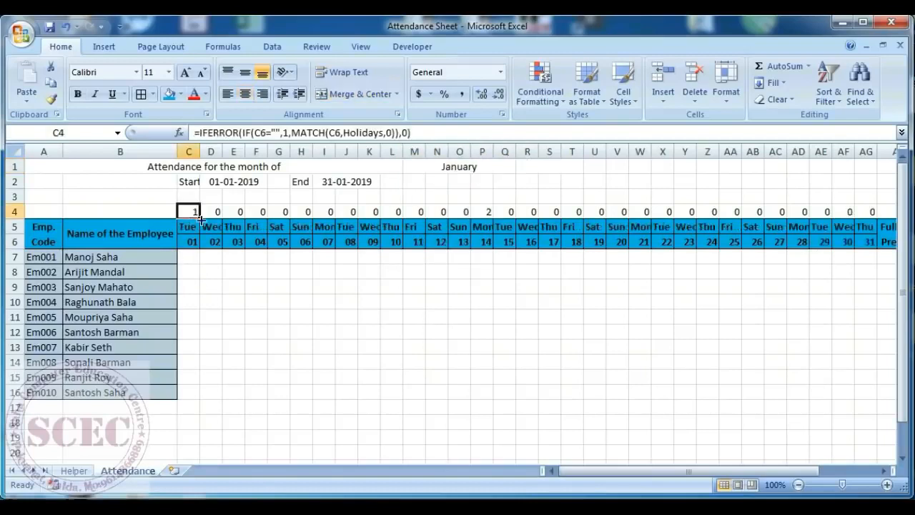
click(486, 212)
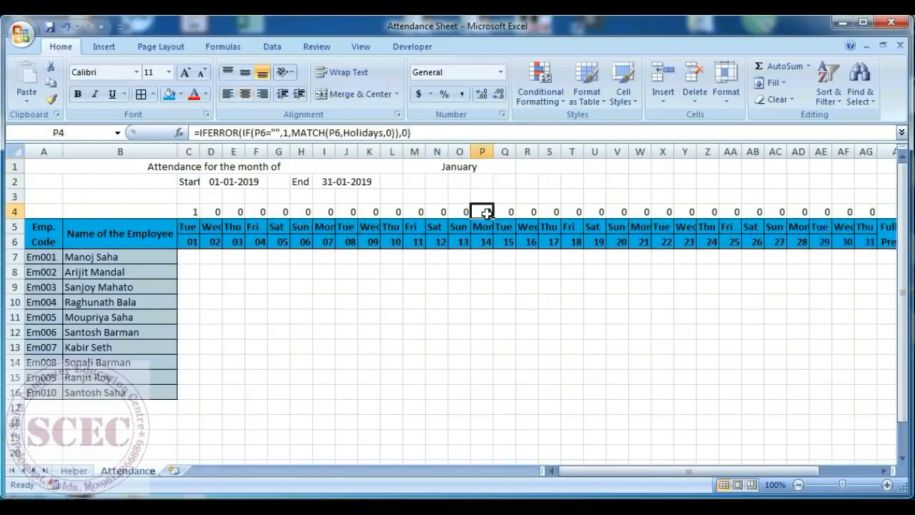
click(188, 212)
click(477, 212)
Fill the January holiday columns C5:C16 and P5:P16 with green
drag(188, 224, 184, 393)
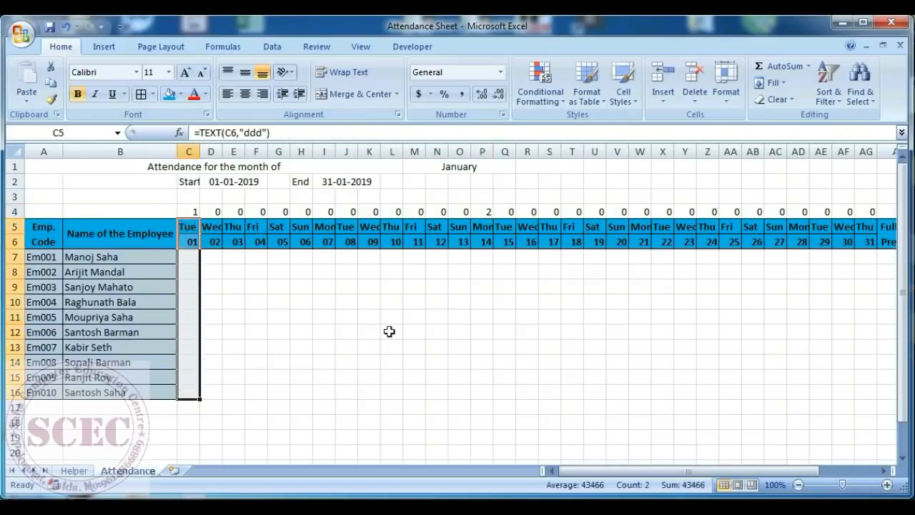
ctrl+drag(482, 227, 480, 388)
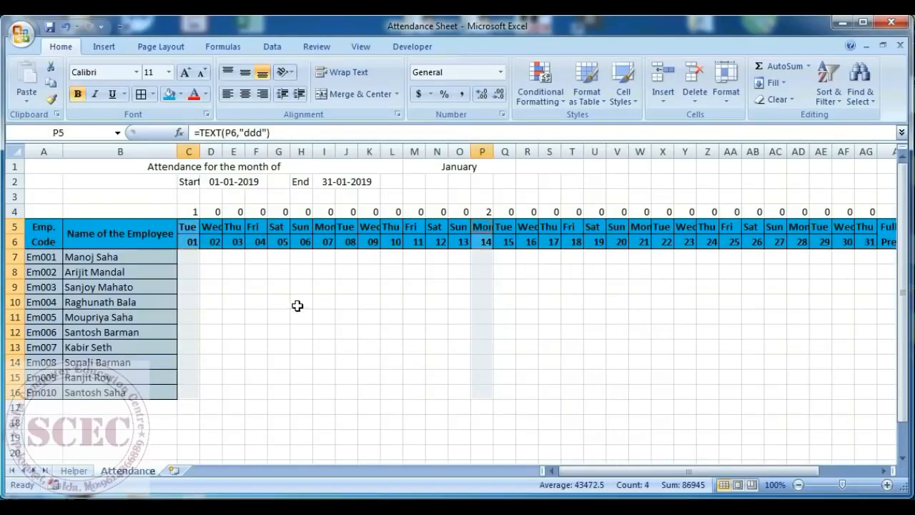
click(181, 93)
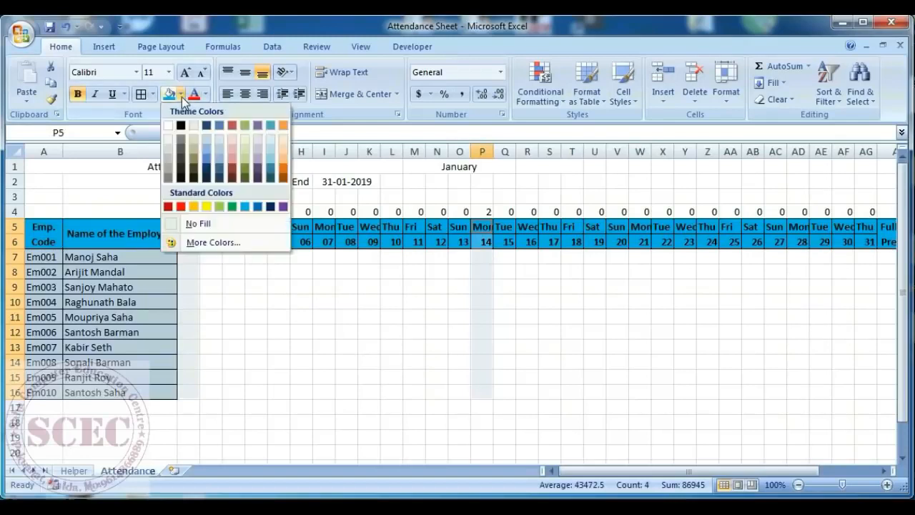
click(232, 207)
Fill the January Sunday columns H, O, V and AC with red from row 5 to row 16
drag(300, 227, 296, 392)
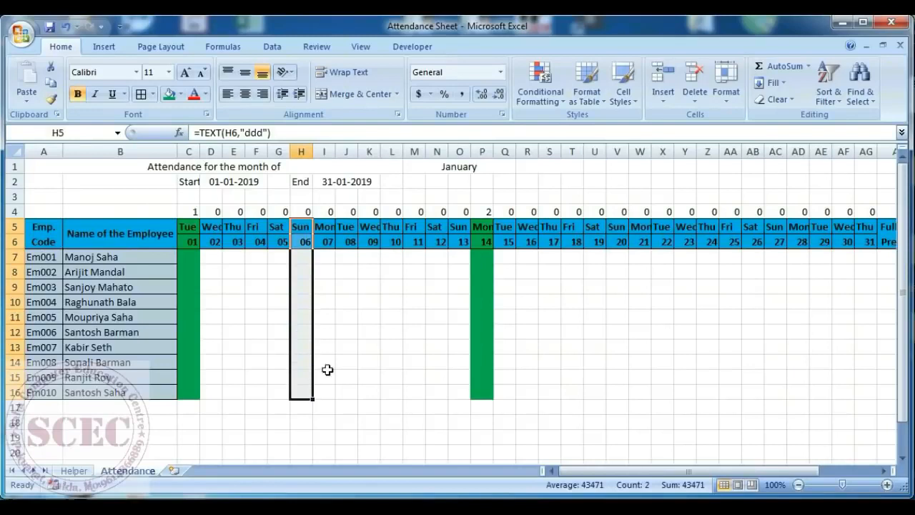
ctrl+drag(457, 230, 459, 392)
ctrl+drag(613, 227, 614, 391)
ctrl+drag(774, 228, 779, 393)
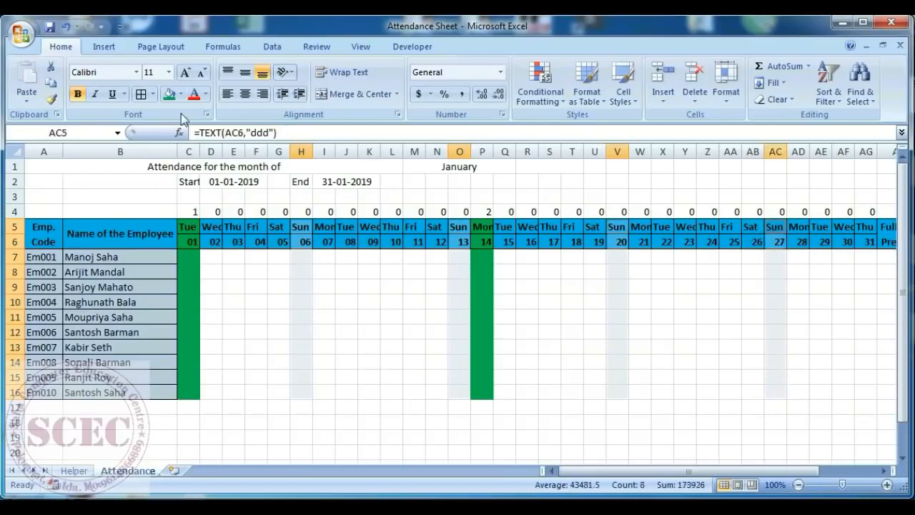
click(182, 94)
click(183, 206)
click(346, 301)
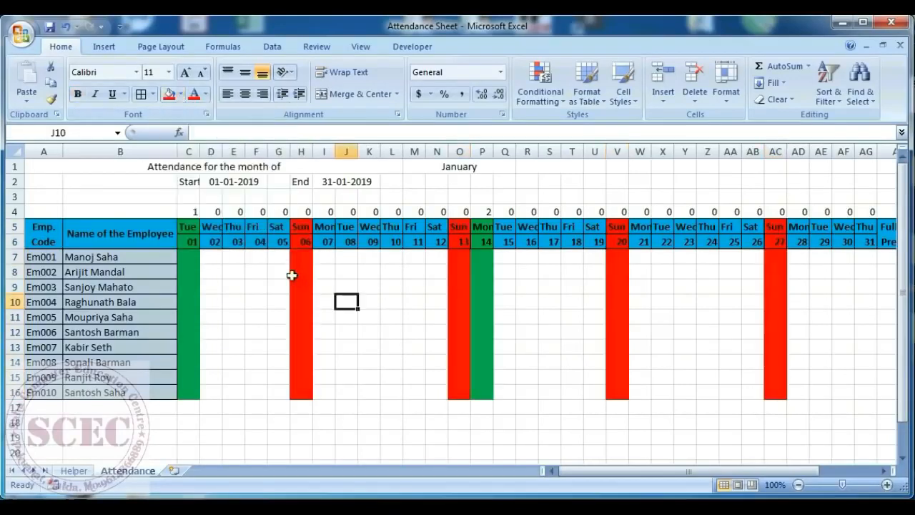
Try the manual column colours with February as the month, and undo the month change and the green and red fills
click(502, 168)
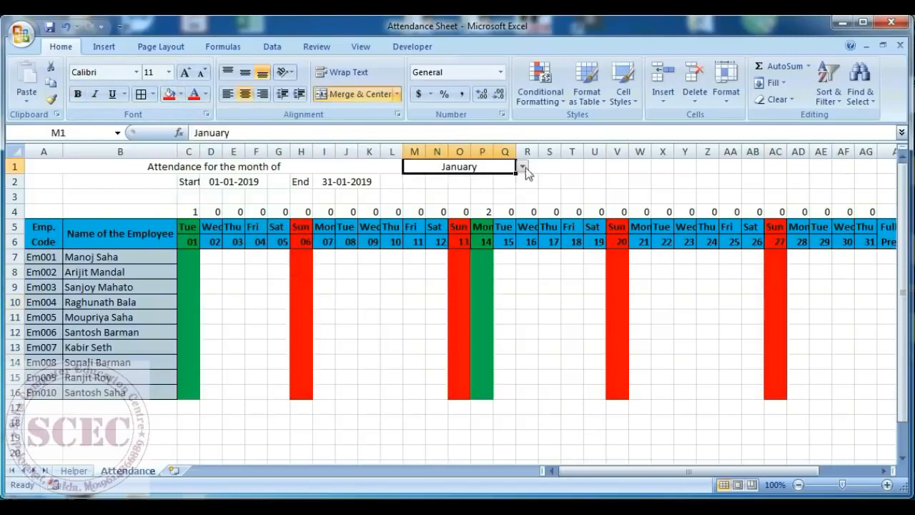
click(523, 167)
click(494, 188)
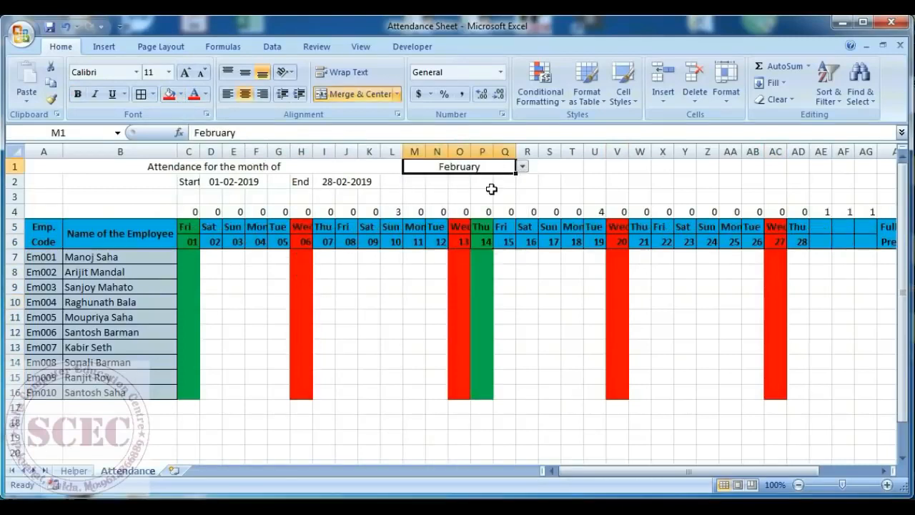
click(300, 227)
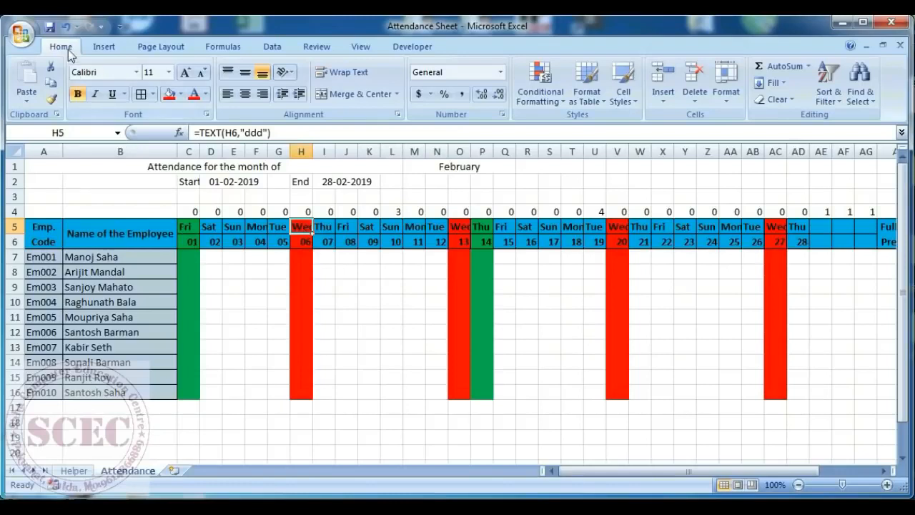
click(65, 28)
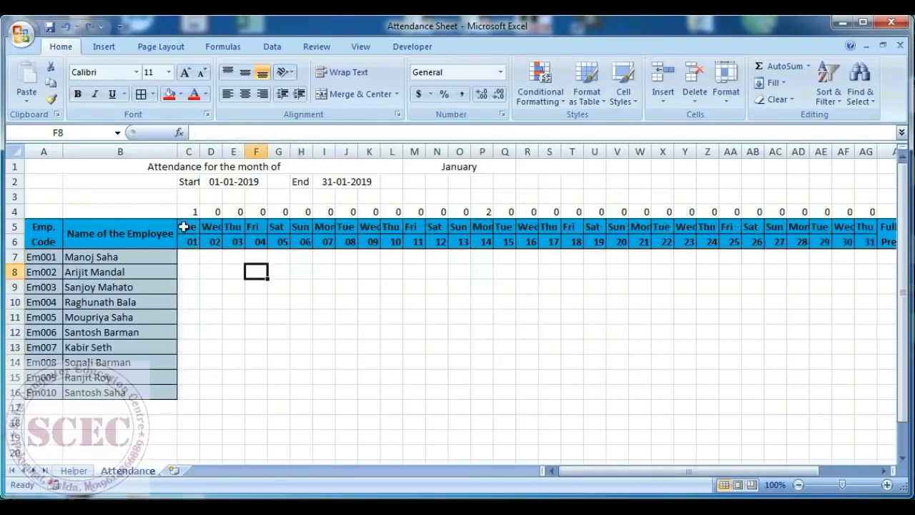
Create a formula-based conditional formatting rule for the day and date headers C5:AG6 using =or(C$5="Sun")
click(184, 226)
drag(184, 225, 860, 241)
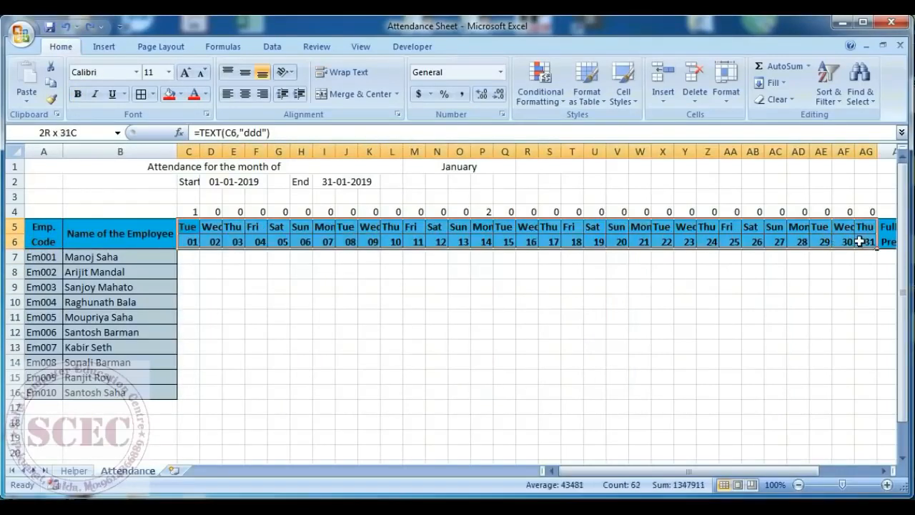
click(538, 103)
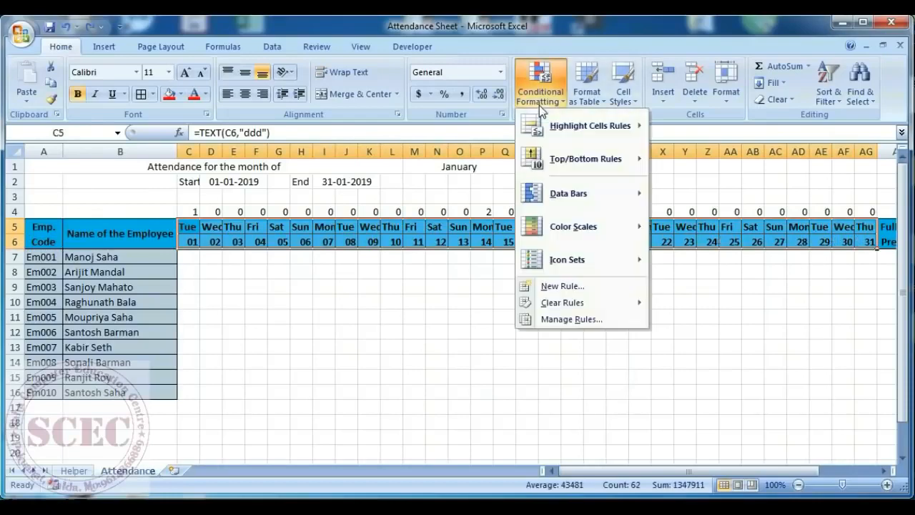
click(556, 321)
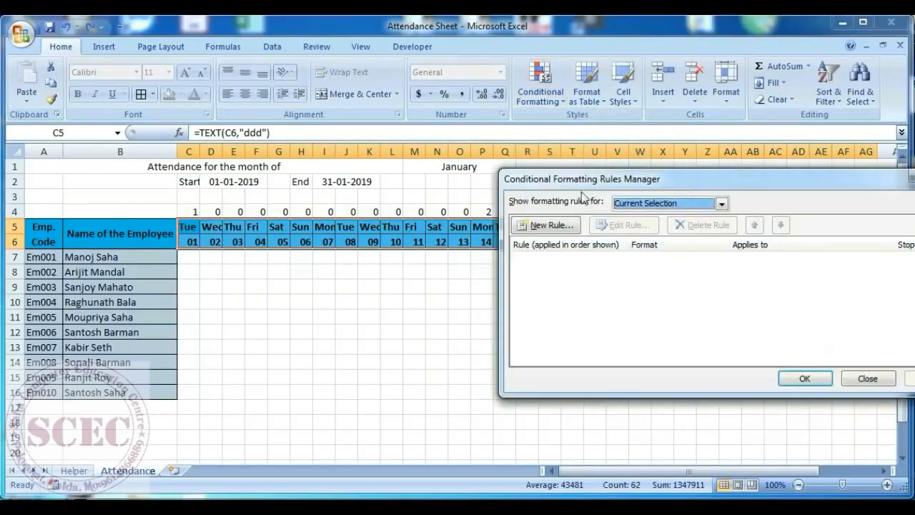
drag(600, 185, 431, 262)
click(377, 302)
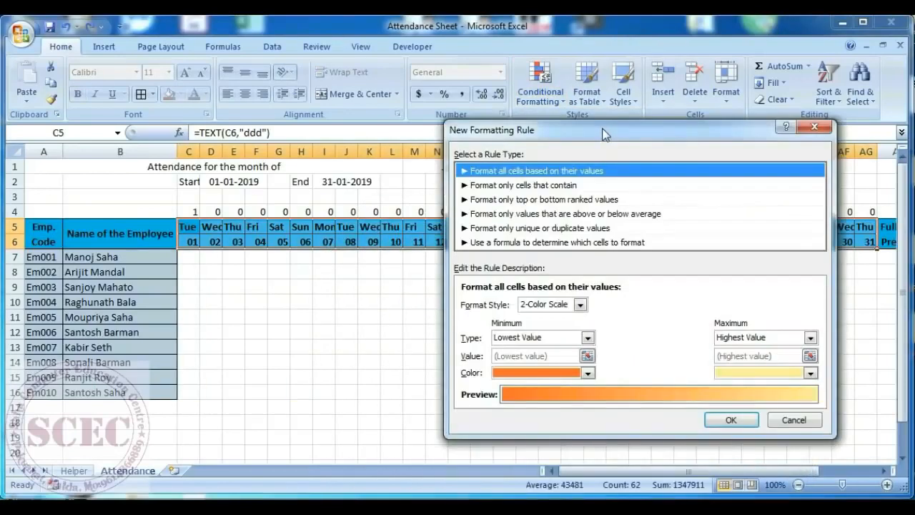
click(600, 243)
click(474, 303)
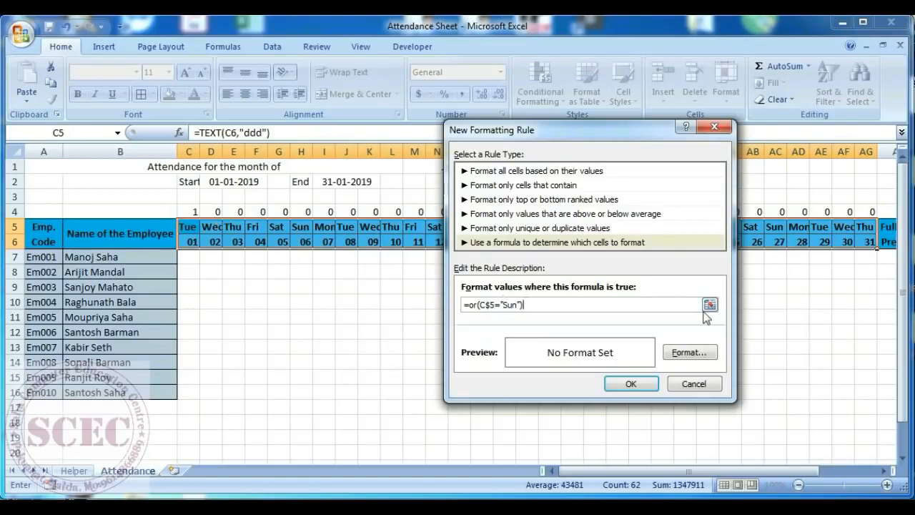
Give the Sunday rule's format a red fill and an outline border
click(688, 353)
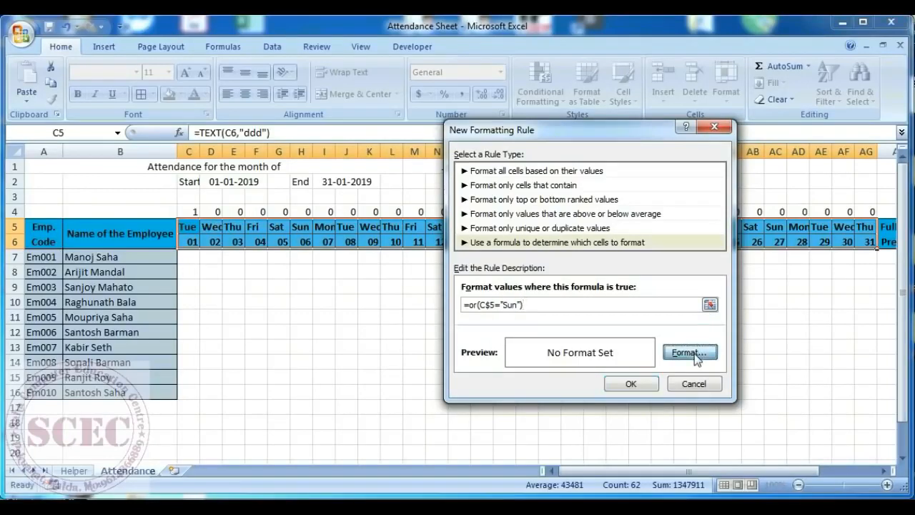
click(527, 201)
drag(539, 178, 547, 78)
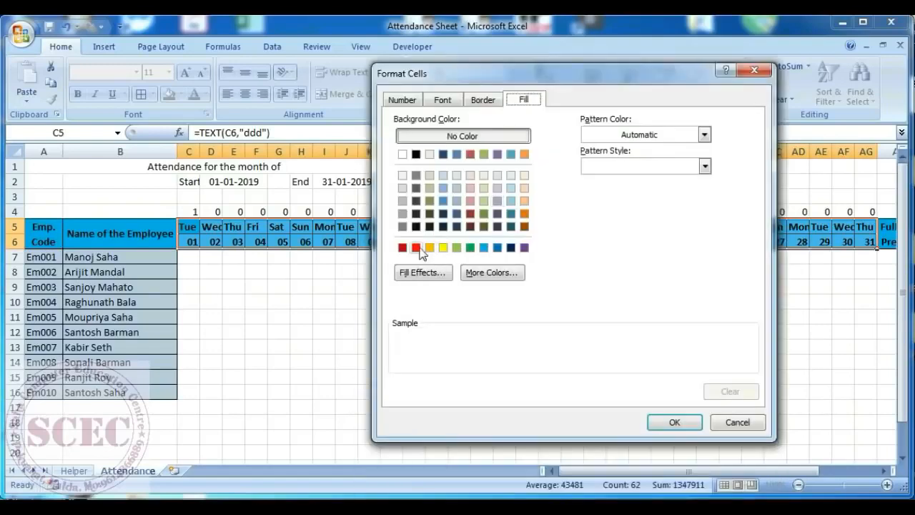
click(416, 248)
click(488, 100)
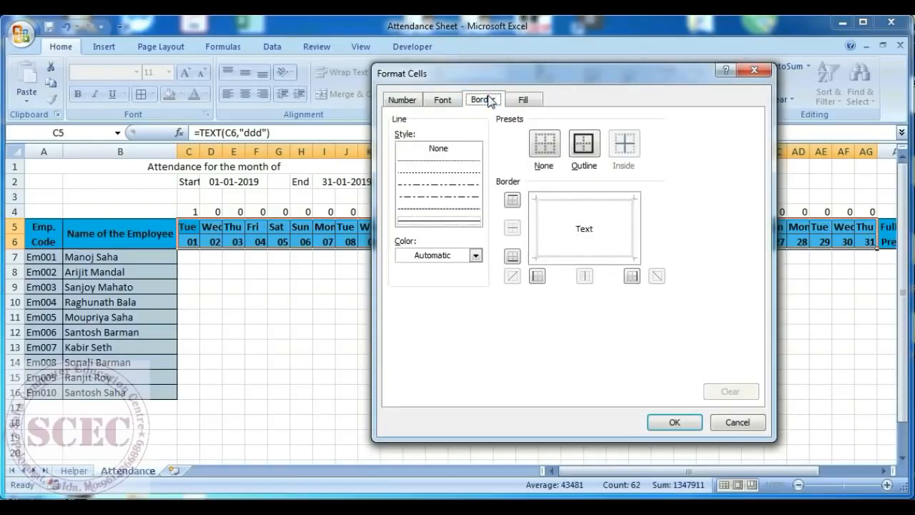
click(597, 148)
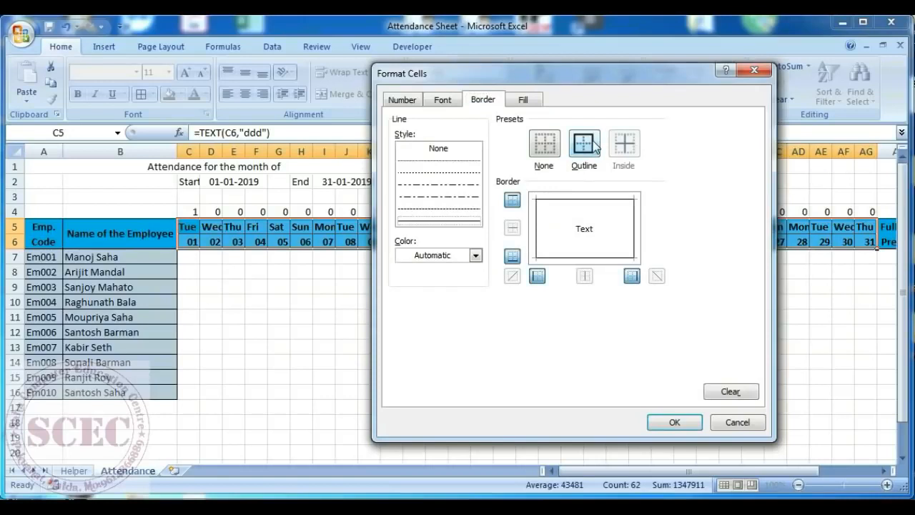
Set the Sunday rule's font to bold black and apply the rule to the header cells
click(444, 100)
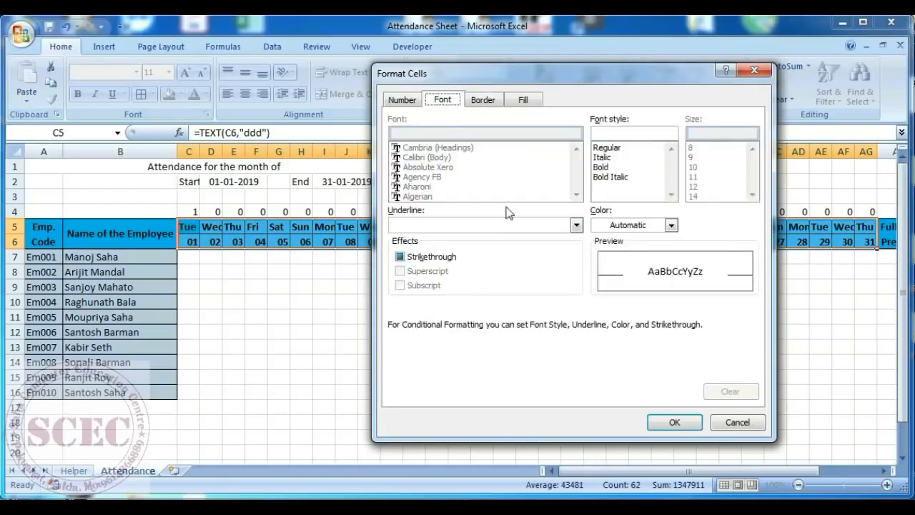
click(671, 226)
click(611, 274)
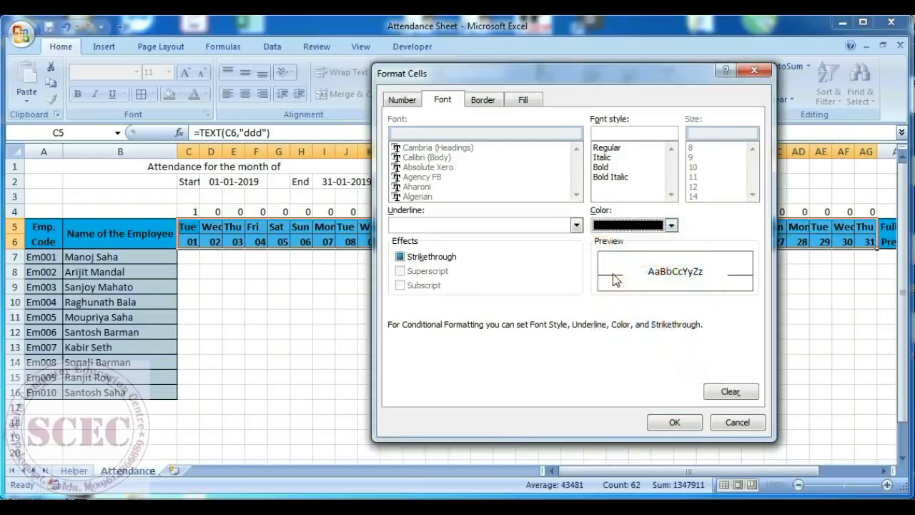
click(606, 167)
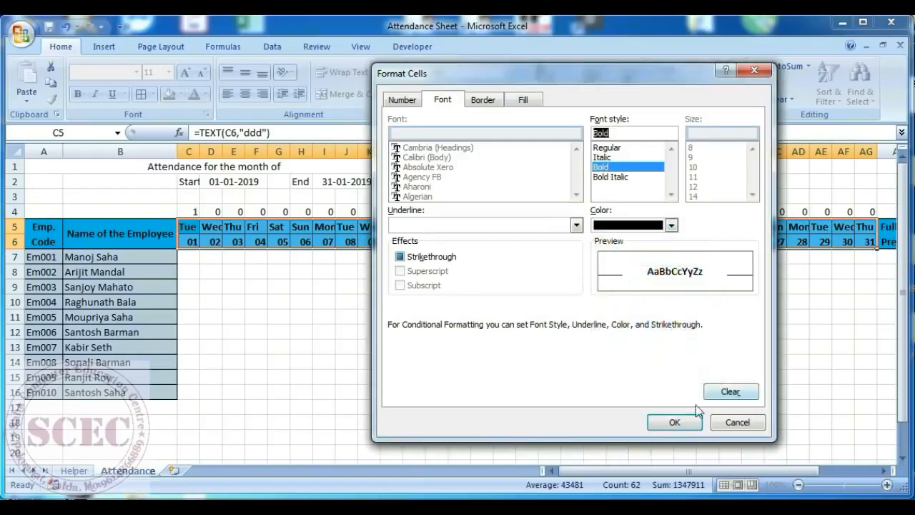
click(675, 421)
click(636, 381)
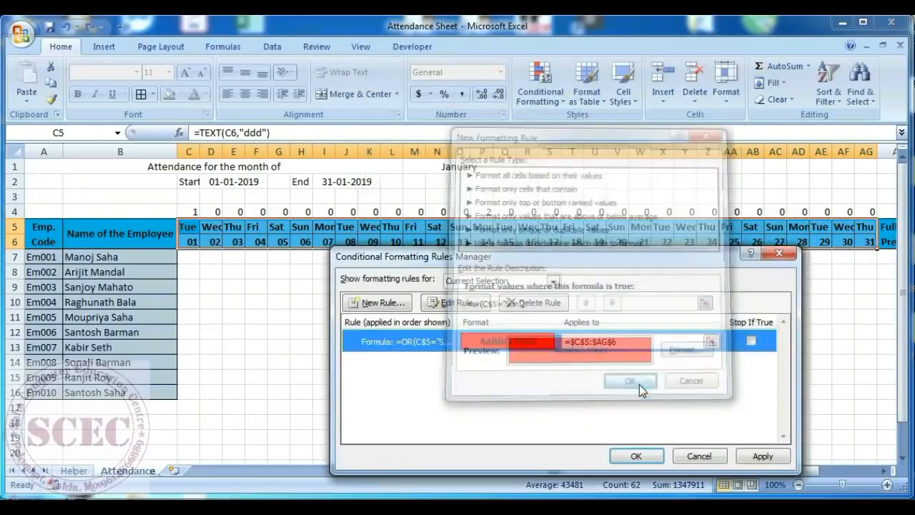
click(636, 456)
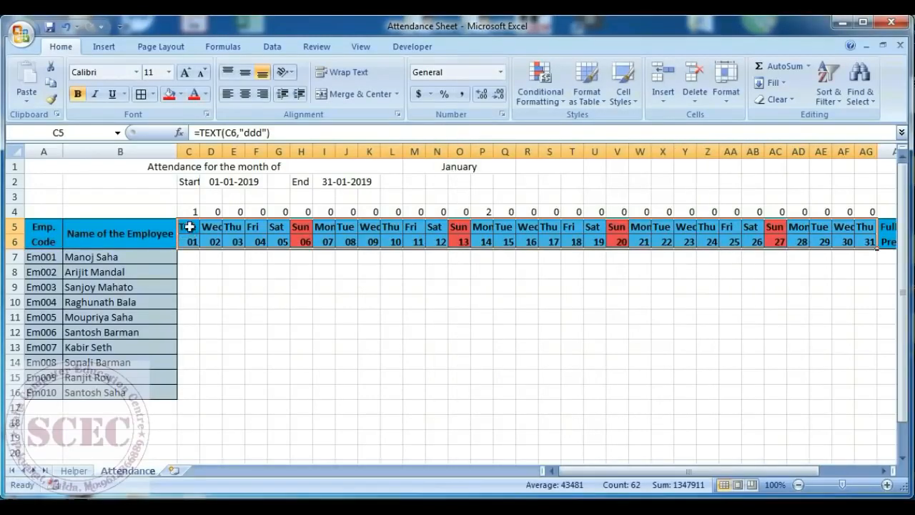
Add a second formula-based conditional formatting rule for C5:AG6 using =countif(holidays,C$6)
click(539, 97)
click(566, 317)
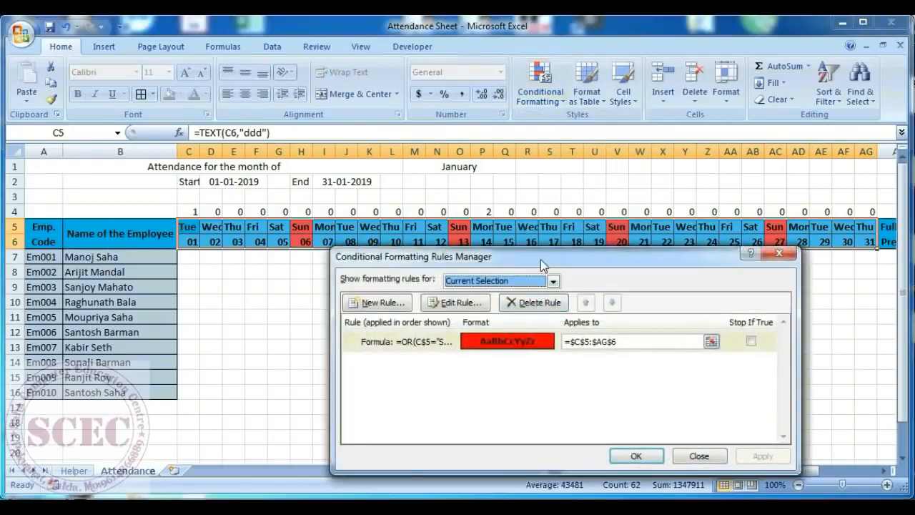
drag(540, 259, 571, 199)
click(357, 190)
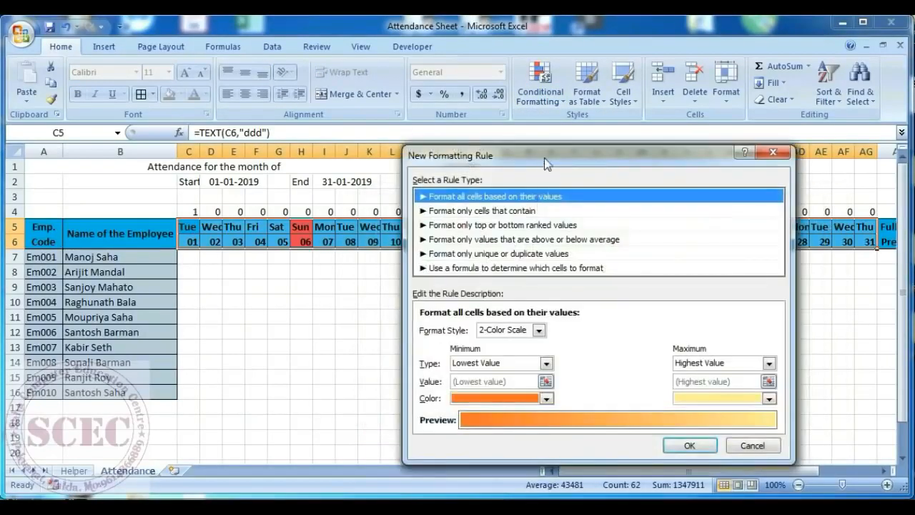
click(486, 268)
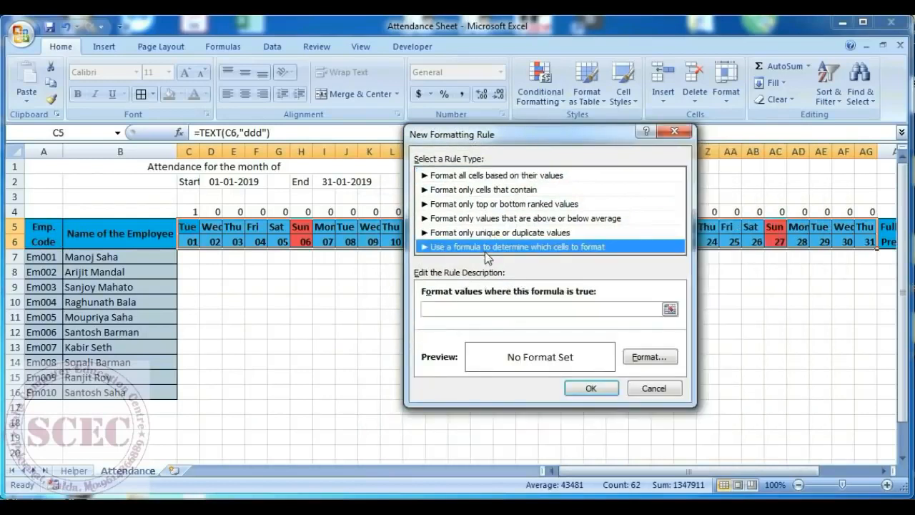
click(460, 308)
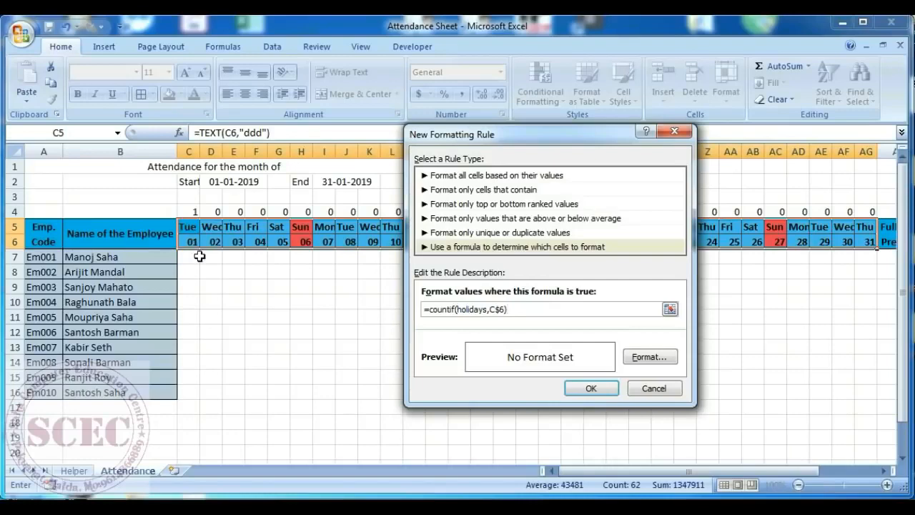
Give the holiday rule's format a green fill and an outline border
click(646, 360)
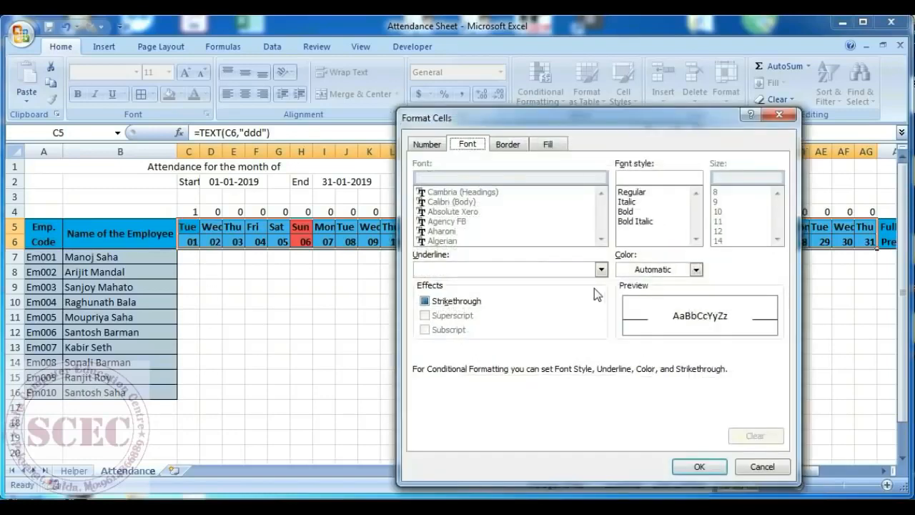
click(547, 144)
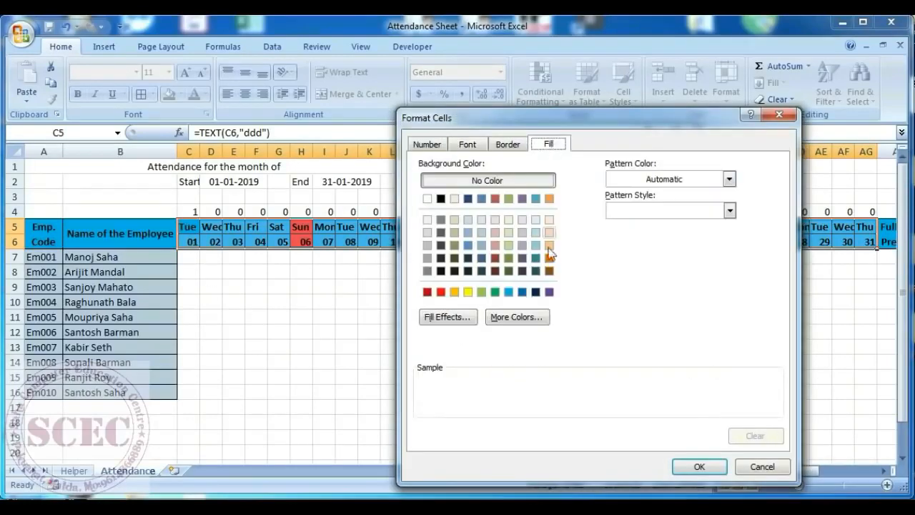
click(494, 292)
click(507, 143)
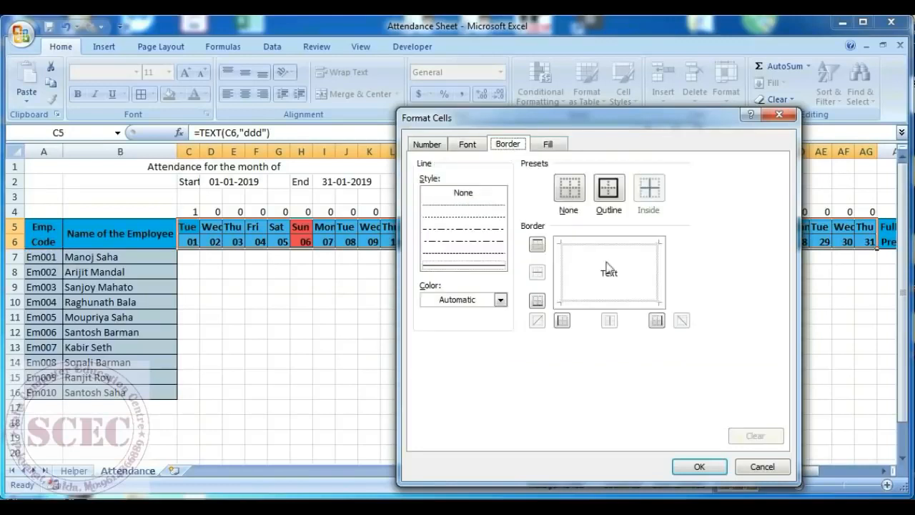
click(610, 193)
Set the holiday rule's font to bold with automatic color and apply both rules to the header cells
click(468, 145)
click(695, 270)
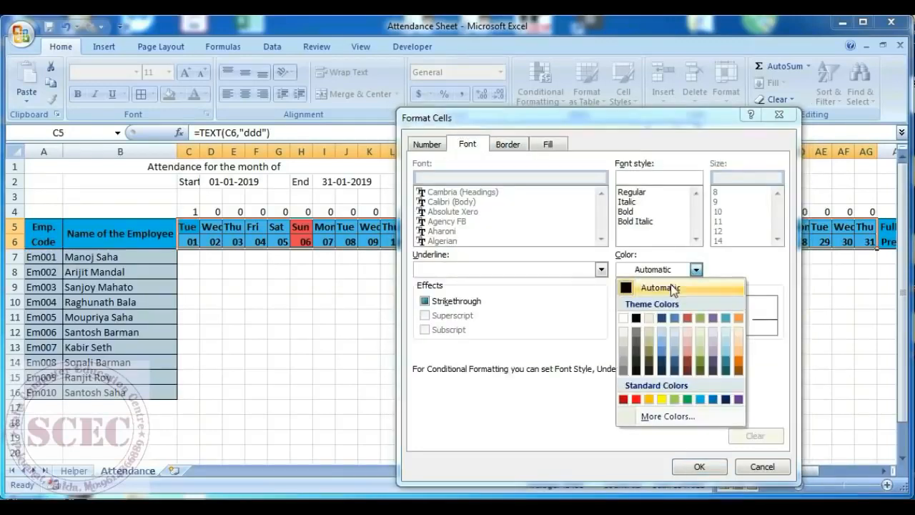
click(640, 290)
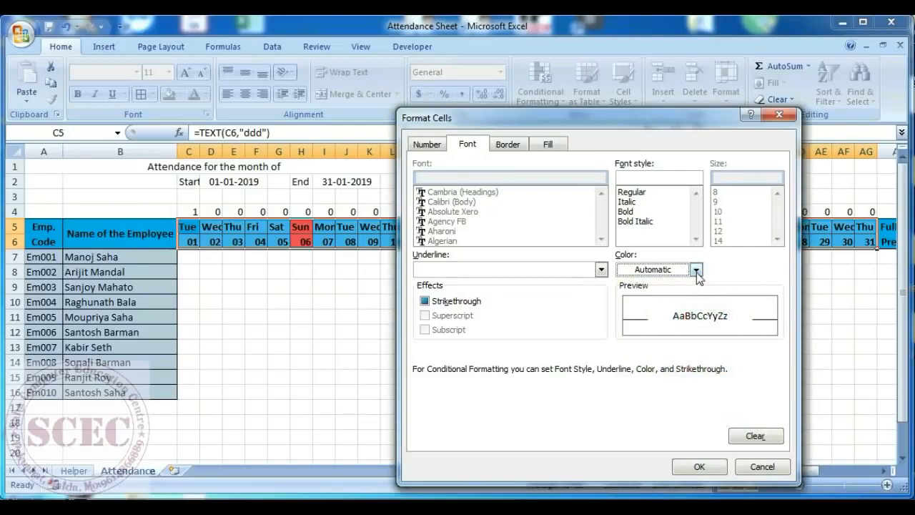
click(626, 212)
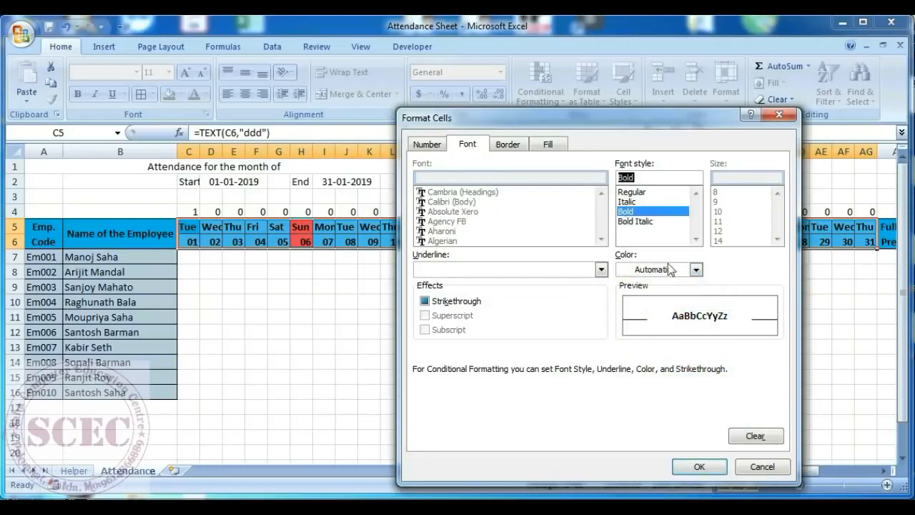
click(700, 467)
click(593, 391)
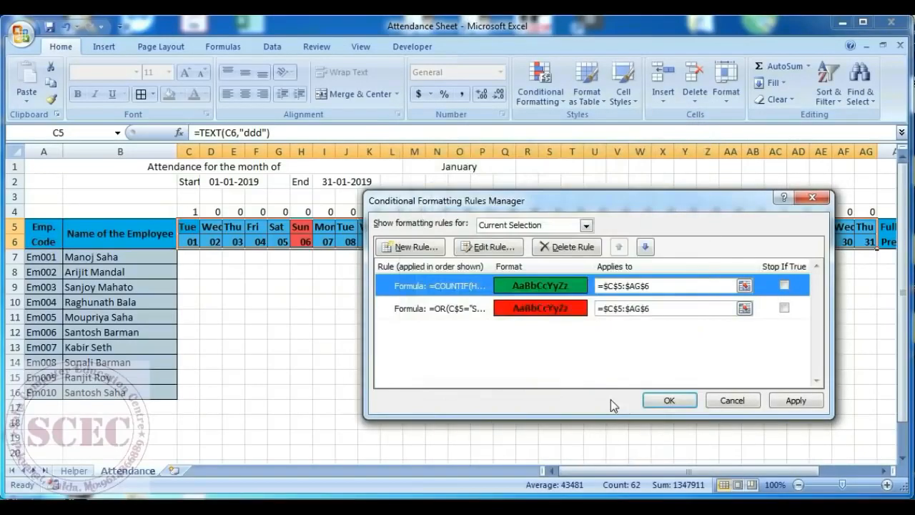
click(668, 400)
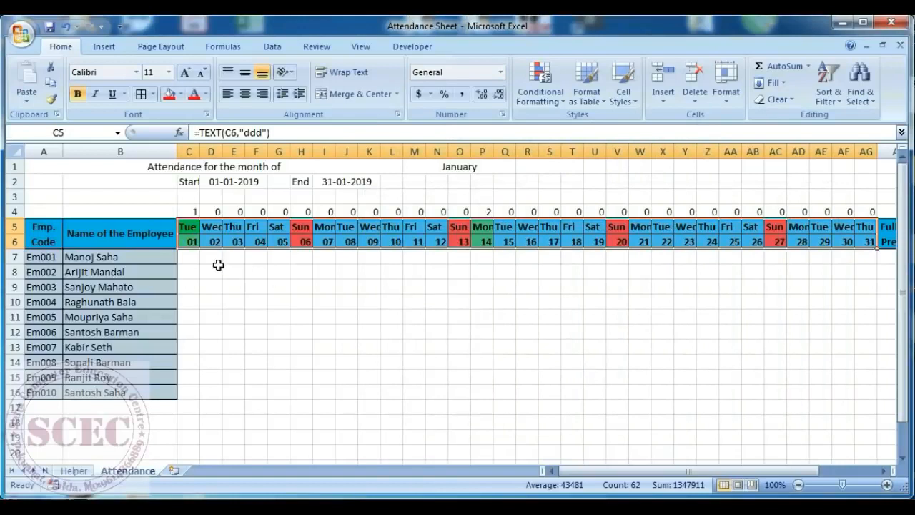
Test the Sunday and holiday header highlighting by switching the month in M1 to February, March and back to January
drag(193, 227, 192, 240)
drag(301, 227, 306, 241)
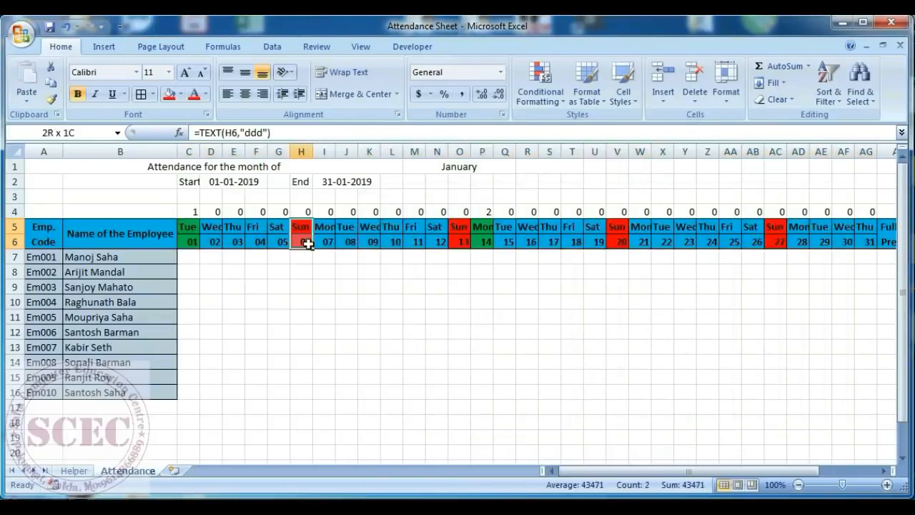
drag(480, 227, 481, 241)
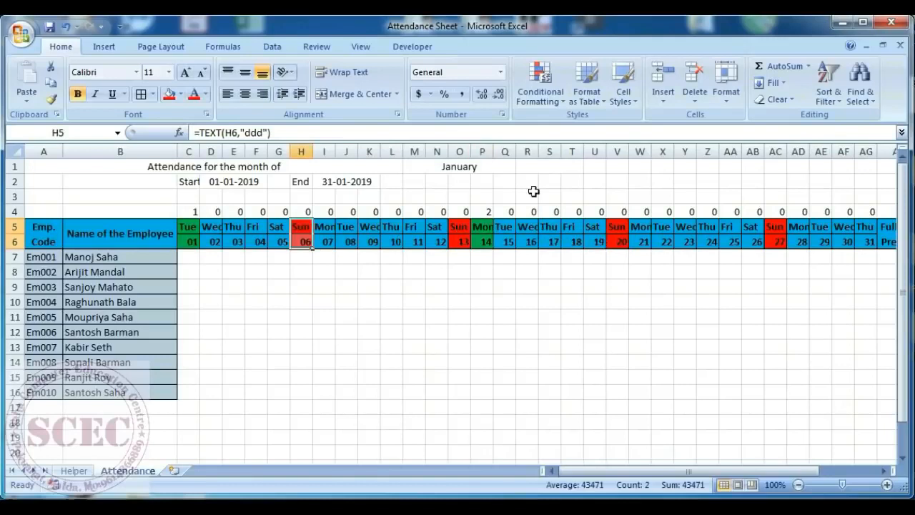
click(509, 167)
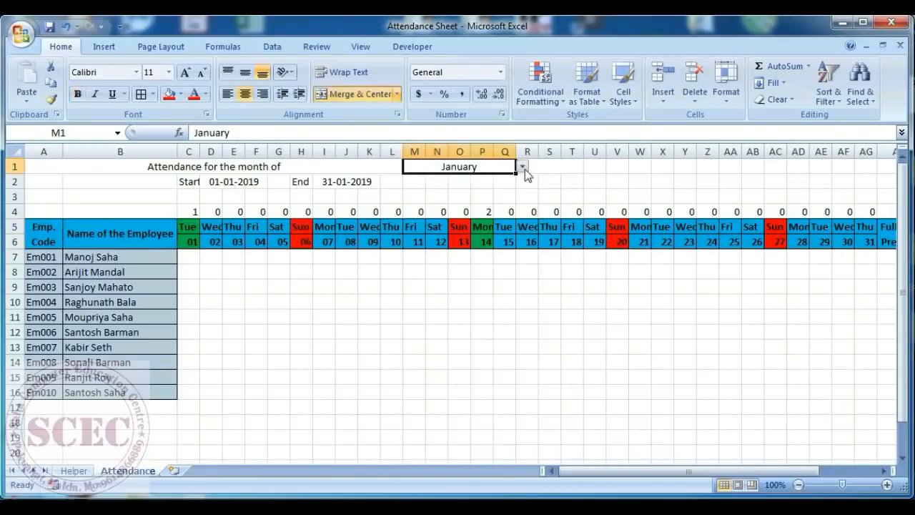
click(522, 166)
click(501, 189)
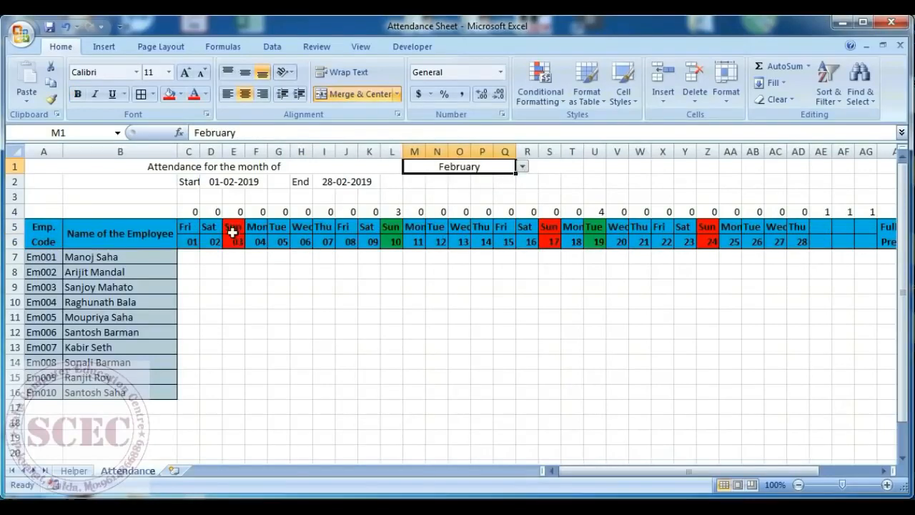
click(522, 167)
click(483, 190)
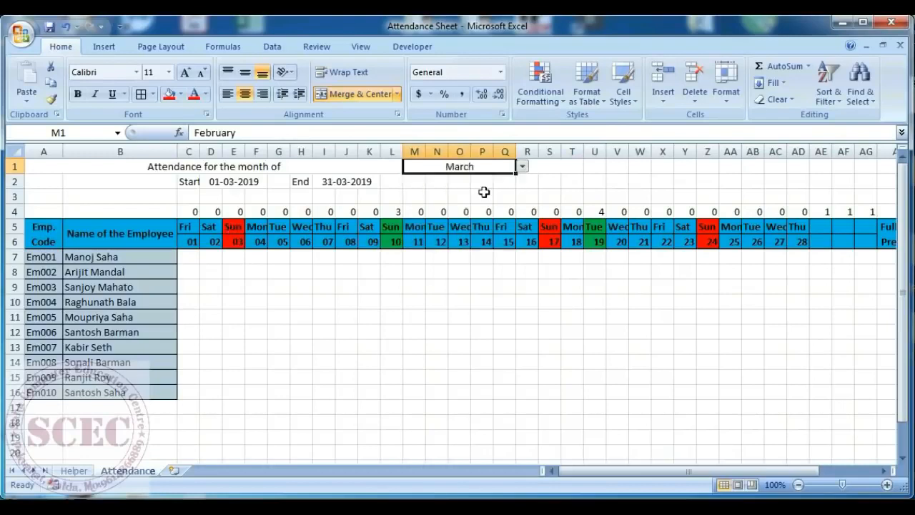
click(523, 166)
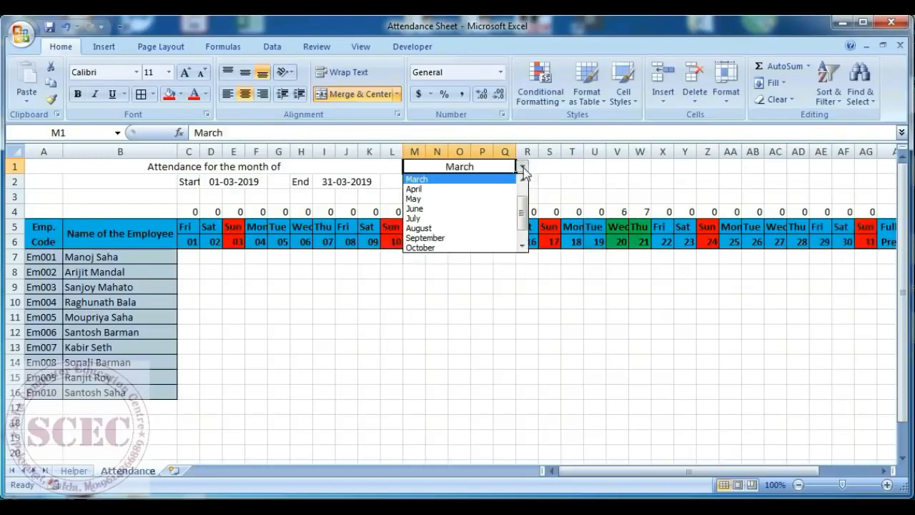
drag(526, 208, 524, 179)
click(476, 177)
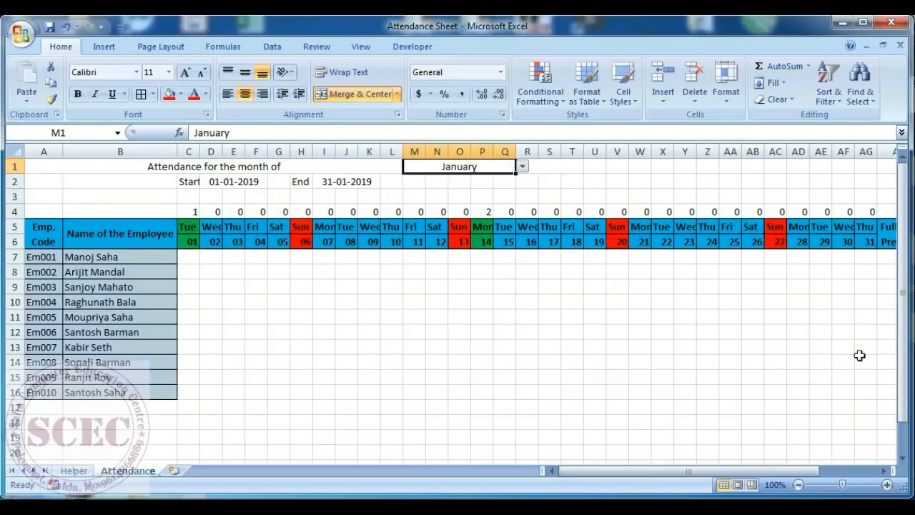
Create a formula-based conditional formatting rule for the attendance cells C7:AG16 using =or(C$5="sun")
drag(187, 256, 858, 387)
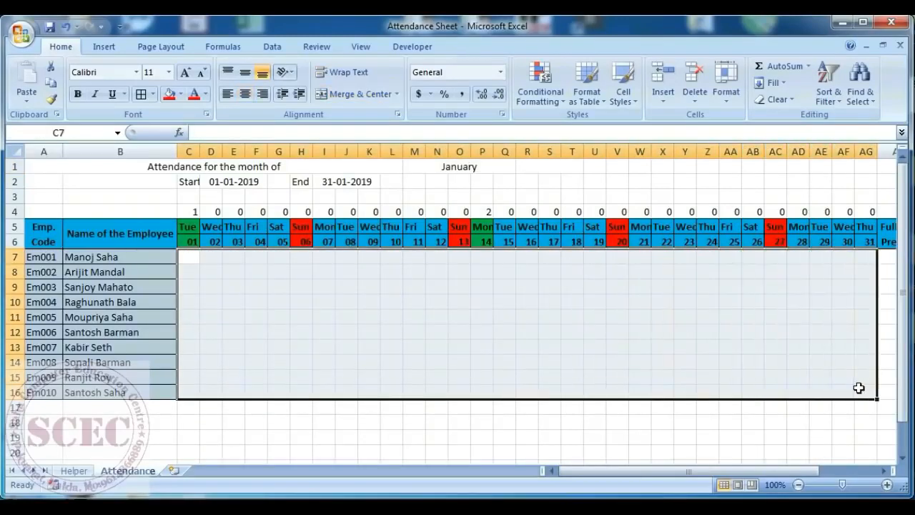
click(552, 104)
click(562, 318)
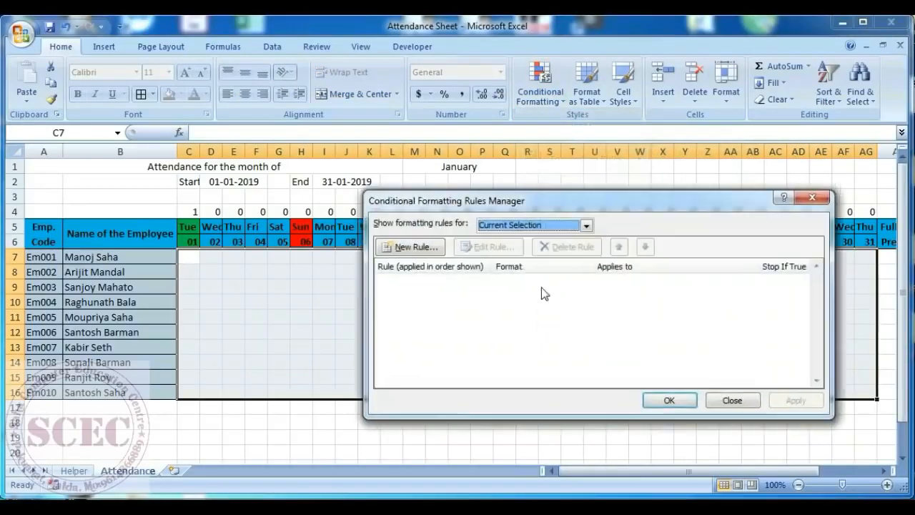
click(420, 266)
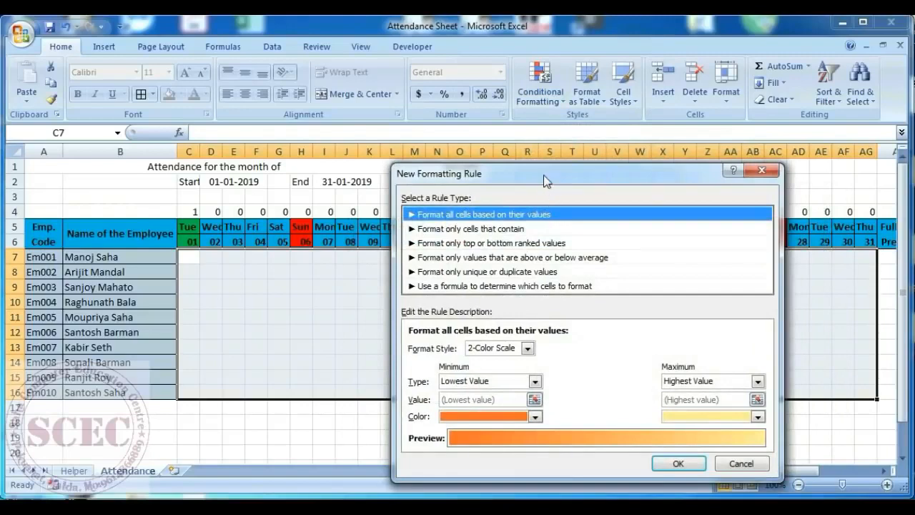
drag(545, 176, 541, 153)
click(464, 267)
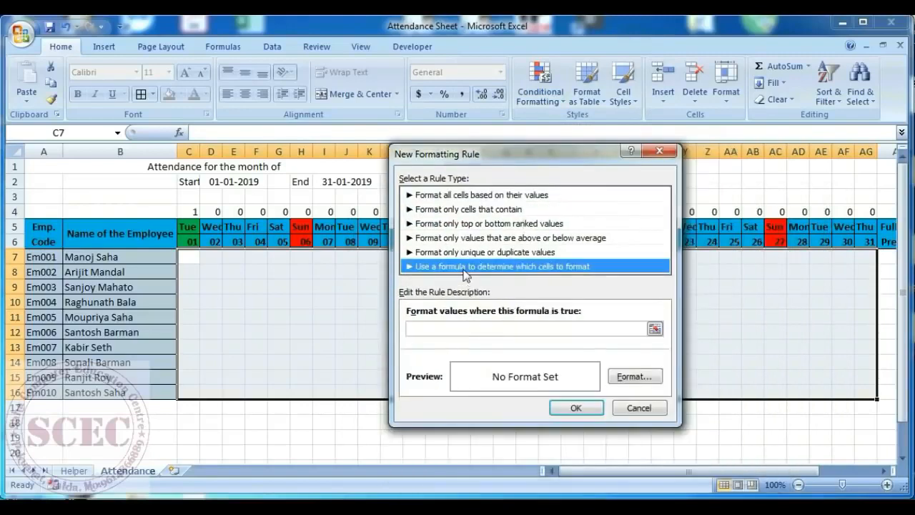
click(476, 329)
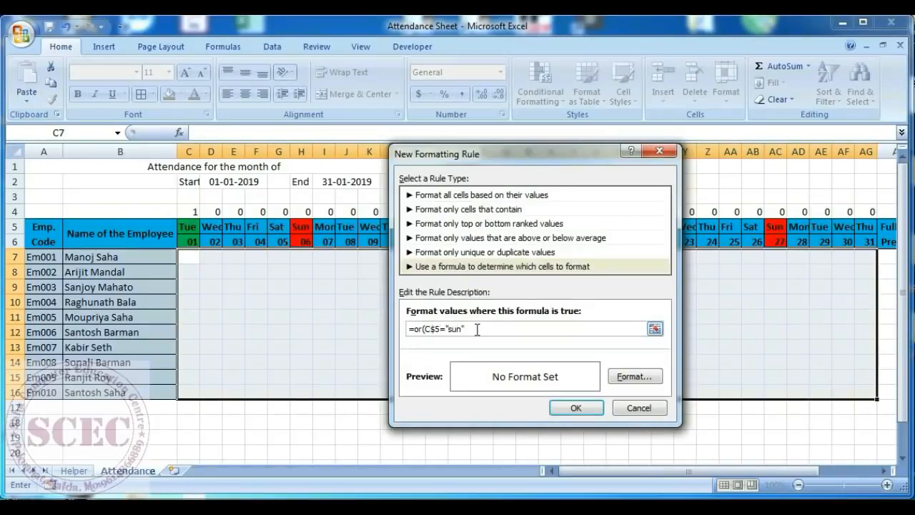
Give the attendance cells' Sunday rule a red fill and an outline border, and add it to the rules list
click(632, 379)
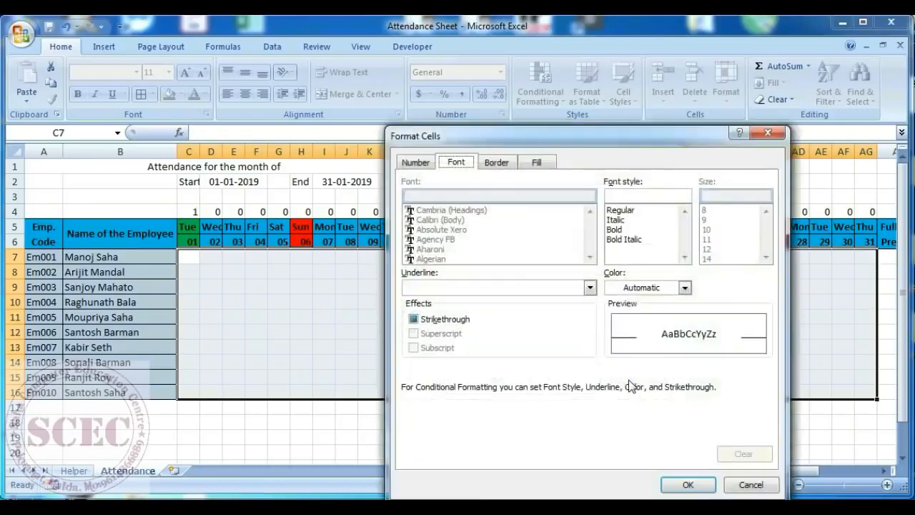
drag(547, 141, 543, 118)
click(532, 138)
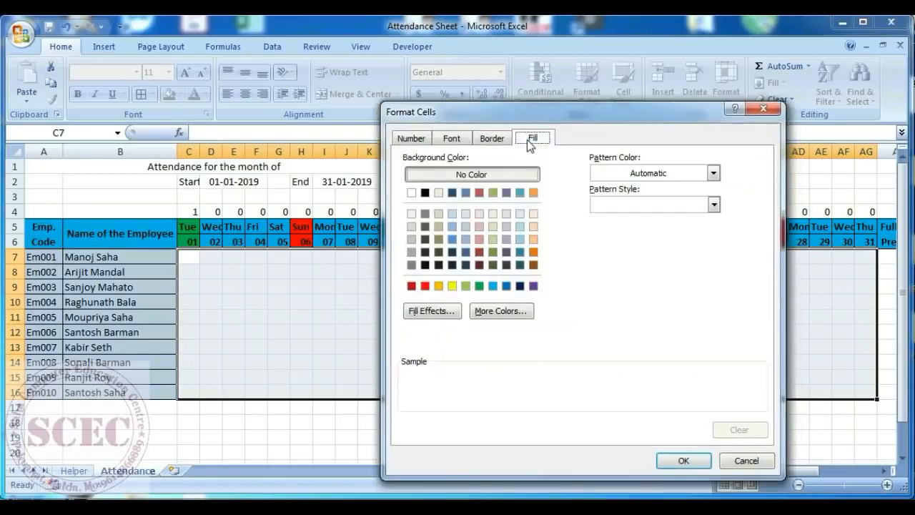
click(424, 286)
click(492, 138)
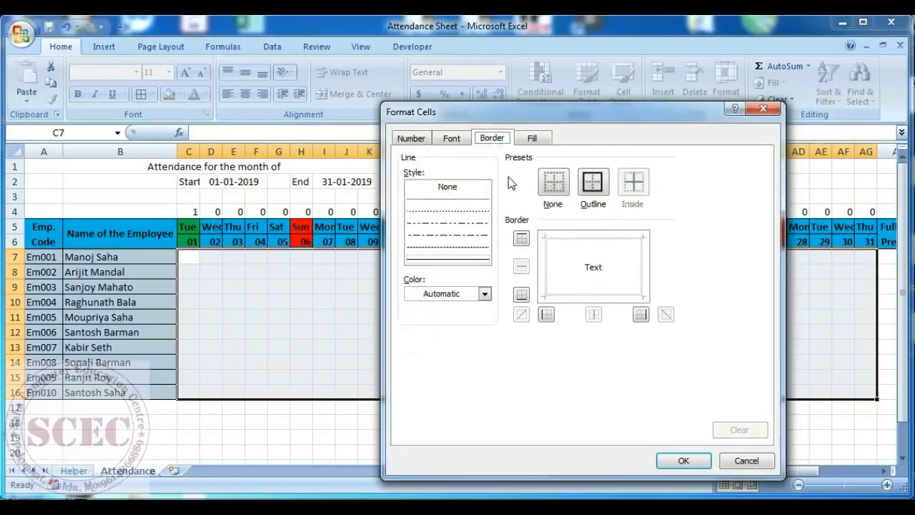
click(592, 182)
click(450, 141)
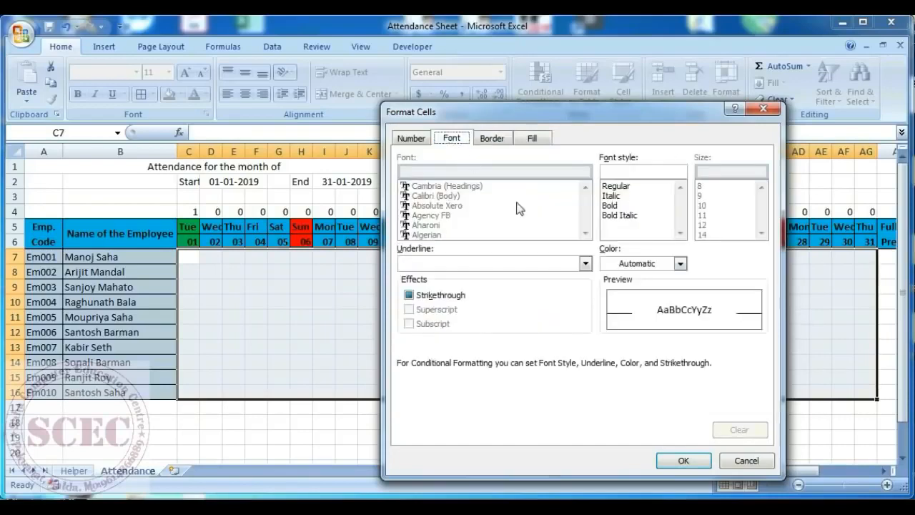
click(682, 460)
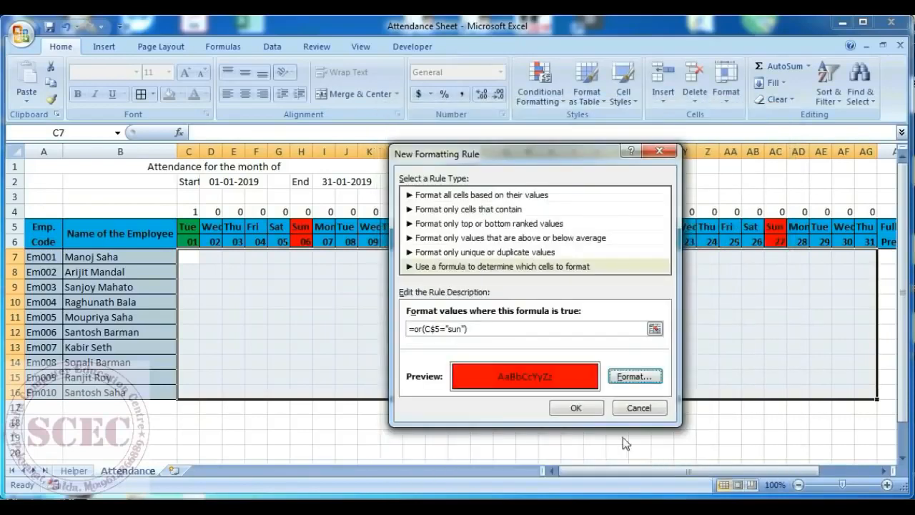
click(576, 408)
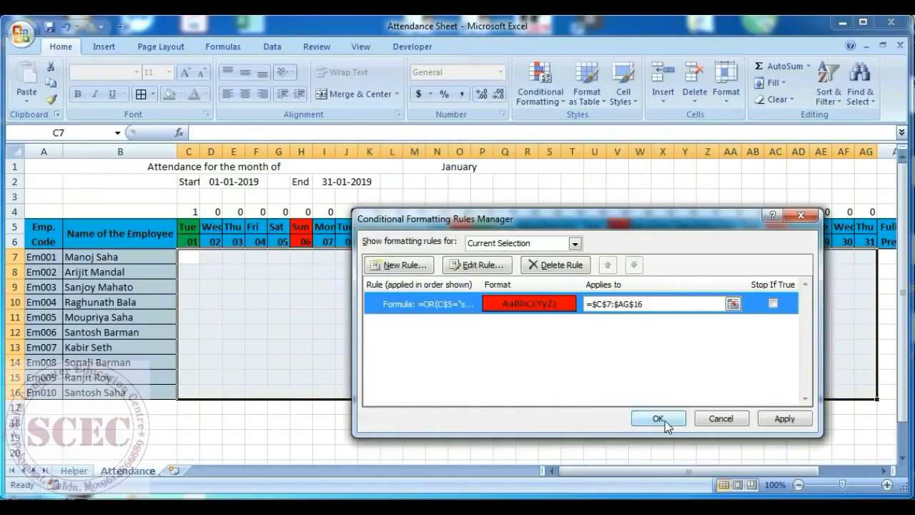
Add a second formula-based conditional formatting rule for C7:AG16 using =countif(holidays,C$6)
click(402, 265)
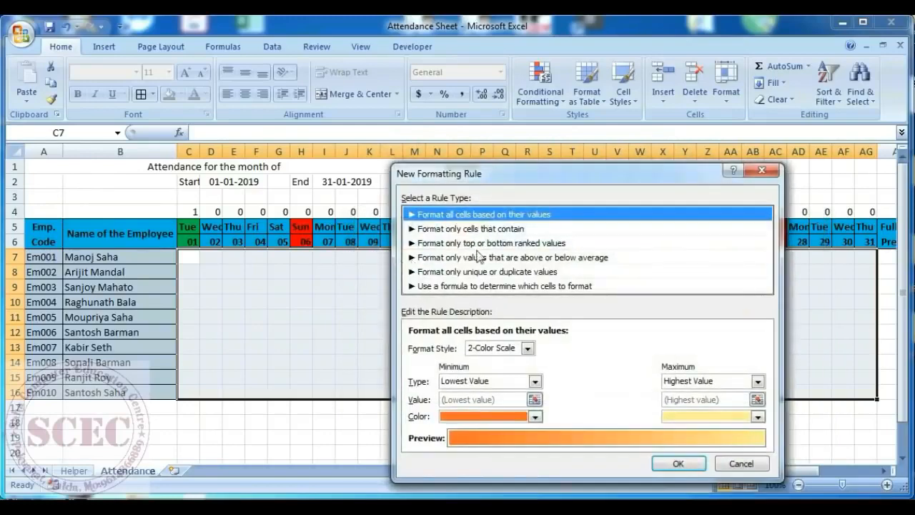
click(470, 285)
click(446, 347)
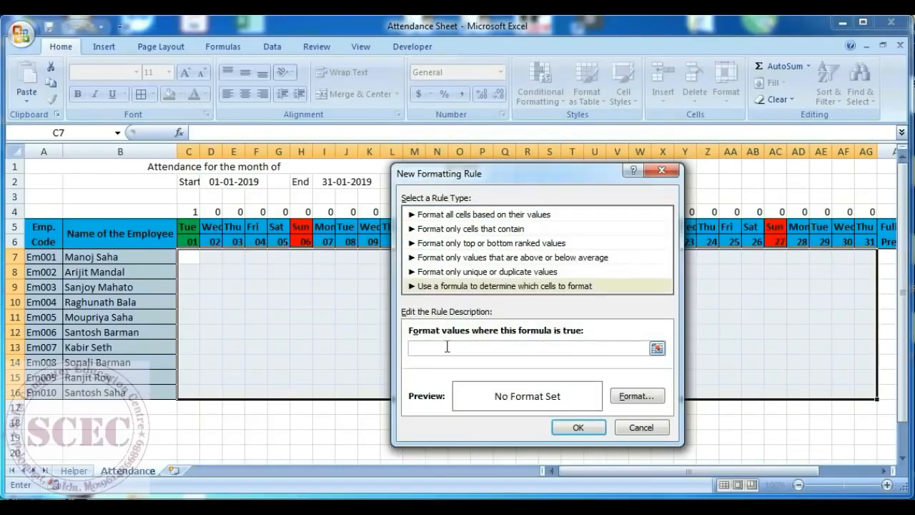
text(=countif(holidays,C$6)
Give the attendance cells' holiday rule a green fill and an outline border
click(635, 396)
click(537, 163)
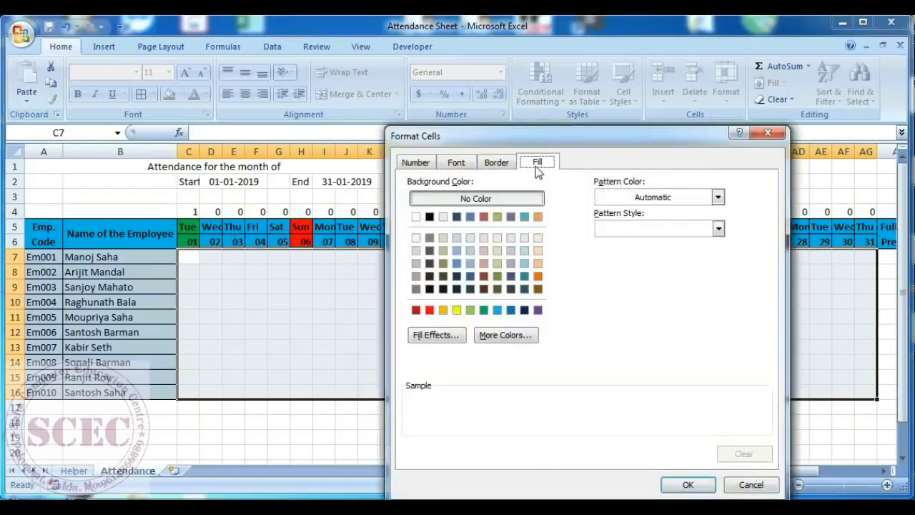
click(483, 309)
click(496, 162)
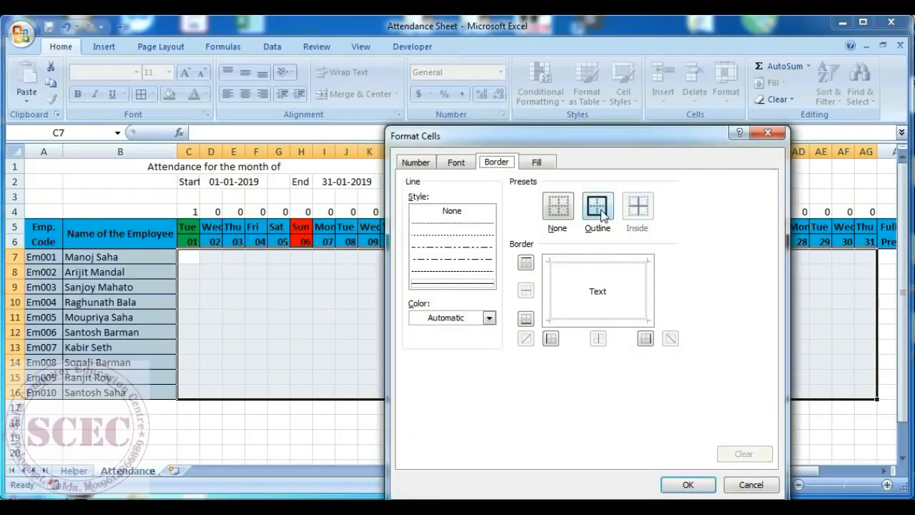
Add an outline border to the green holiday rule =countif(holidays,C$6) and apply it to the attendance grid C7:AG16
click(596, 206)
click(686, 484)
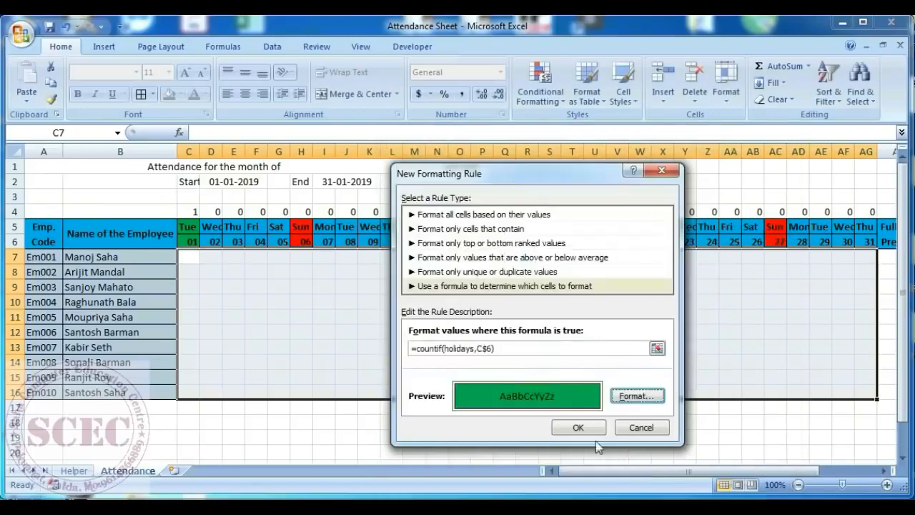
click(578, 426)
click(651, 418)
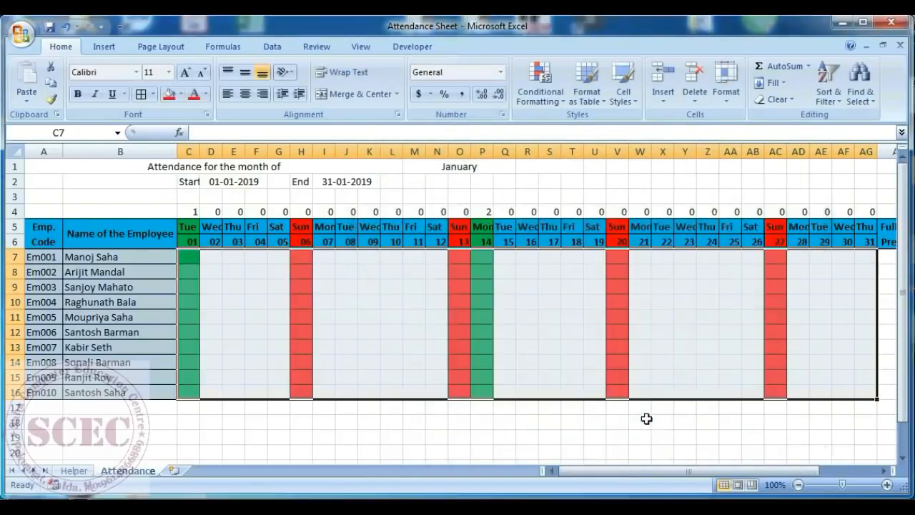
click(326, 330)
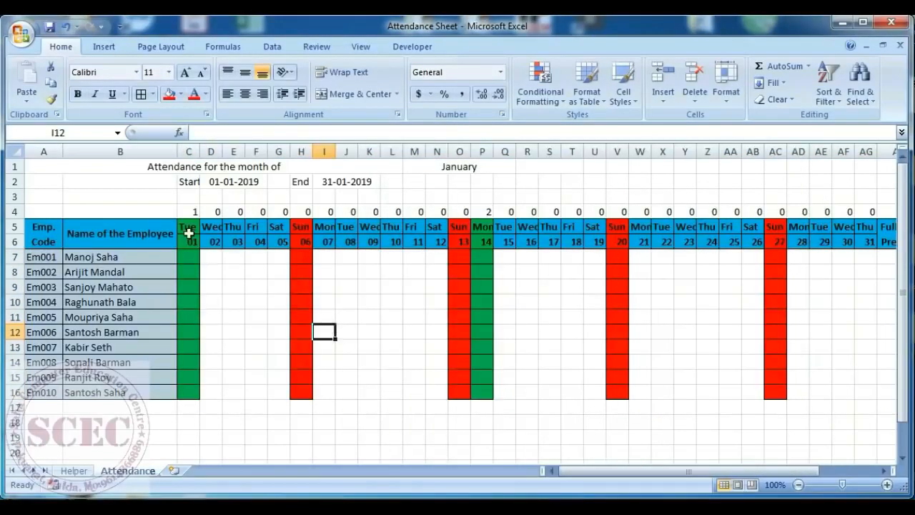
Set the attendance month in M1 to February
click(468, 167)
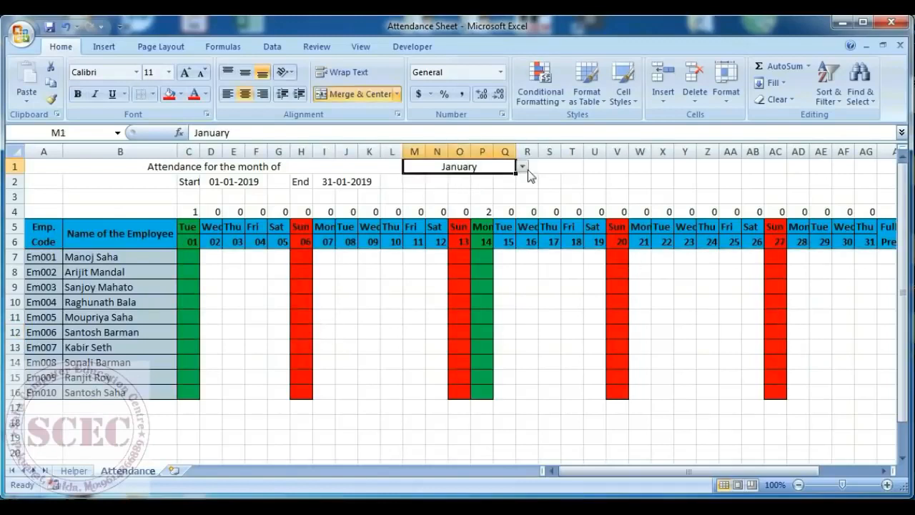
click(522, 167)
click(478, 188)
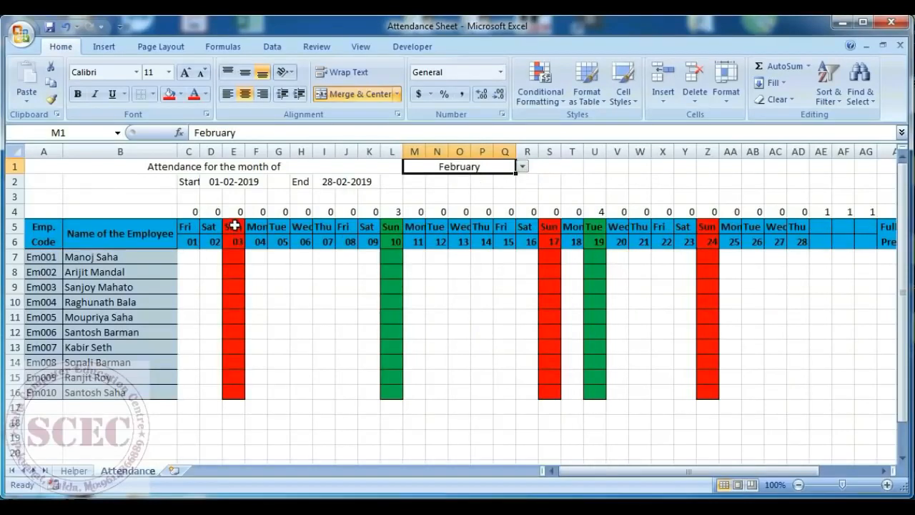
In the conditional formatting rules for L5:L16, move the red Sunday rule on C7:AG16 above the green holiday rule
drag(234, 226, 235, 390)
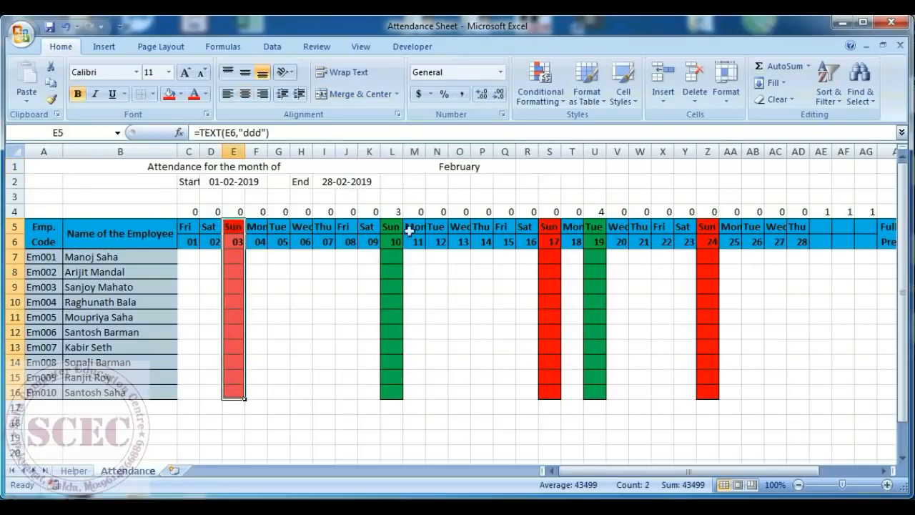
drag(396, 225, 391, 391)
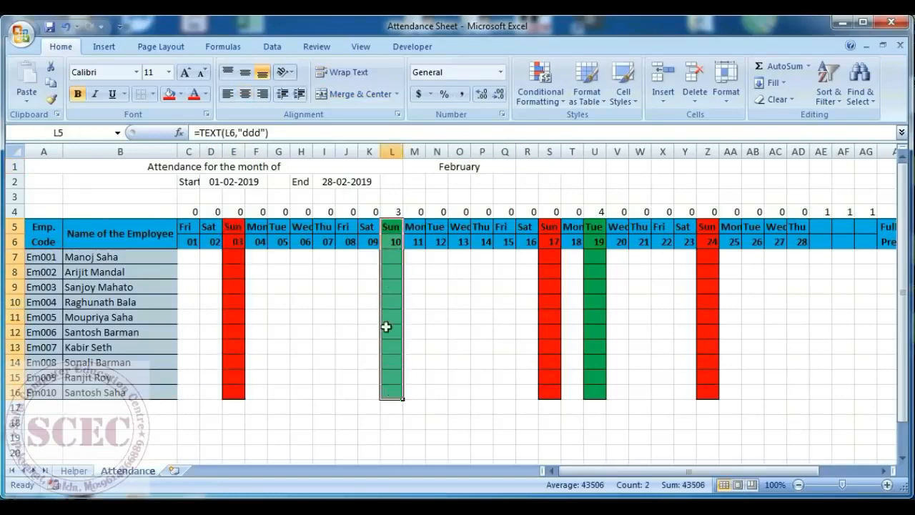
click(550, 98)
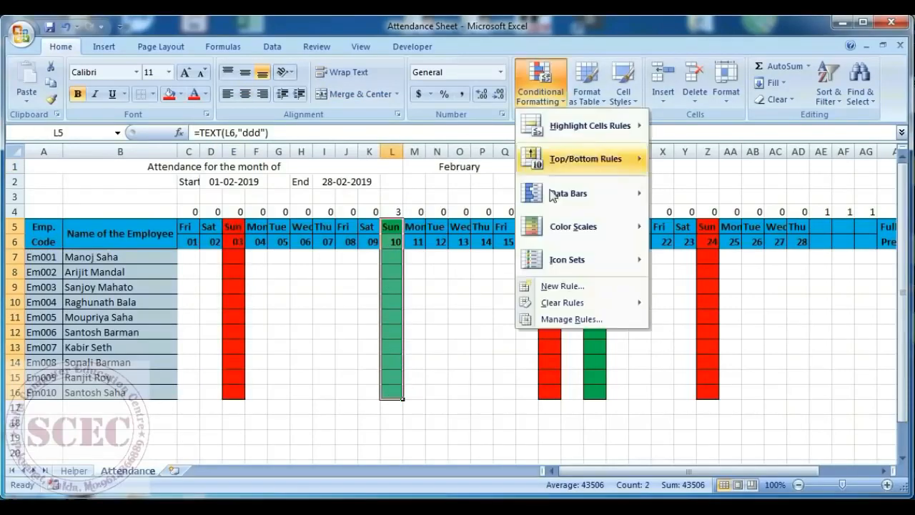
click(555, 320)
drag(612, 153, 619, 194)
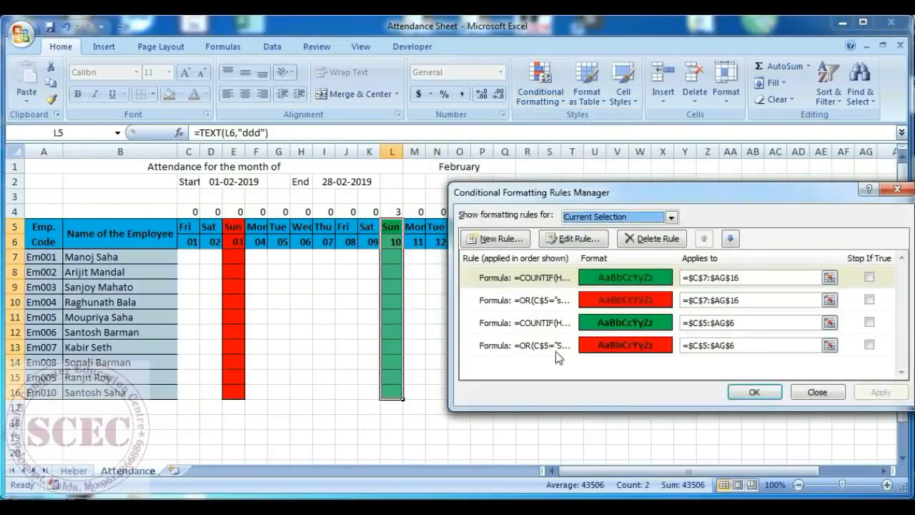
click(622, 285)
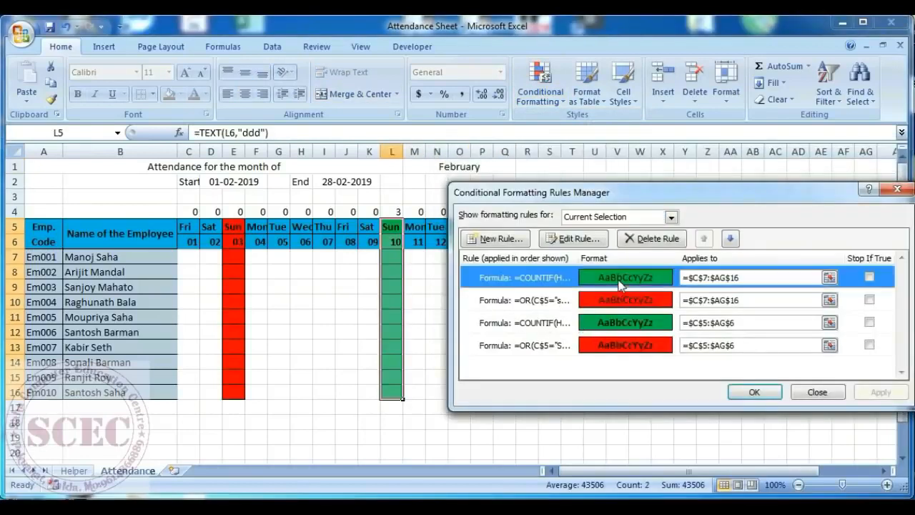
click(599, 299)
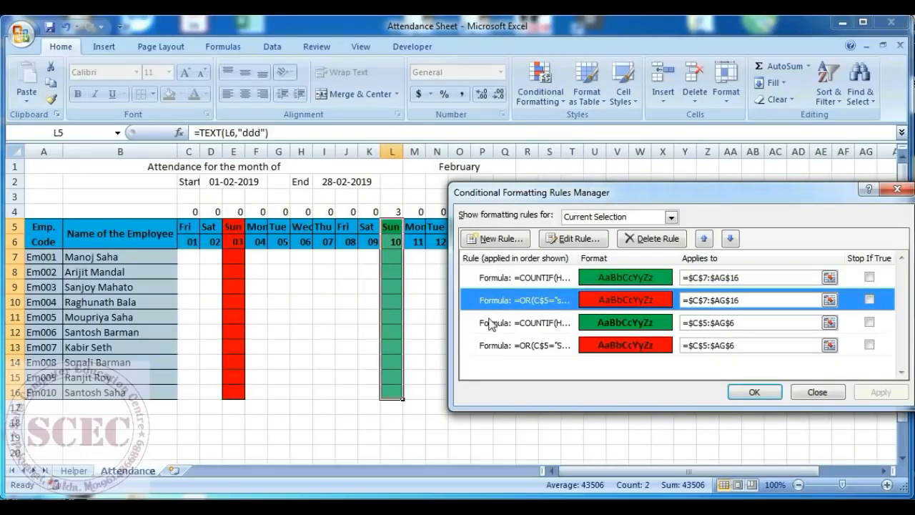
click(618, 279)
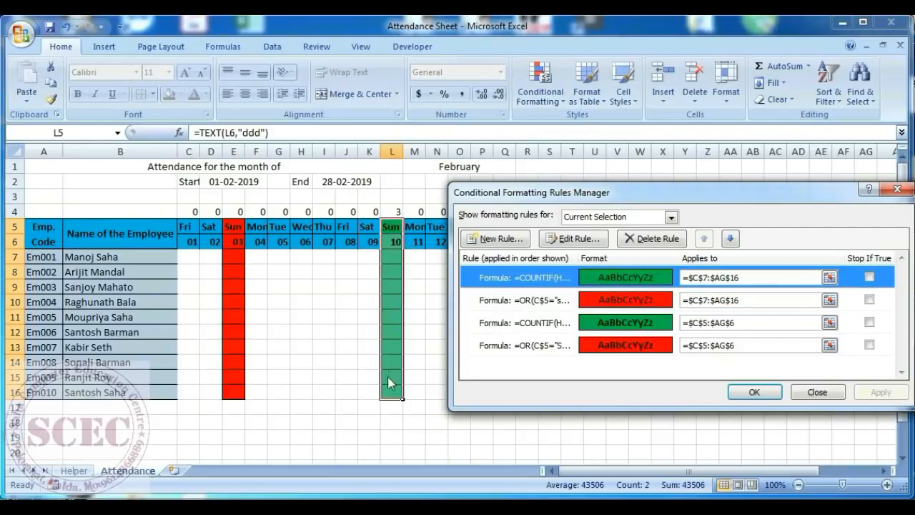
click(648, 298)
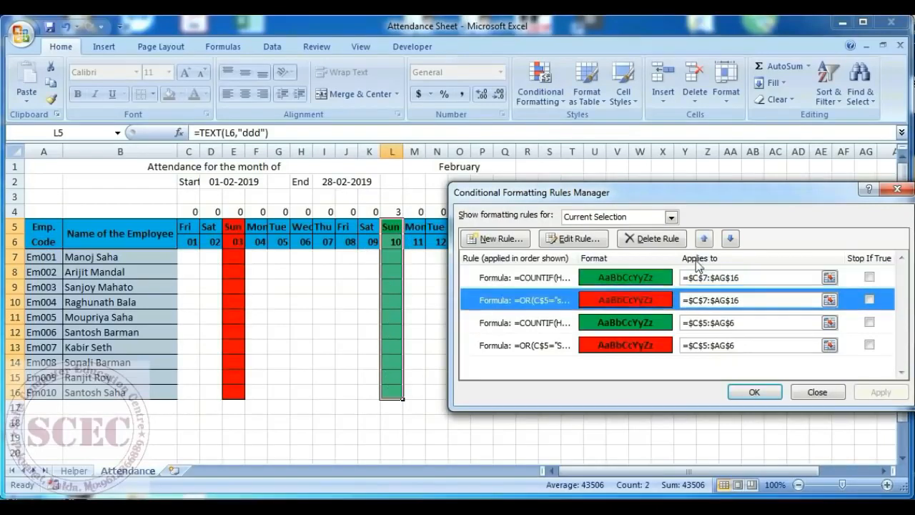
click(705, 239)
Move the red Sunday rule on C5:AG6 above its green holiday rule and apply the new rule order
click(620, 342)
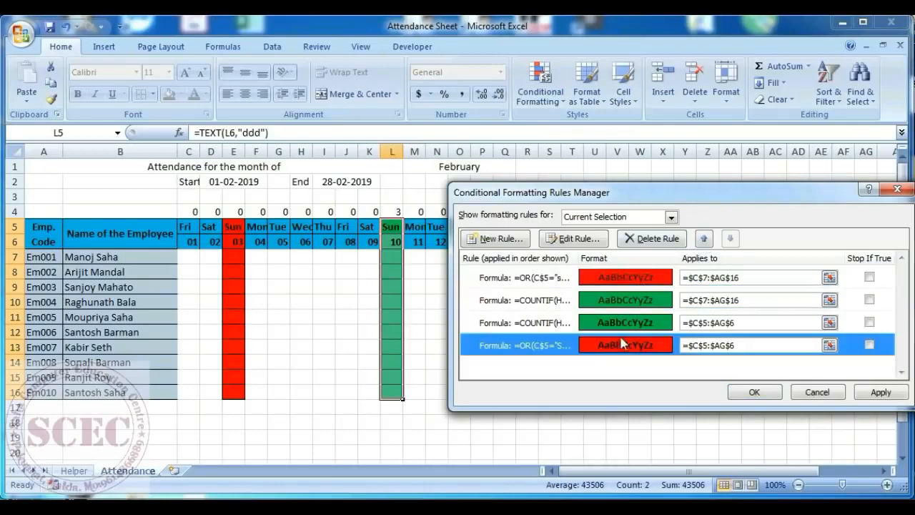
click(705, 240)
click(754, 392)
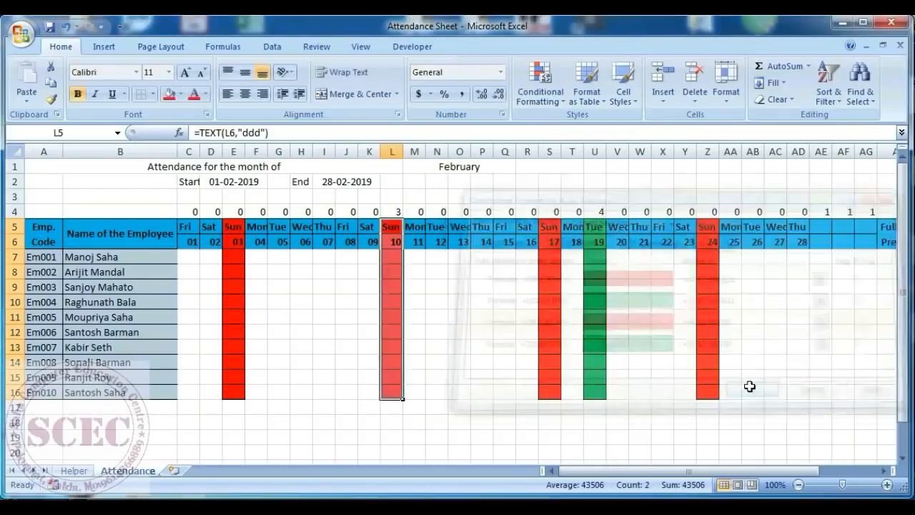
click(461, 302)
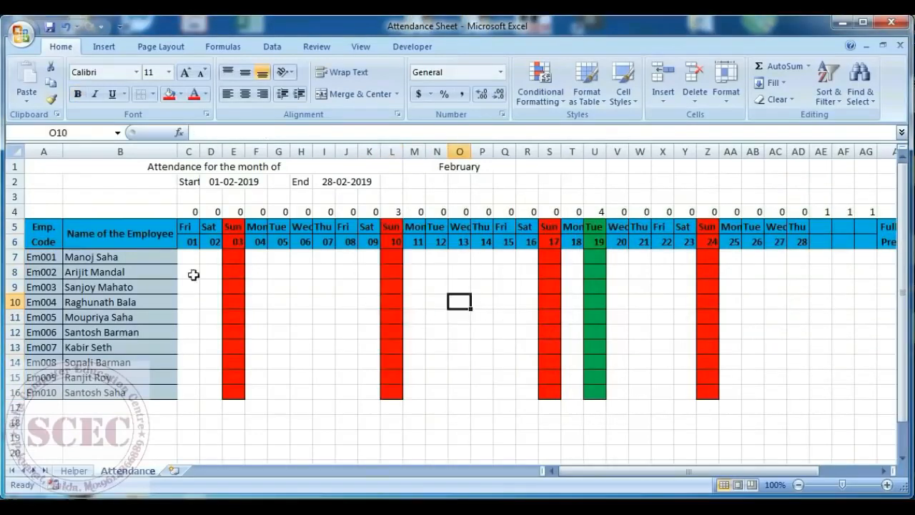
Apply all borders to the attendance and summary cells C7:AM16
drag(189, 257, 817, 385)
click(153, 94)
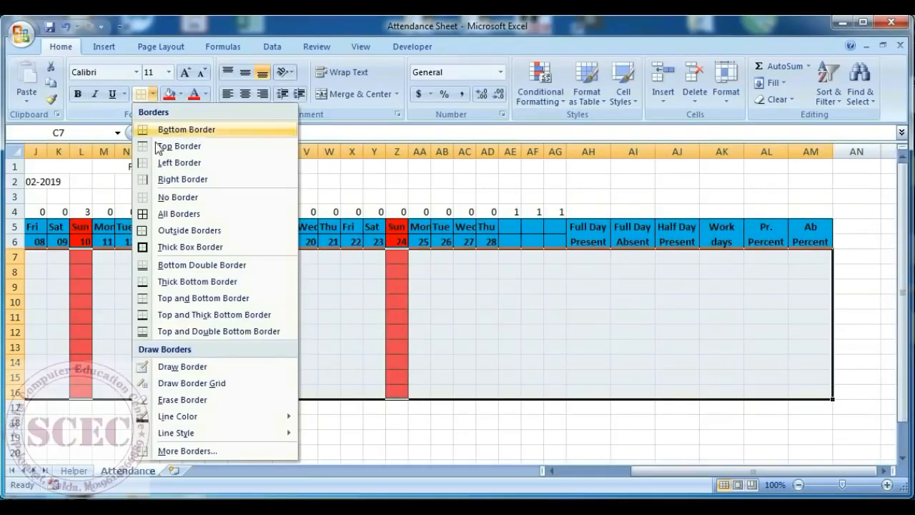
click(160, 215)
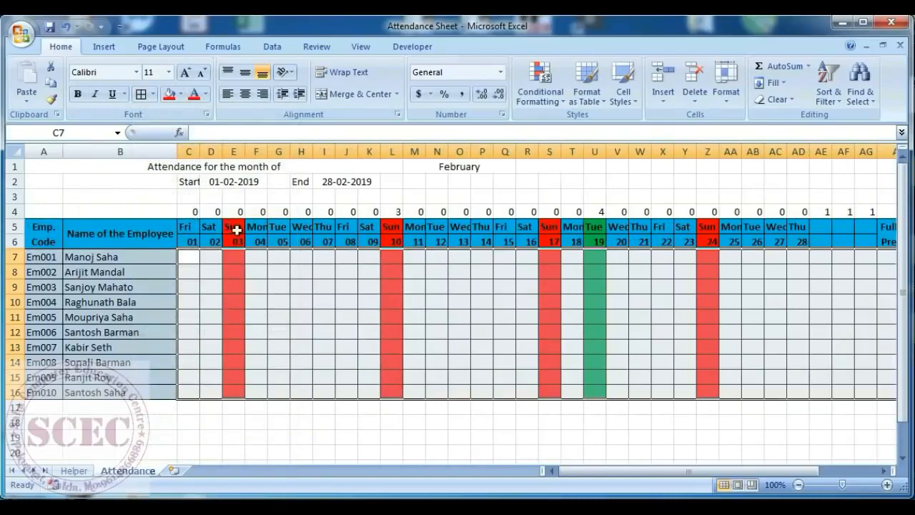
Enter the formula =COUNTIF(C7:AG7,"P") in AH7 to count the first employee's full days present
drag(566, 471, 648, 466)
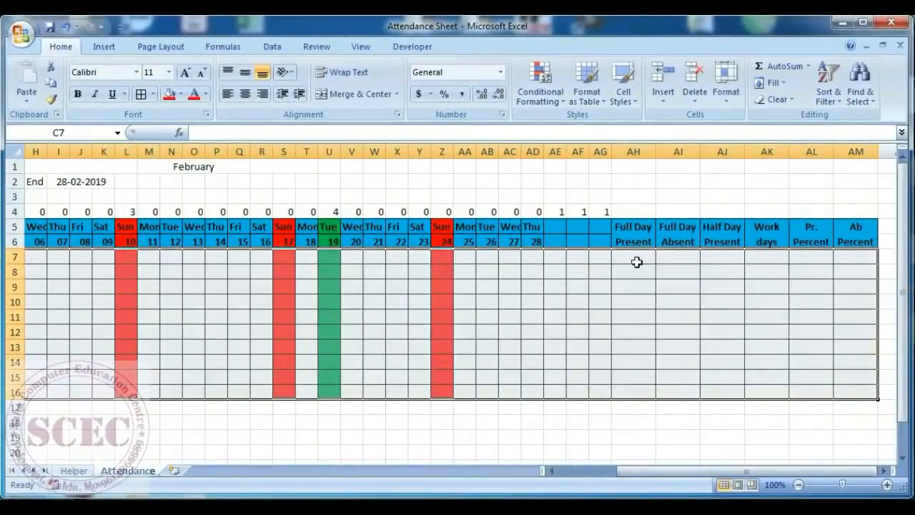
click(634, 258)
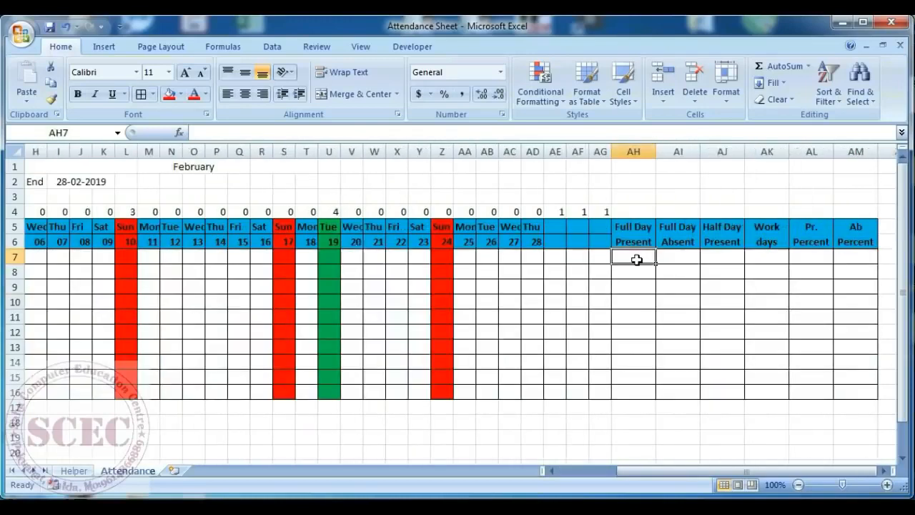
text(=)
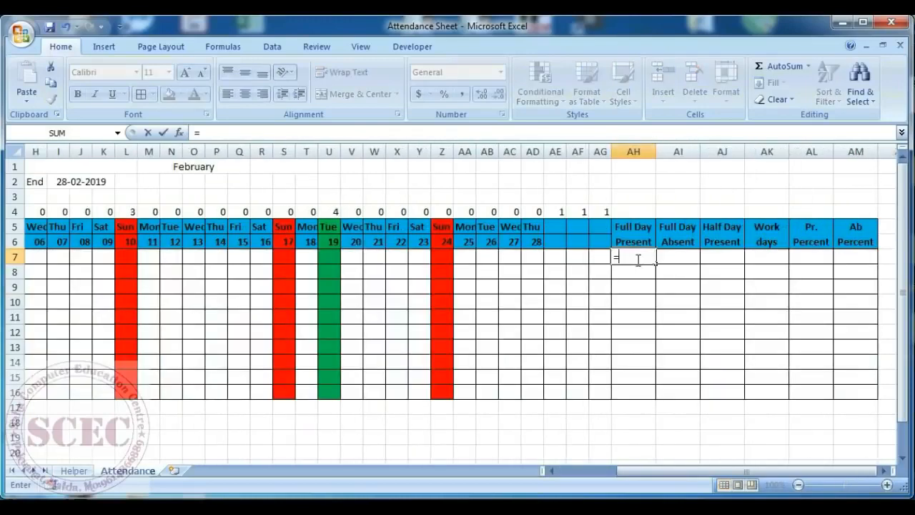
text(COUNT)
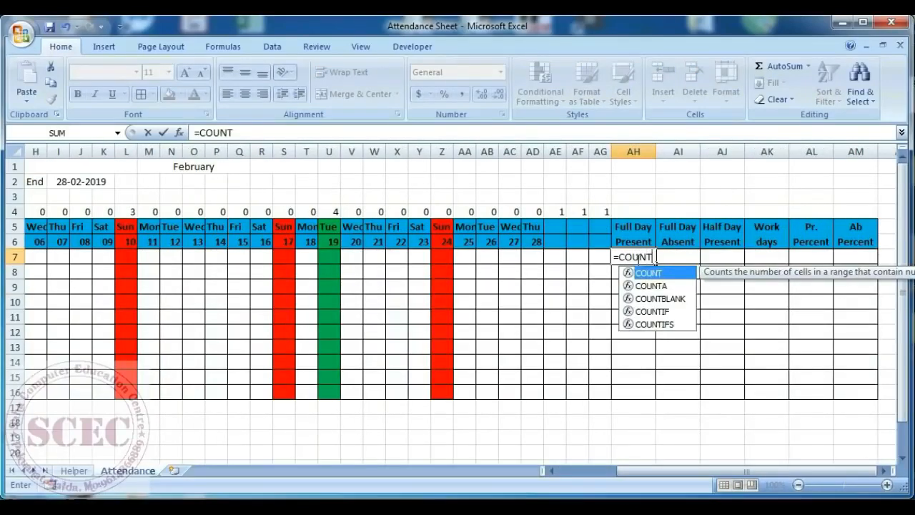
text(IF()
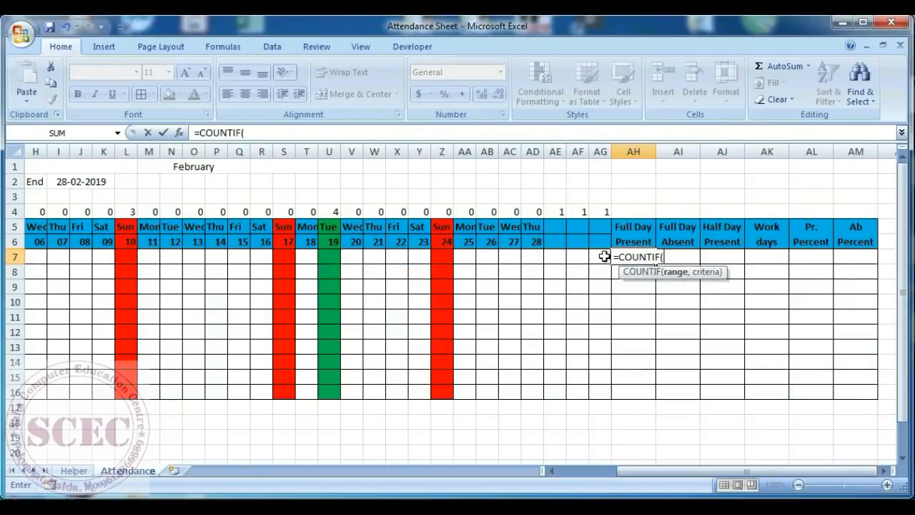
drag(602, 257, 187, 250)
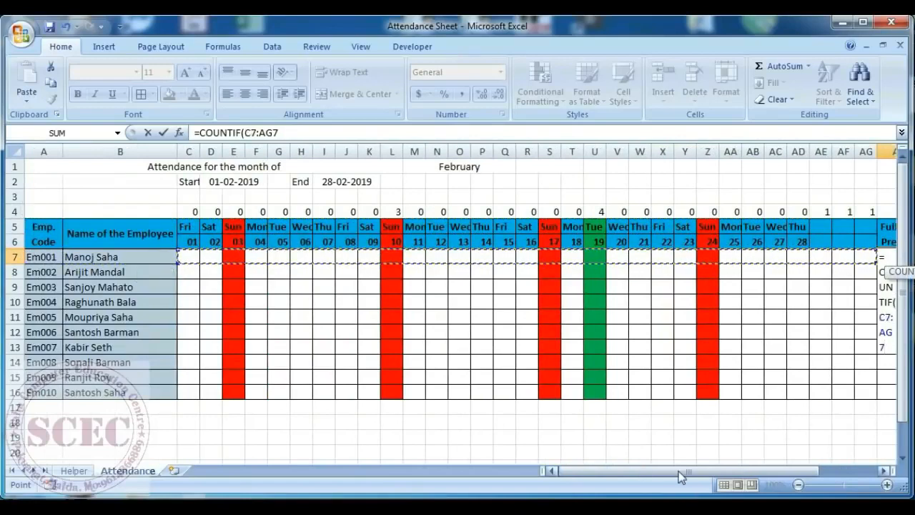
drag(683, 470, 783, 469)
text(,"P)
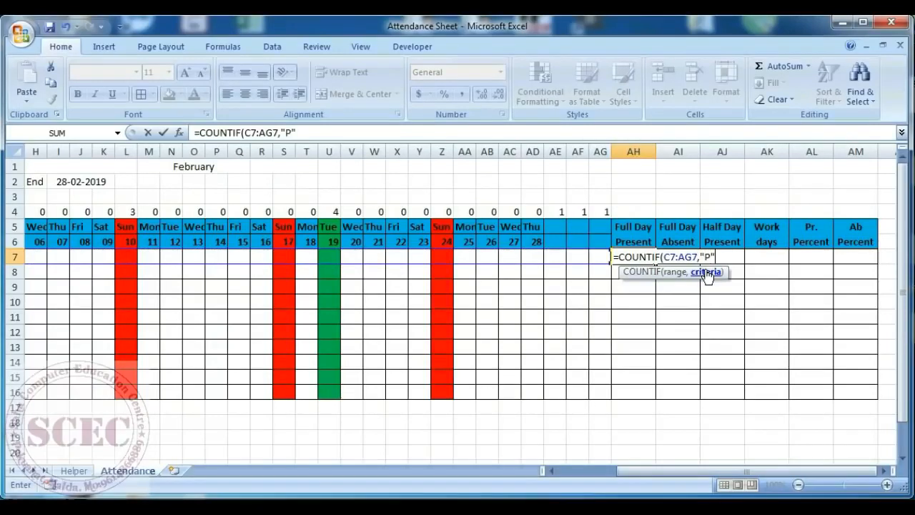
key(Return)
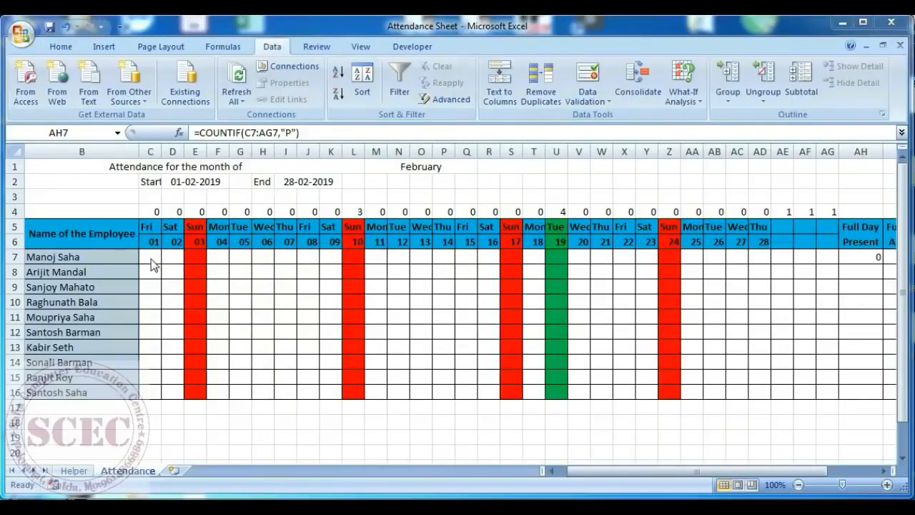
Fill every day cell of the first employee's row, C7:AG7, with P and check the Full Day Present formula in AH7
click(152, 255)
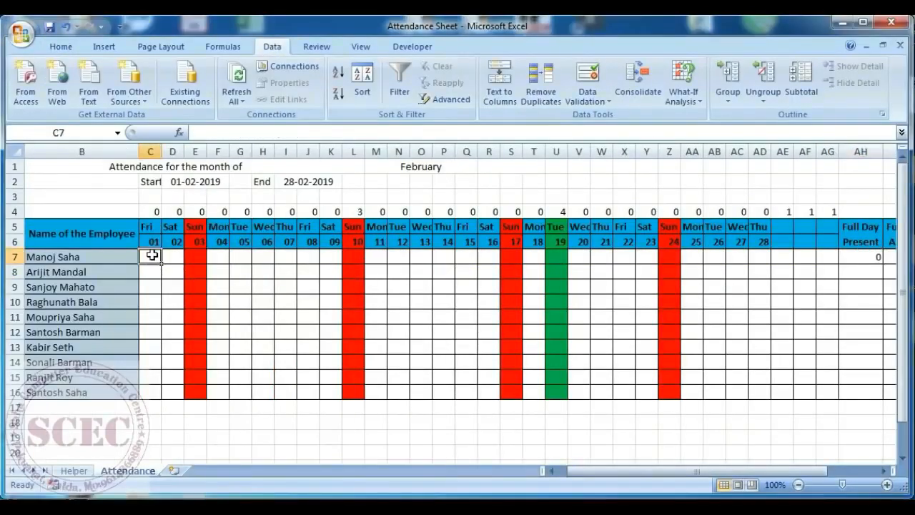
text(p)
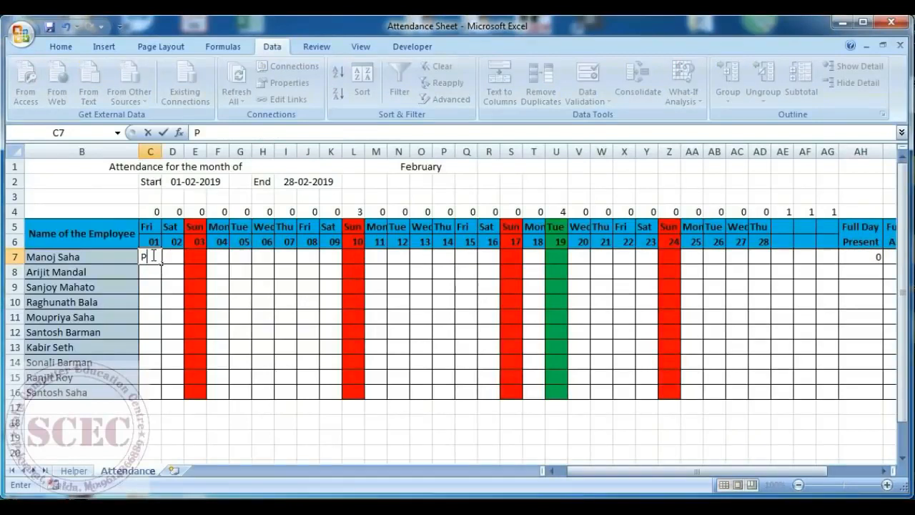
key(Tab)
text(p)
key(Tab)
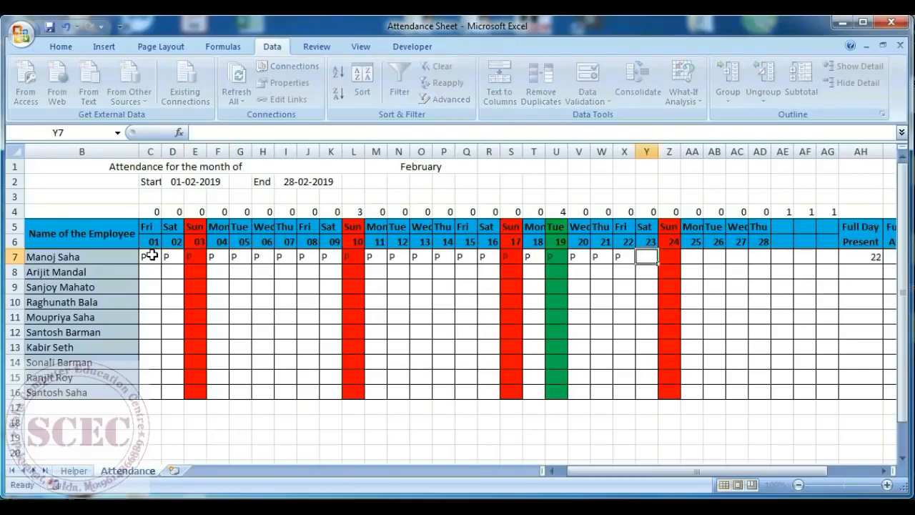
text(p)
key(Tab)
text(p)
key(Tab)
text(p)
key(Tab)
key(Tab)
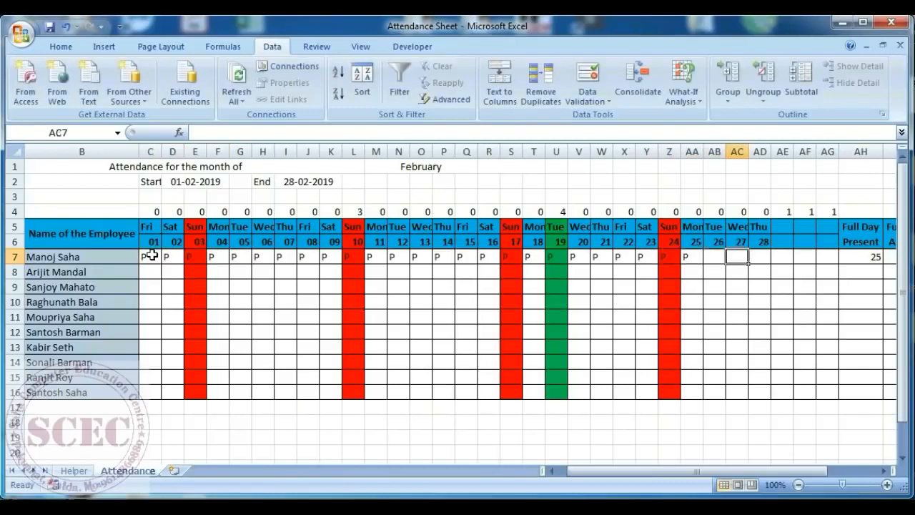
key(shift+Tab)
text(P)
key(Tab)
text(P)
key(Tab)
text(P)
key(Tab)
text(P)
key(Tab)
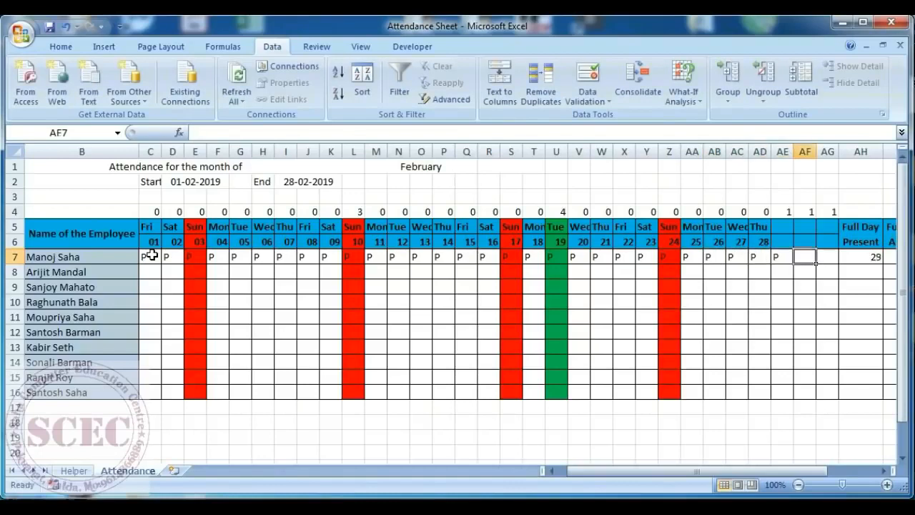
text(P)
key(Tab)
text(P)
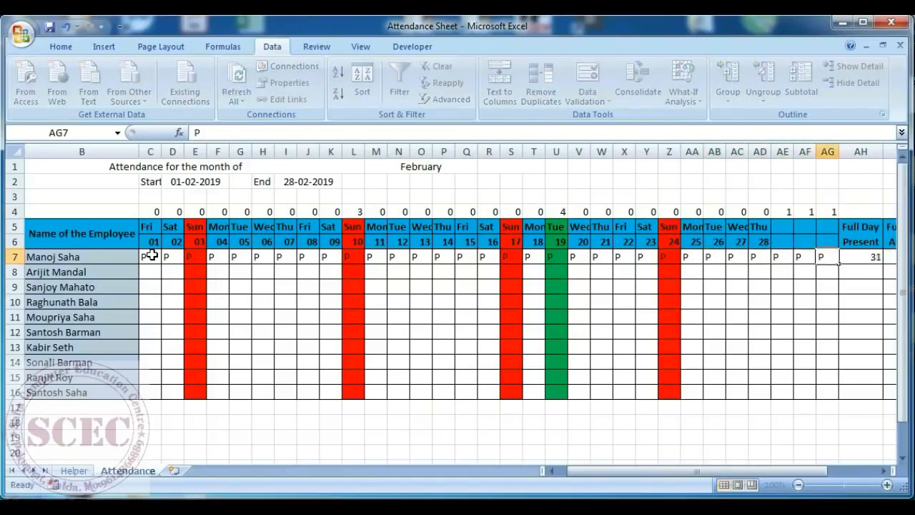
key(Tab)
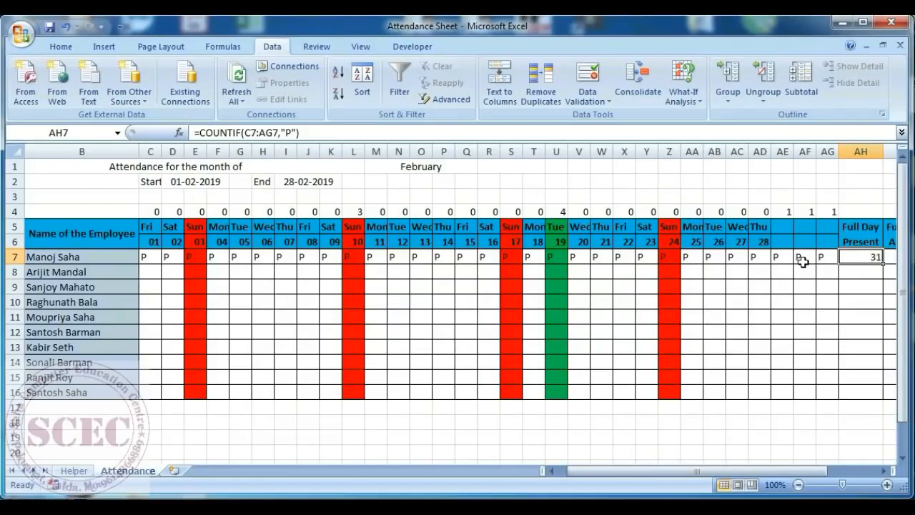
drag(781, 259, 821, 257)
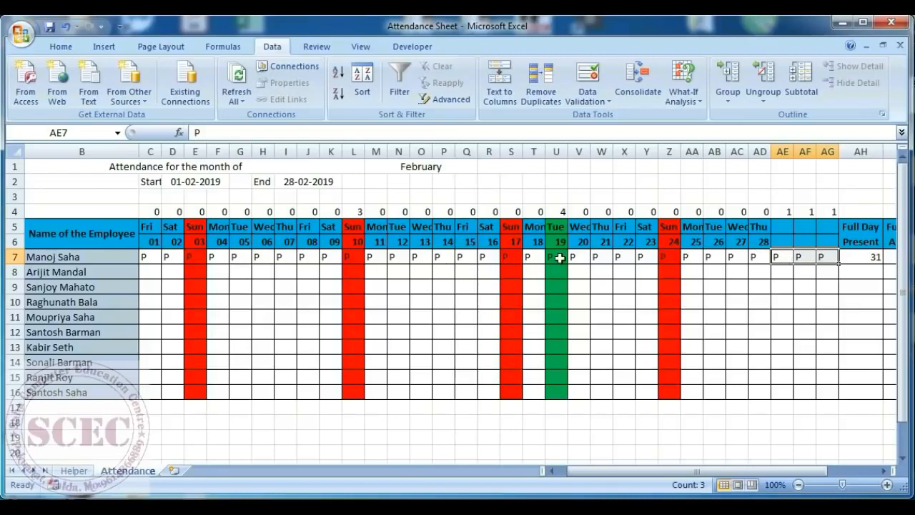
click(866, 256)
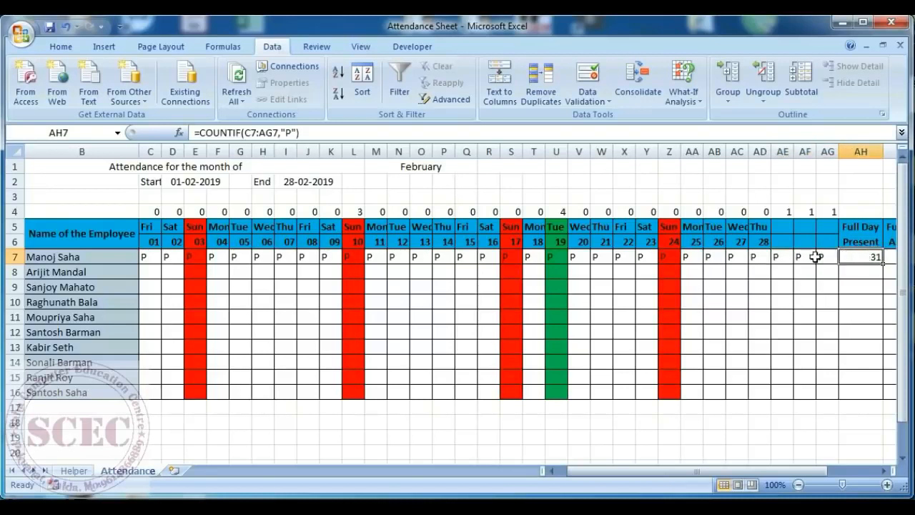
Apply custom data validation with the formula =c$6<>"" to the attendance cells C7:AG16
drag(774, 258, 818, 256)
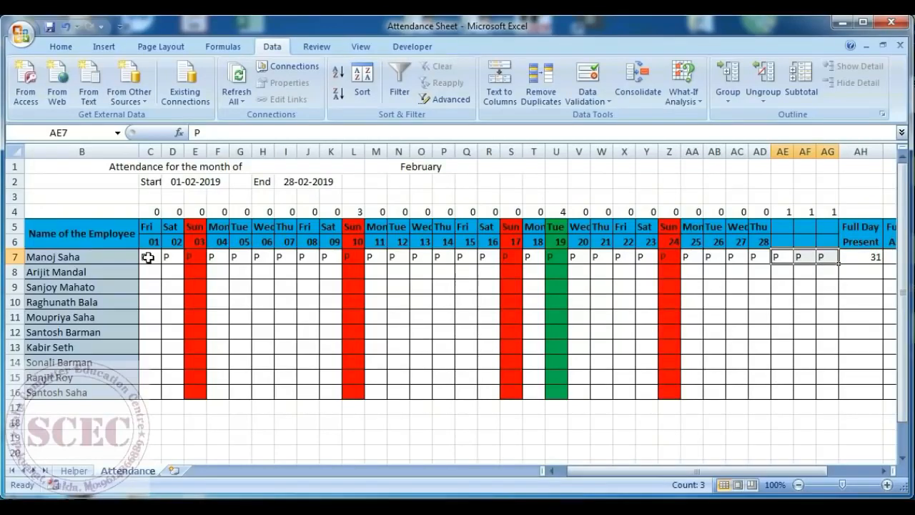
drag(147, 256, 814, 387)
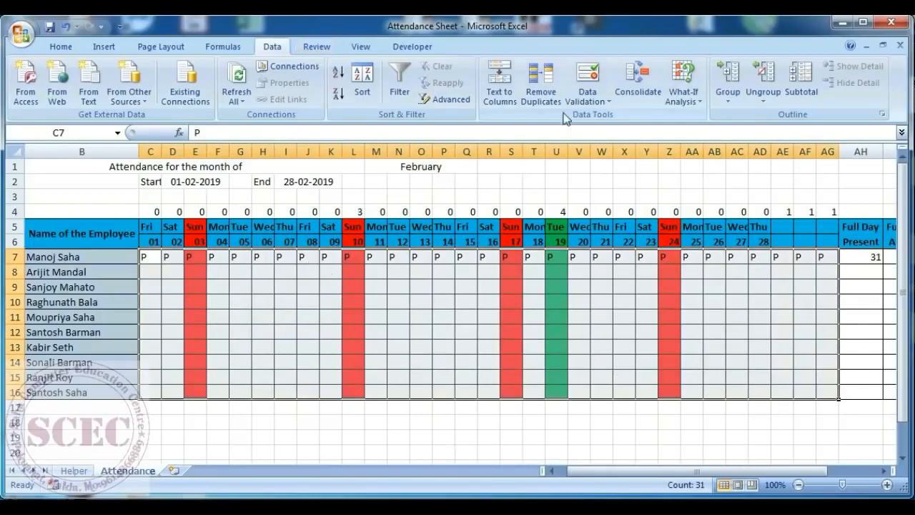
click(588, 102)
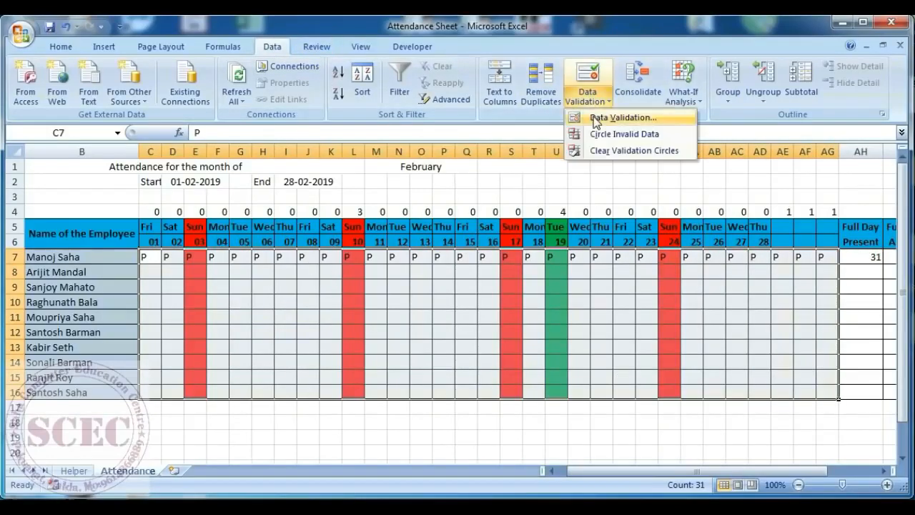
click(597, 117)
click(560, 254)
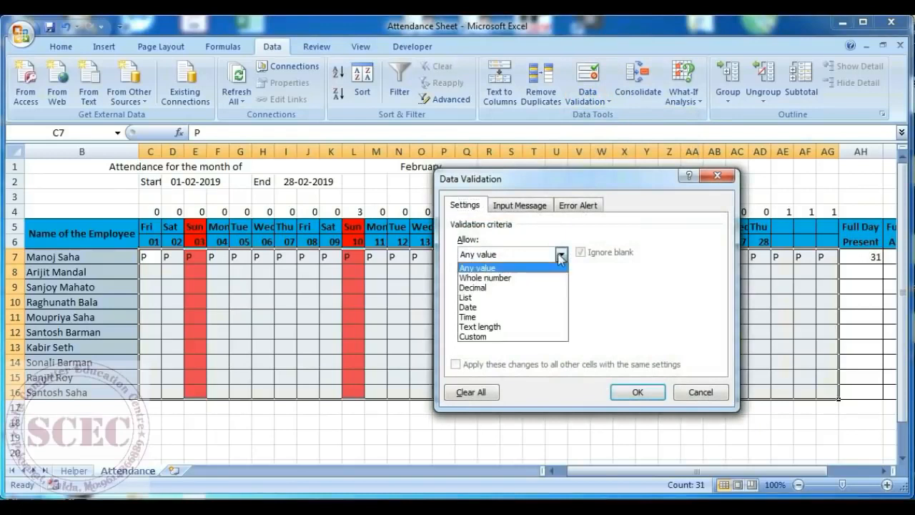
click(486, 337)
click(475, 316)
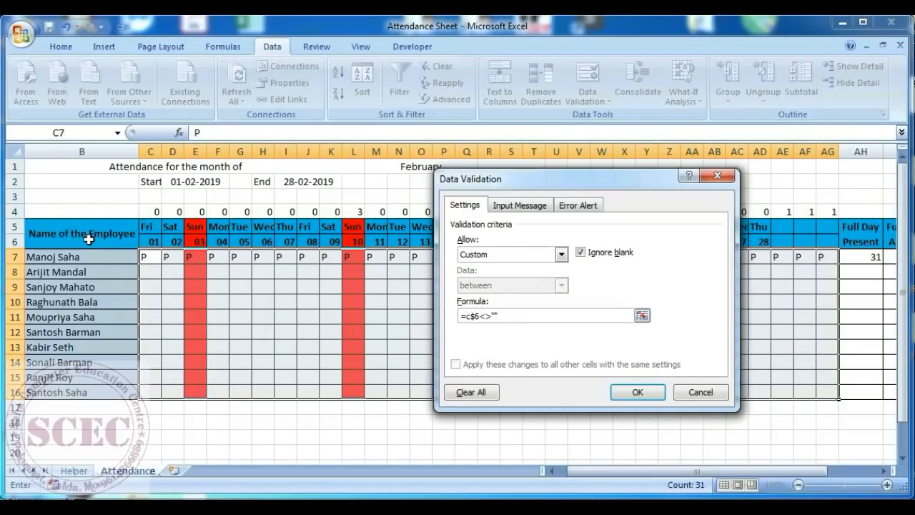
click(636, 391)
Clear the P entries from the undated cells AE7:AG7 in the first employee's row
click(798, 260)
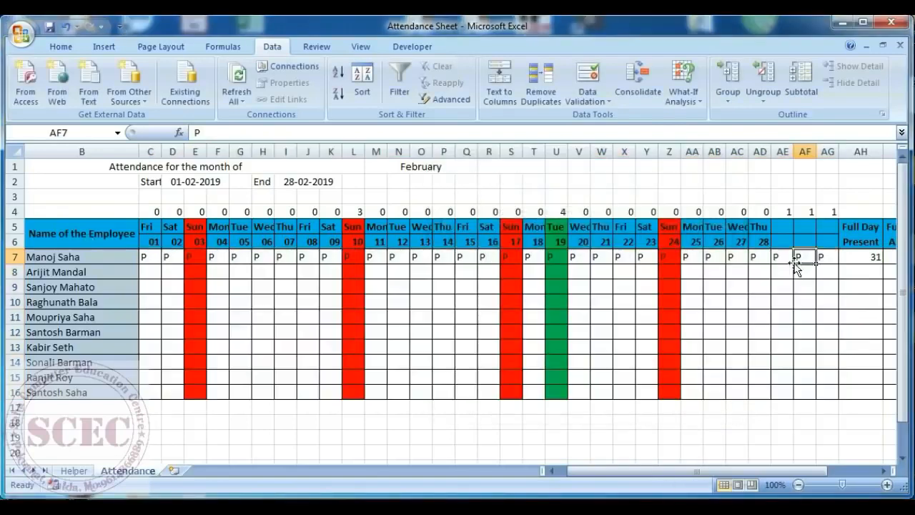
drag(783, 259, 817, 259)
key(Delete)
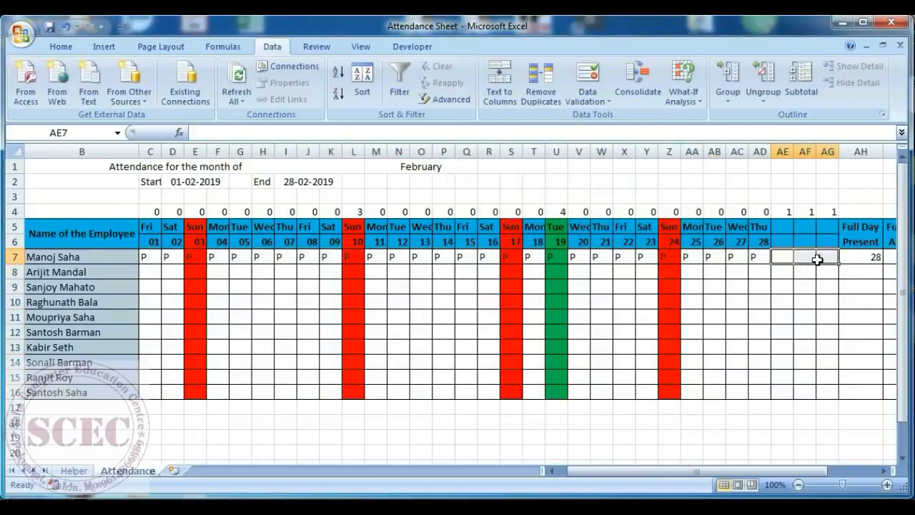
Test the validation rule by trying to enter P in the undated cell AE7, and cancel the entry
click(789, 258)
text(P)
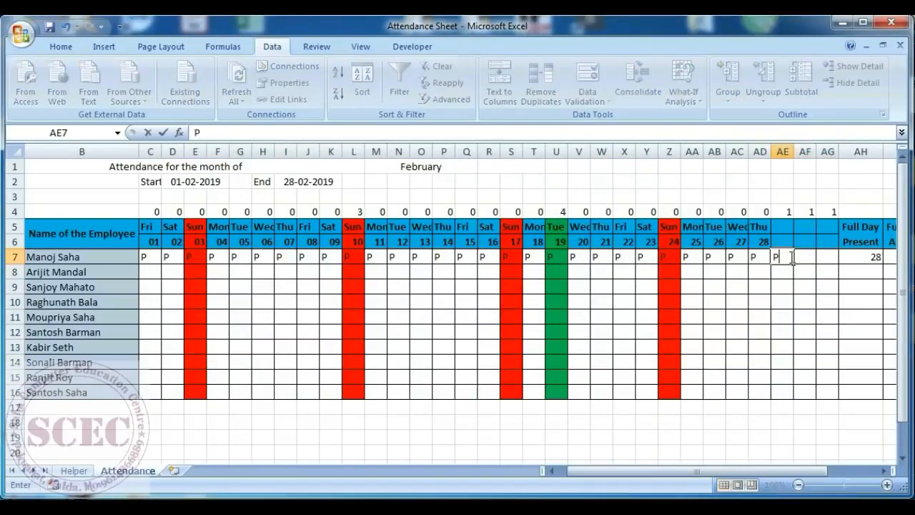
key(Return)
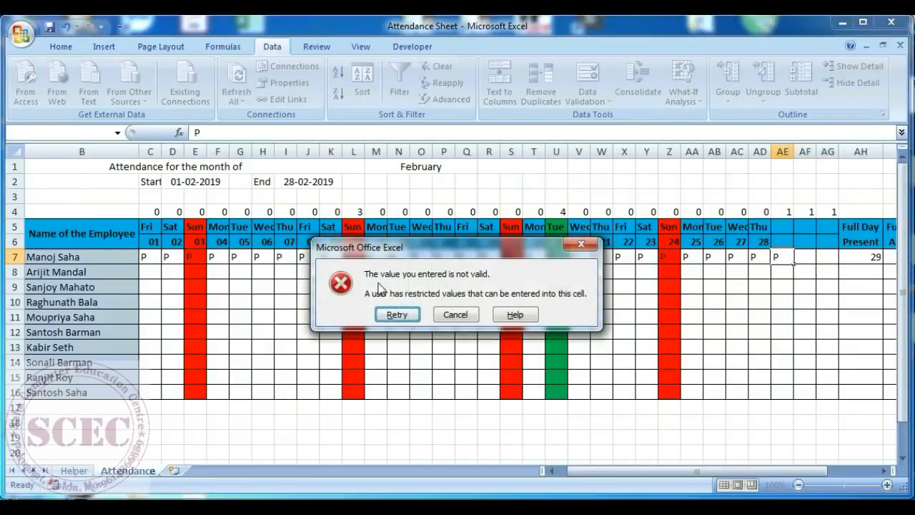
click(461, 314)
Set the validation error alert for AE7 to the title Warning and the message "Entry is not allowed", keeping the Stop style
click(588, 99)
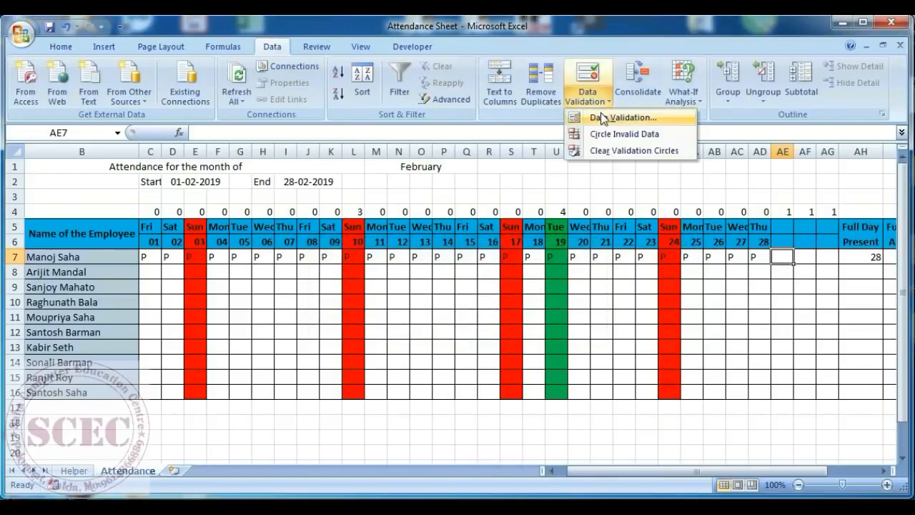
click(595, 120)
click(578, 206)
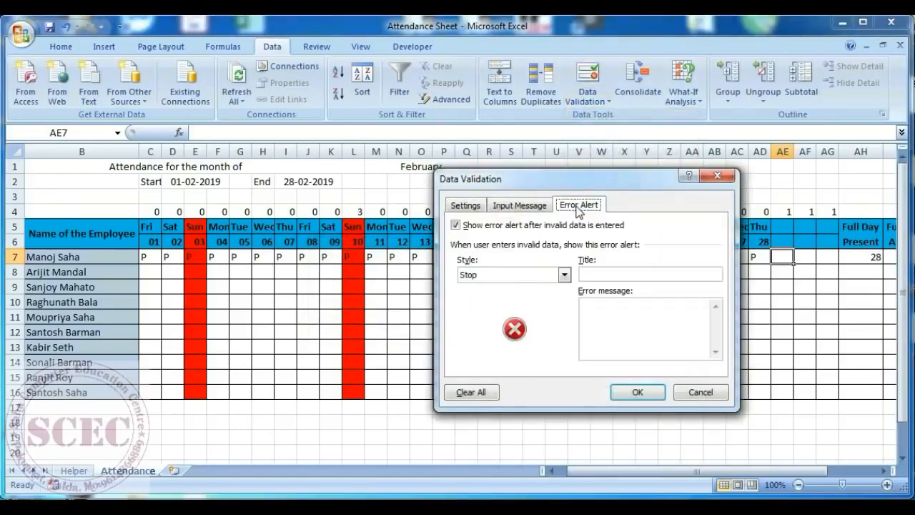
click(596, 274)
text(wARNING)
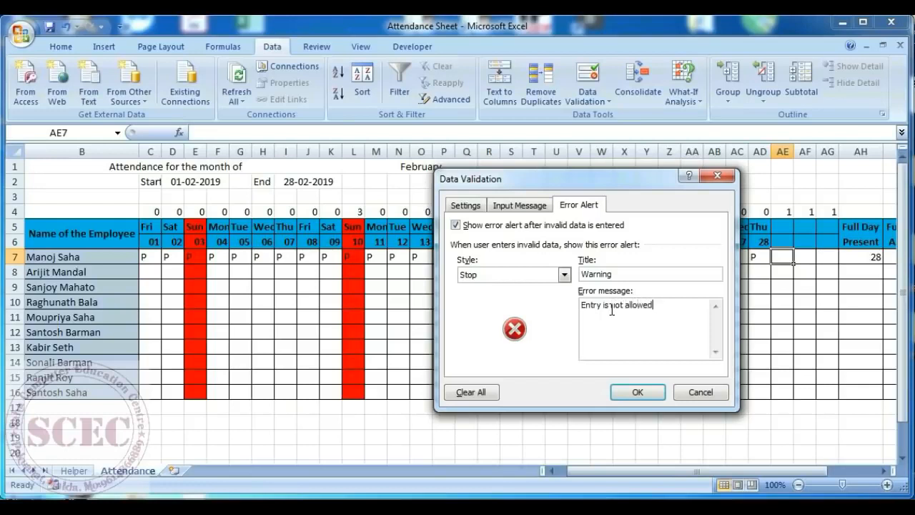
click(637, 393)
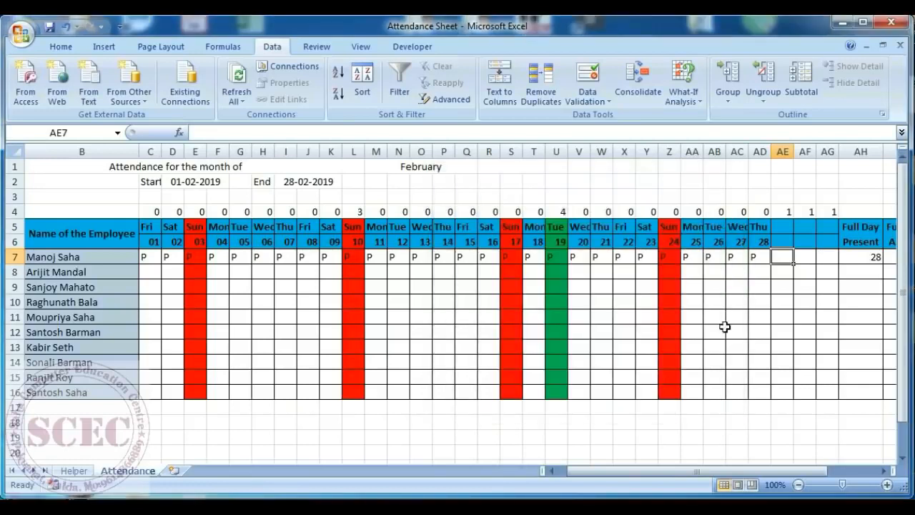
Test the custom error alert by trying to enter p in AE7, and cancel the entry
text(p)
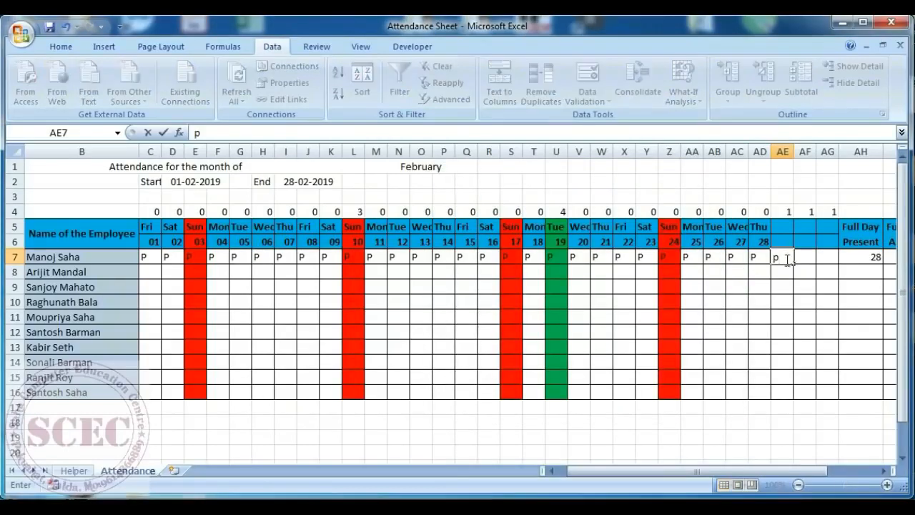
key(Return)
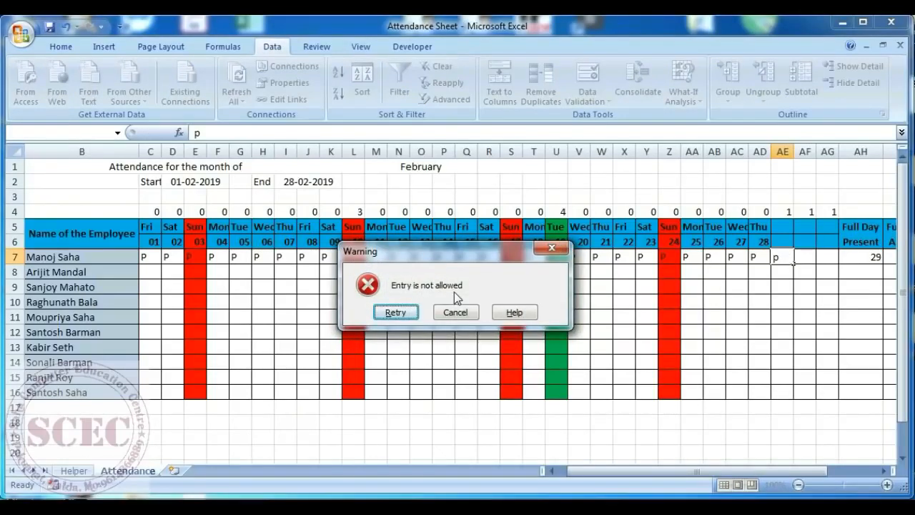
click(454, 312)
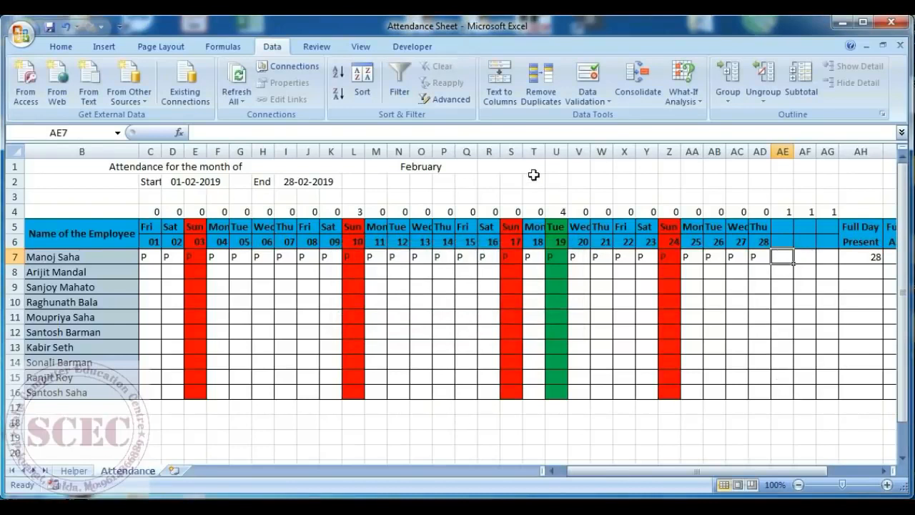
Set the month in M1 to January and try entering p in AF7 for day 30
click(440, 168)
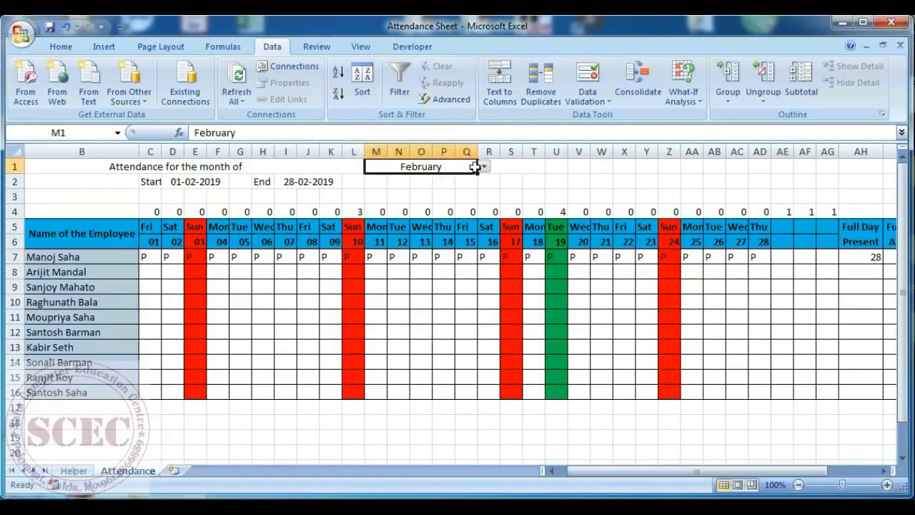
click(483, 165)
scroll(476, 180, up, 1)
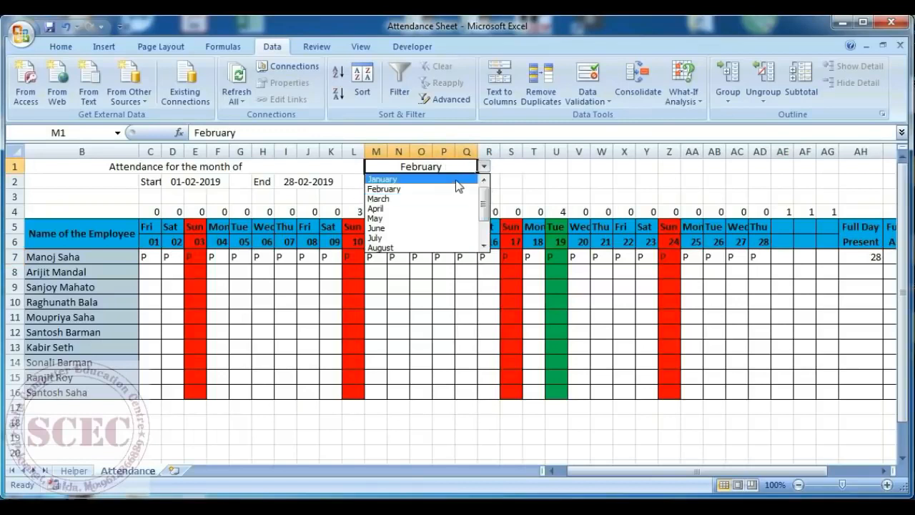
click(456, 179)
click(812, 259)
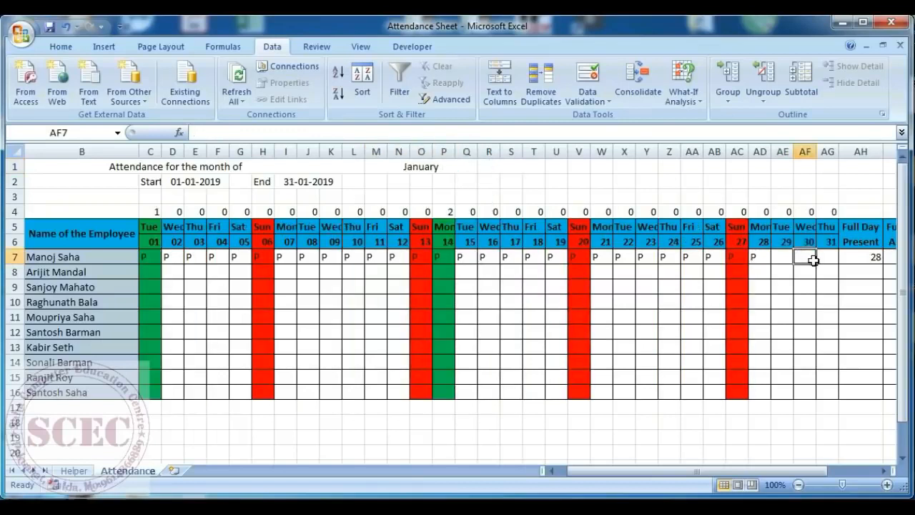
text(p)
key(Return)
click(801, 262)
Set the month in M1 back to February and try entering P in the undated cell AE7 again, cancelling each attempt
click(423, 168)
click(484, 166)
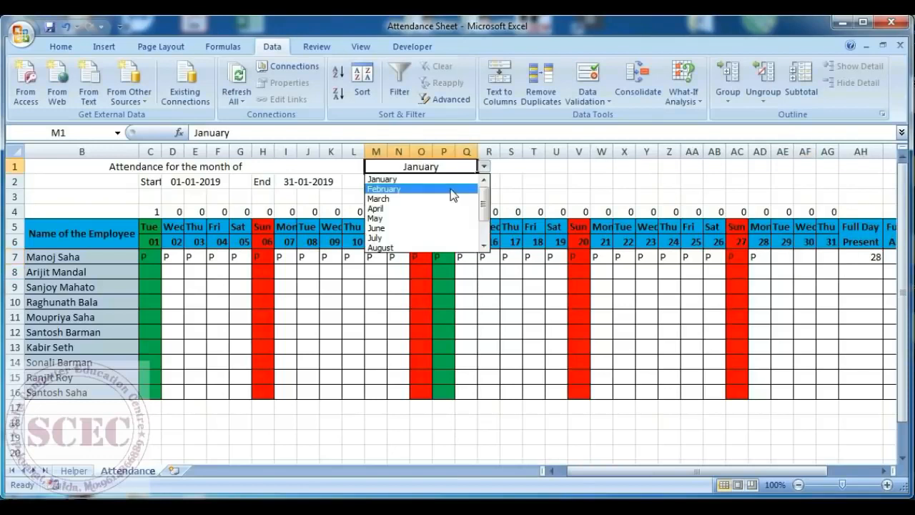
click(451, 194)
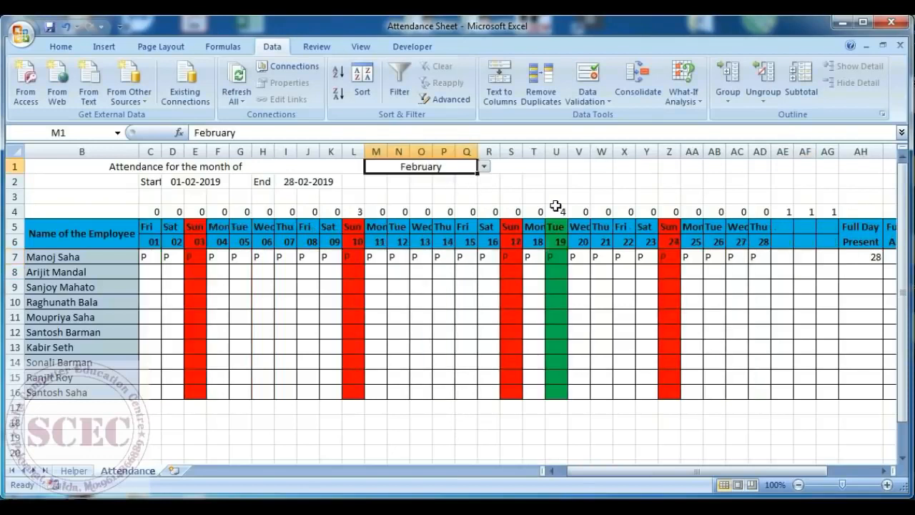
click(782, 256)
text(P)
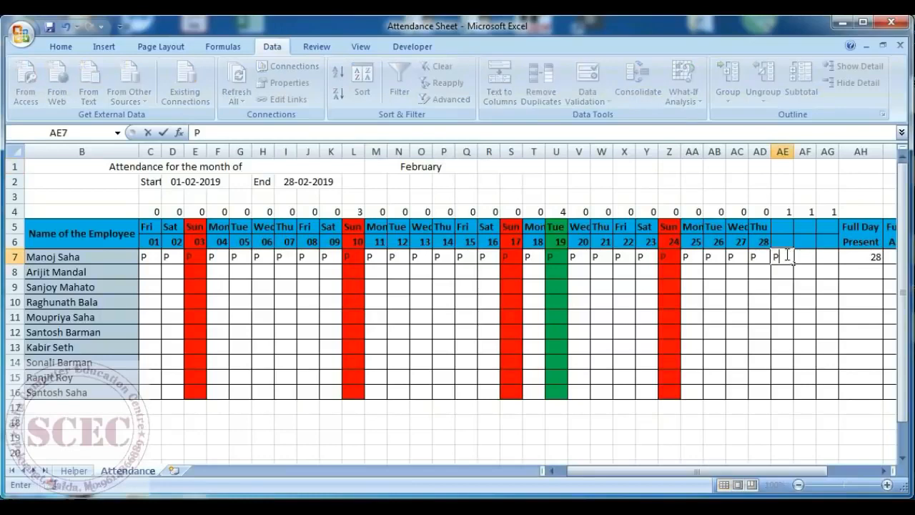
key(Return)
click(467, 316)
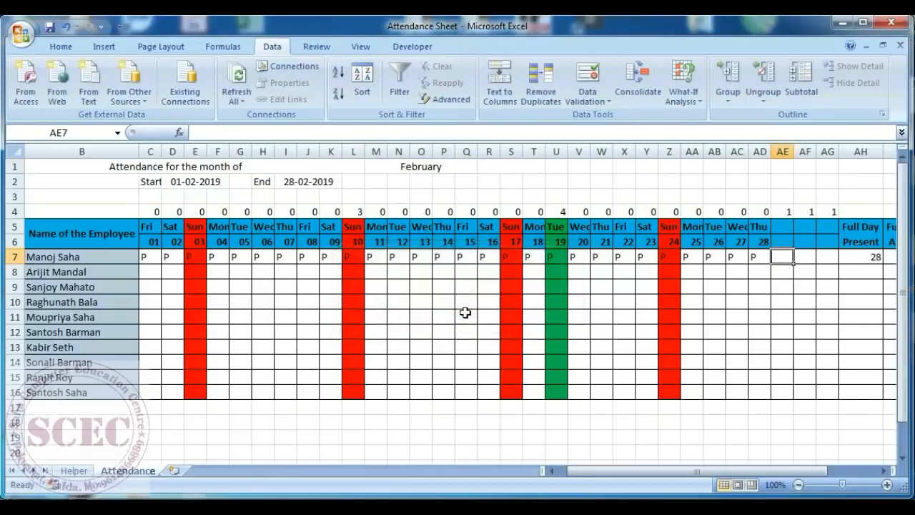
text(p)
key(Return)
key(Escape)
Examine the first employee's working-day entries outside Sundays and the holiday, the AH7 count formula and the helper formulas in C4 and C5
drag(153, 256, 796, 253)
click(849, 257)
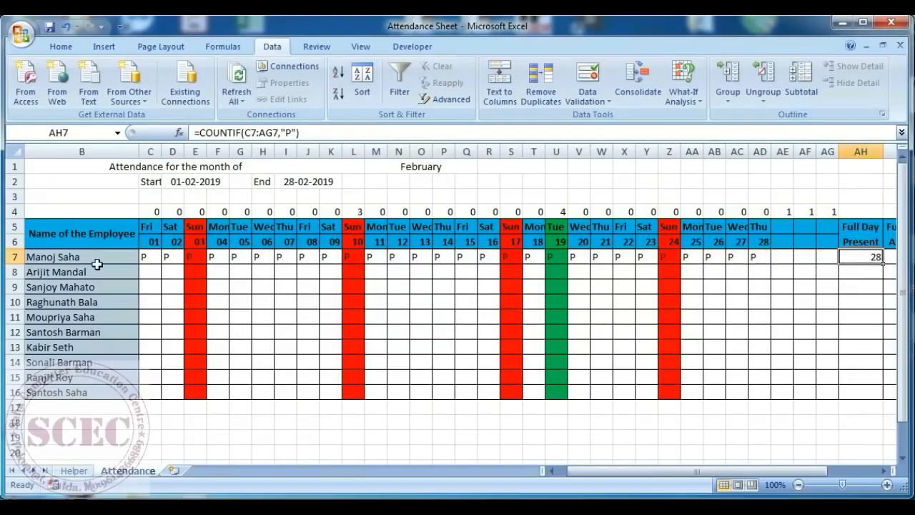
drag(148, 258, 492, 258)
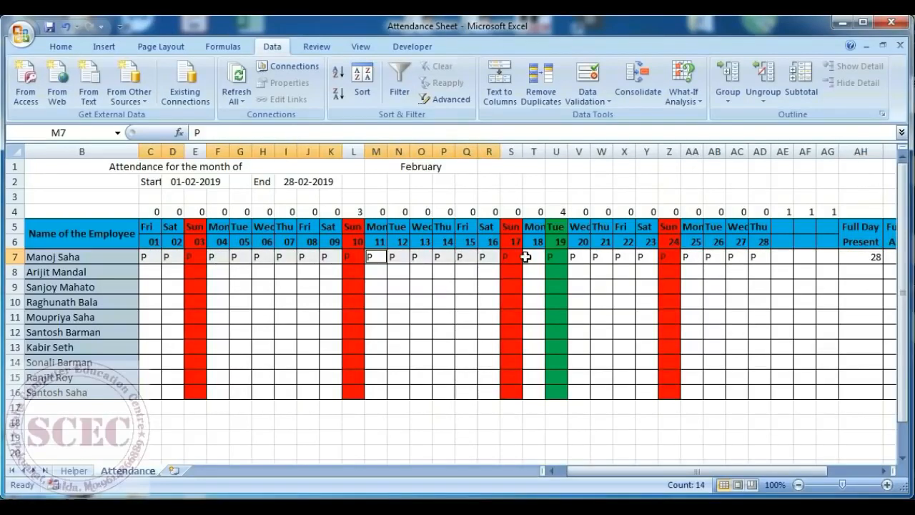
ctrl+click(532, 257)
drag(579, 258, 756, 255)
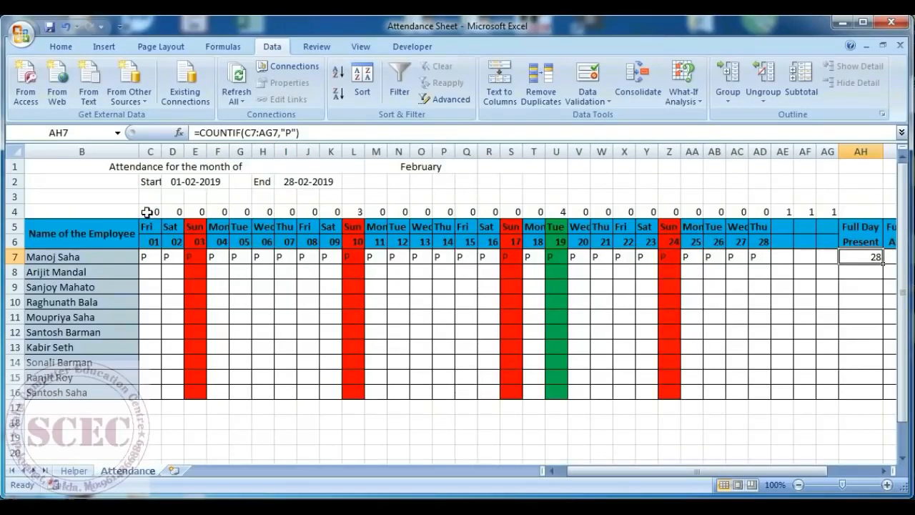
click(148, 212)
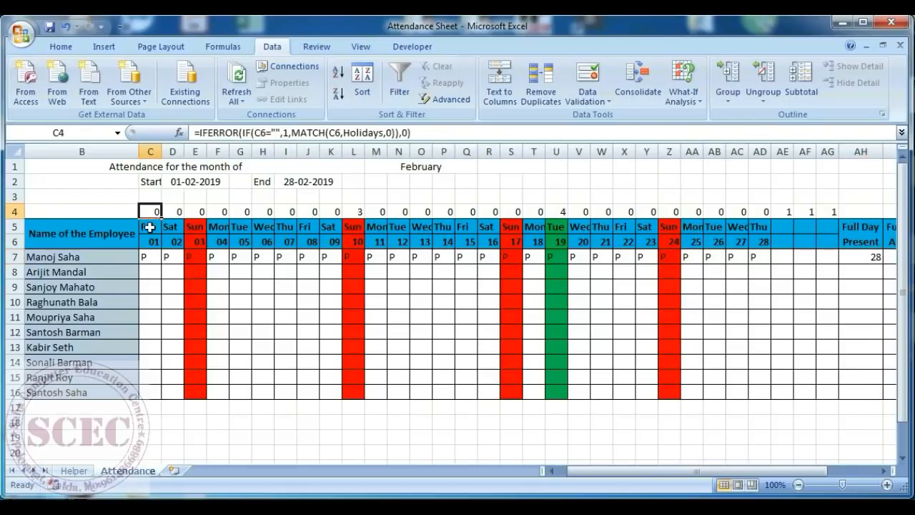
click(150, 227)
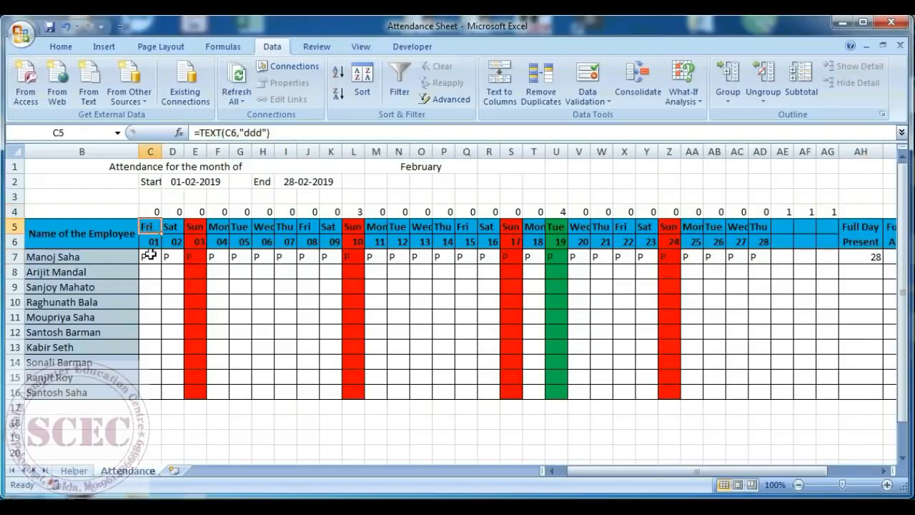
click(147, 255)
Change the Full Day Present formula in AH7 from COUNTIF to COUNTIFS, keeping C7:AG7,"P" as the first condition and making room for another
double_click(847, 256)
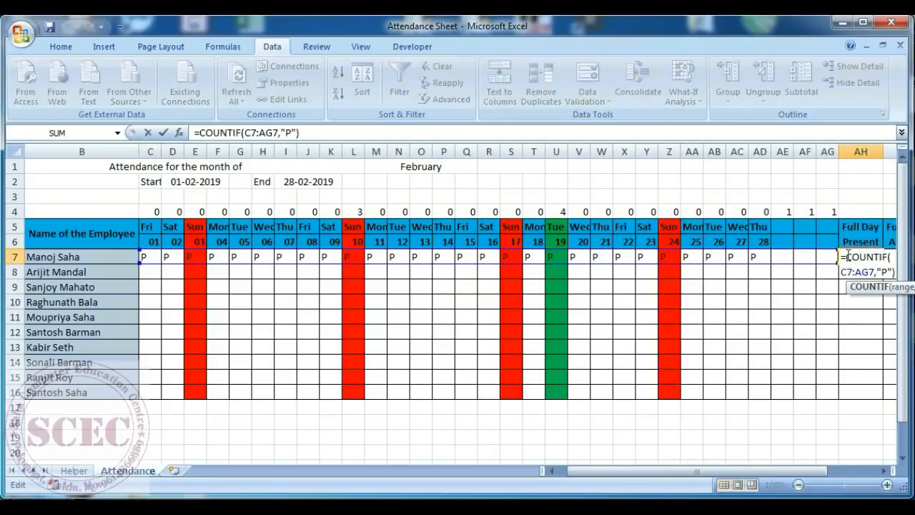
click(886, 470)
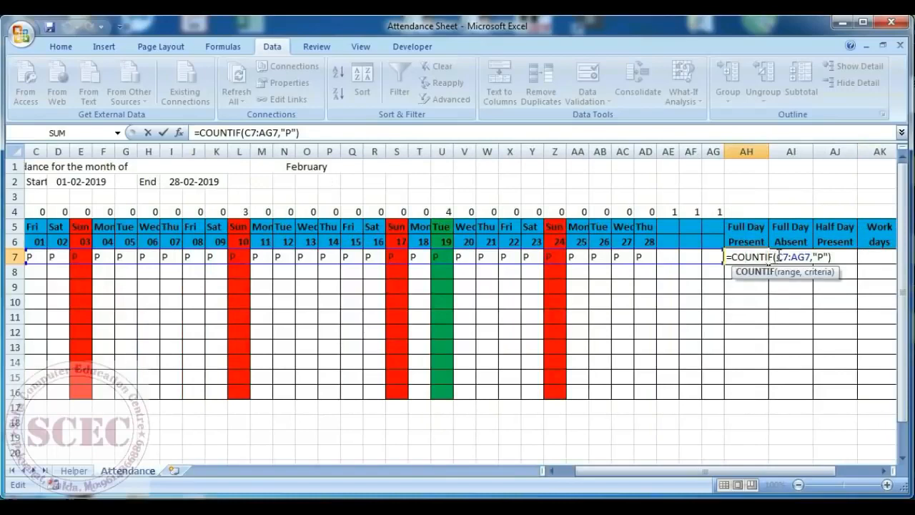
click(778, 257)
text(S)
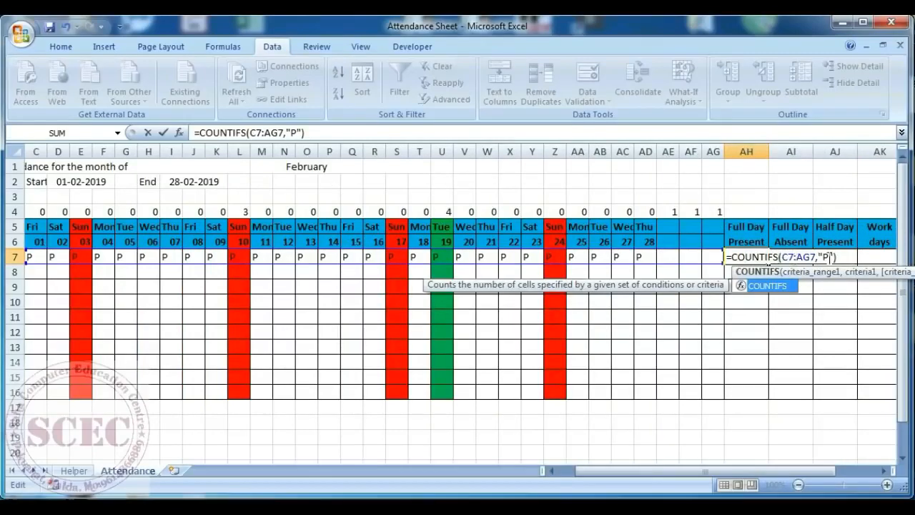
text(,)
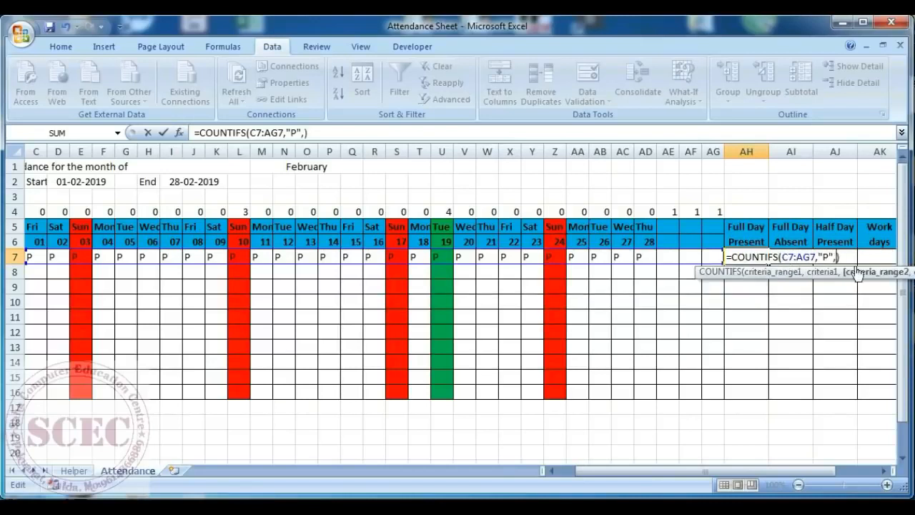
click(763, 275)
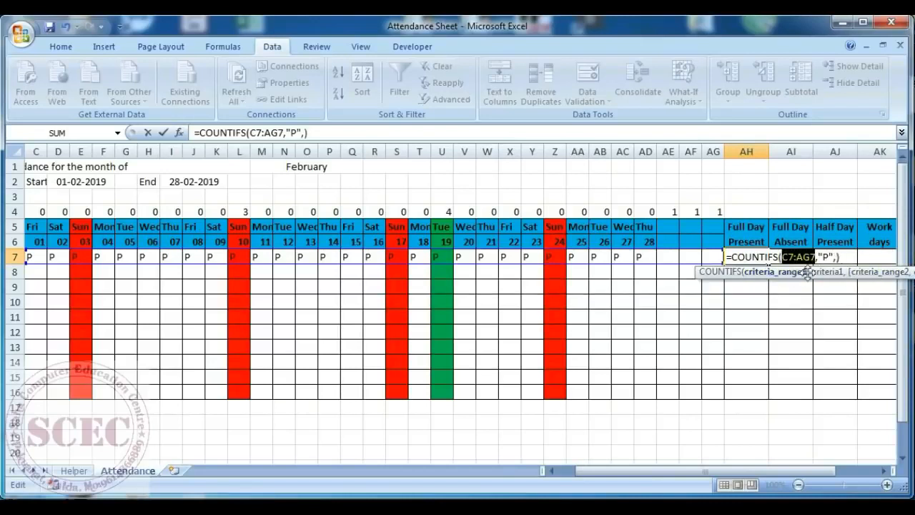
click(827, 273)
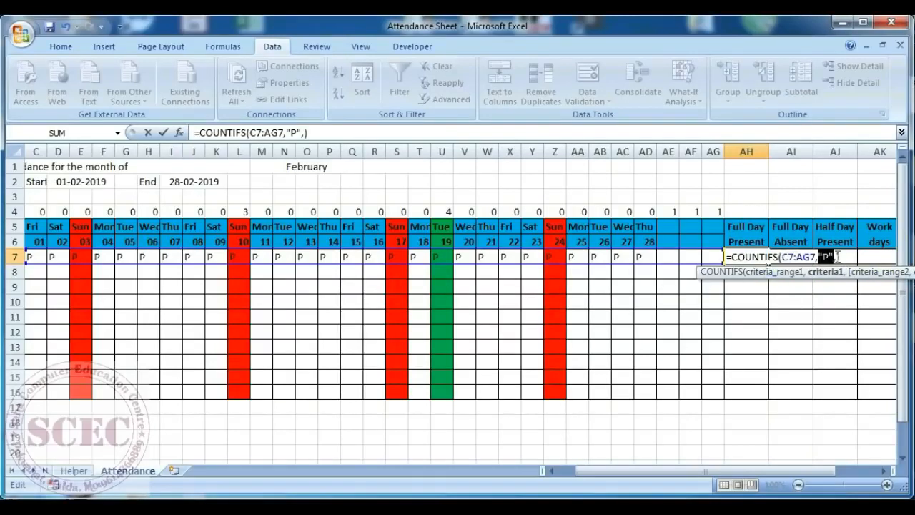
click(849, 257)
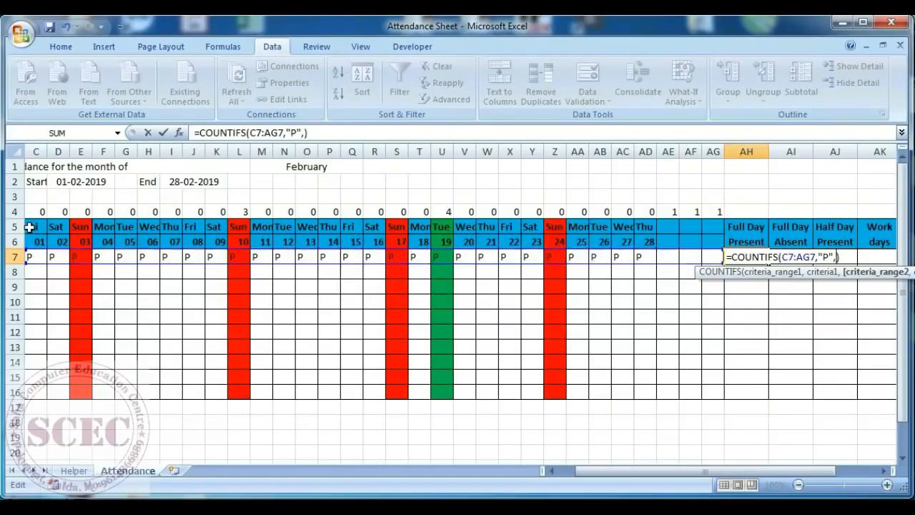
Extend the AH7 formula with the conditions C5:AG5,"<>SUN" and C4:AG4,0 to exclude Sundays and holidays, and complete it
drag(29, 227, 708, 224)
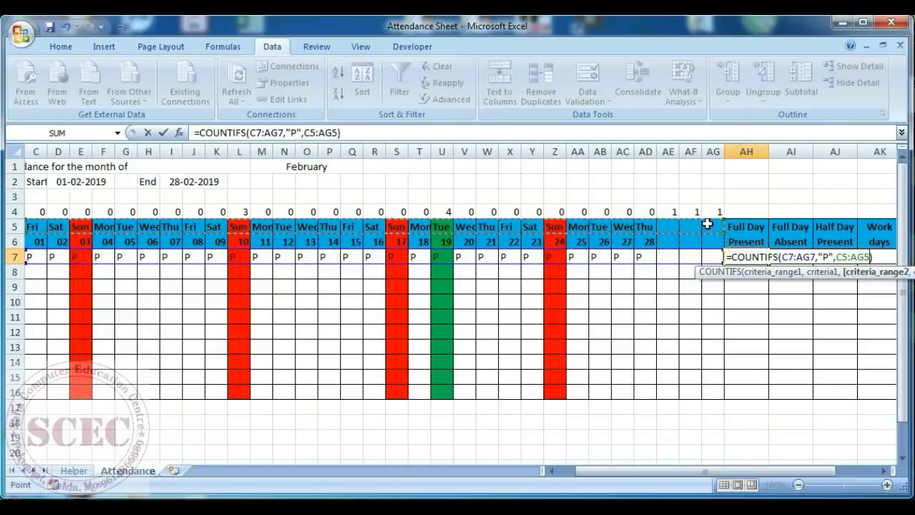
text(,)
text("<>")
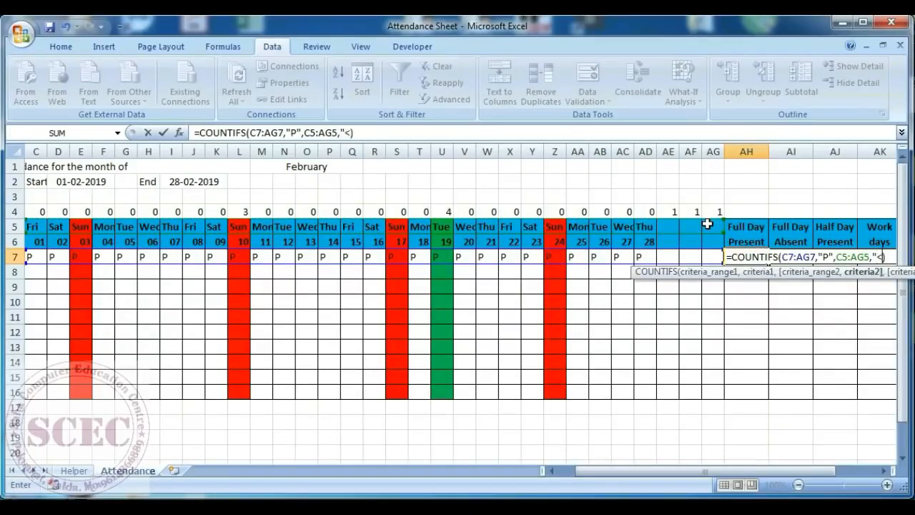
text(sUN)
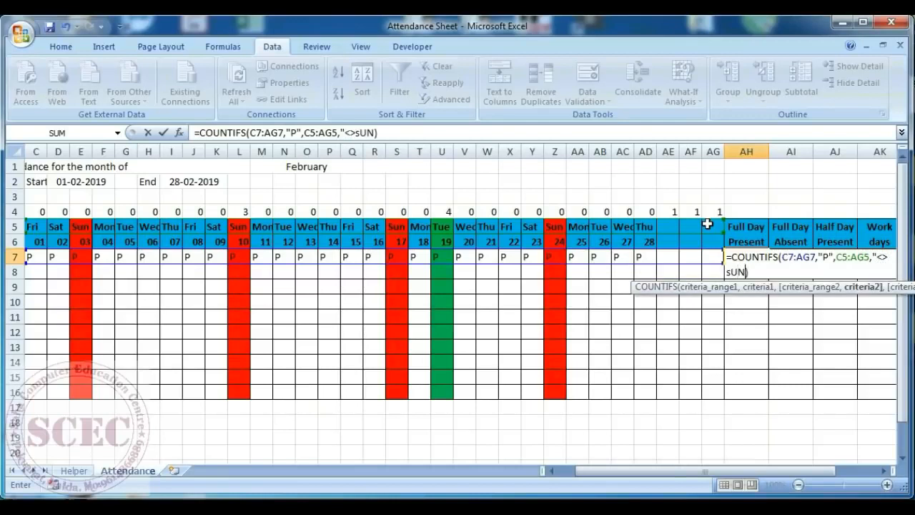
text(",)
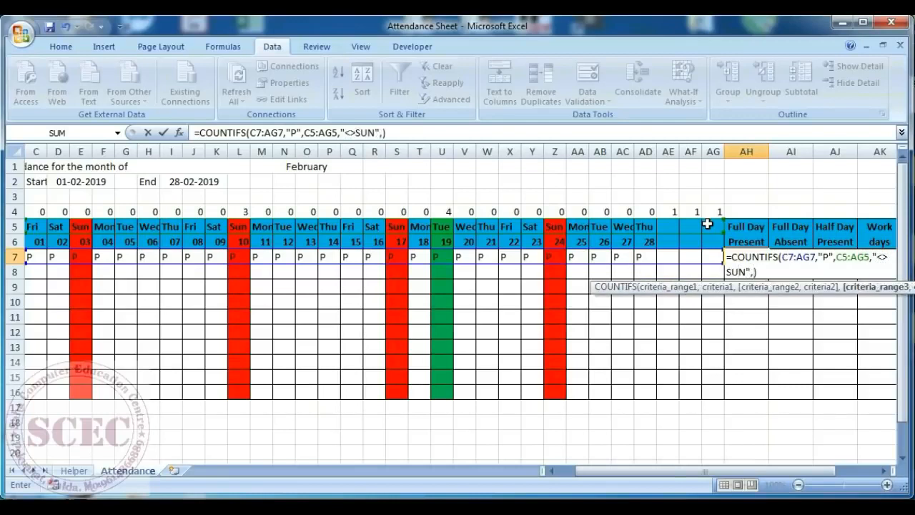
drag(35, 213, 707, 212)
text(,)
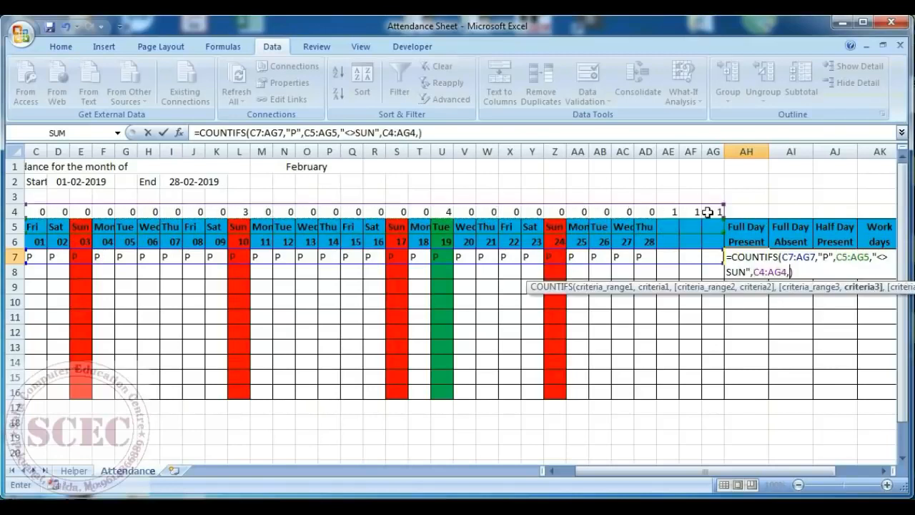
text(0)
key(Return)
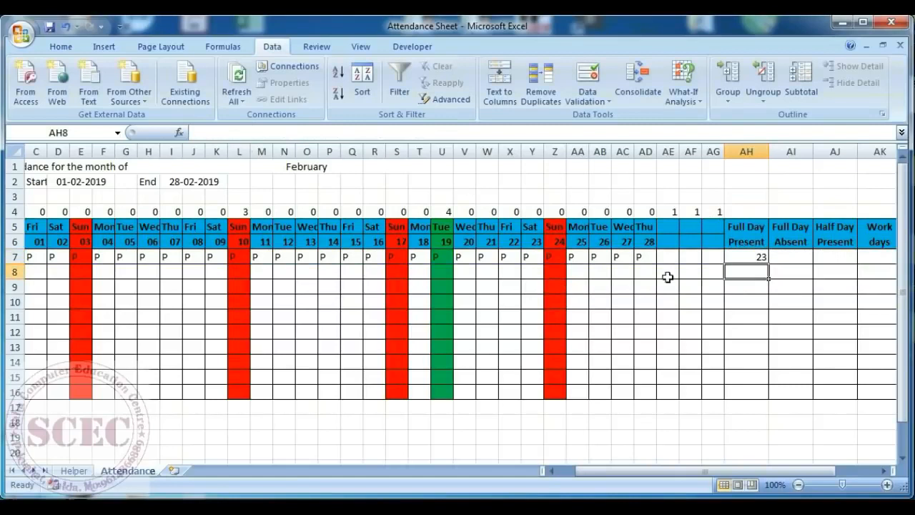
click(759, 255)
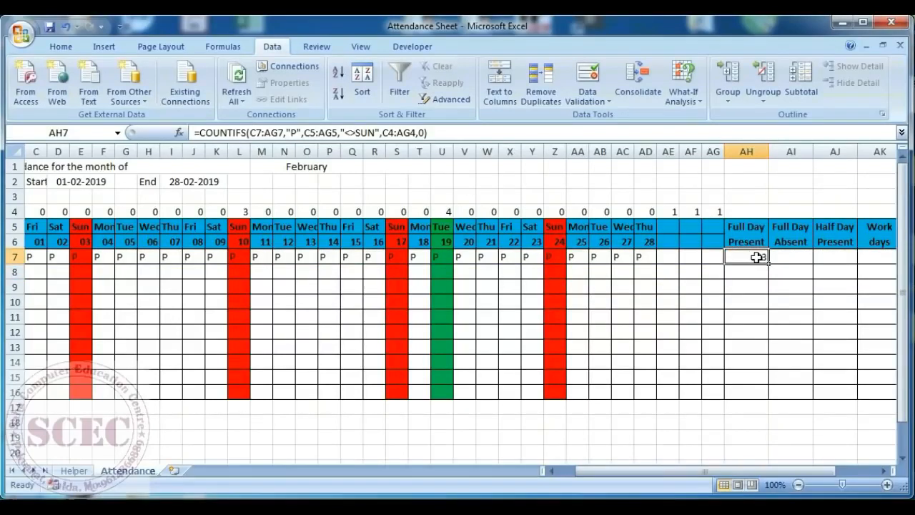
Start a COUNTIFS formula in the Full Day Absent cell AI7 with C7:AG7,"A" as its first condition
click(789, 257)
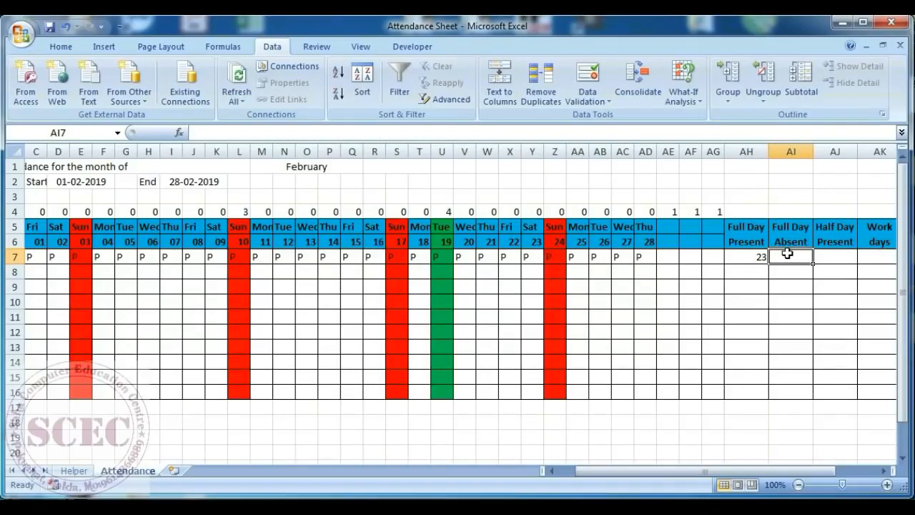
text(=)
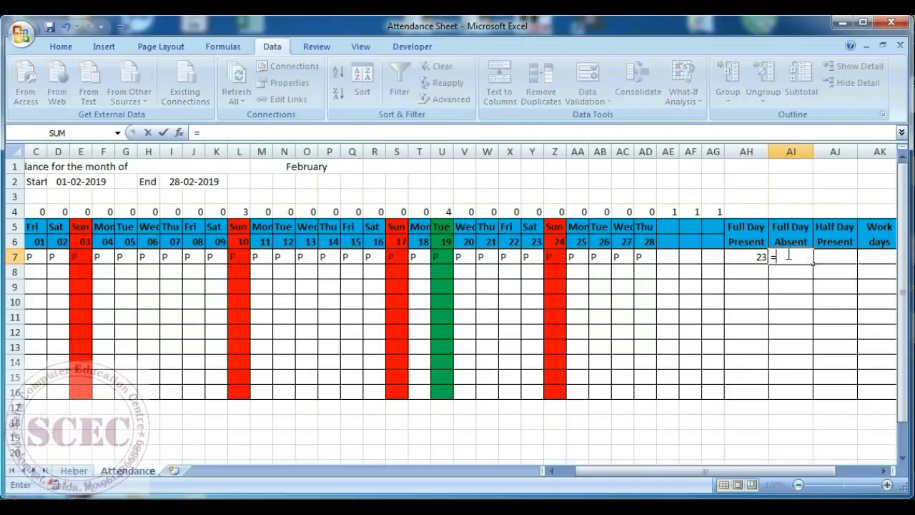
text(COUN)
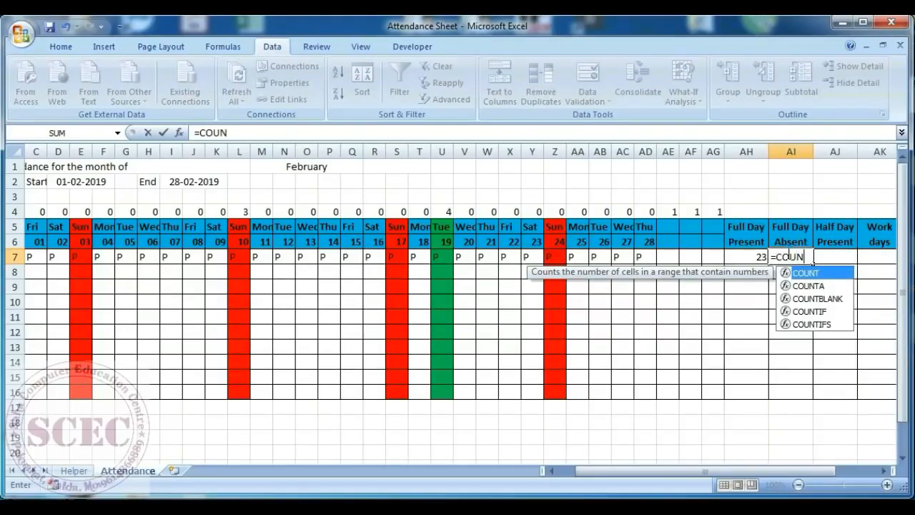
text(TIFS()
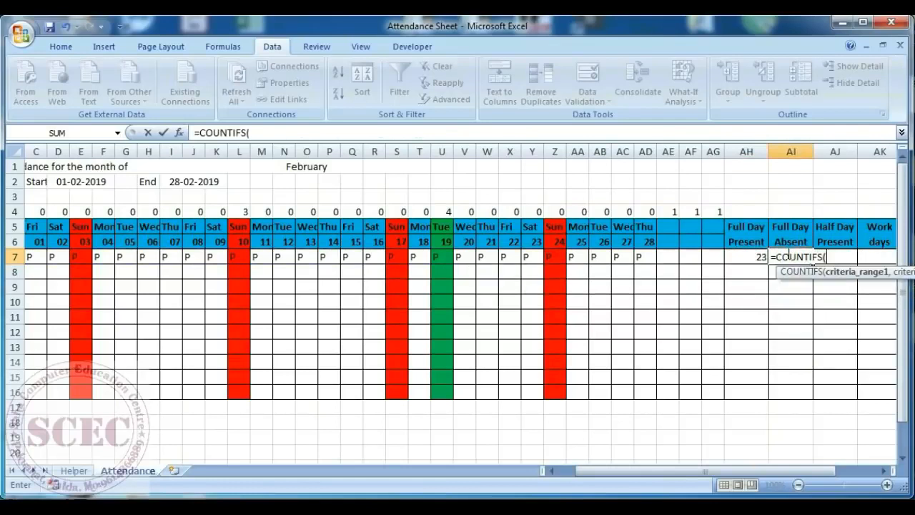
drag(29, 257, 704, 261)
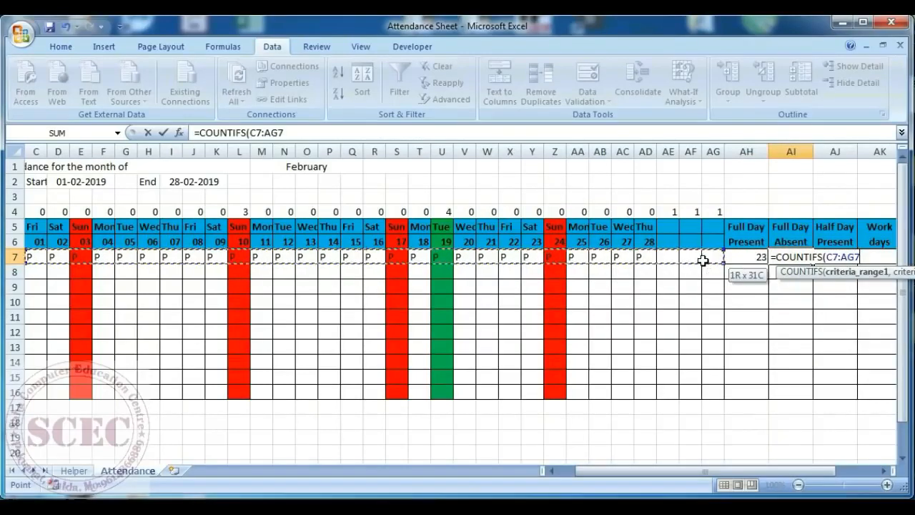
text(,)
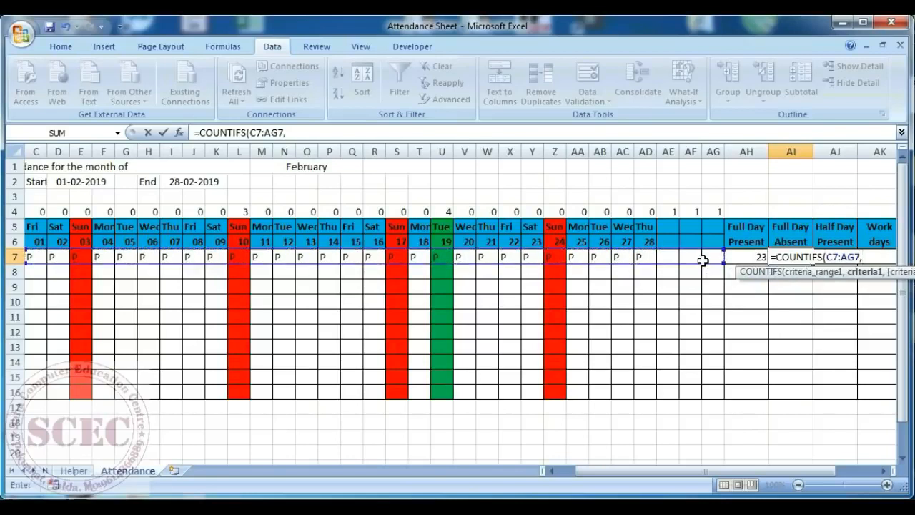
text("A",)
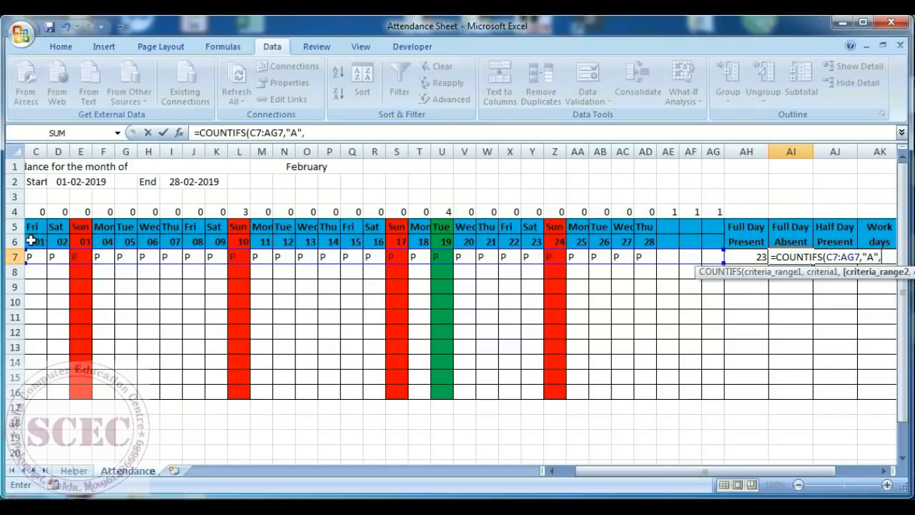
Add the conditions C5:AG5,"<>SUN" and C4:AG4,0 to the AI7 formula and complete it
drag(30, 226, 704, 227)
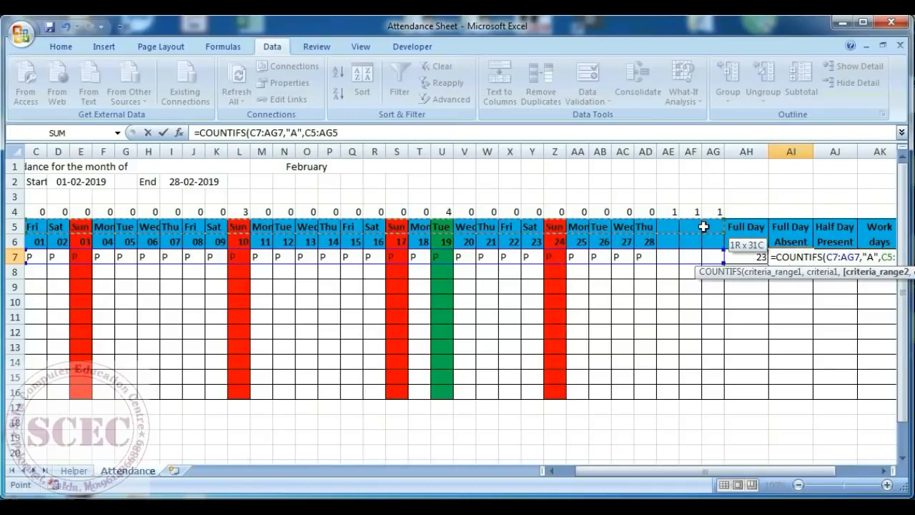
text(,"<)
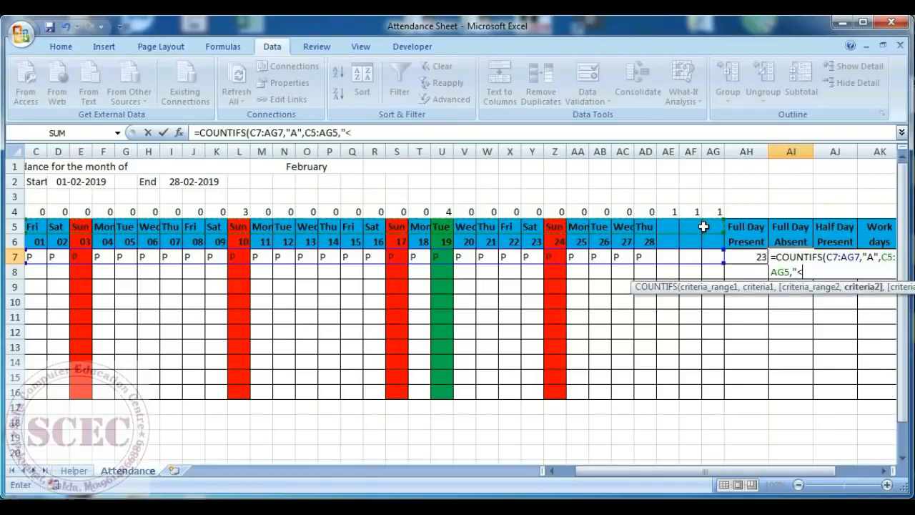
text(>SUN",)
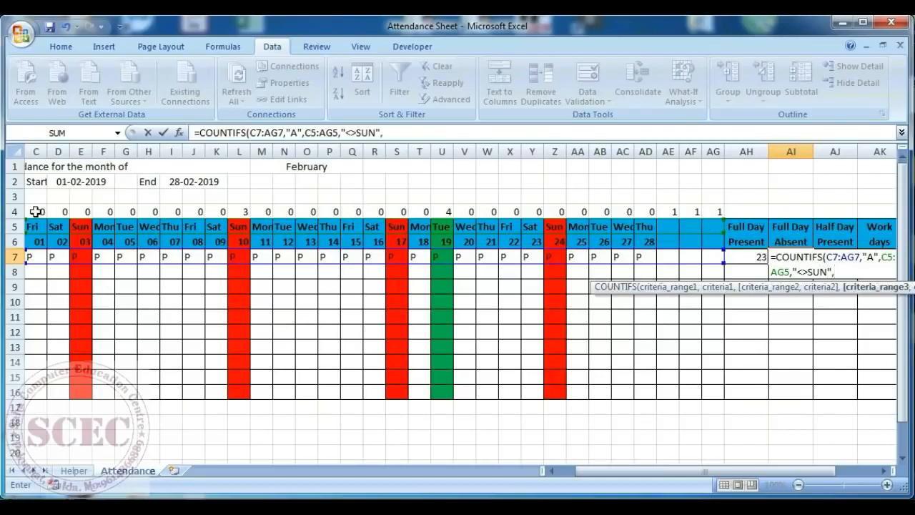
drag(36, 212, 704, 209)
text(,)
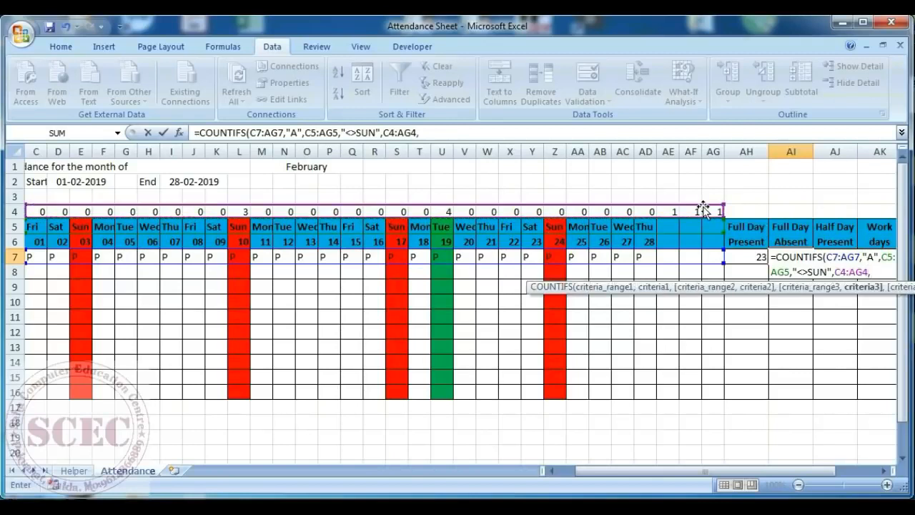
text(0))
key(Return)
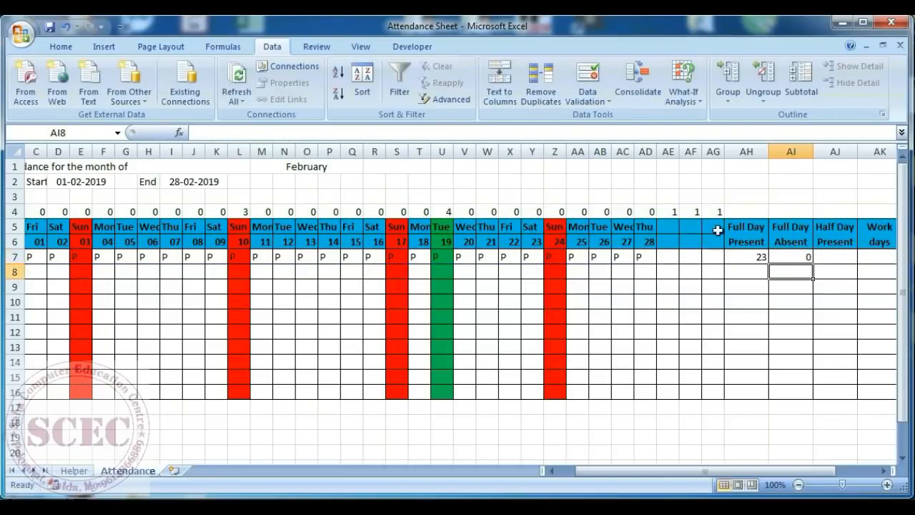
Test the absent count by entering A in AD7 for working day 28 and in Z7 for Sunday 24
click(646, 260)
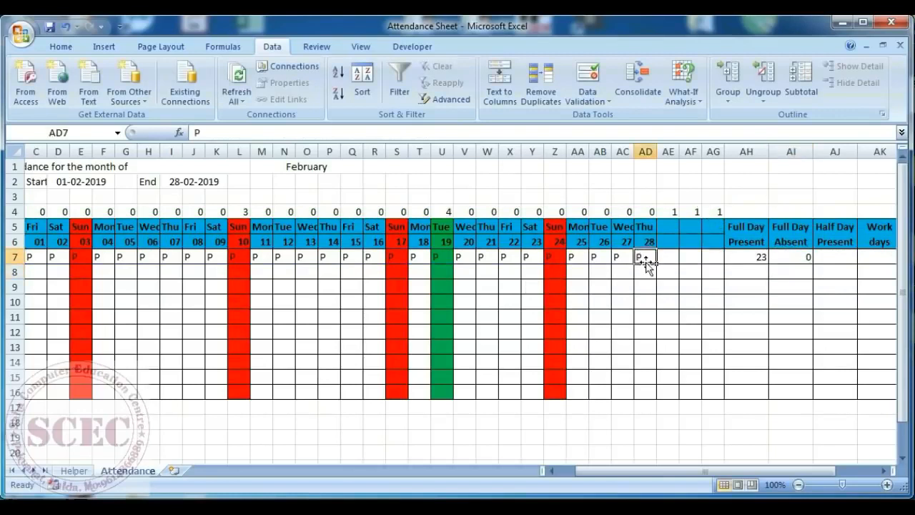
text(A)
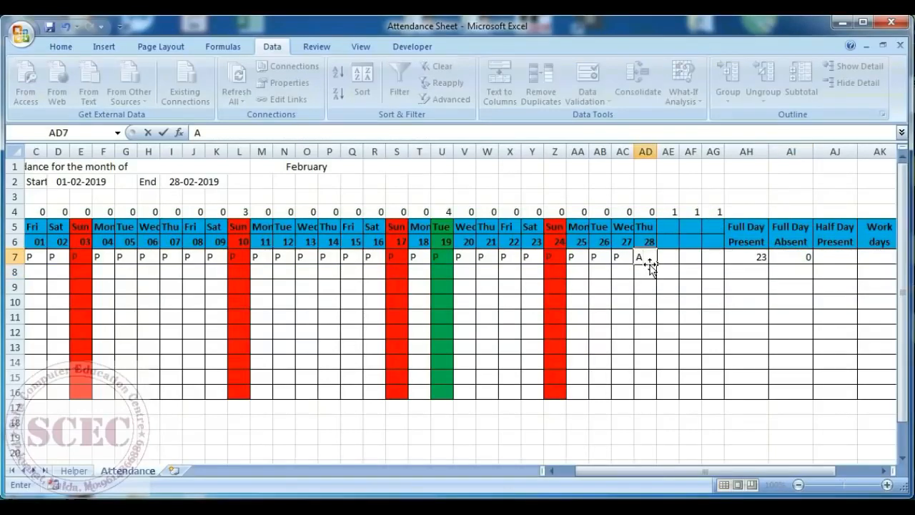
key(Return)
click(554, 258)
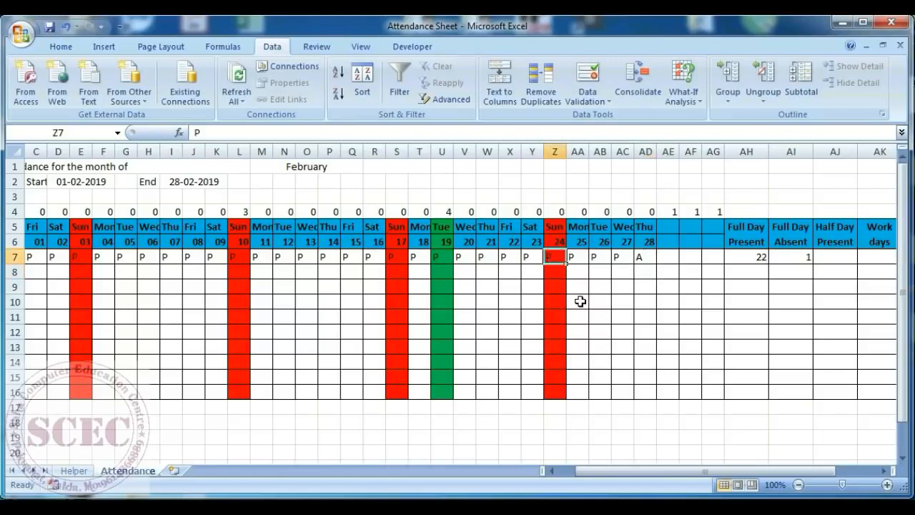
text(A)
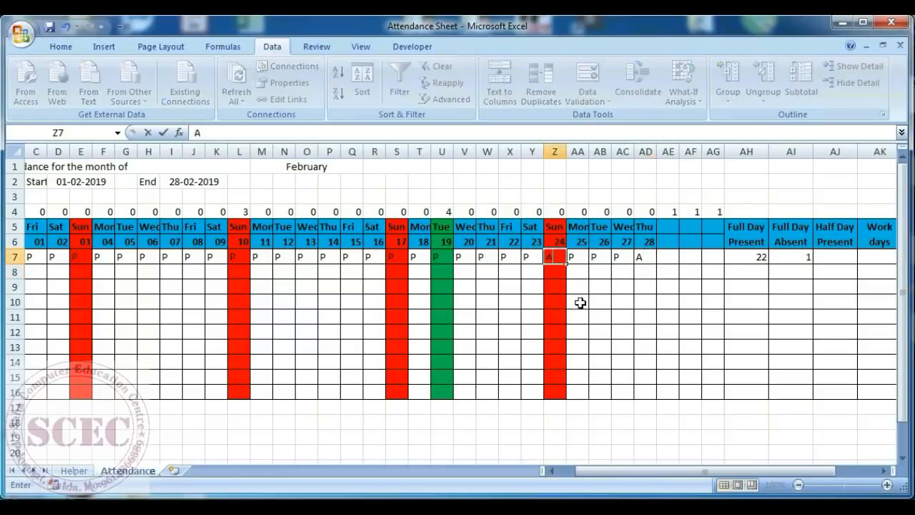
key(Return)
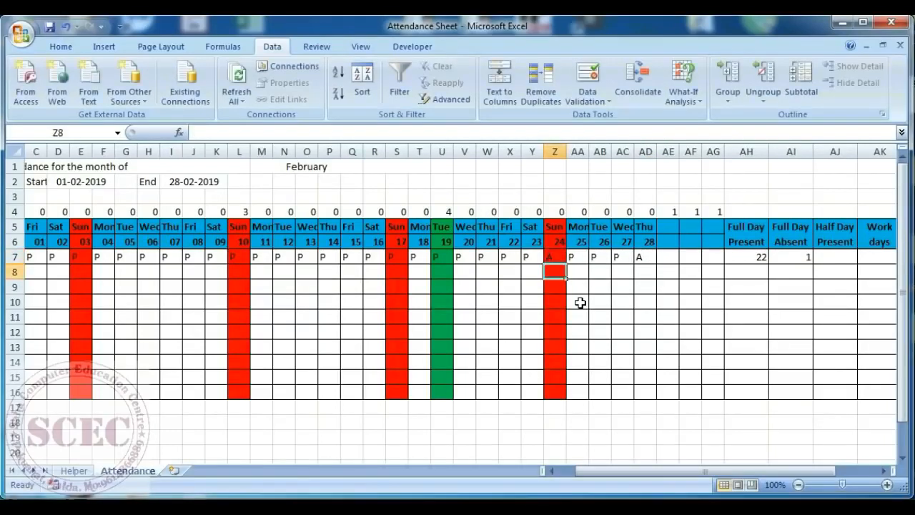
click(557, 259)
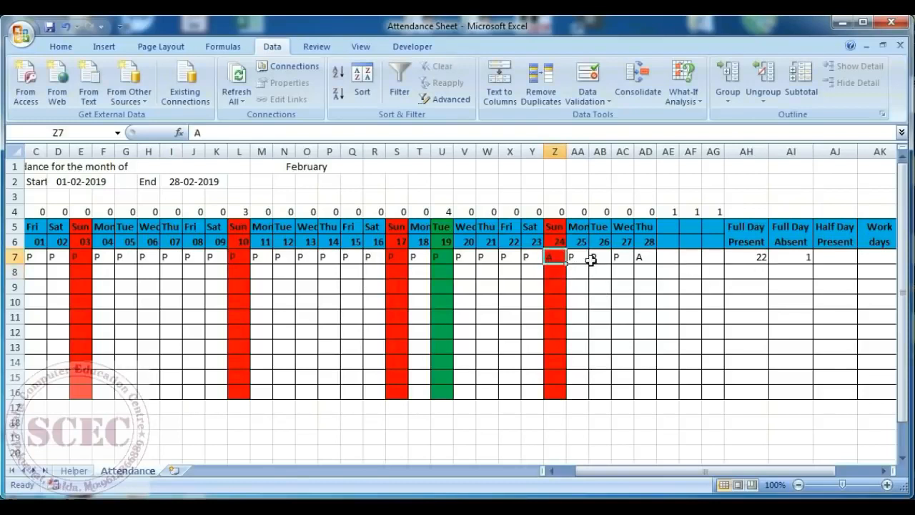
click(639, 258)
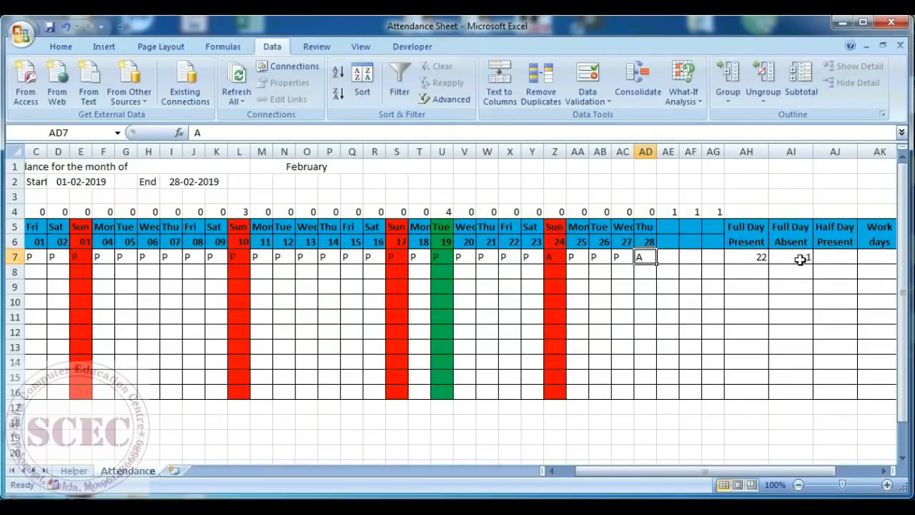
Start a COUNTIFS formula in the Half Day Present cell AJ7 with C7:AG7,"H" as its first condition
click(837, 258)
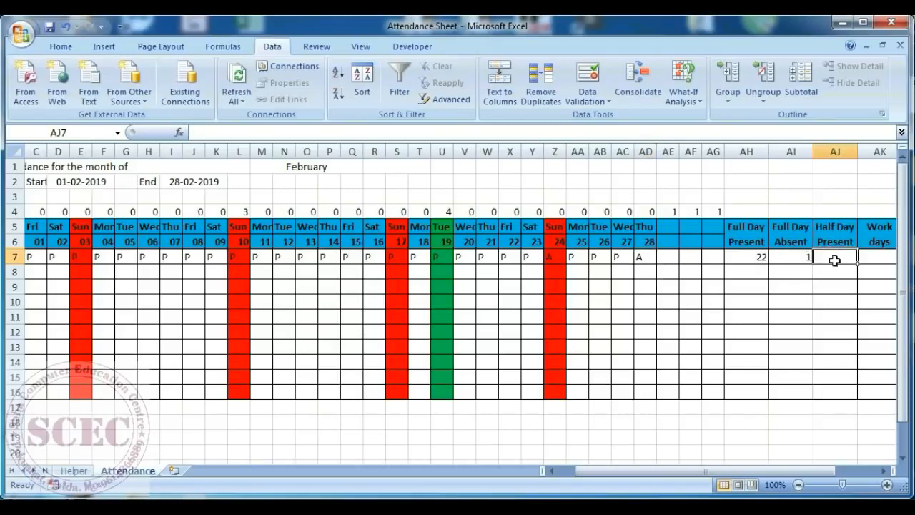
text(=)
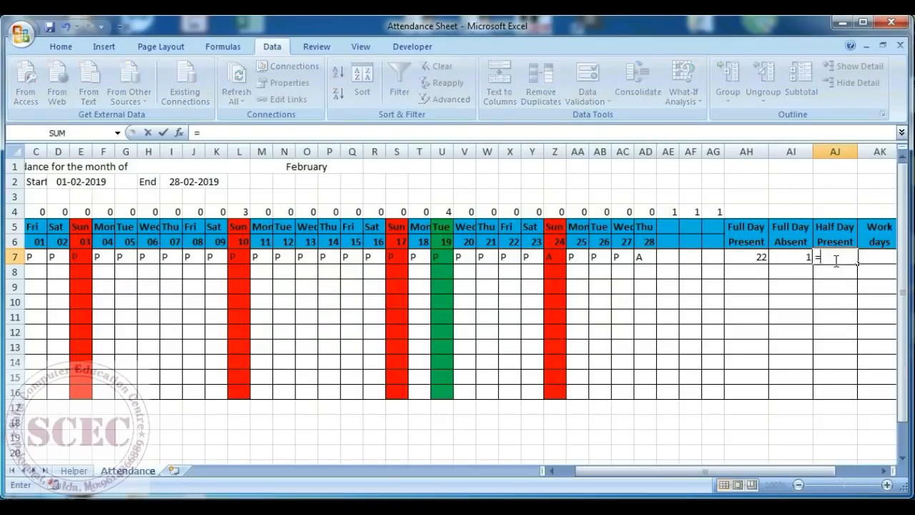
text(COUNT)
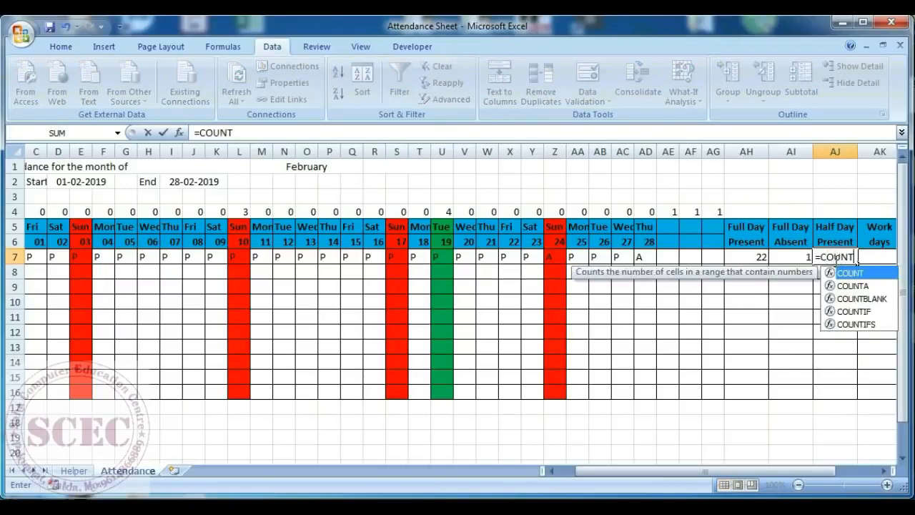
text(IFS()
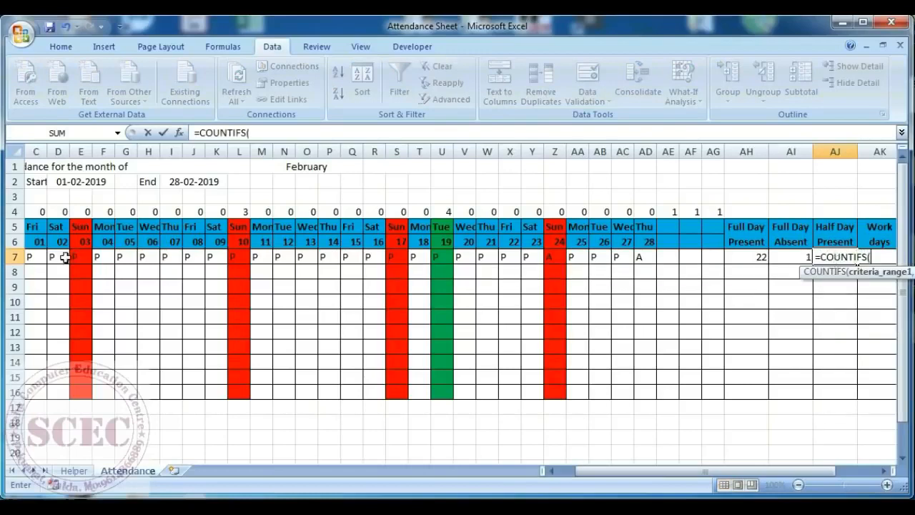
drag(34, 256, 711, 260)
text(,)
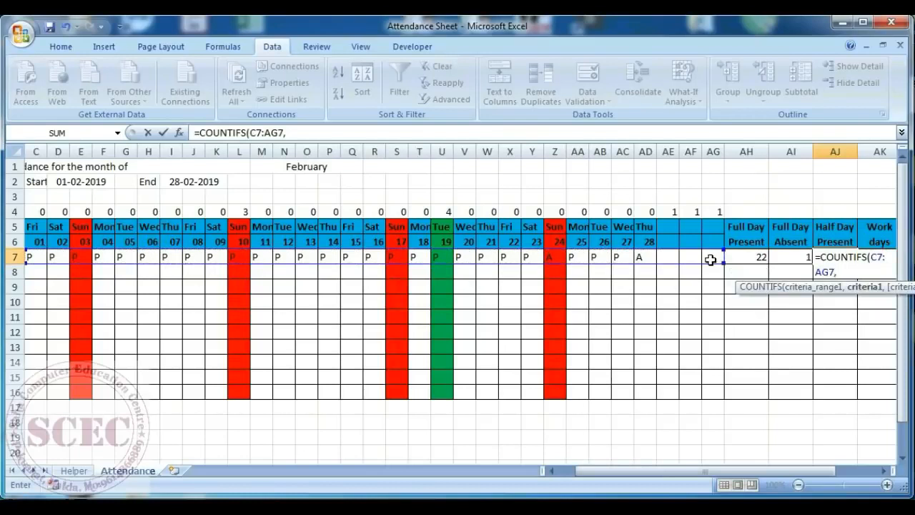
text("h",)
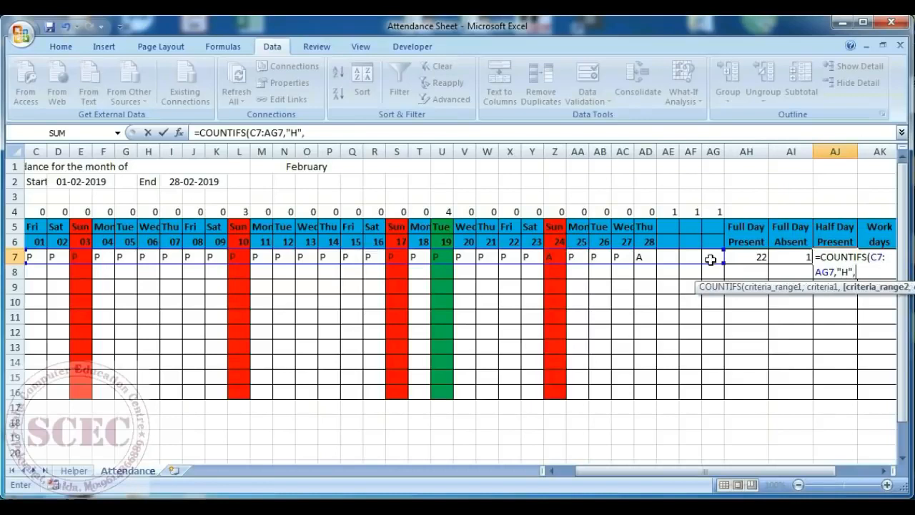
Add the conditions C5:AG5,"<>SUN" and C4:AG4,0 to the AJ7 formula and complete it
drag(34, 231, 707, 222)
text(,)
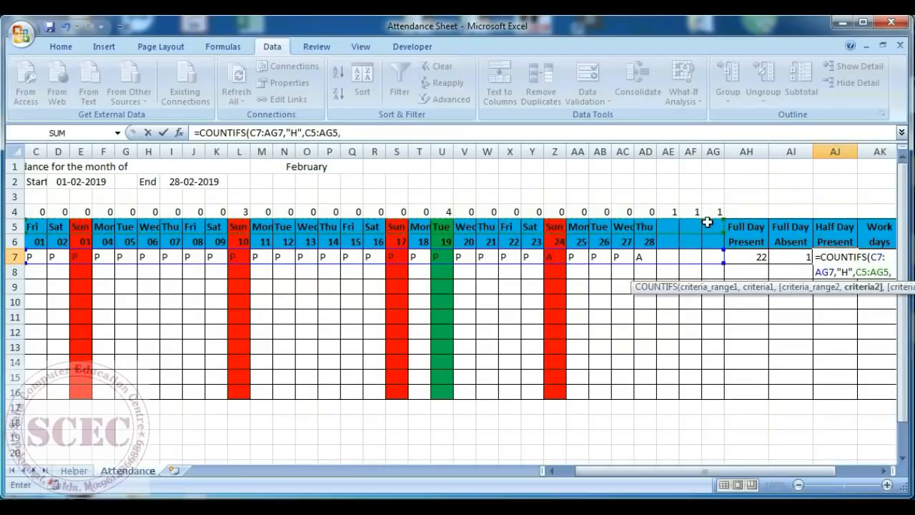
text("<)
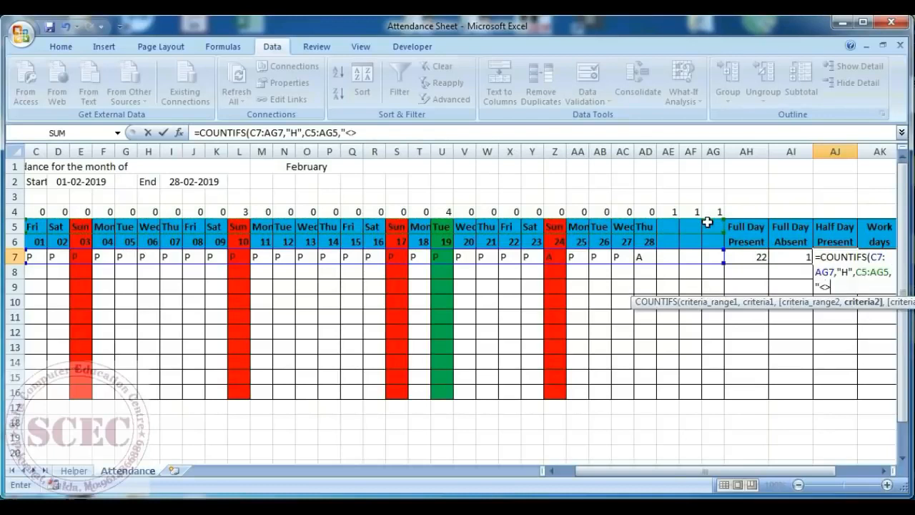
text(>SUN",)
drag(36, 212, 709, 210)
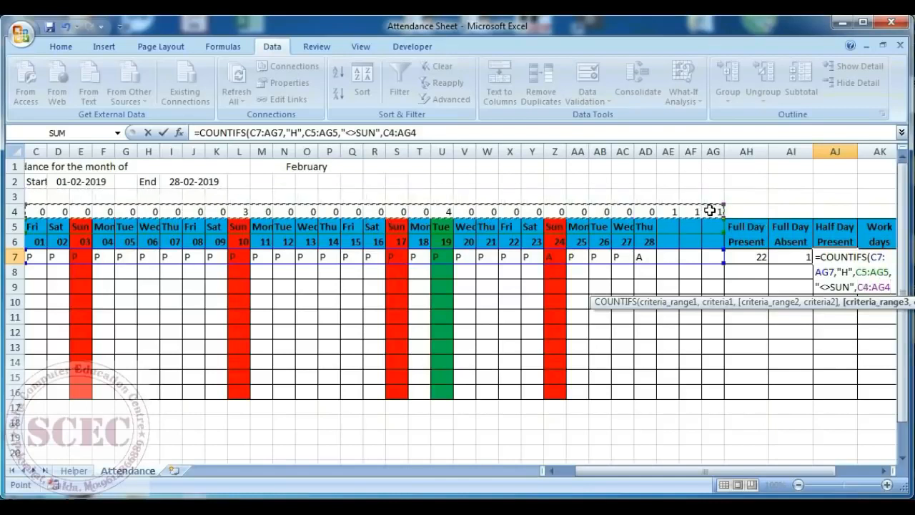
text(,0)
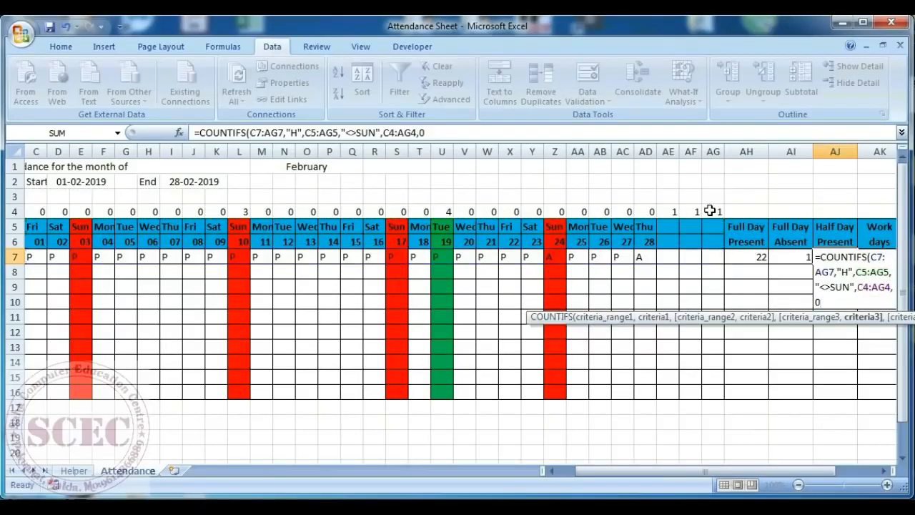
key(Return)
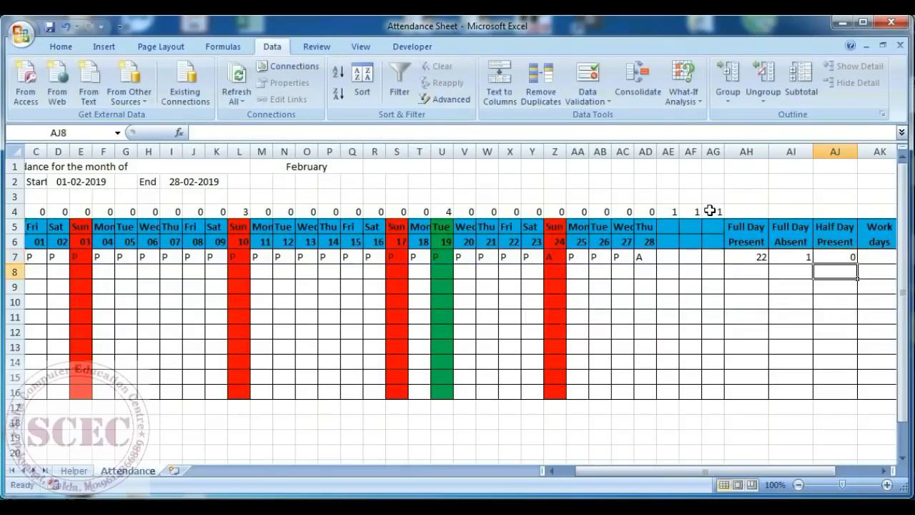
Test the half-day count by entering H in S7 for Sunday 17 and in T7 for working day 18
click(834, 256)
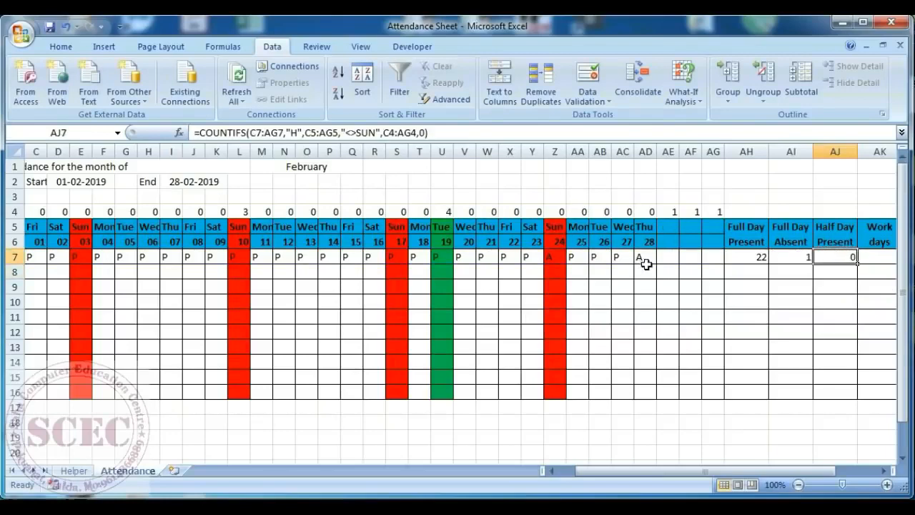
click(392, 263)
text(H)
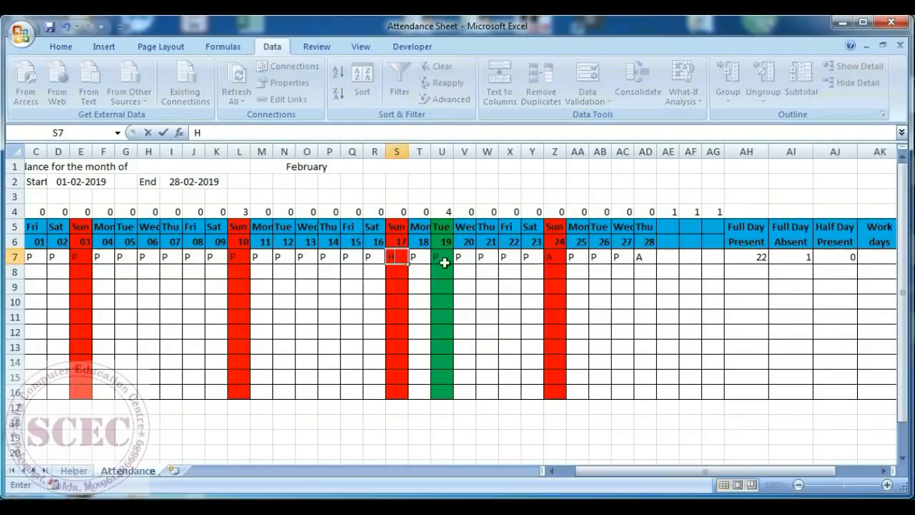
key(Tab)
text(H)
key(Tab)
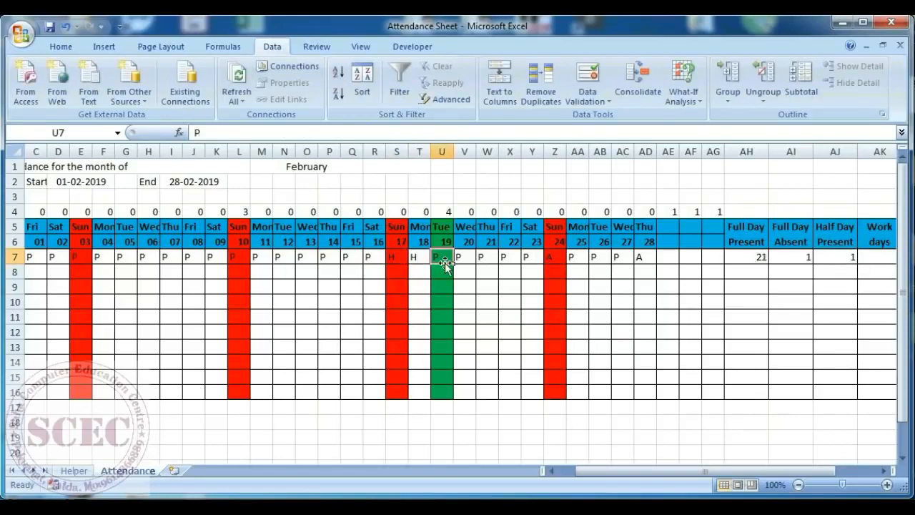
click(836, 265)
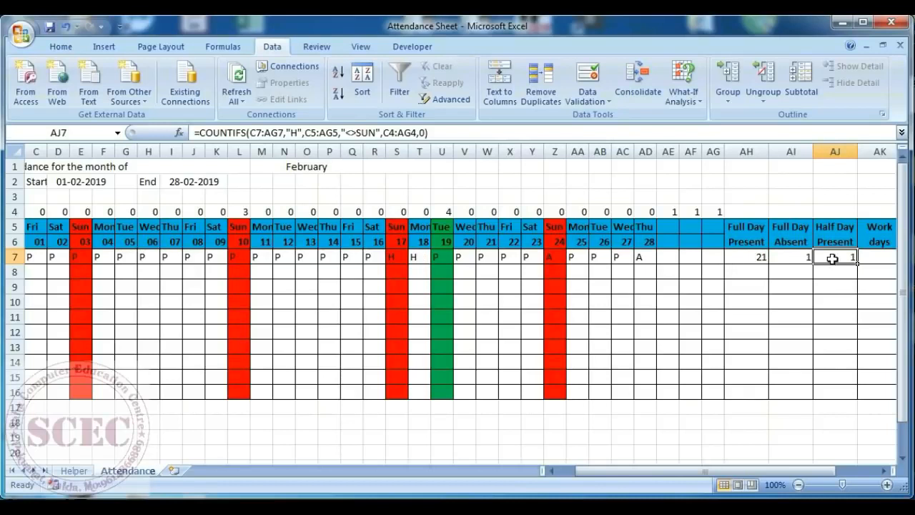
Start a COUNTIFS formula in the Work days cell AK7 with C5:AG5,"<>SUN" as its first condition
click(871, 257)
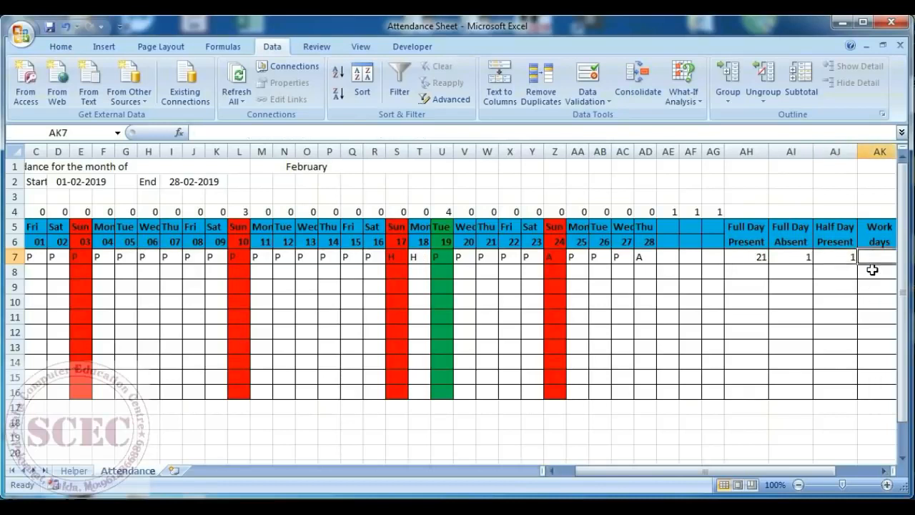
click(884, 471)
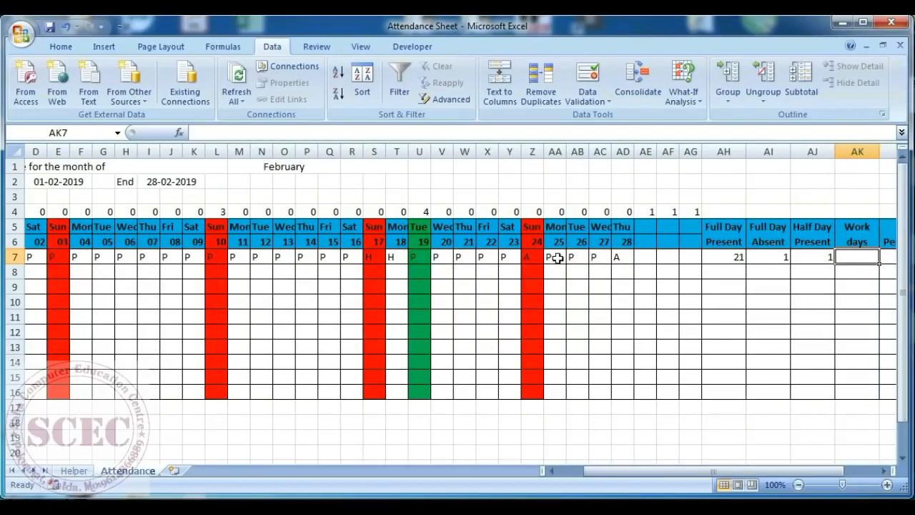
text(=COUN)
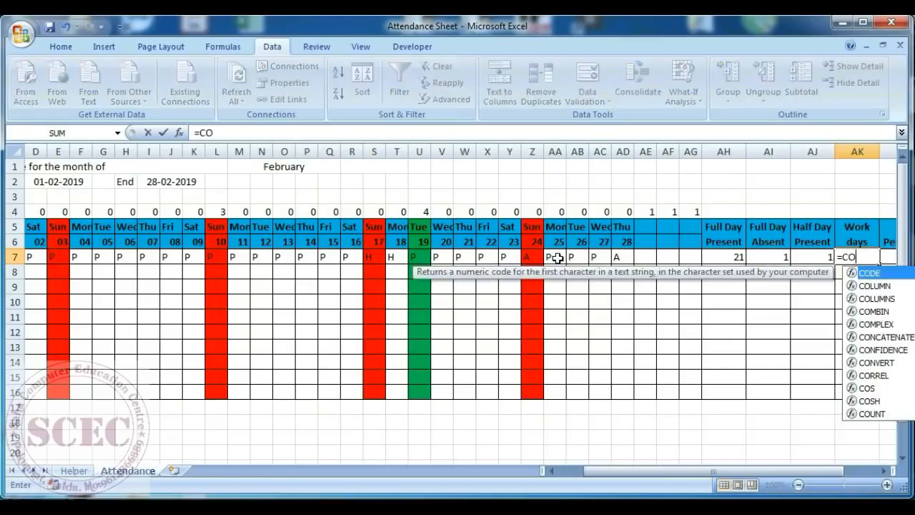
text(TI)
text(F)
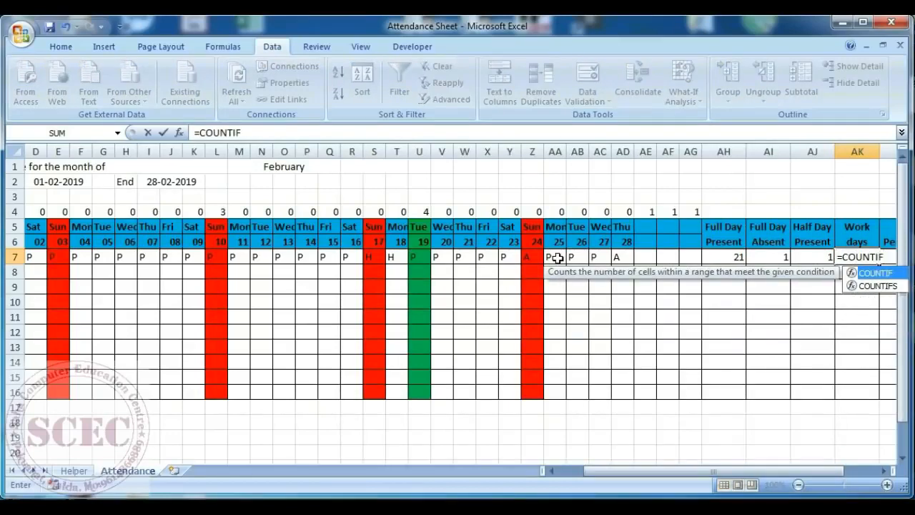
text(S()
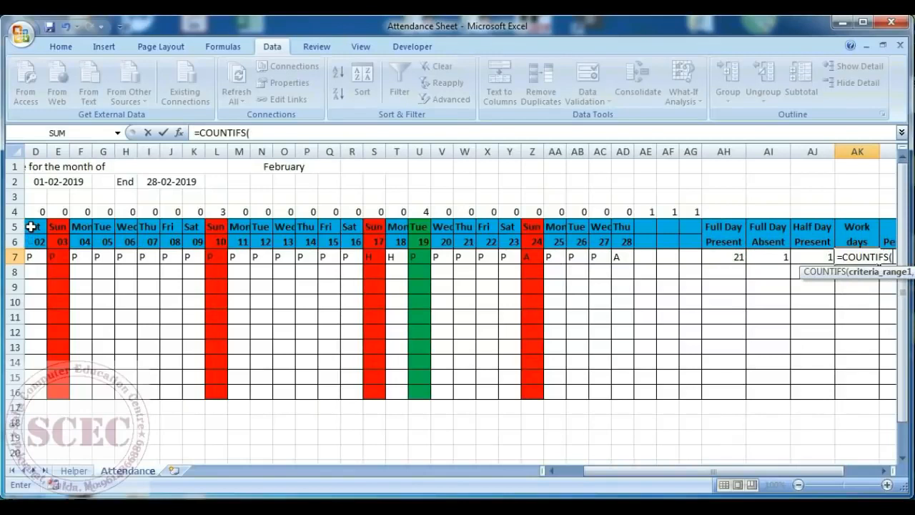
drag(31, 227, 707, 227)
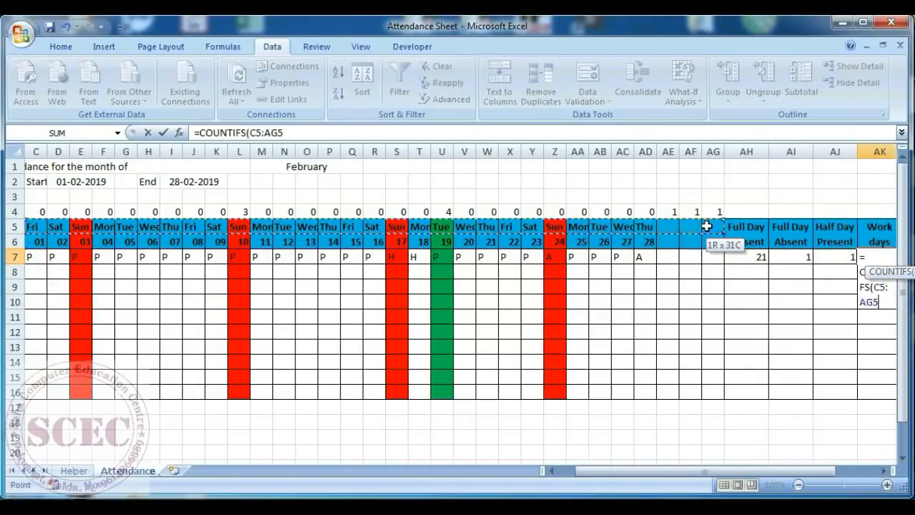
text(,)
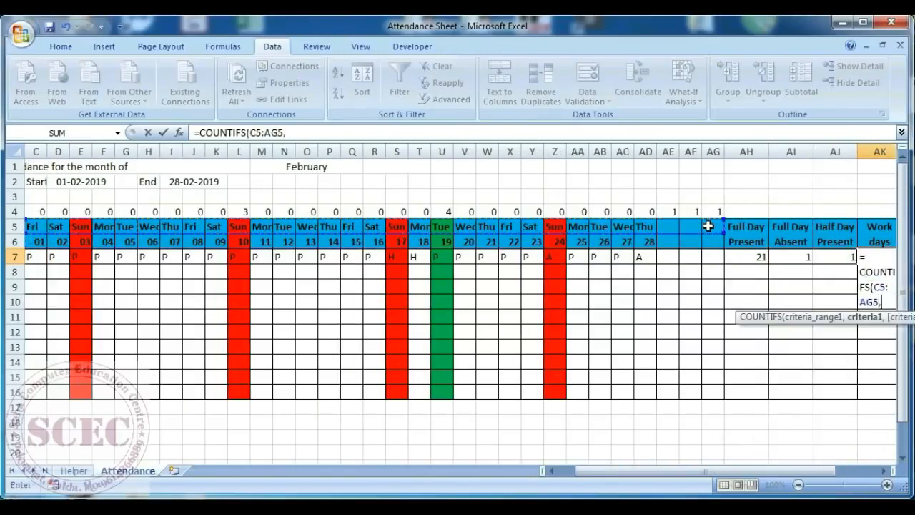
text("<>SUN")
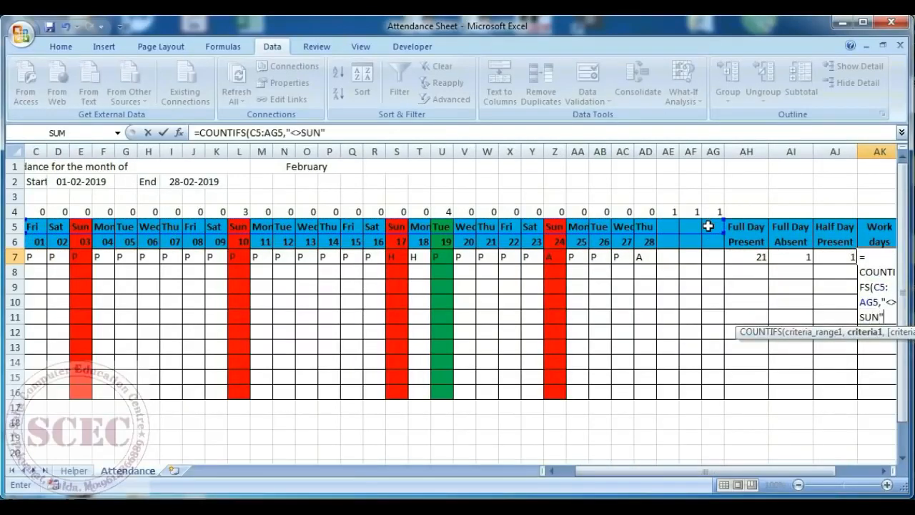
Add the holiday condition C4:AG4,0 to the AK7 formula and complete it
text(,)
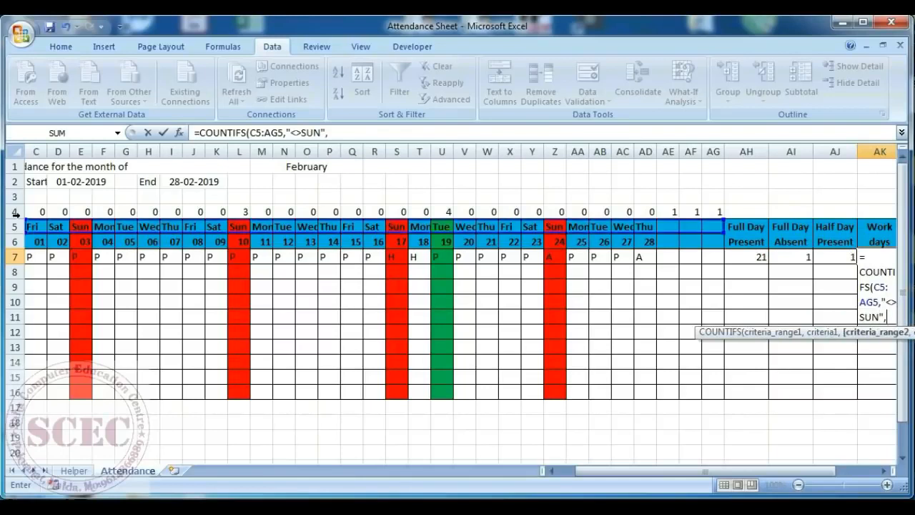
drag(36, 212, 705, 210)
text(,0))
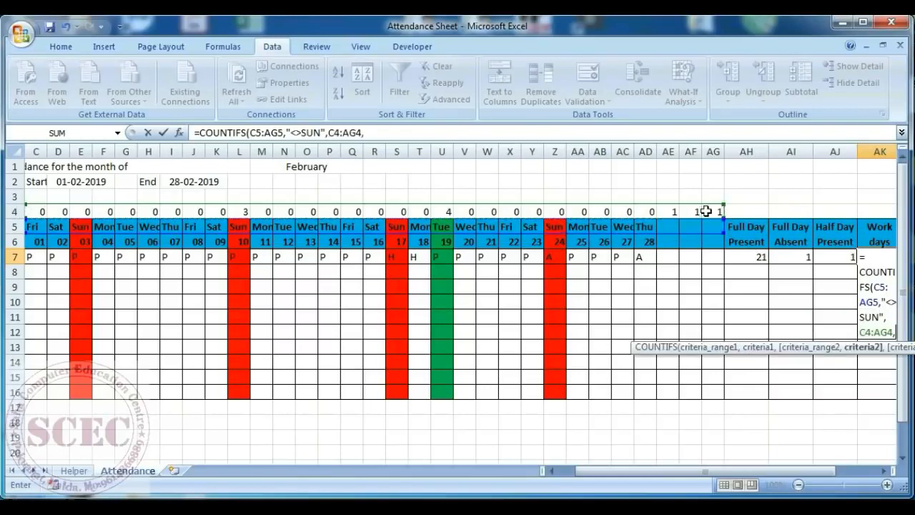
key(Return)
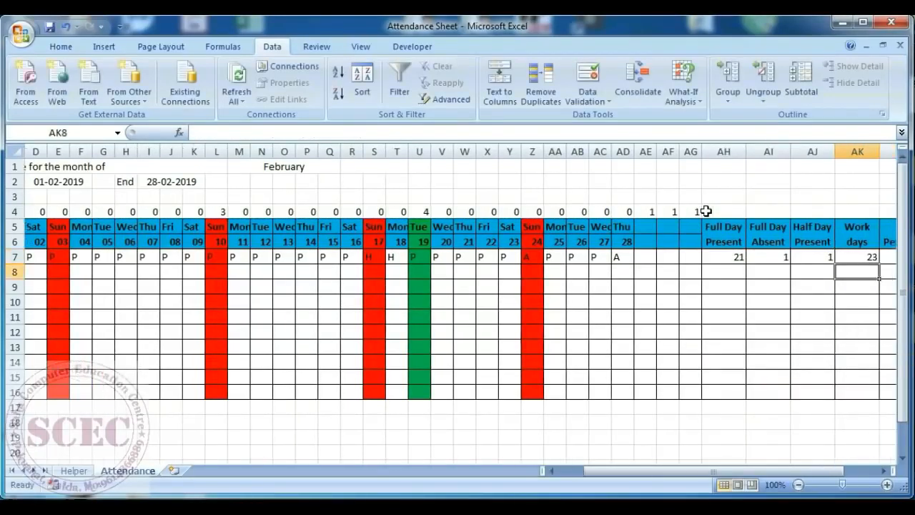
click(862, 253)
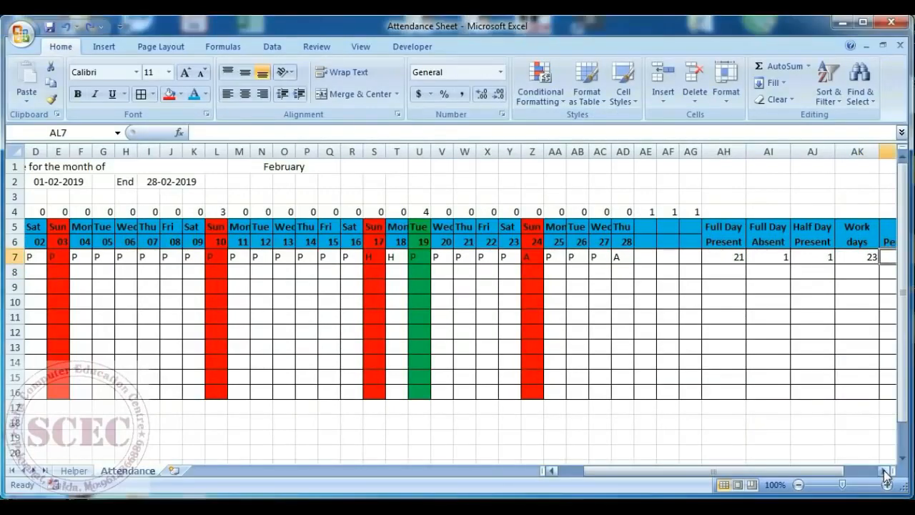
Calculate the present percentage in AL7 with the formula =(AH7+AJ7*0.5)/AK7, counting each half day as 0.5
scroll(883, 470, right, 4)
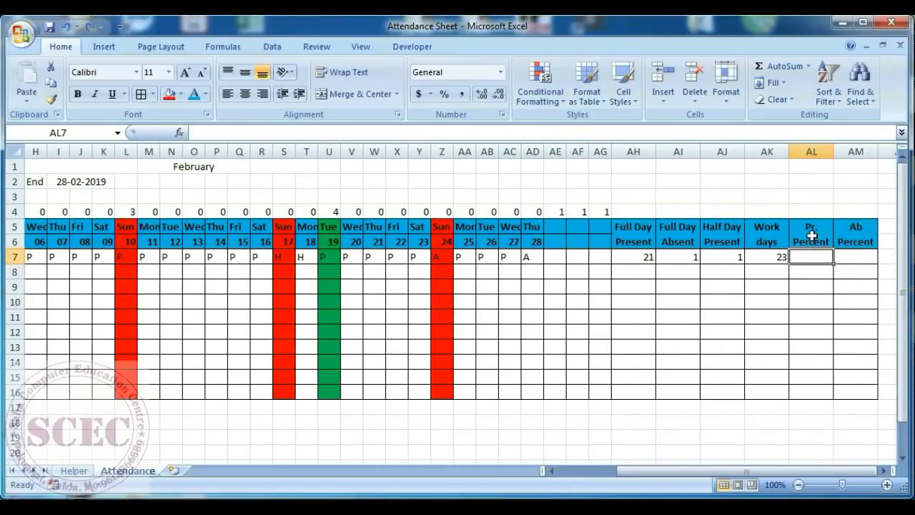
click(852, 254)
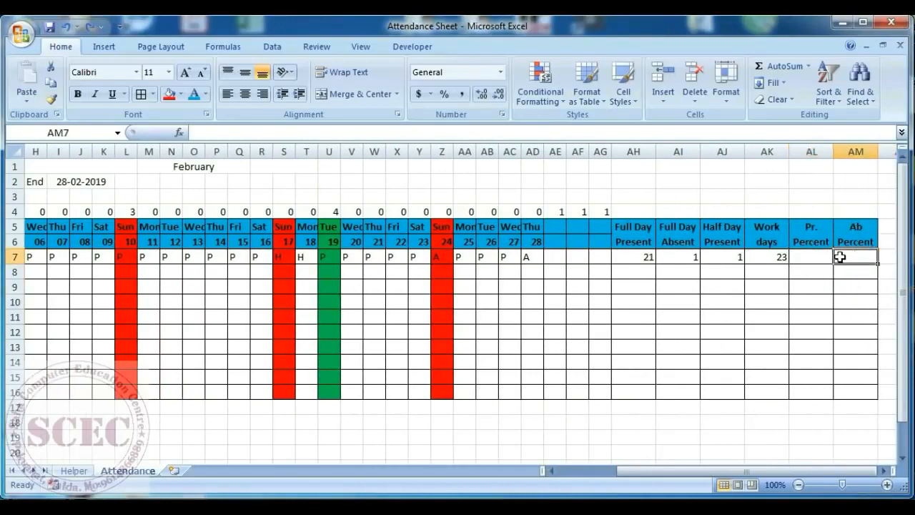
click(817, 256)
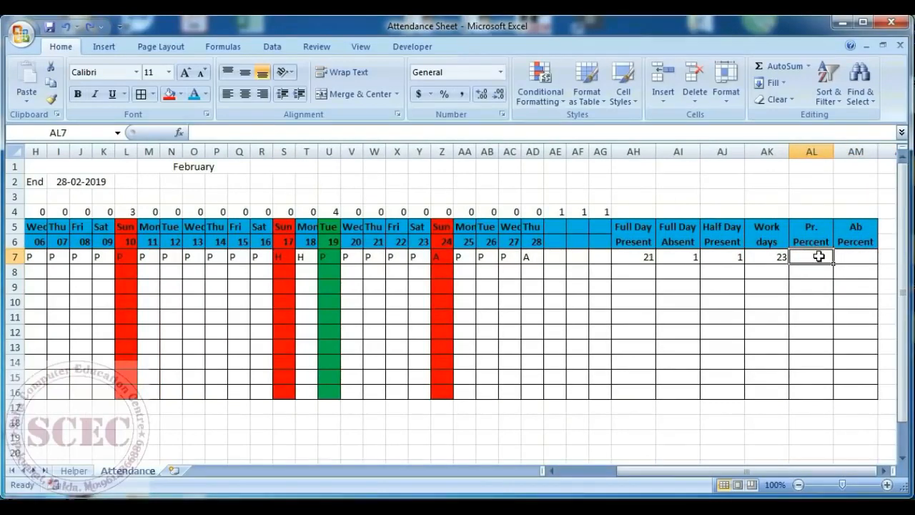
text(=)
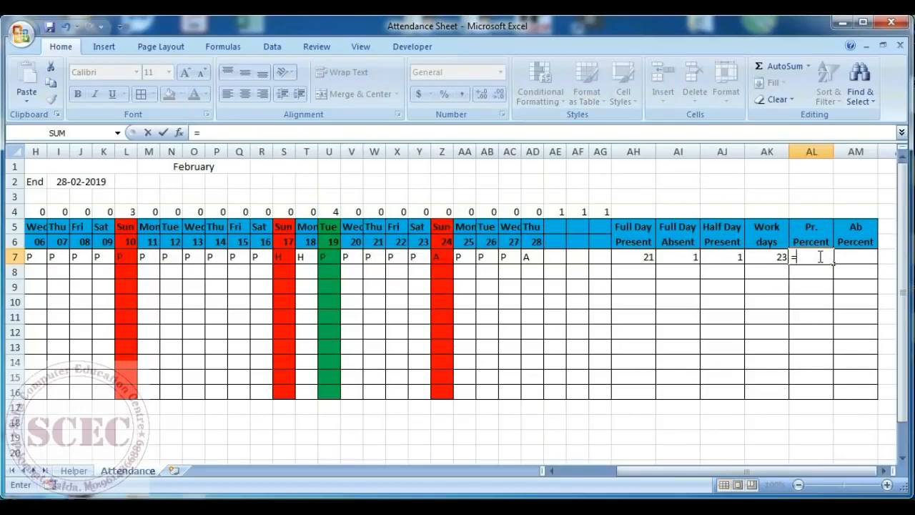
text(()
click(637, 259)
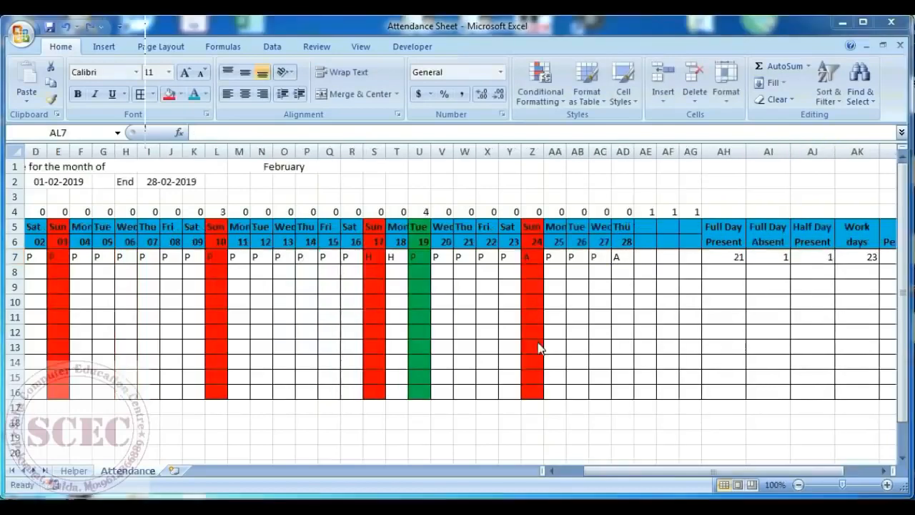
text(+)
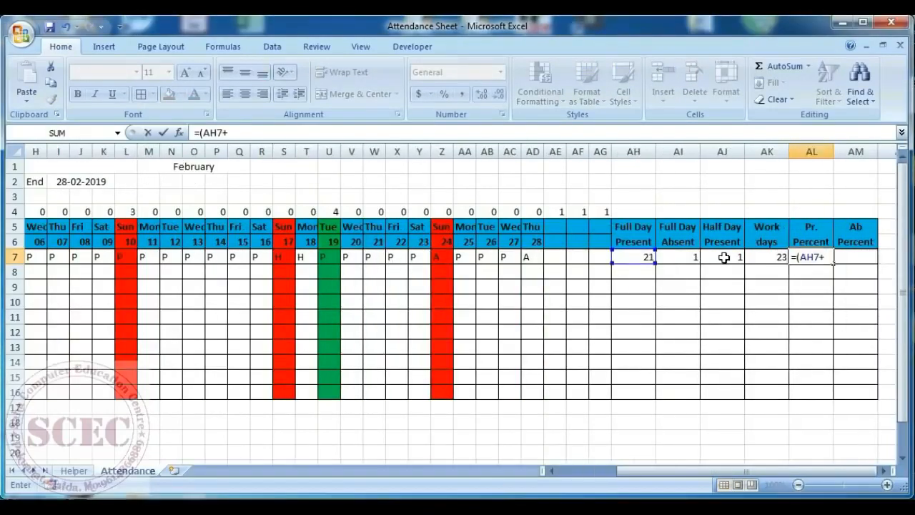
click(724, 257)
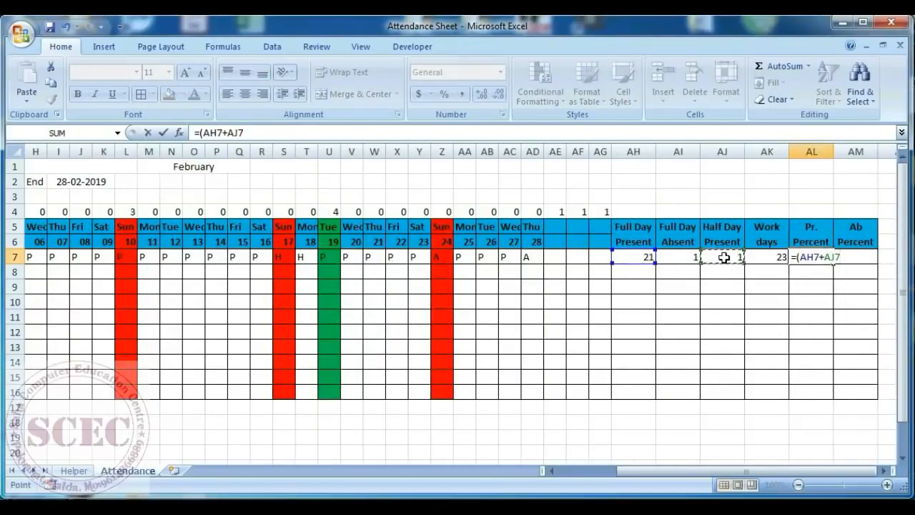
text(*0.56)
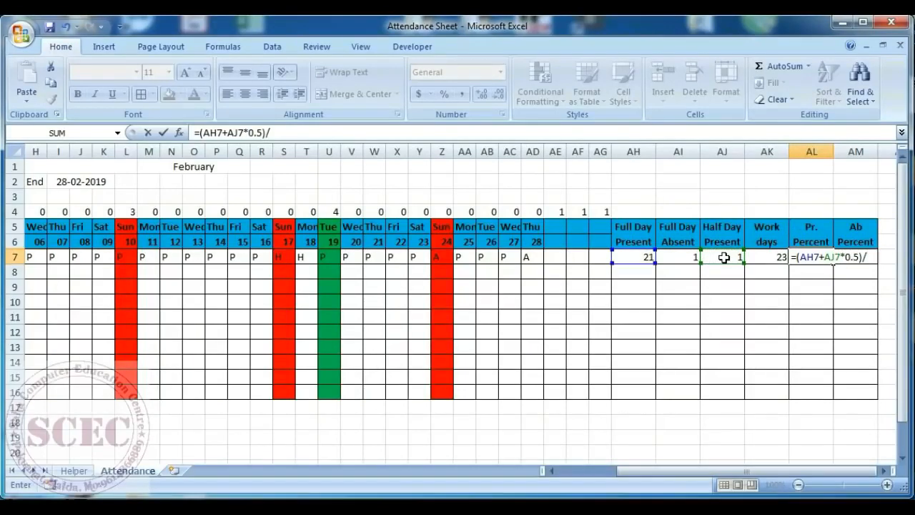
click(766, 259)
key(Tab)
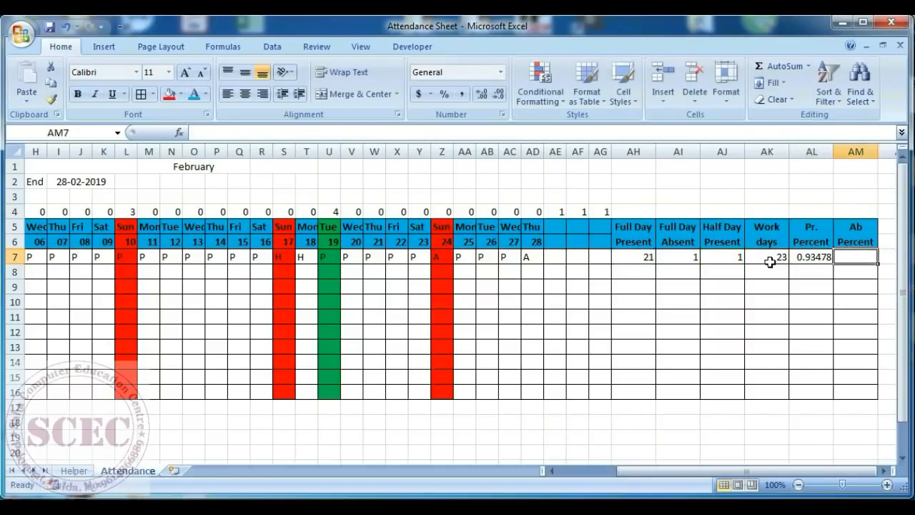
Calculate the absent percentage in AM7 with =AI7/AK7, and format AL7:AM7 as percentages
text(=)
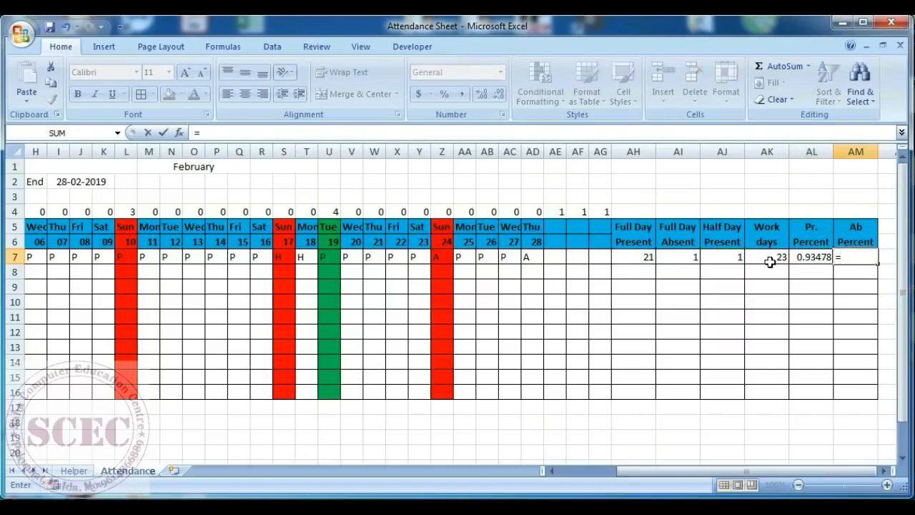
click(674, 256)
text(/)
click(766, 257)
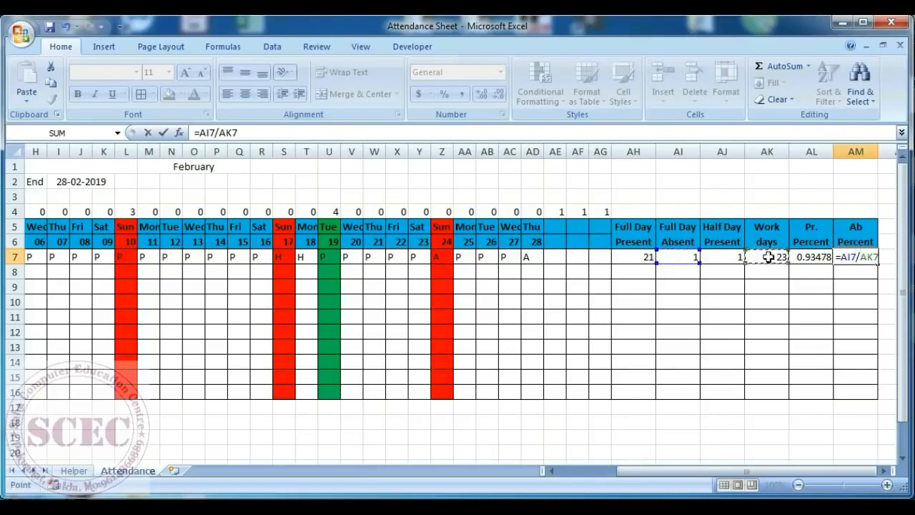
key(Return)
drag(810, 257, 843, 258)
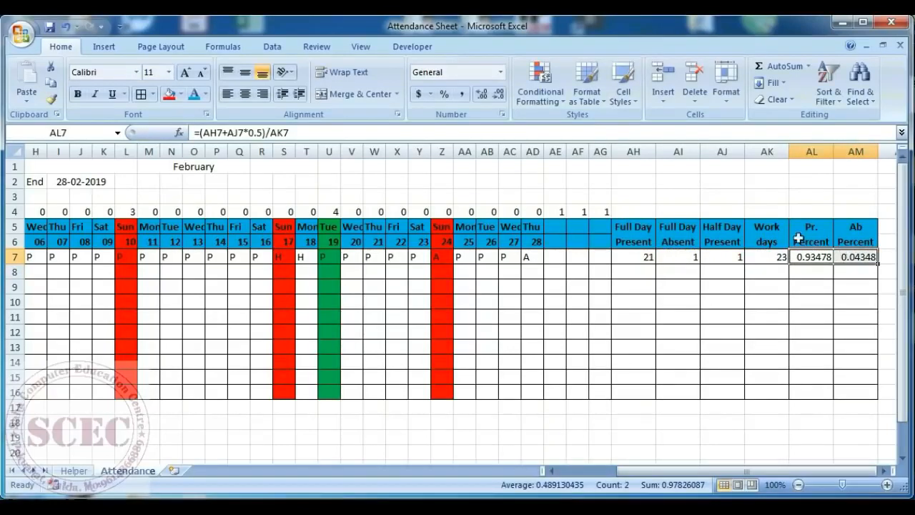
click(444, 98)
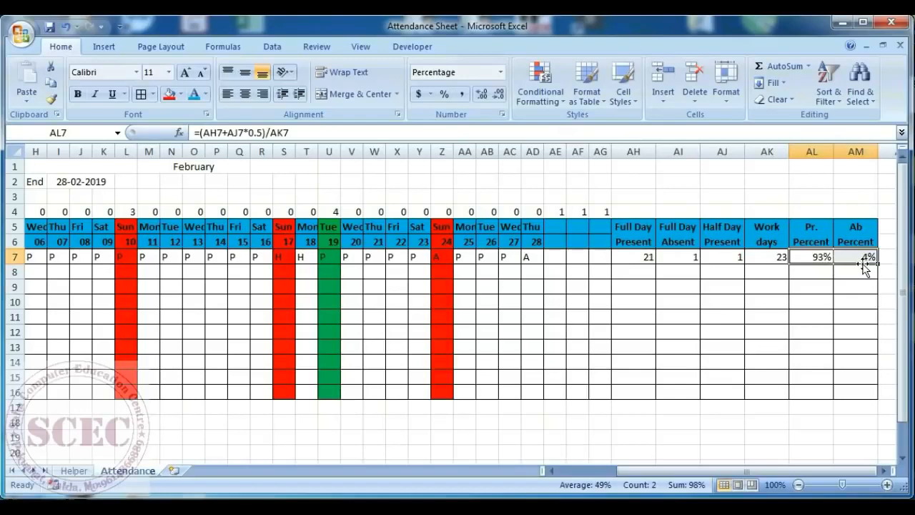
Check the marks in the Sunday and holiday cells of row 7 and open the conditional formatting rules for U7
click(552, 470)
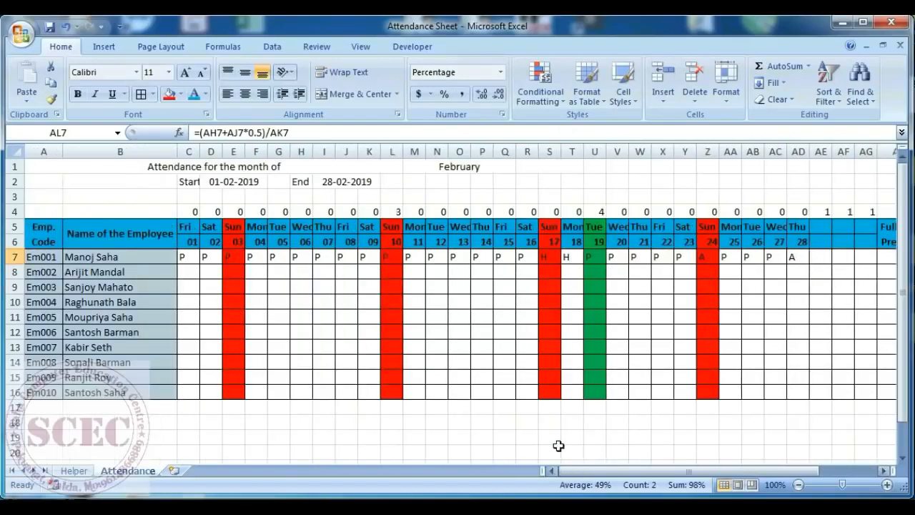
click(233, 256)
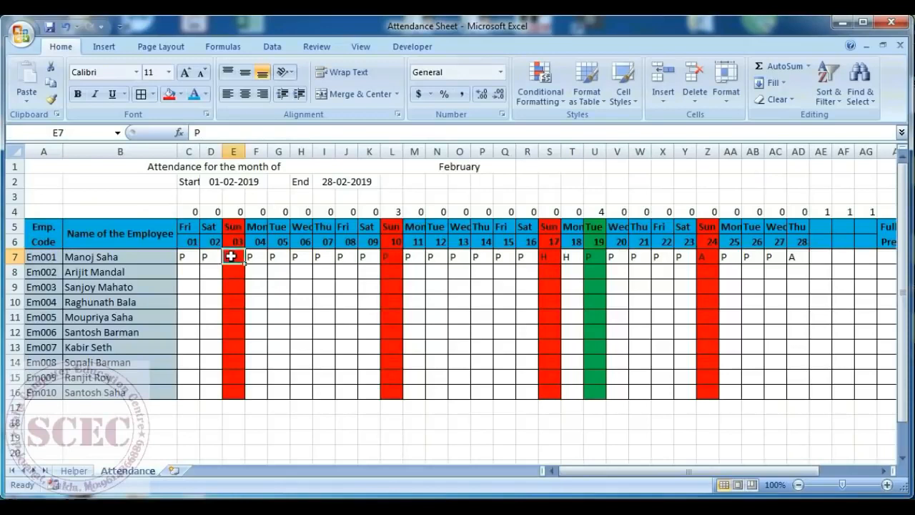
click(392, 255)
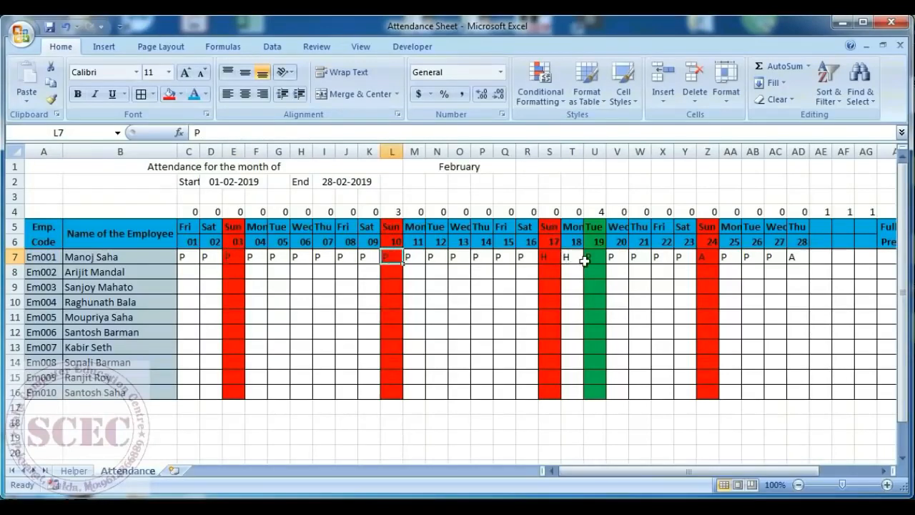
click(597, 255)
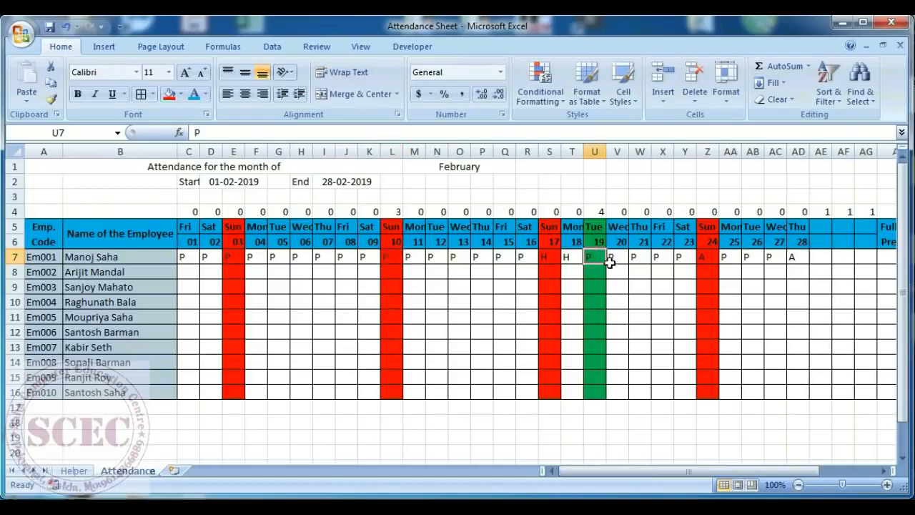
click(235, 255)
click(593, 256)
click(541, 99)
click(553, 319)
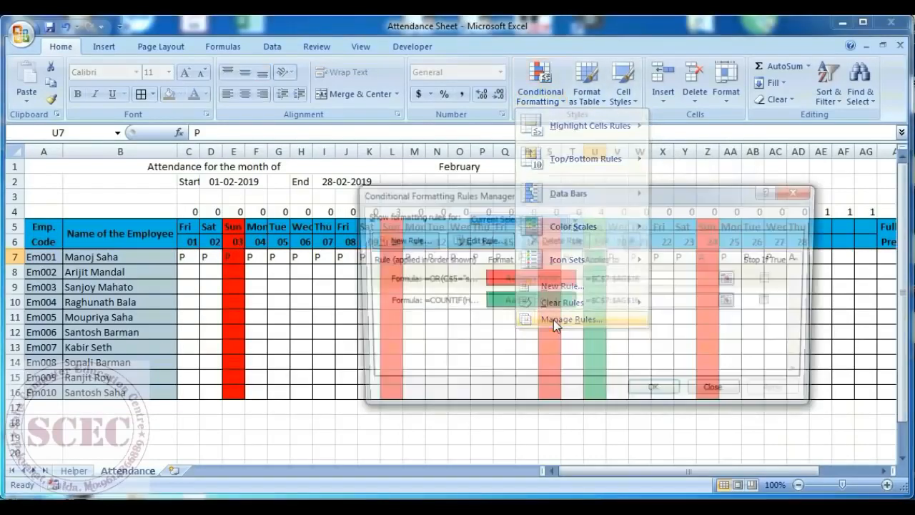
Set the font color of the Sunday rule to standard red, matching its fill so that marks on Sundays are hidden
click(535, 342)
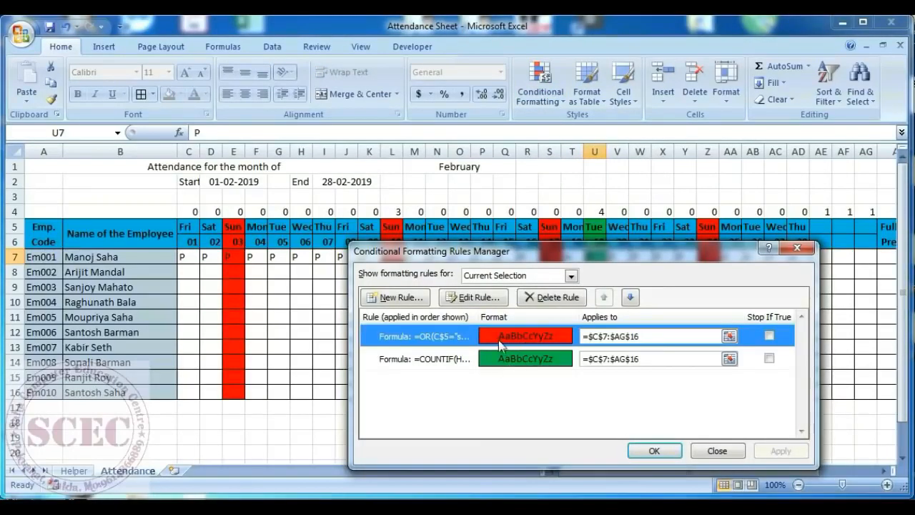
click(476, 297)
click(681, 447)
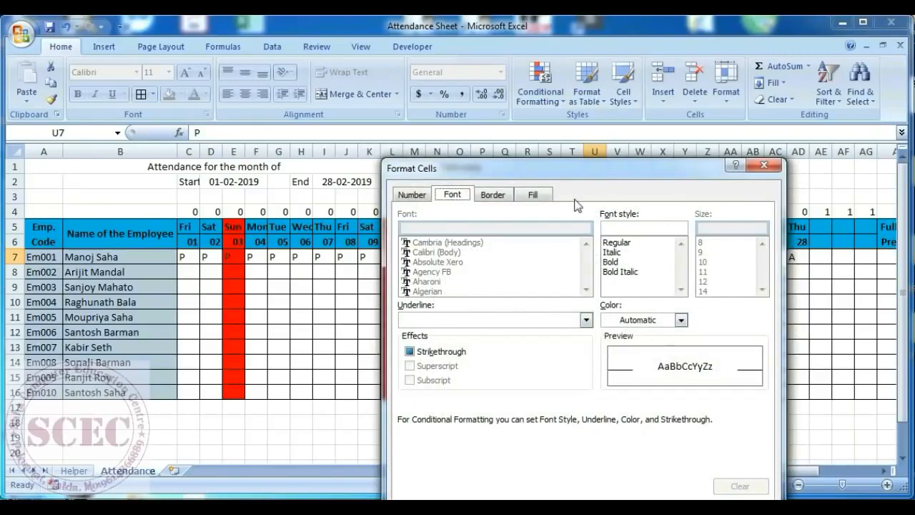
drag(557, 172, 625, 140)
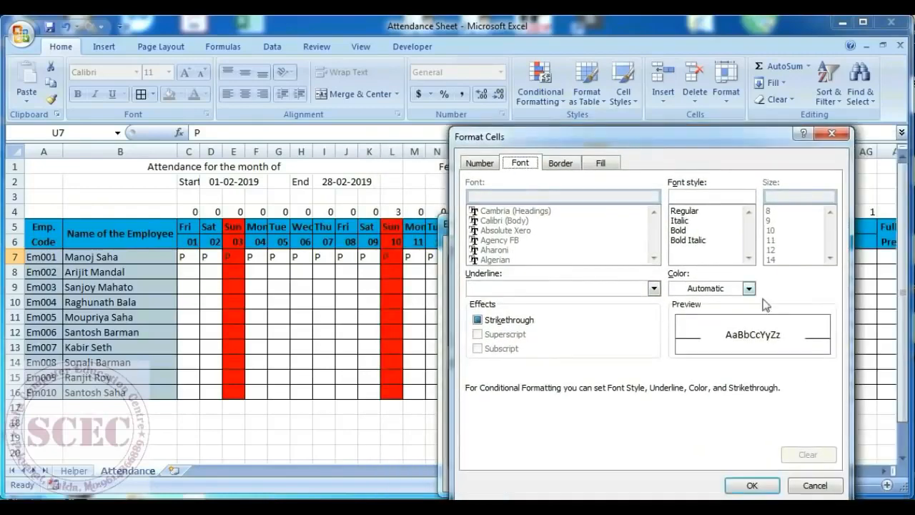
click(748, 288)
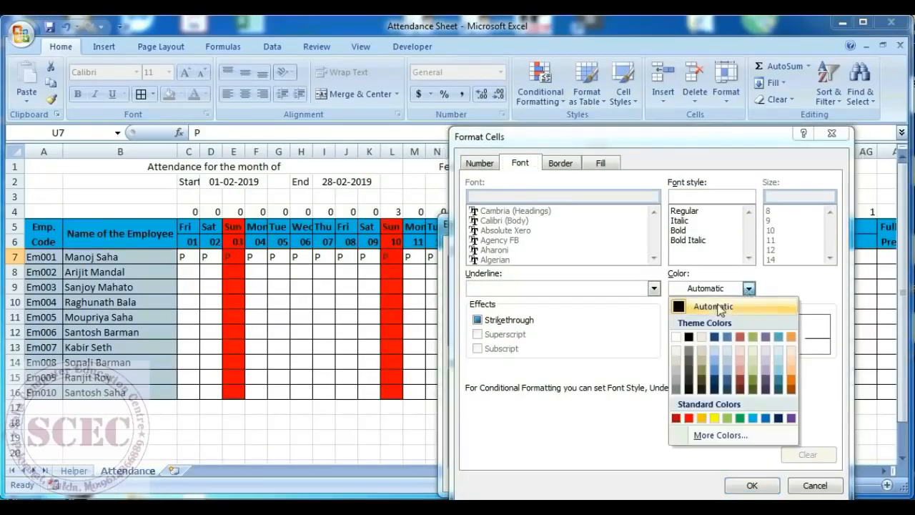
click(688, 417)
click(750, 487)
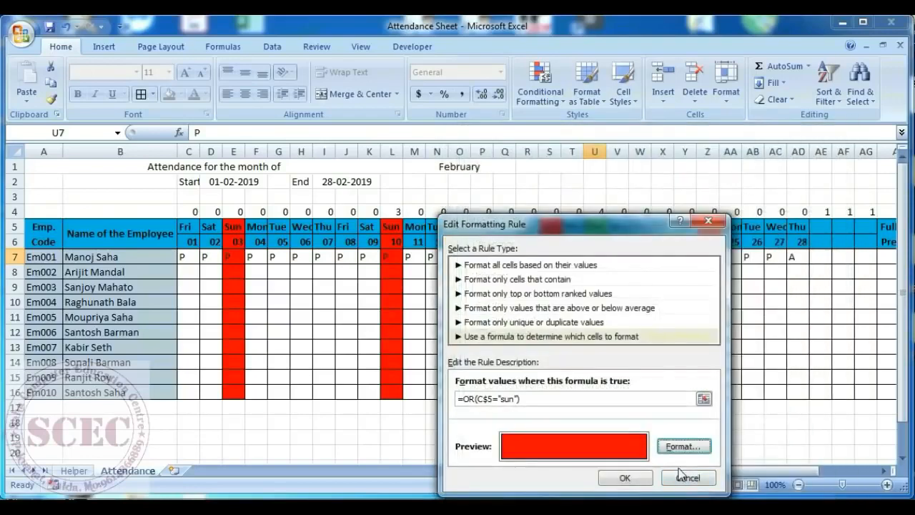
click(624, 475)
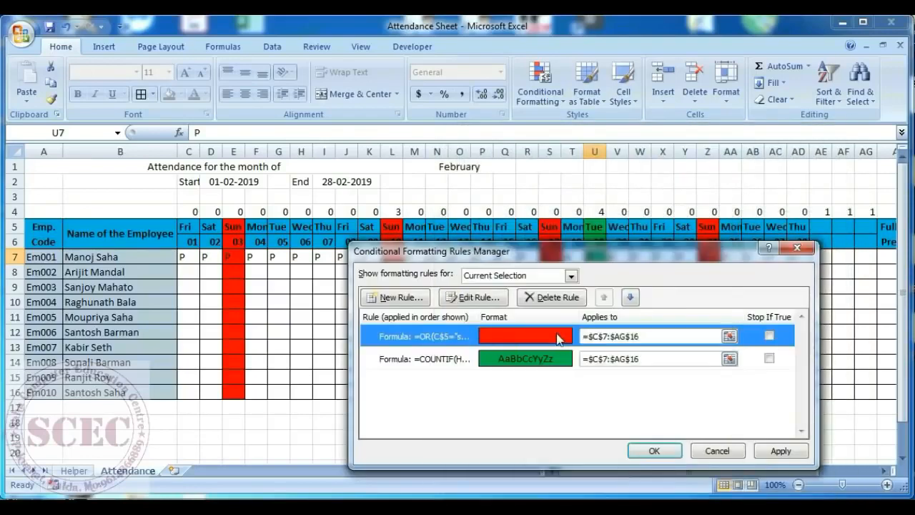
Set the font color of the COUNTIF holiday rule to standard green, matching its fill, and apply the rule changes
click(543, 361)
click(488, 298)
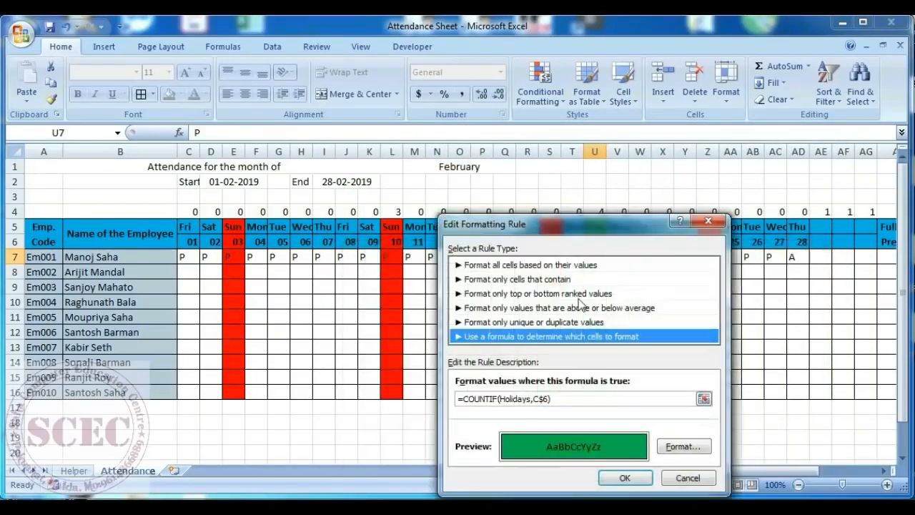
click(671, 451)
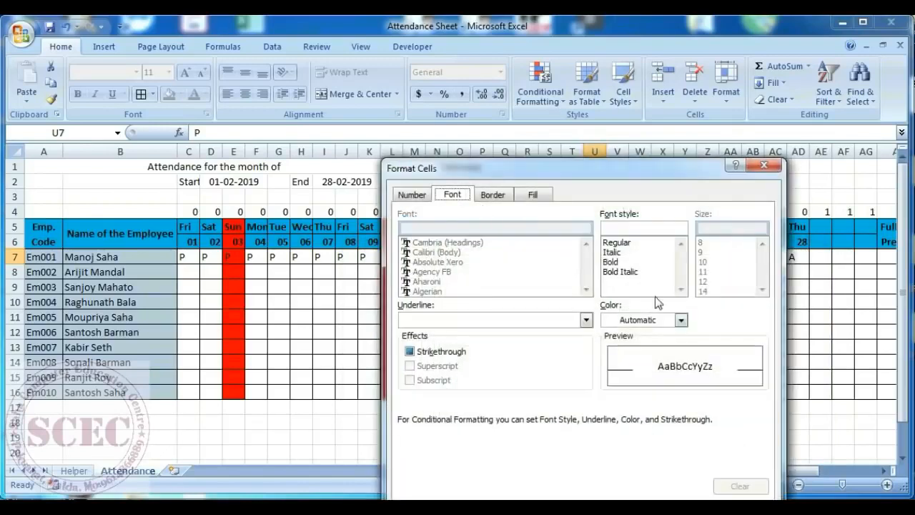
click(681, 321)
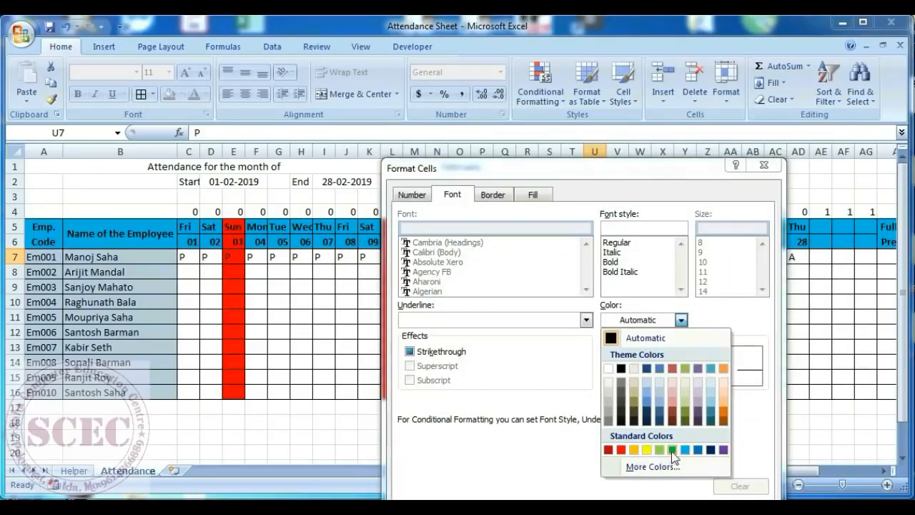
click(672, 450)
key(Return)
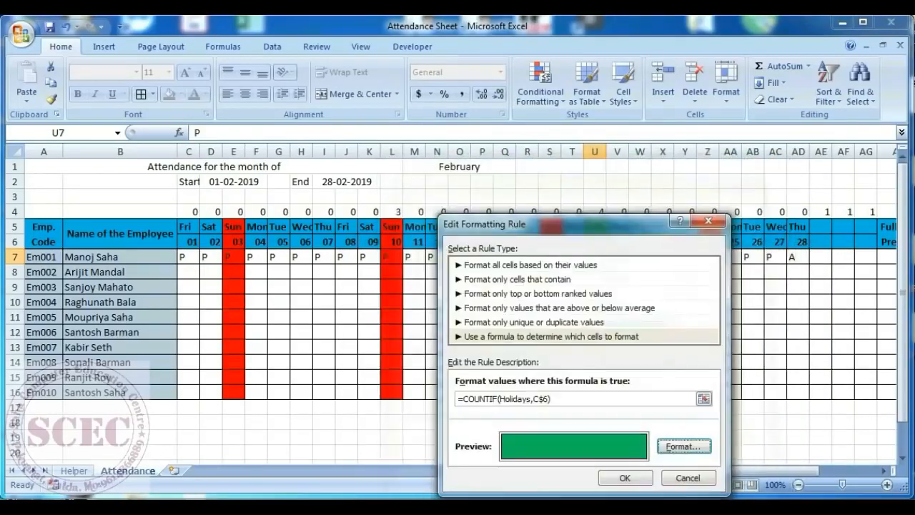
click(623, 477)
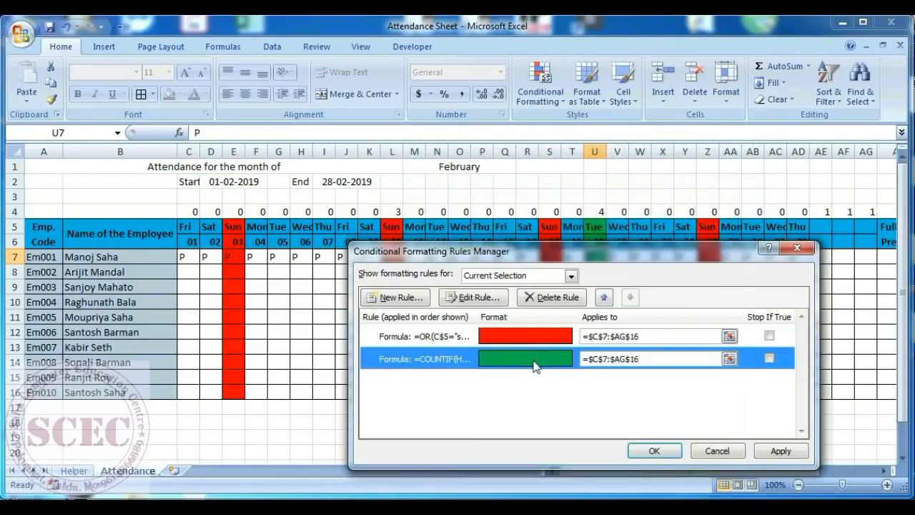
click(652, 451)
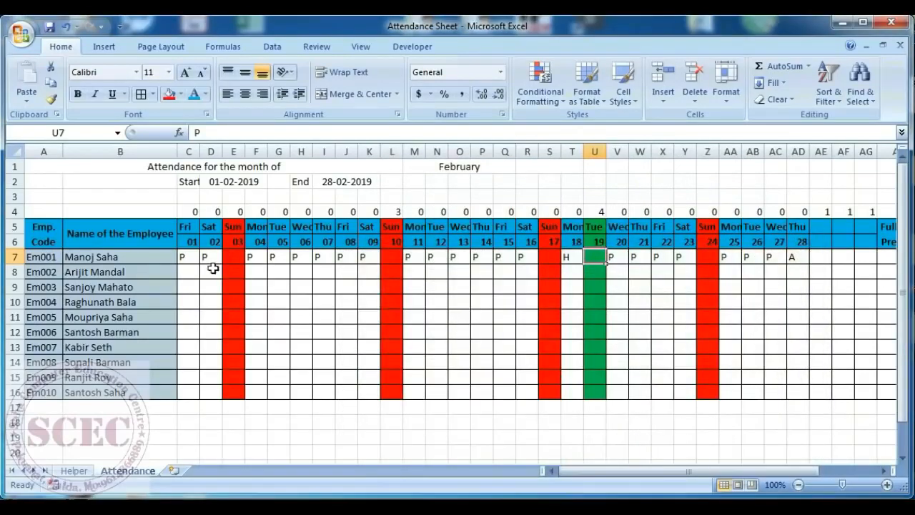
Clear all the sample attendance marks from C7:AD7
drag(187, 256, 790, 263)
key(Delete)
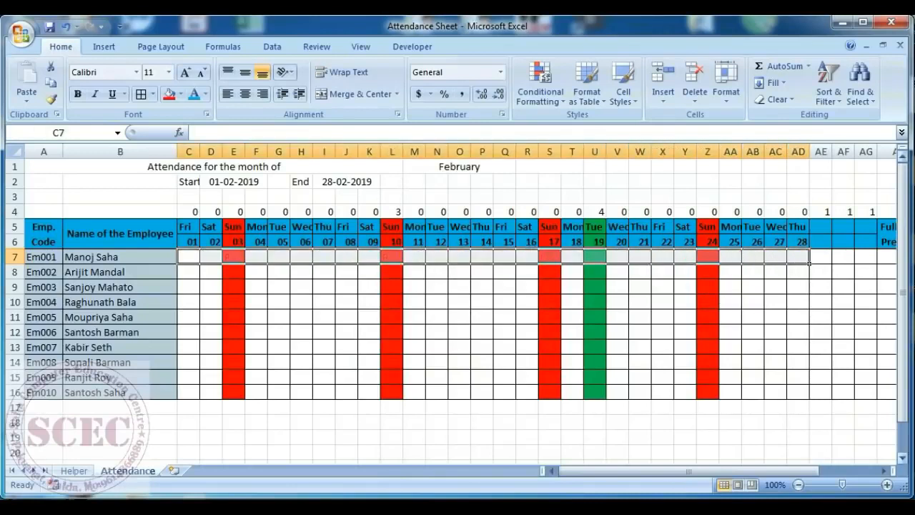
Enter the present mark P in Sunday cell E7 and in working-day cell F7 to test the full-day present count
double_click(884, 471)
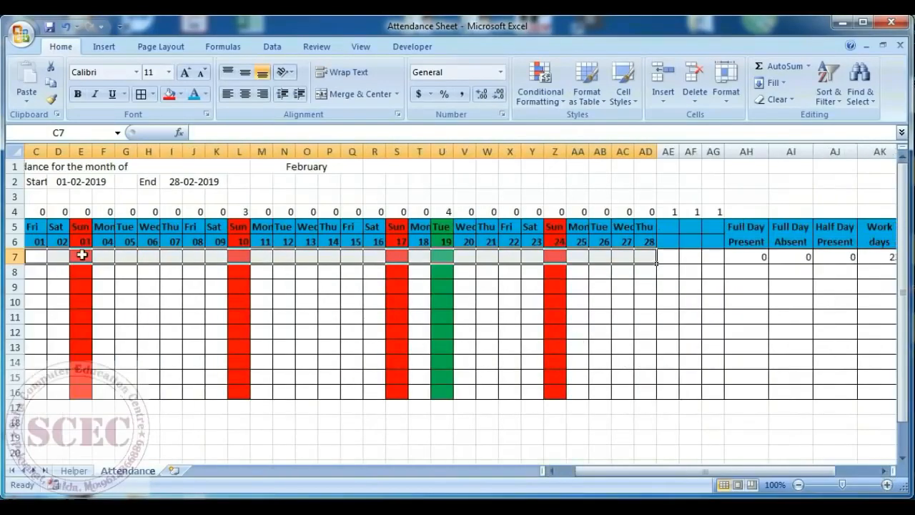
click(80, 255)
text(P)
key(Tab)
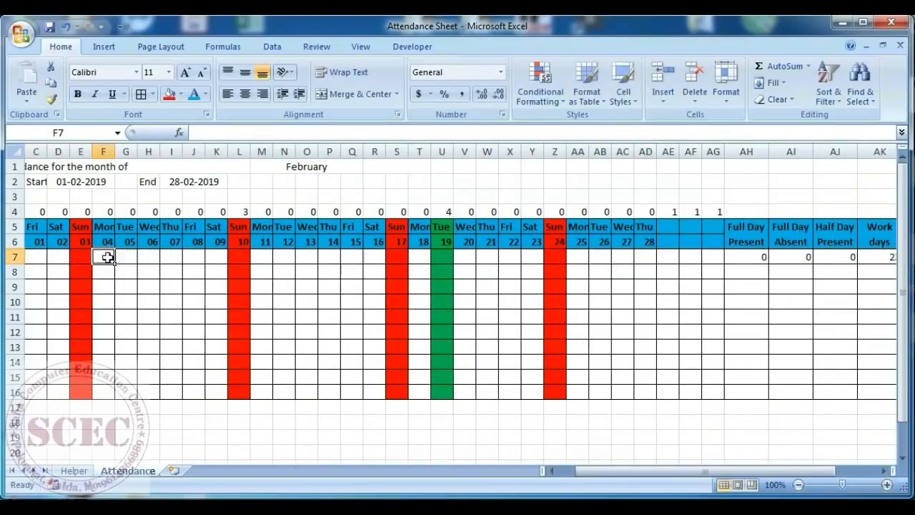
text(P)
key(Tab)
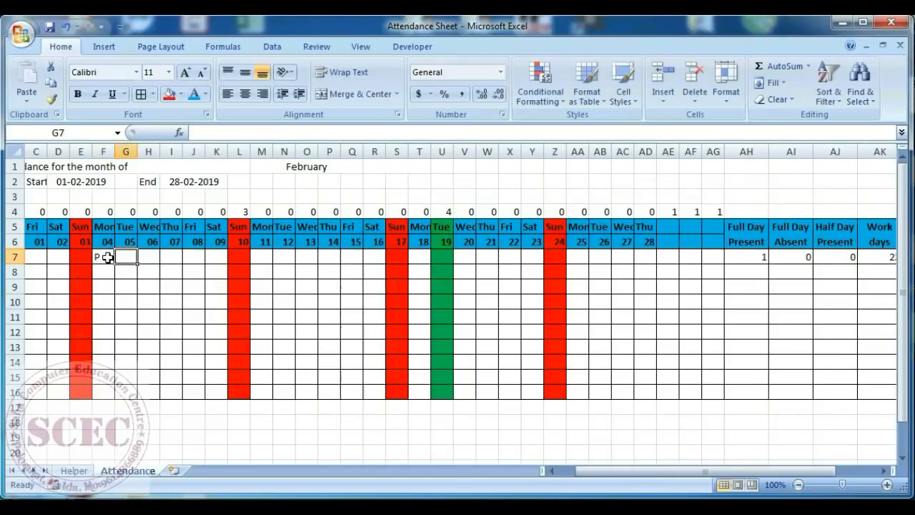
Enter the half-day mark H in holiday cell U7 and in working-day cell V7 to test the half-day count
click(446, 257)
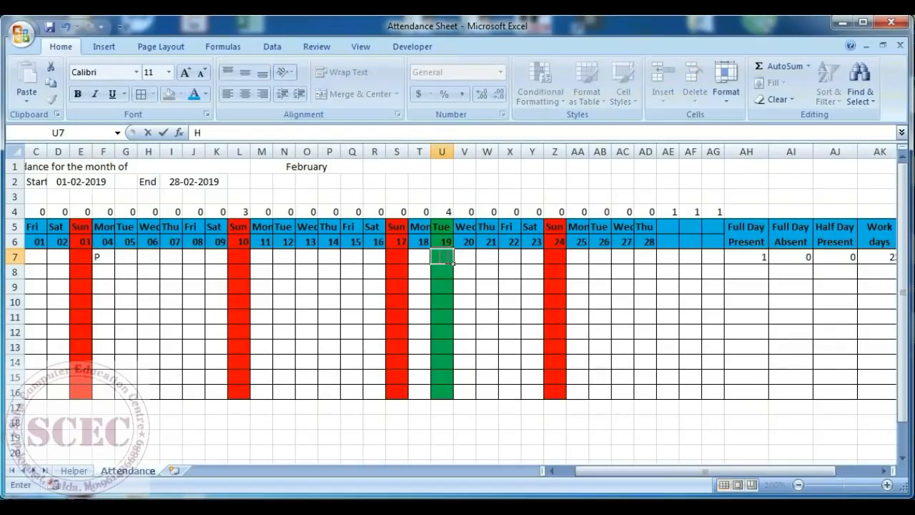
key(Tab)
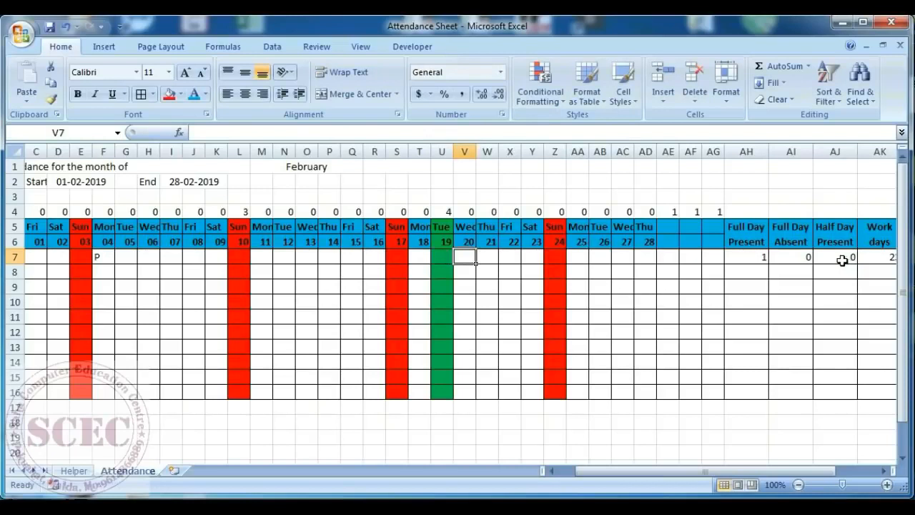
text(H)
key(Tab)
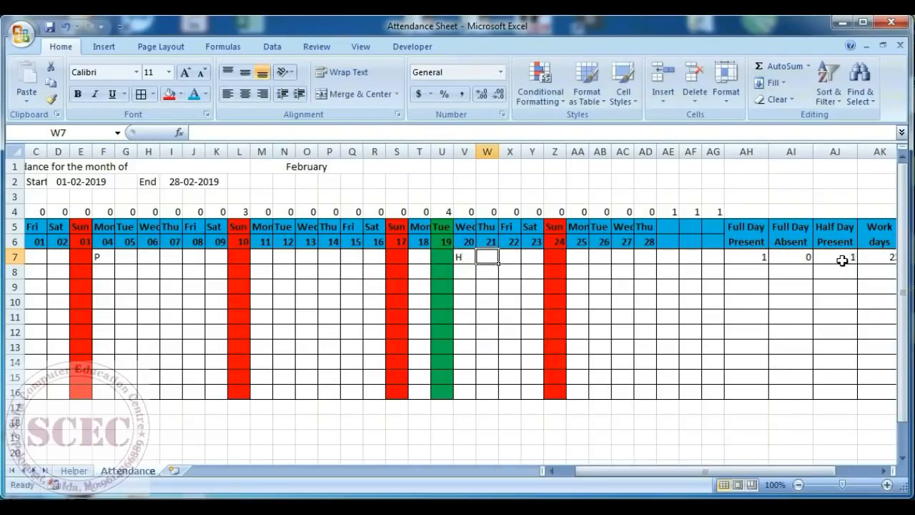
Enter the absent mark A in Sunday cell Z7 and in working-day cell AA7 to test the full-day absent count
click(554, 257)
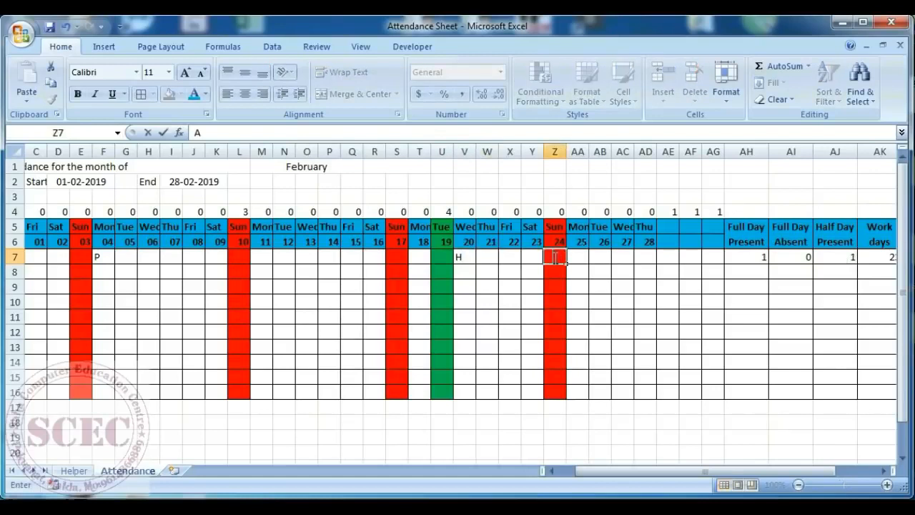
key(Tab)
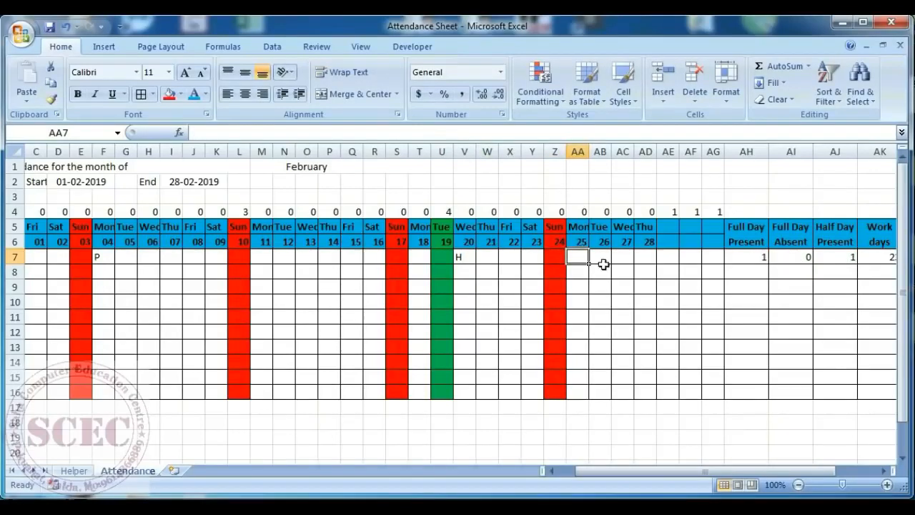
text(A)
key(Tab)
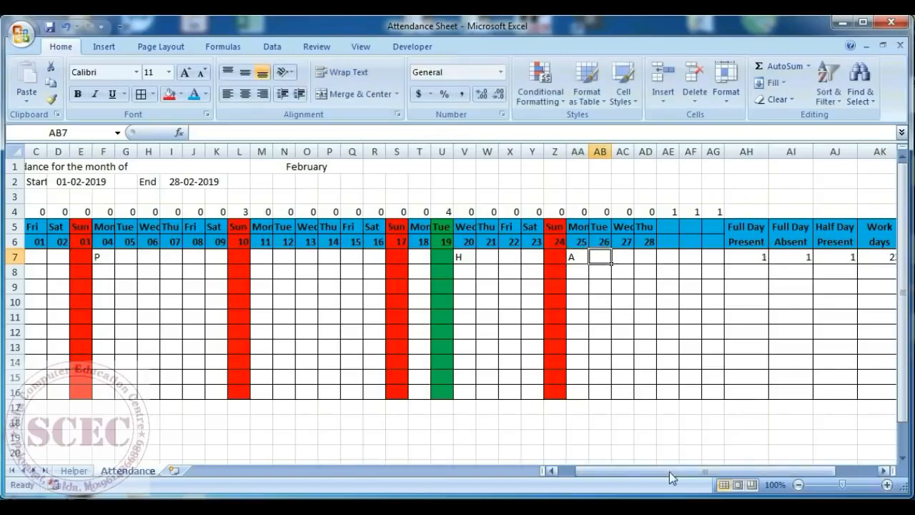
Unmerge the start and end date cells in row 2 and move the start date formula from D2 to F2
drag(669, 471, 638, 474)
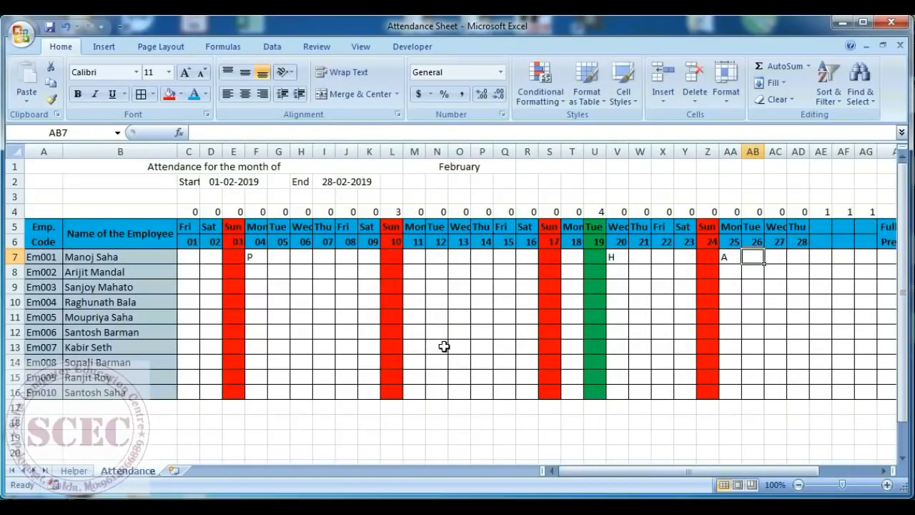
click(226, 183)
click(355, 93)
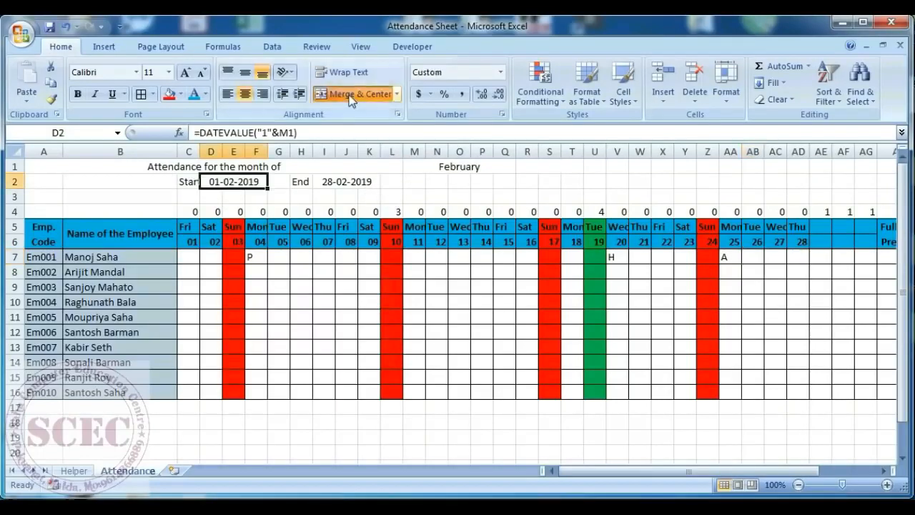
click(331, 181)
click(354, 93)
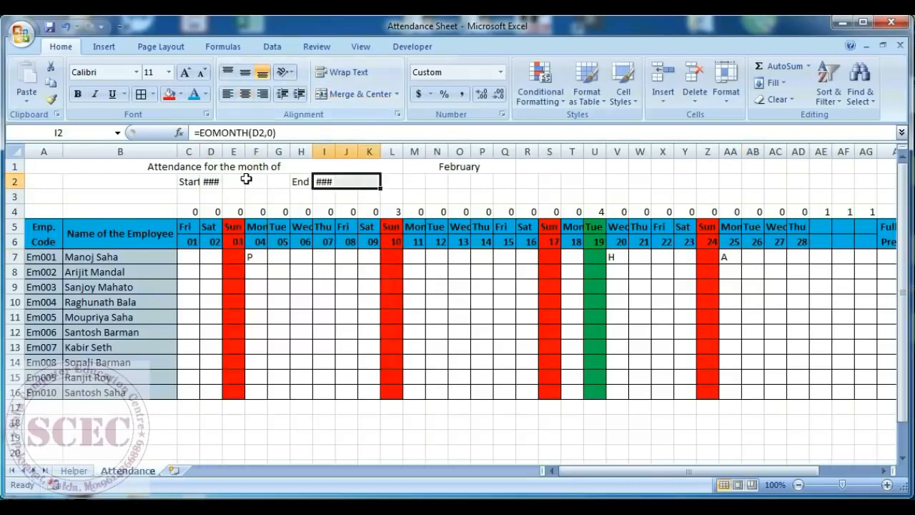
click(203, 182)
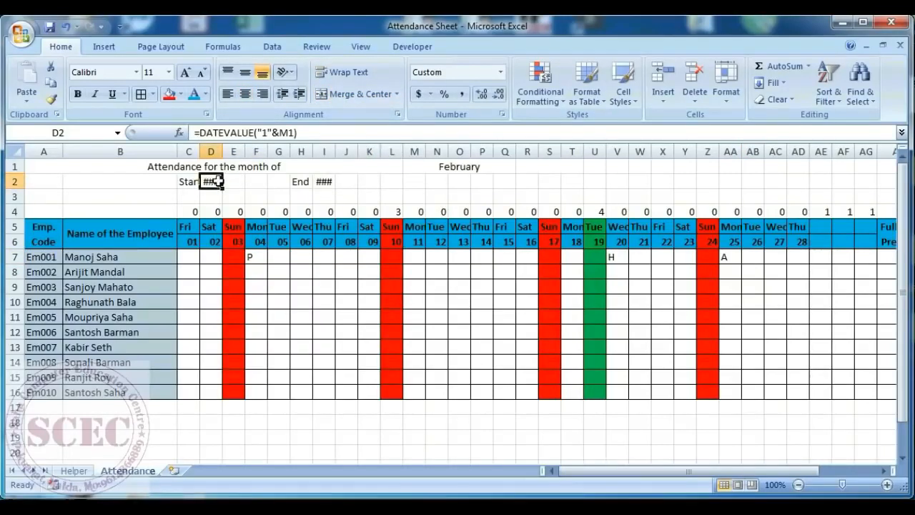
drag(222, 182, 247, 180)
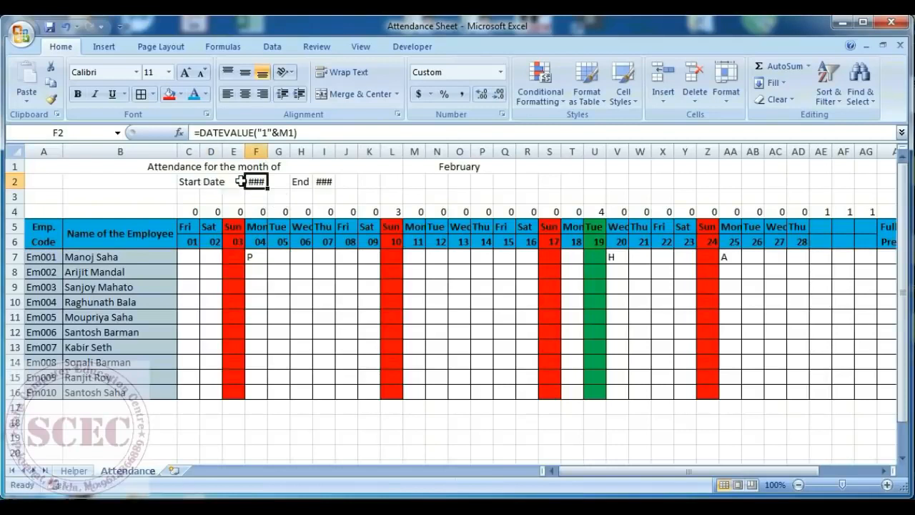
Merge and center the Start Date label across C2:D2 and the start date across E2:G2
drag(190, 181, 279, 182)
click(352, 94)
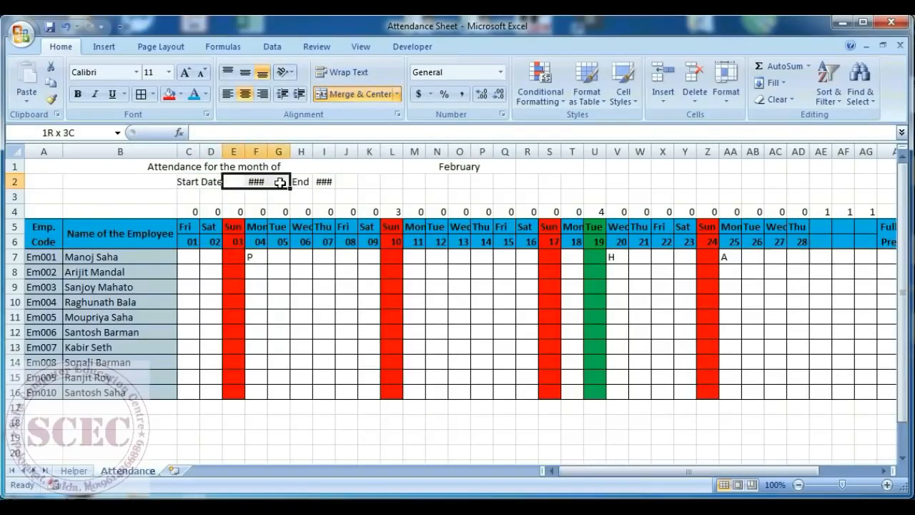
click(339, 96)
Move the end date formula out of I2, then merge and center the End Date label across H2:I2 and the date across J2:L2
click(323, 182)
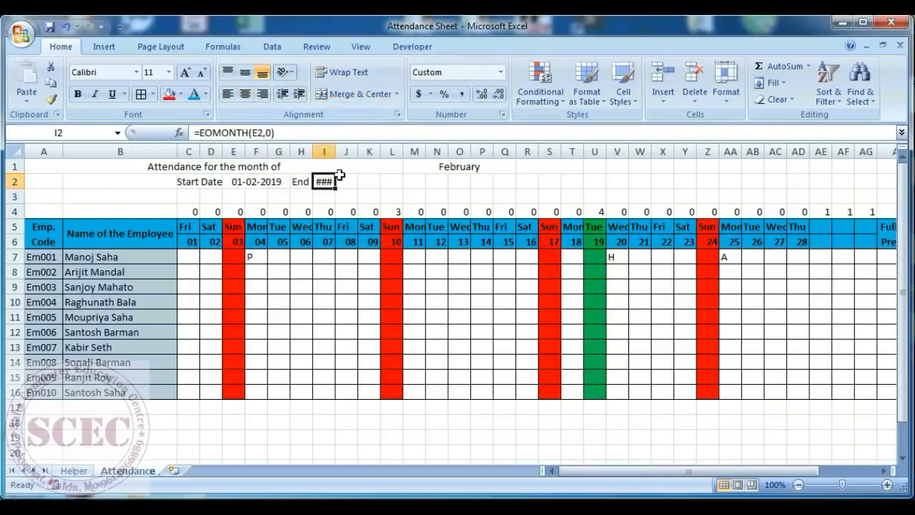
drag(333, 180, 389, 180)
click(353, 94)
click(359, 94)
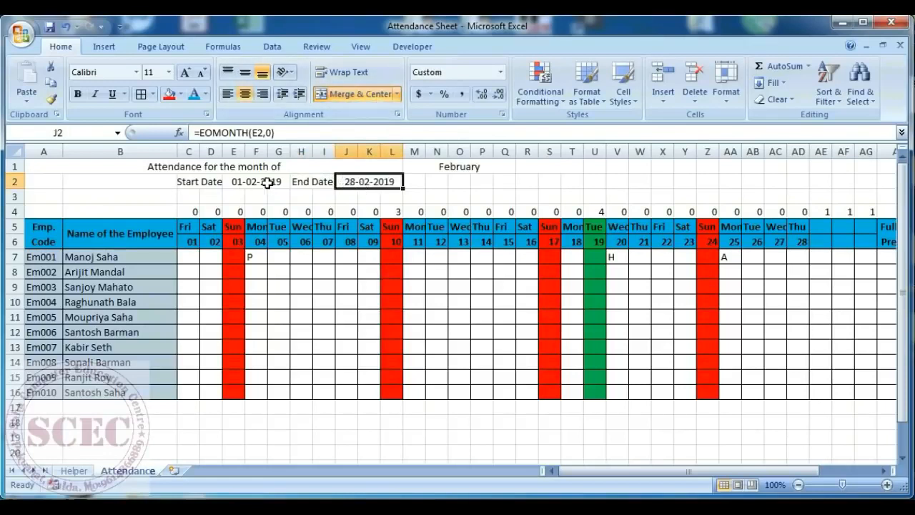
Link the merged cell R1:T1 beside the month name to the start date with the formula =E2
drag(98, 172, 536, 169)
click(537, 169)
text(=)
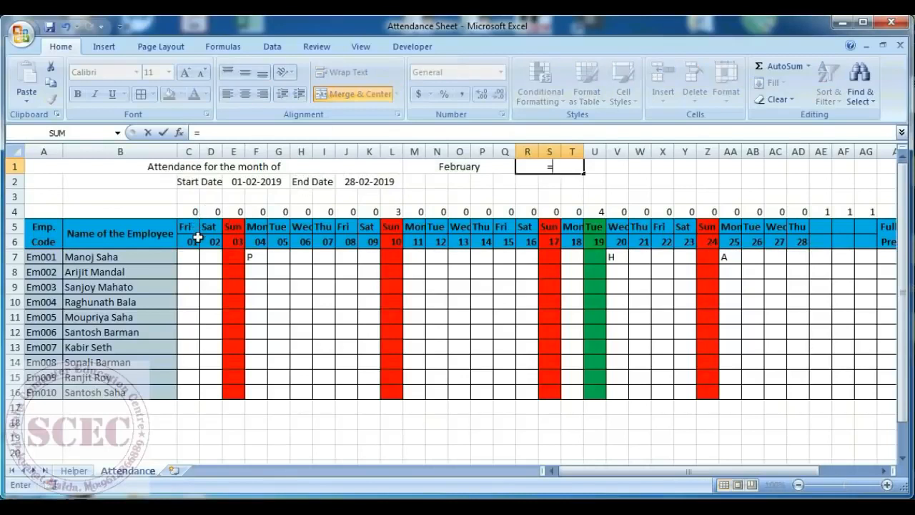
click(241, 182)
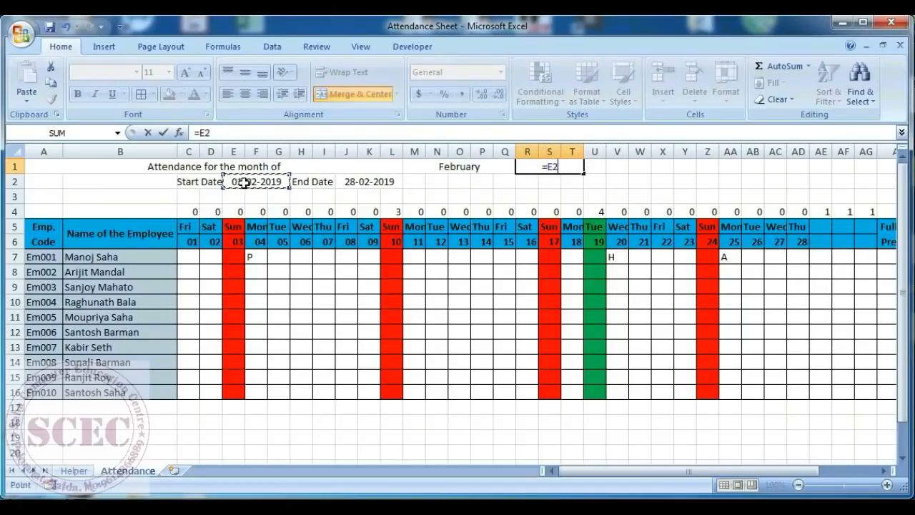
key(Return)
Apply the custom number format YYYY to R1 so that it shows only the year
click(531, 167)
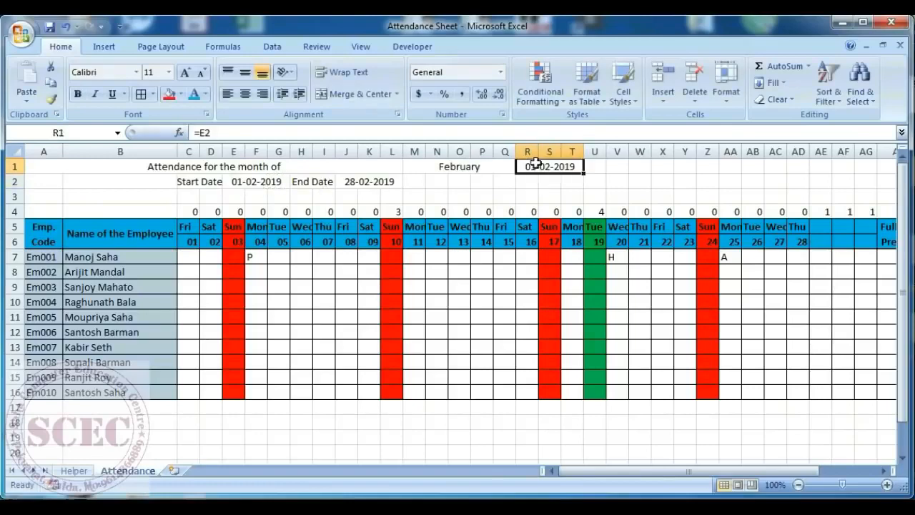
right_click(540, 168)
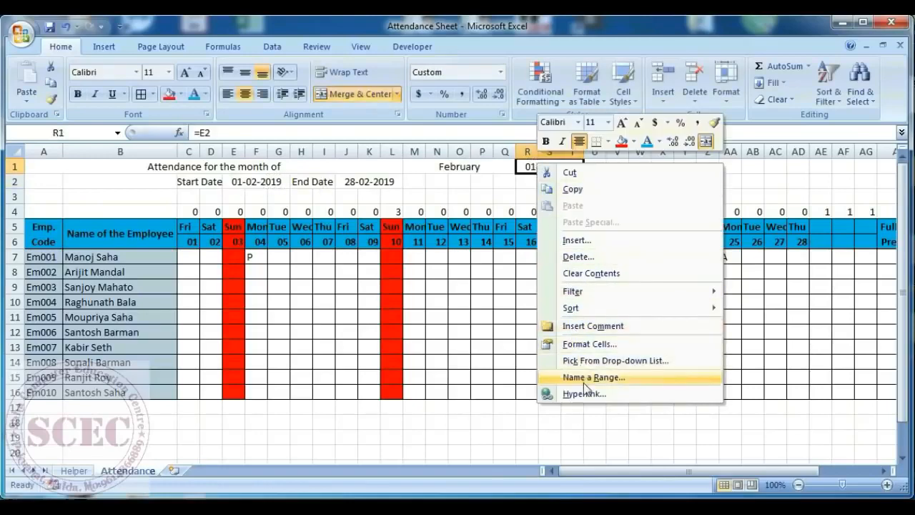
click(579, 346)
click(425, 338)
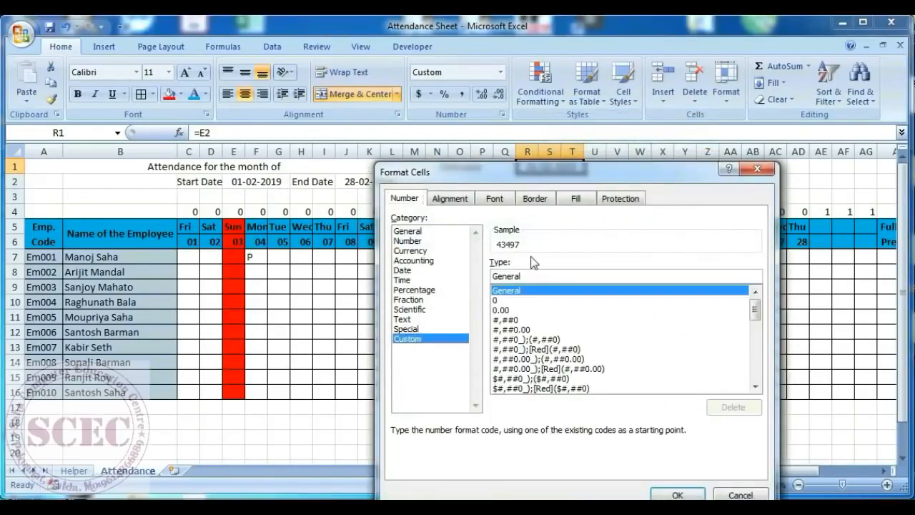
drag(532, 278, 472, 288)
text(YYYY)
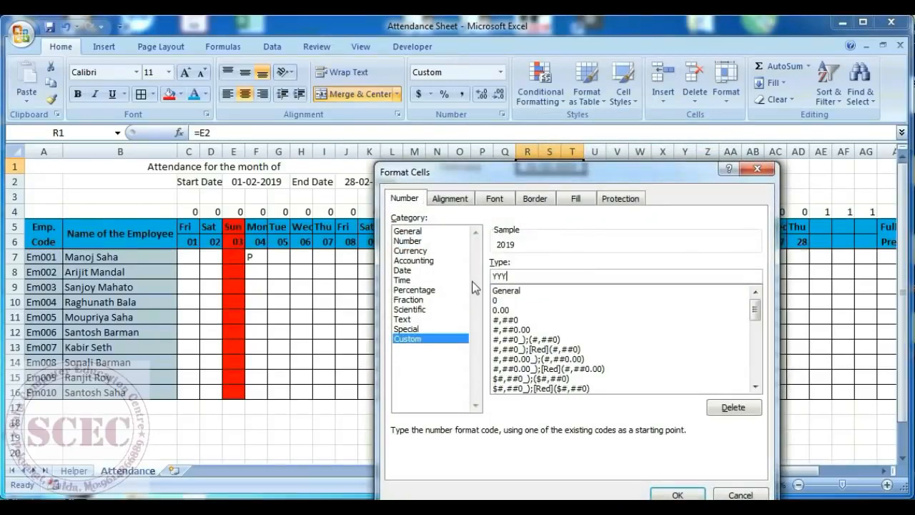
click(677, 494)
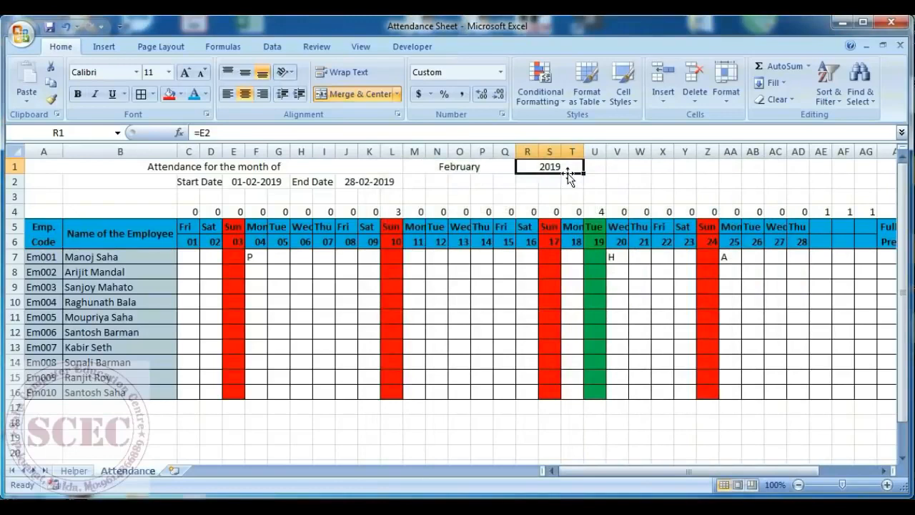
Format the title cells A1:T1 with the AntsyPants font, light blue font color and a larger font size
drag(212, 172, 554, 162)
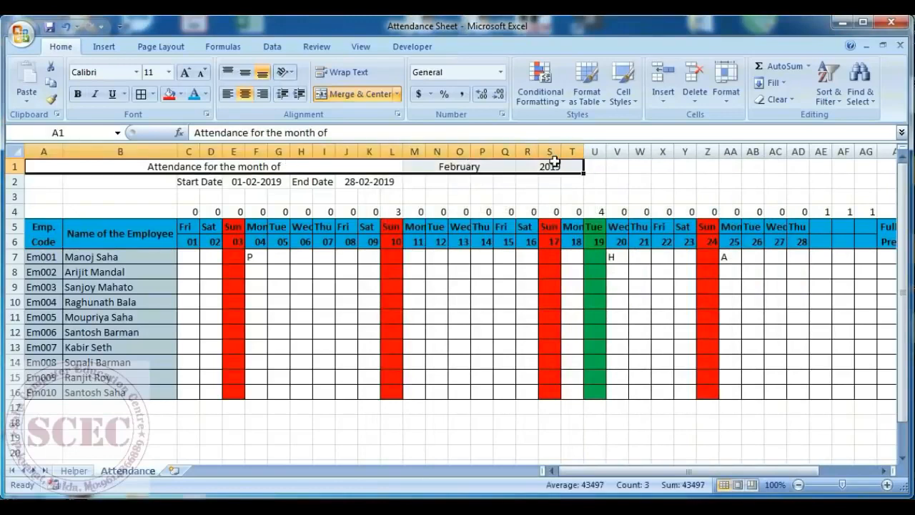
click(136, 72)
click(136, 301)
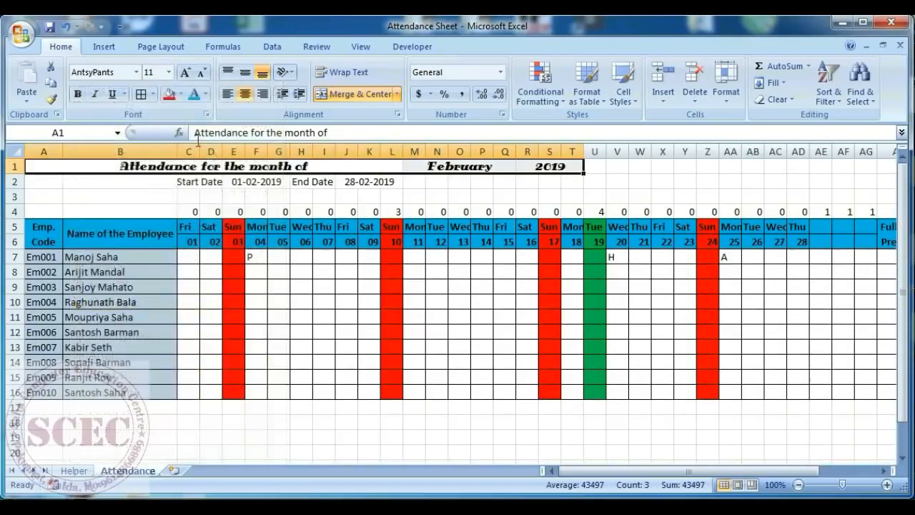
click(193, 97)
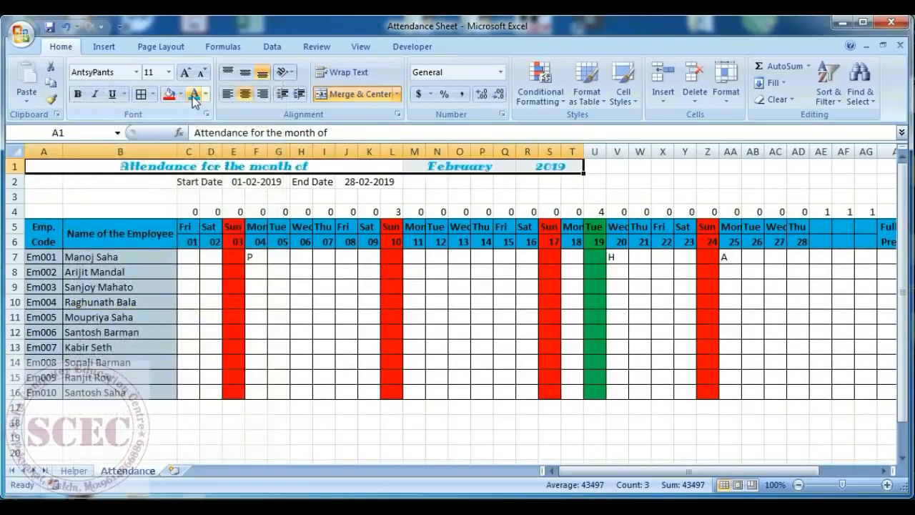
click(185, 73)
click(184, 73)
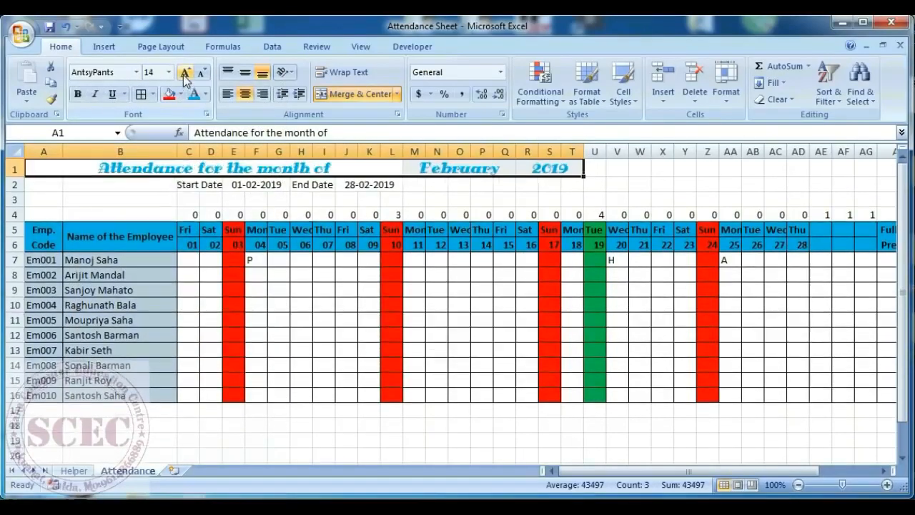
click(185, 73)
click(184, 73)
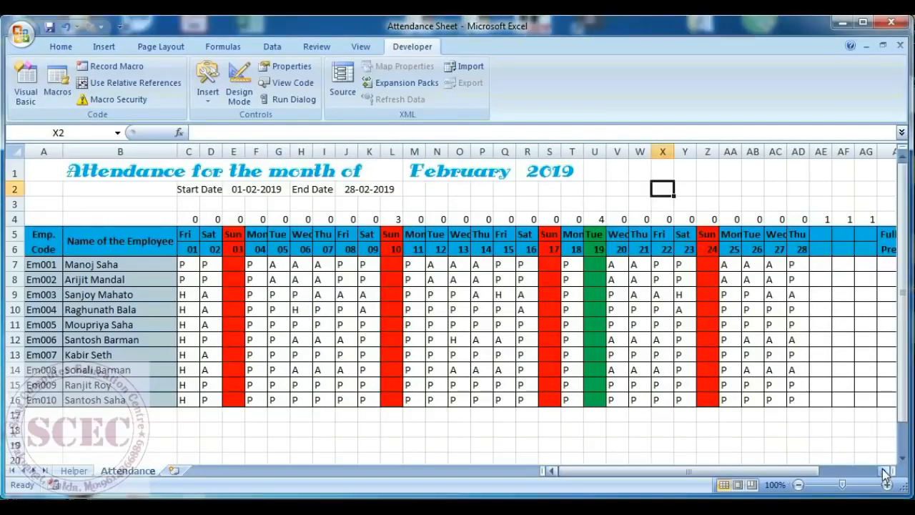
Review the row 7 summary formulas for full-day present, full-day absent, half-day present, work days, and present and absent percentages
drag(884, 473, 884, 473)
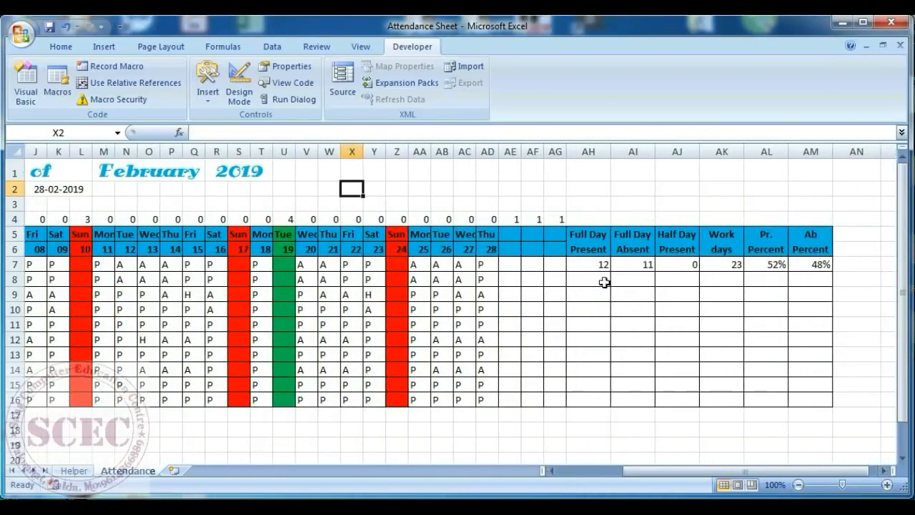
click(588, 265)
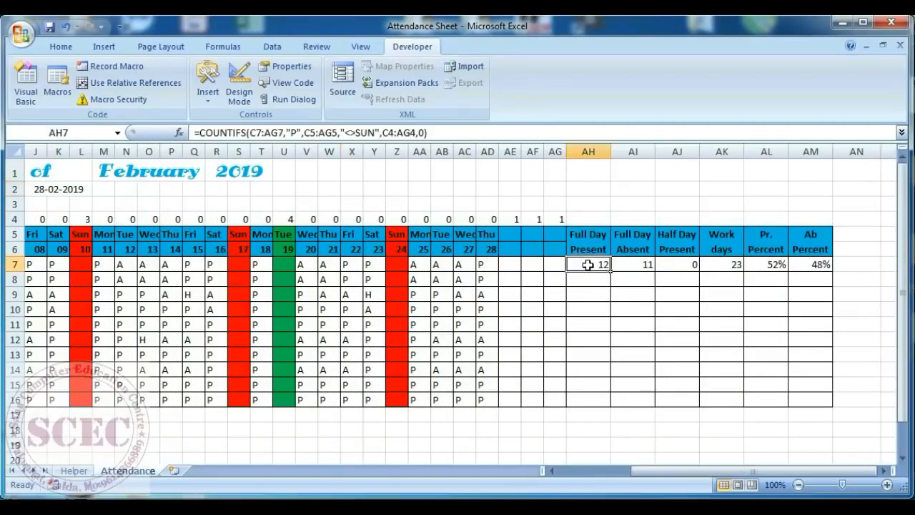
click(637, 267)
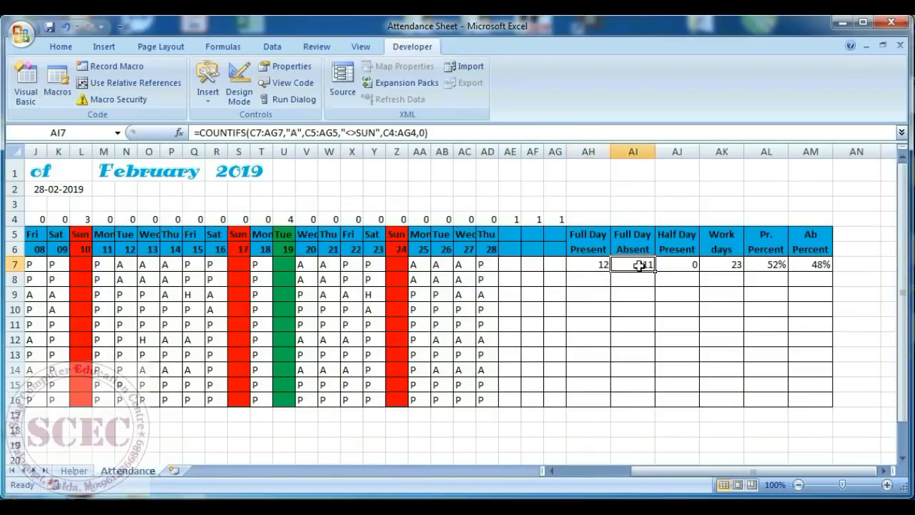
click(679, 265)
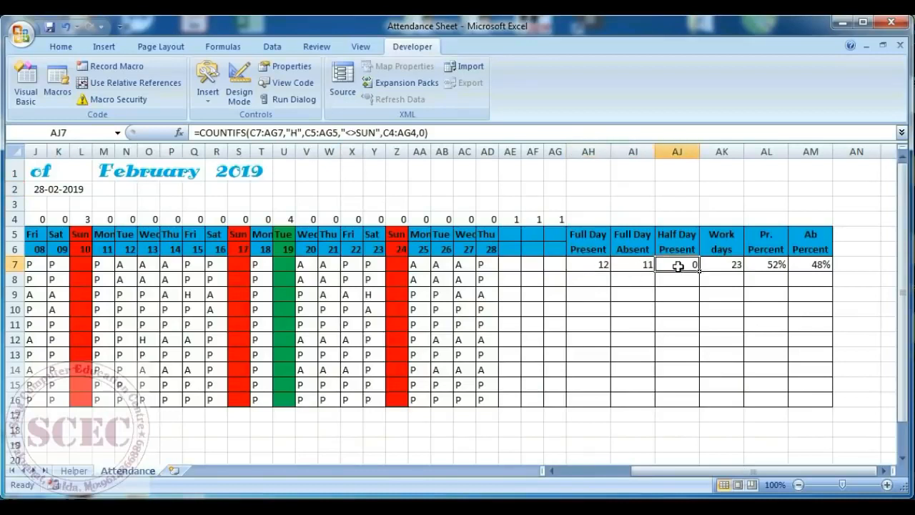
click(727, 265)
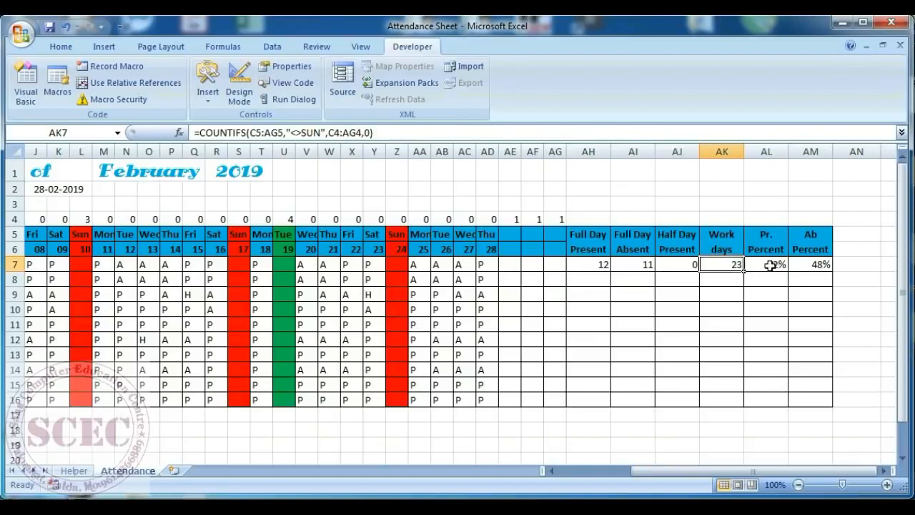
click(769, 265)
click(806, 265)
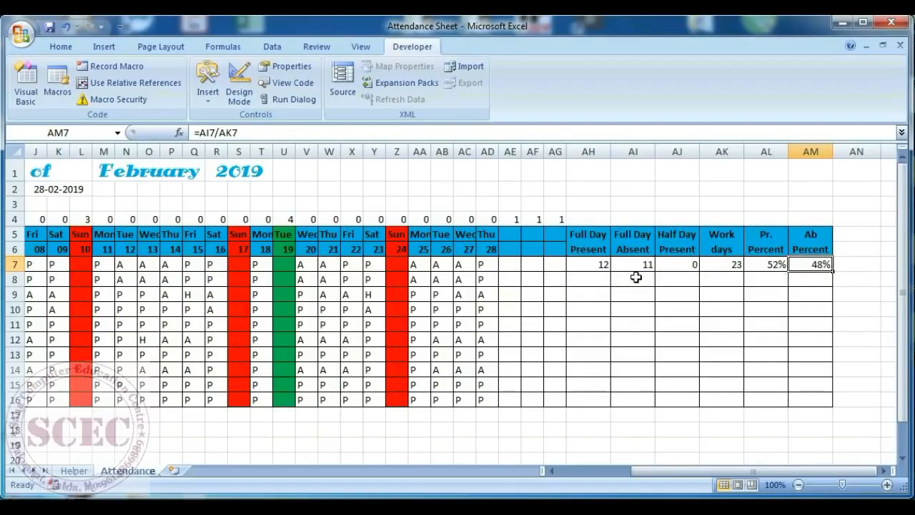
Try to fill the Full Day Present formula from AH7 down to AH16
click(597, 265)
drag(611, 271, 592, 397)
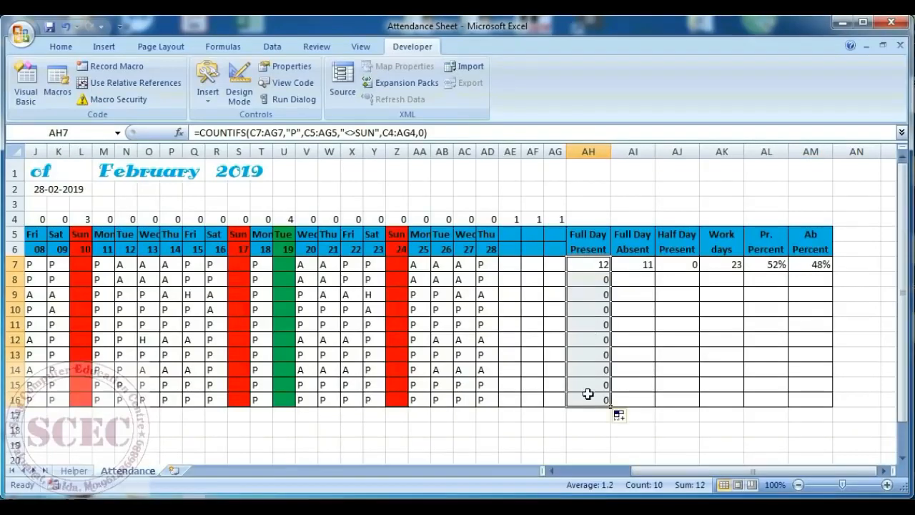
Make the AH7 Full Day Present ranges absolute as $C$5:$AG$5 and $C$4:$AG$4, and fill the formula down to AH16
double_click(600, 264)
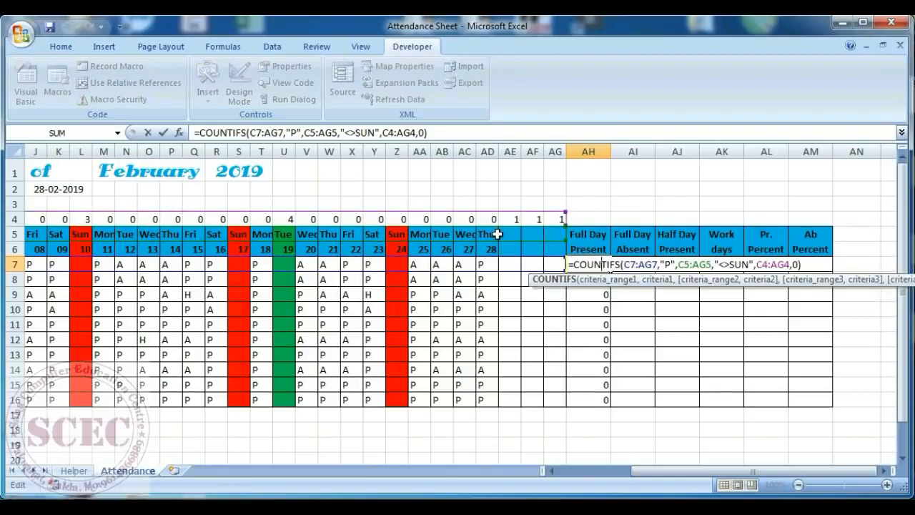
click(684, 263)
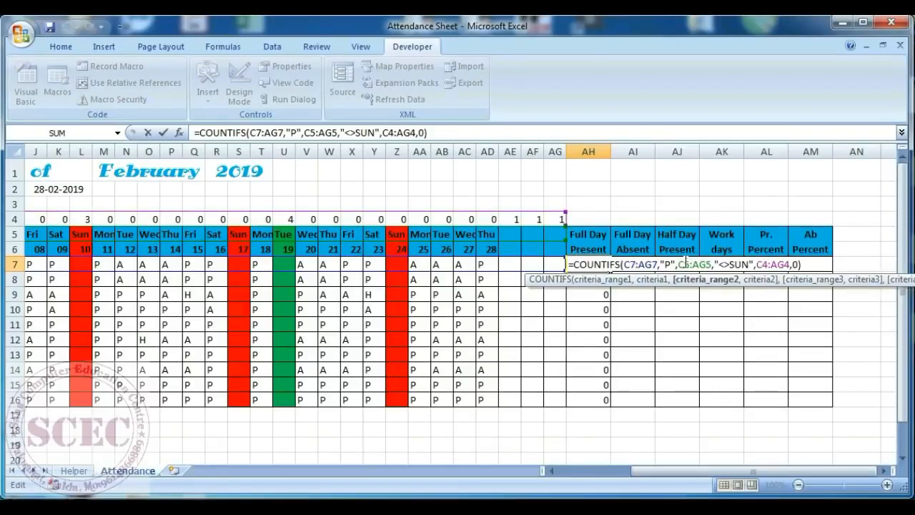
key(F4)
click(713, 263)
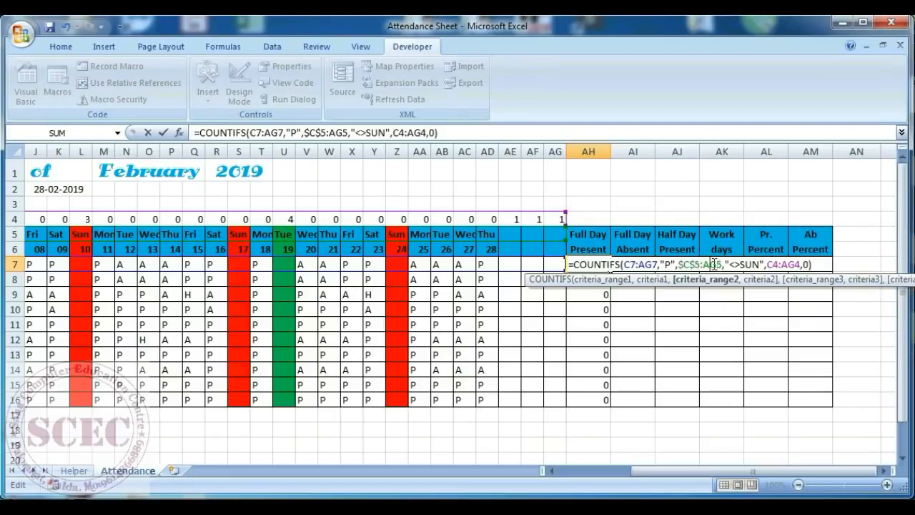
key(F4)
click(784, 264)
key(F4)
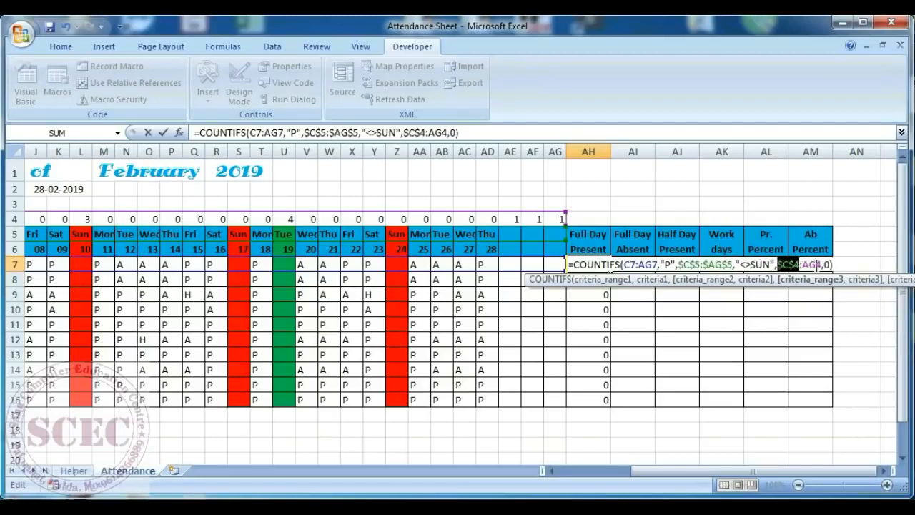
click(816, 264)
key(F4)
key(Return)
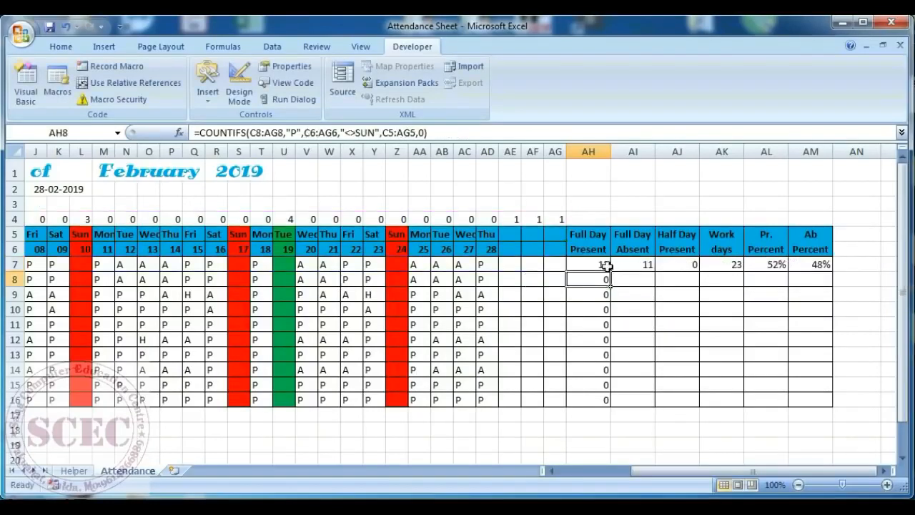
click(606, 265)
drag(609, 271, 606, 402)
Lock the AI7 Full Day Absent ranges as $C$5:$AG$5 and $C$4:$AG$4, and fill the formula down to AI16
click(647, 266)
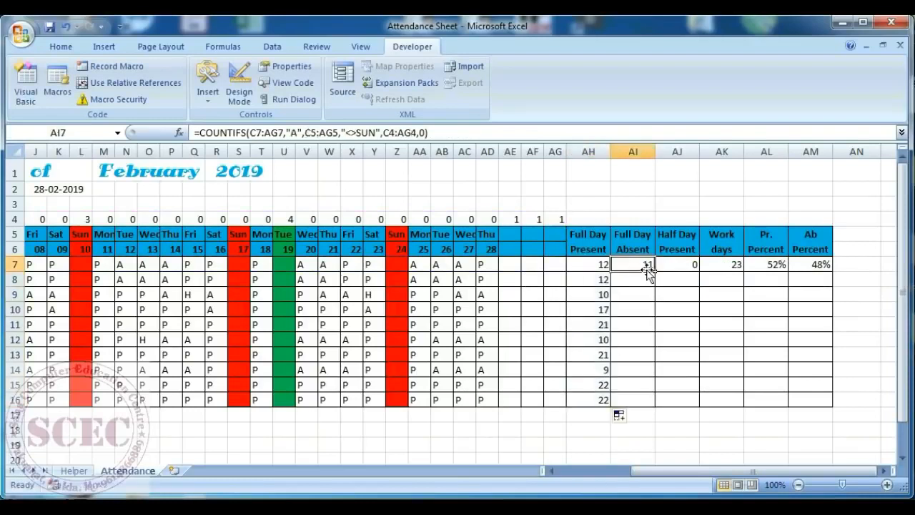
double_click(643, 264)
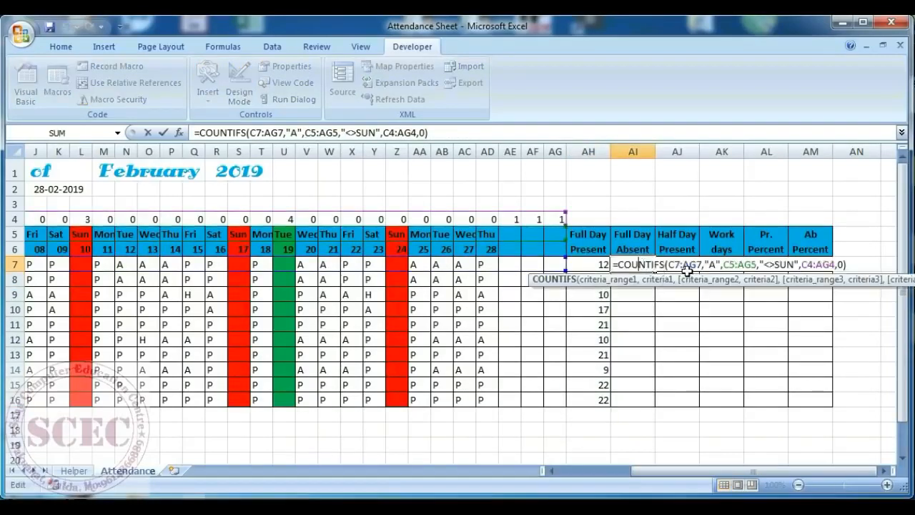
click(735, 265)
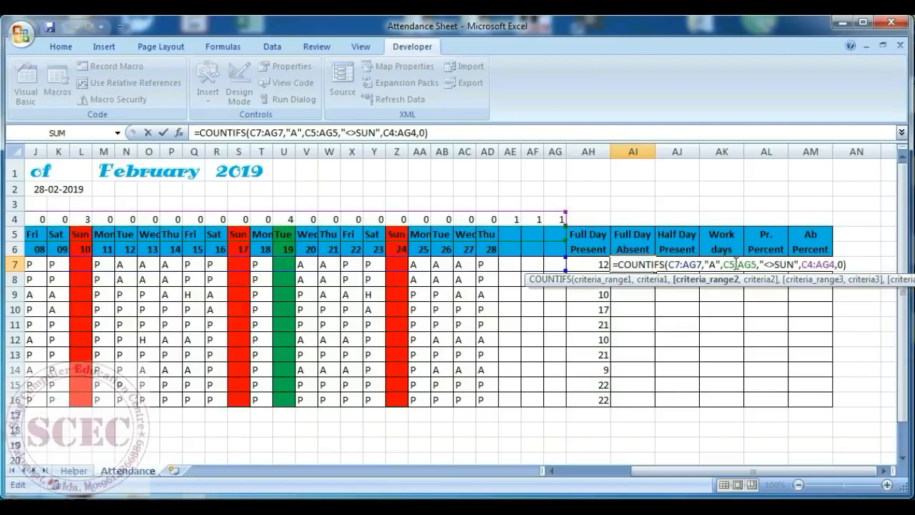
key(F4)
click(761, 264)
key(F4)
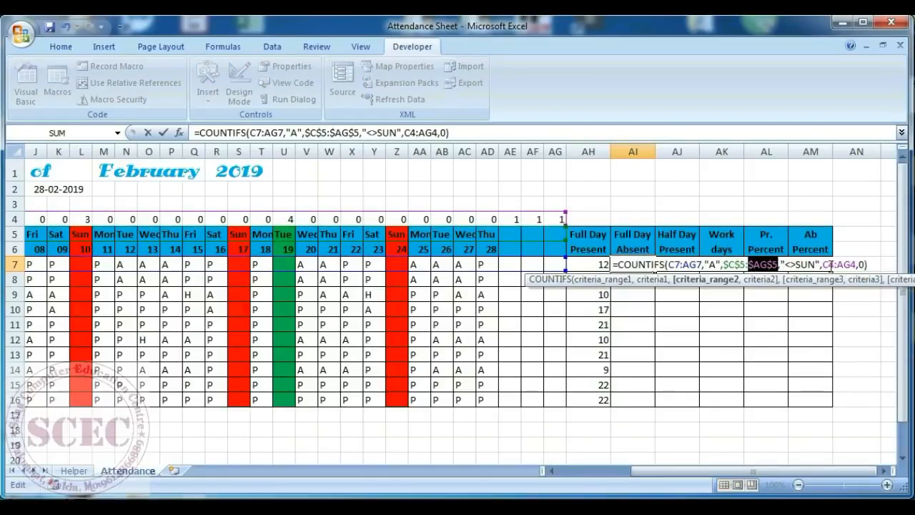
click(829, 265)
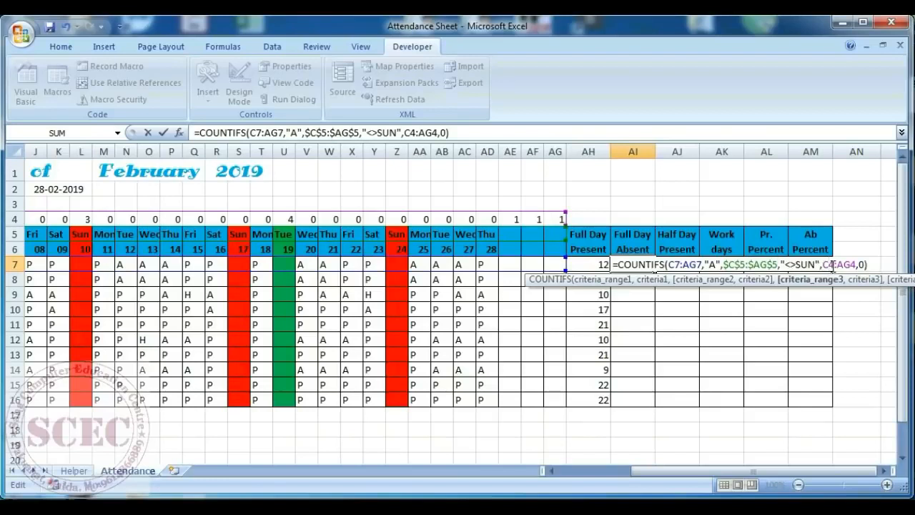
key(F4)
click(861, 264)
key(F4)
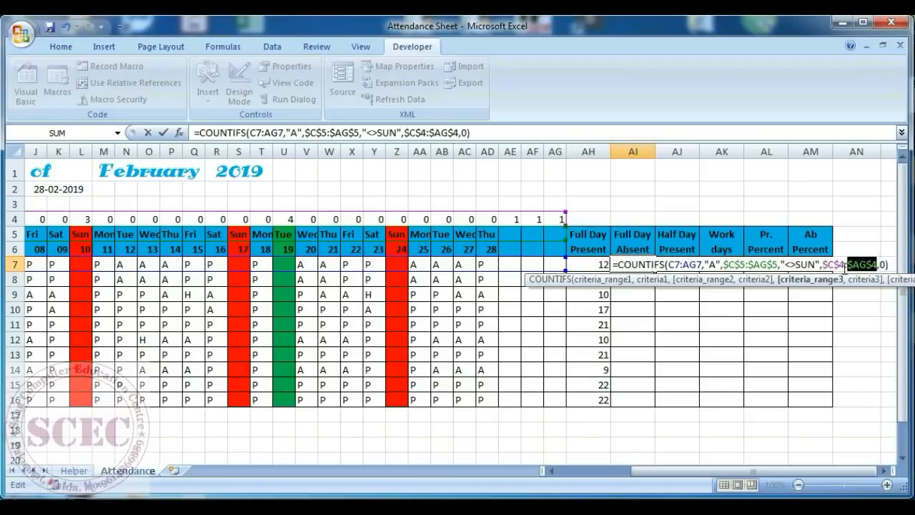
key(Return)
click(649, 266)
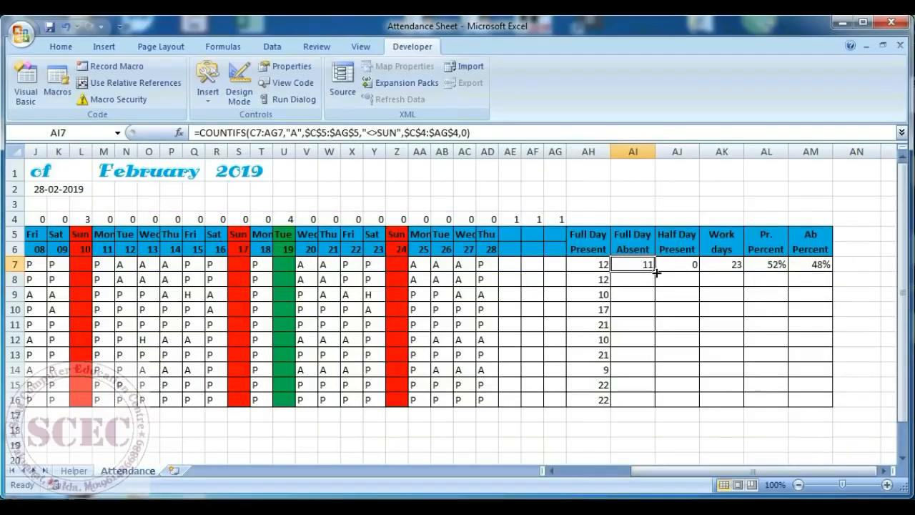
drag(655, 272, 647, 401)
Change the AJ7 Half Day Present ranges to absolute $C$5:$AG$5 and $C$4:$AG$4, and fill the formula down to AJ16
click(693, 270)
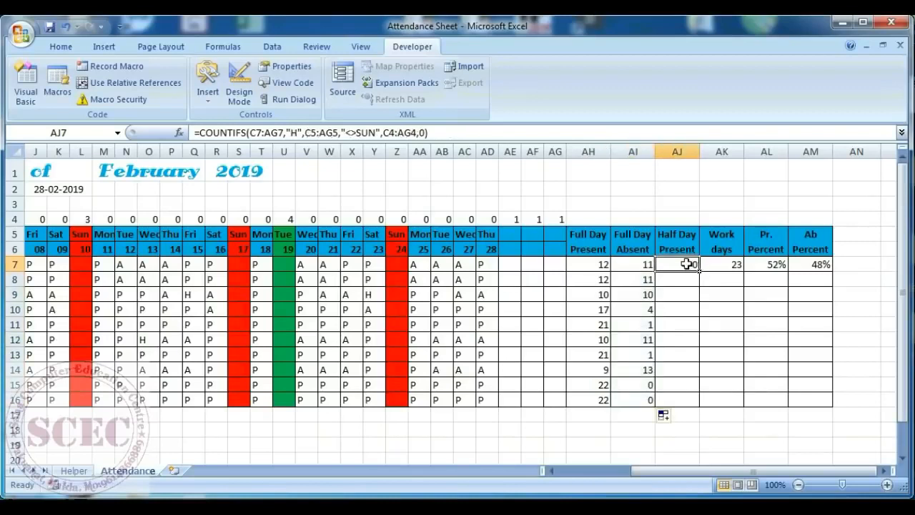
double_click(686, 264)
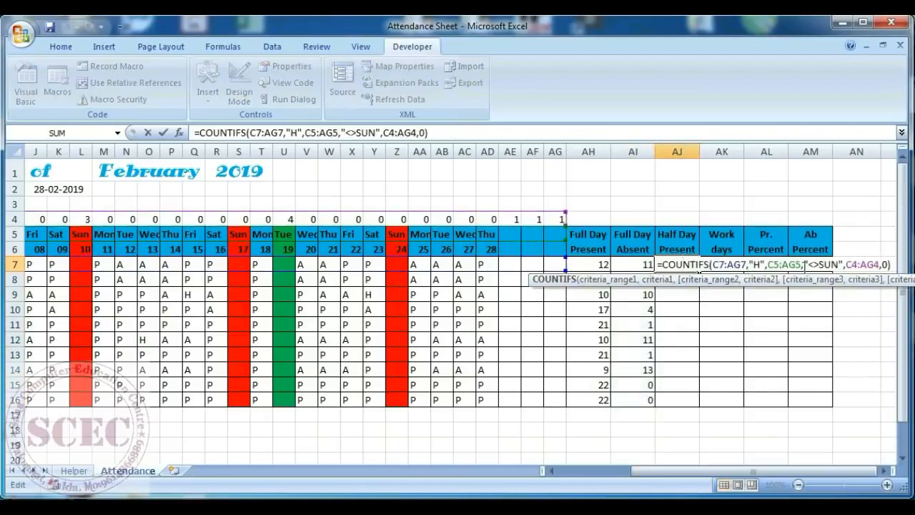
click(779, 264)
key(F4)
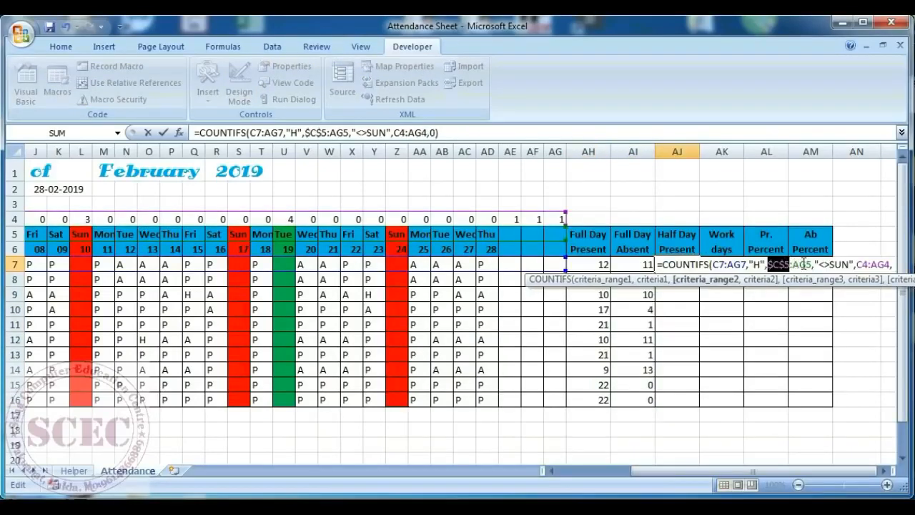
click(805, 264)
key(F4)
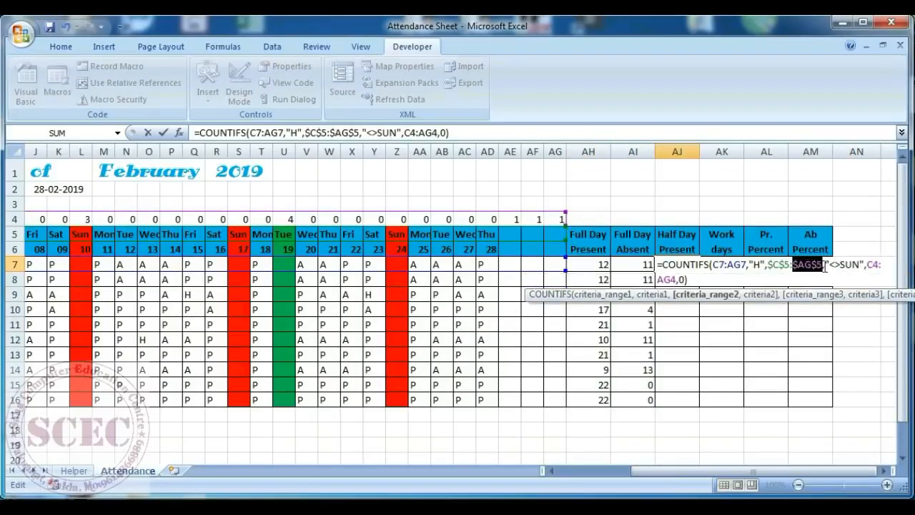
click(873, 266)
key(F4)
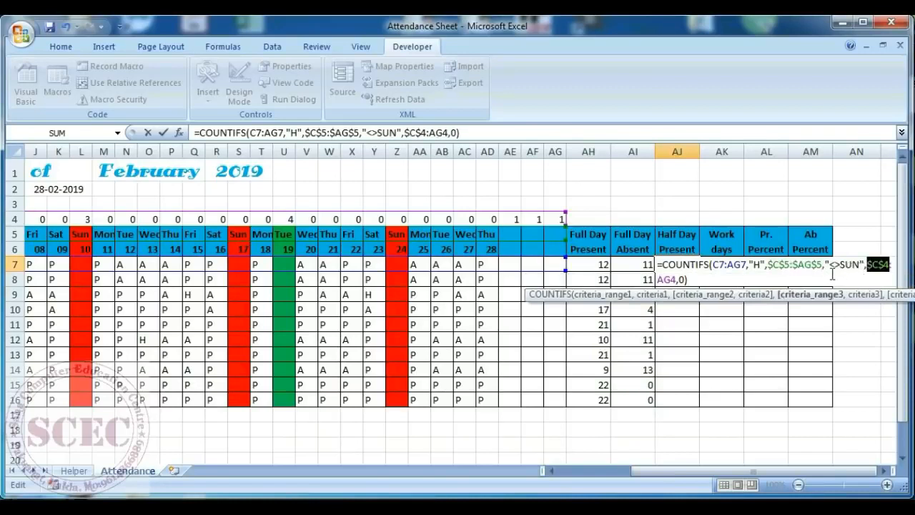
click(667, 280)
key(F4)
key(Return)
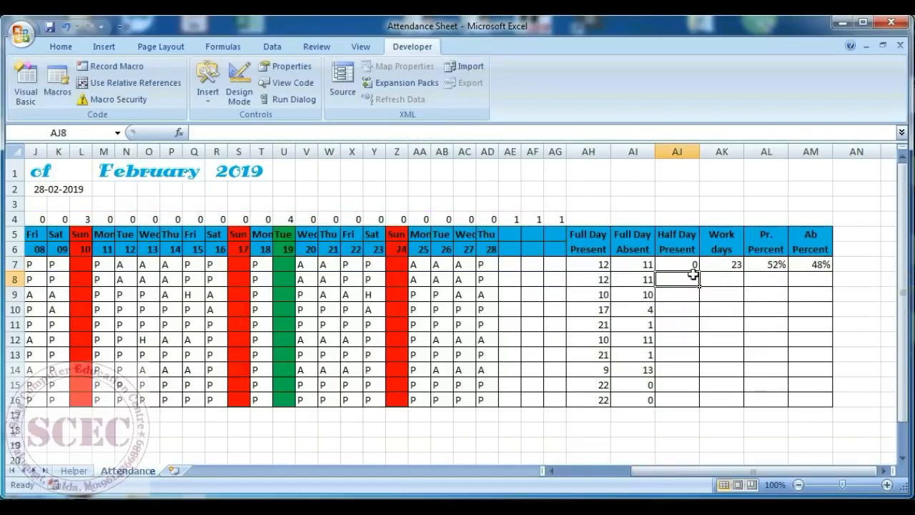
click(688, 269)
drag(701, 272, 699, 404)
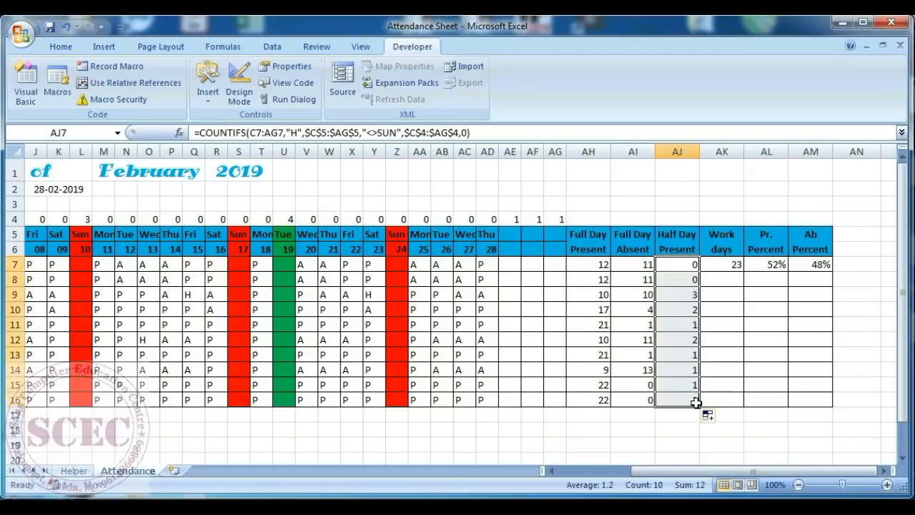
Set the AK7 Work days formula to =COUNTIFS($C$5:$AG$5,"<>SUN",$C$4:$AG$4,0) and fill it down to AK16
double_click(729, 264)
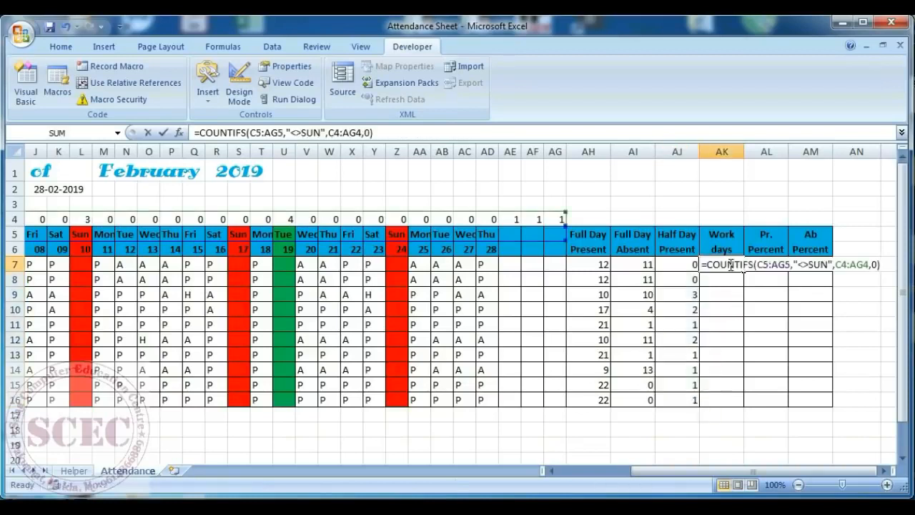
click(764, 265)
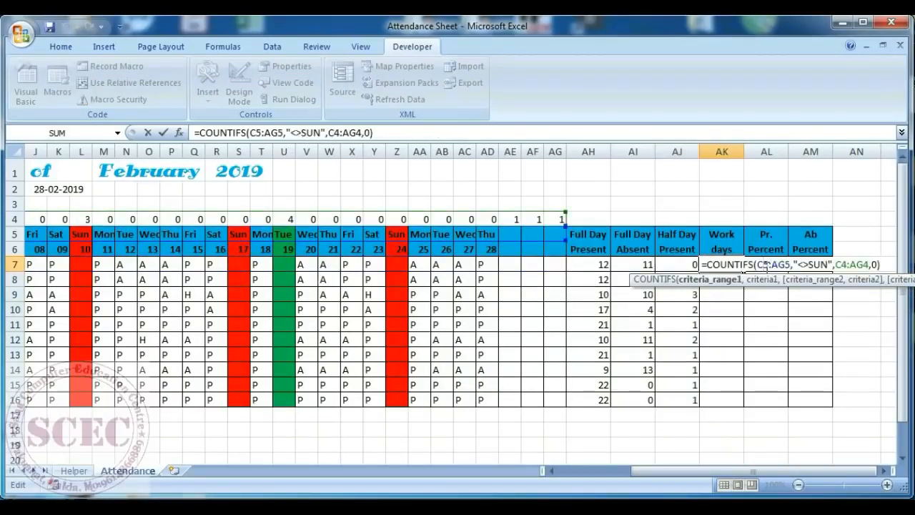
key(F4)
click(791, 264)
key(F4)
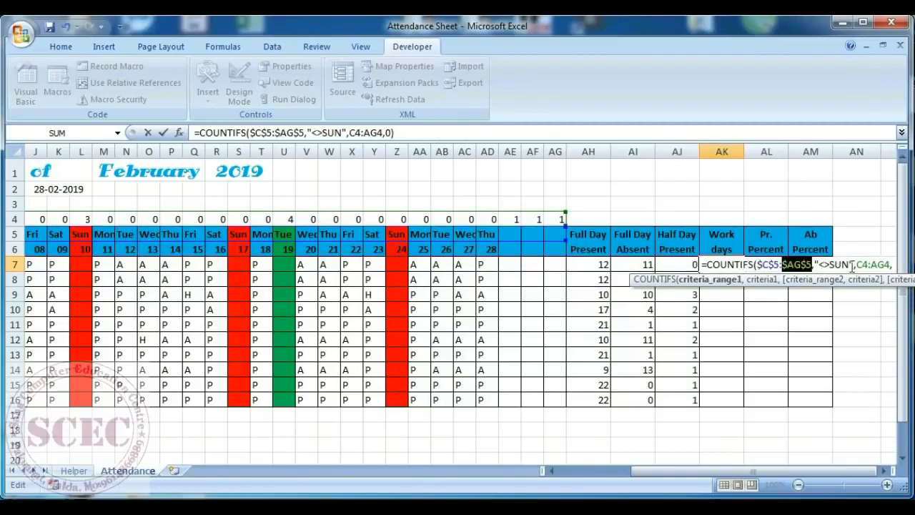
click(860, 265)
key(F4)
click(727, 275)
key(F4)
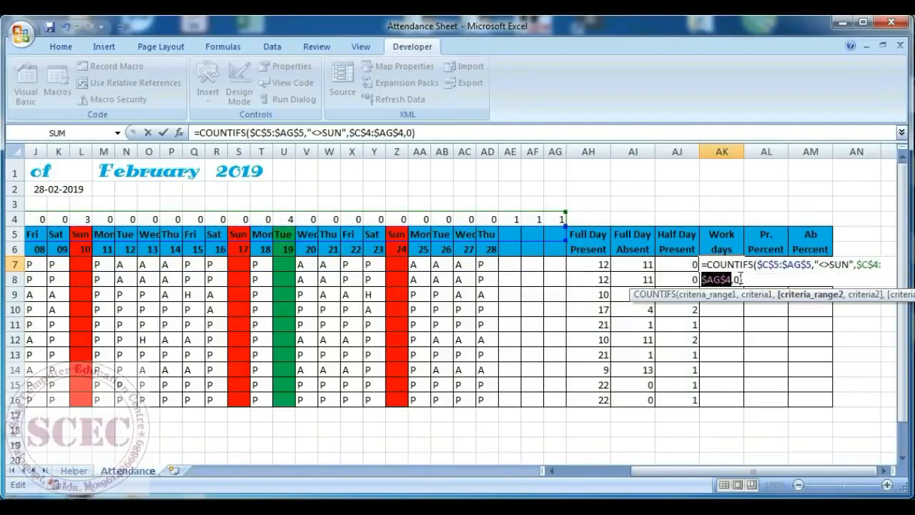
key(Return)
click(736, 269)
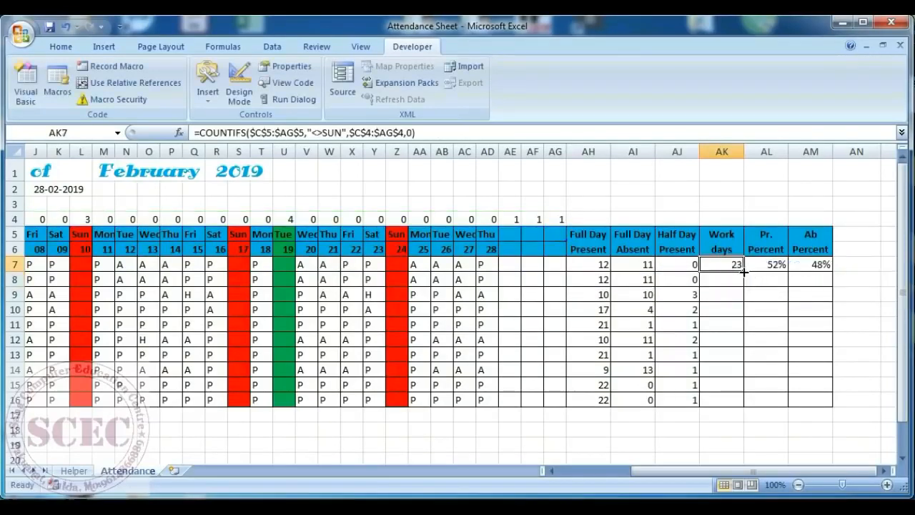
drag(744, 272, 719, 396)
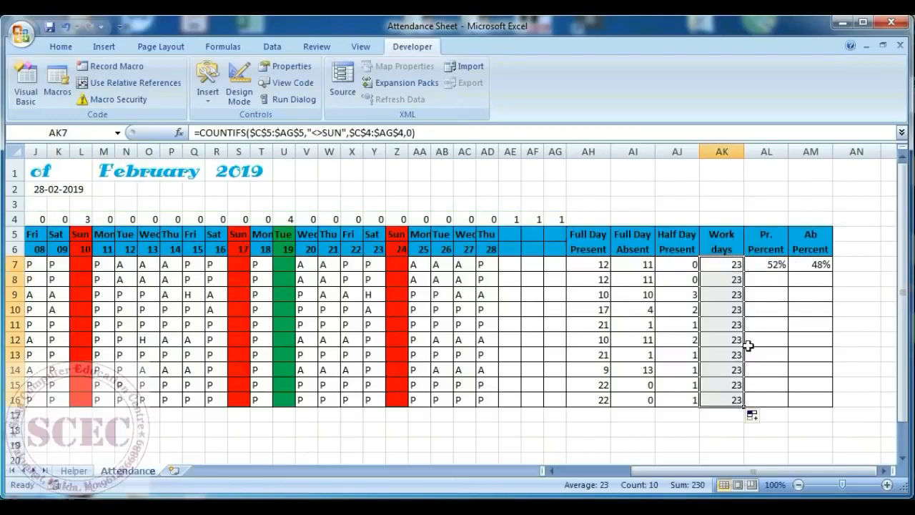
Fill the present and absent percentage formulas from AL7:AM7 down to row 16 and check the copied formulas
drag(771, 264, 808, 402)
click(785, 353)
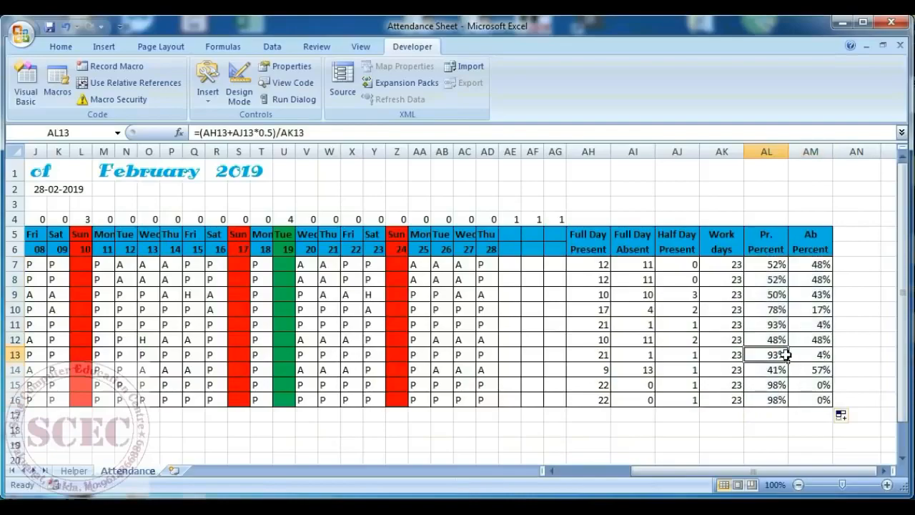
click(773, 280)
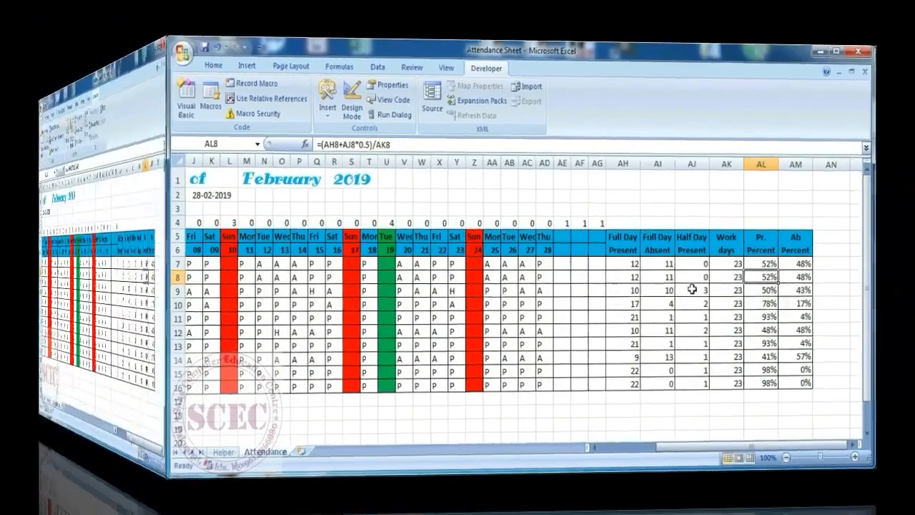
Draw a rectangle about 1.31 inches wide and 0.31 inches high in row 1, just after the year in the title
drag(661, 473, 580, 473)
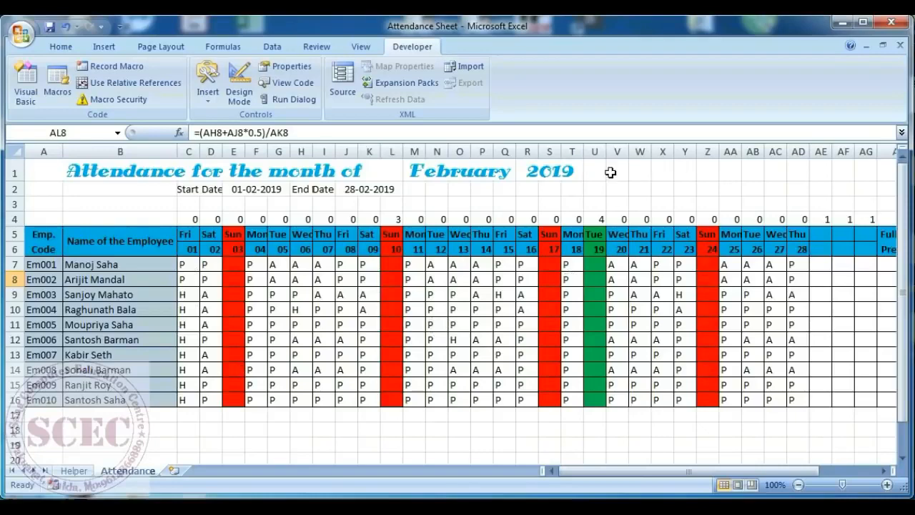
click(99, 48)
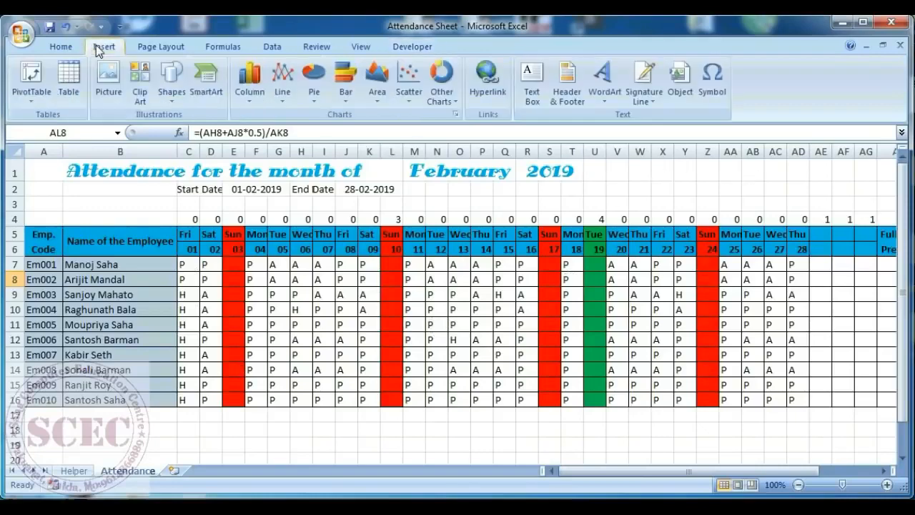
click(171, 85)
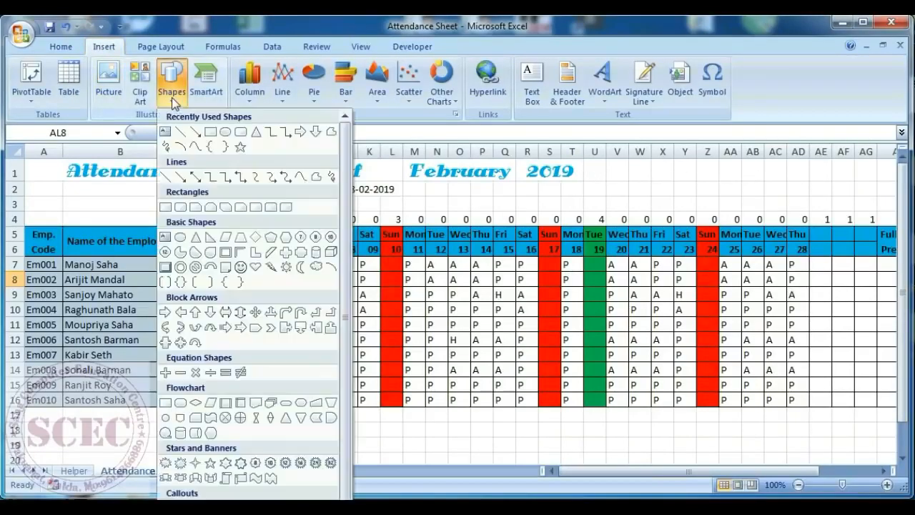
click(224, 132)
drag(596, 162, 692, 185)
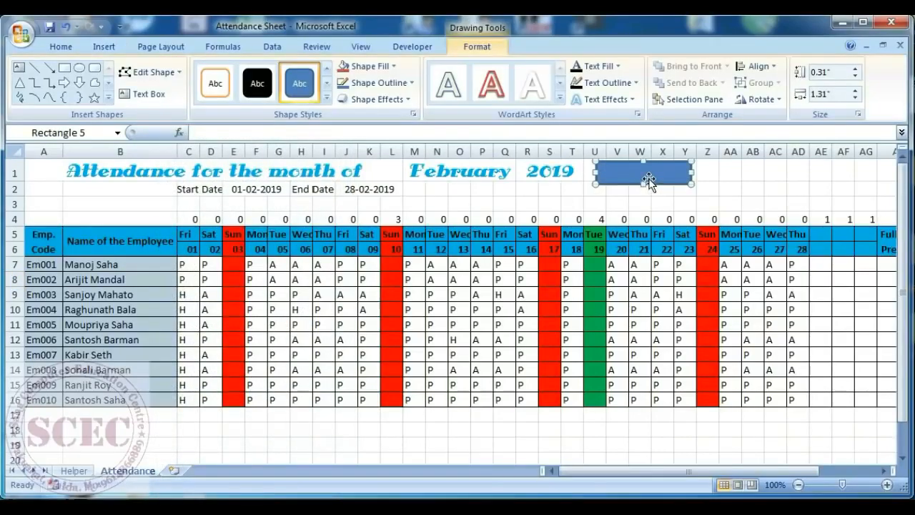
Apply the glossy purple shape style to the rectangle, place a copy beside it over Z1:AD1, and select the original
click(326, 99)
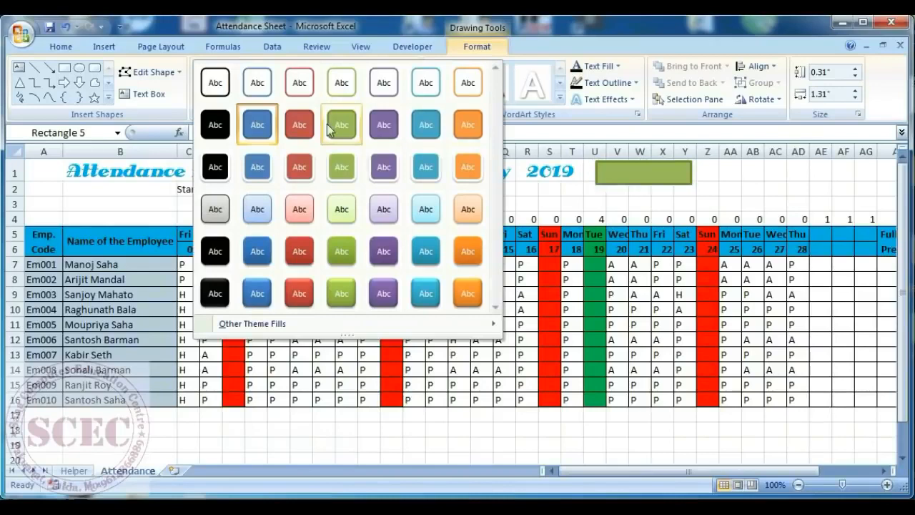
click(383, 286)
drag(623, 175, 731, 176)
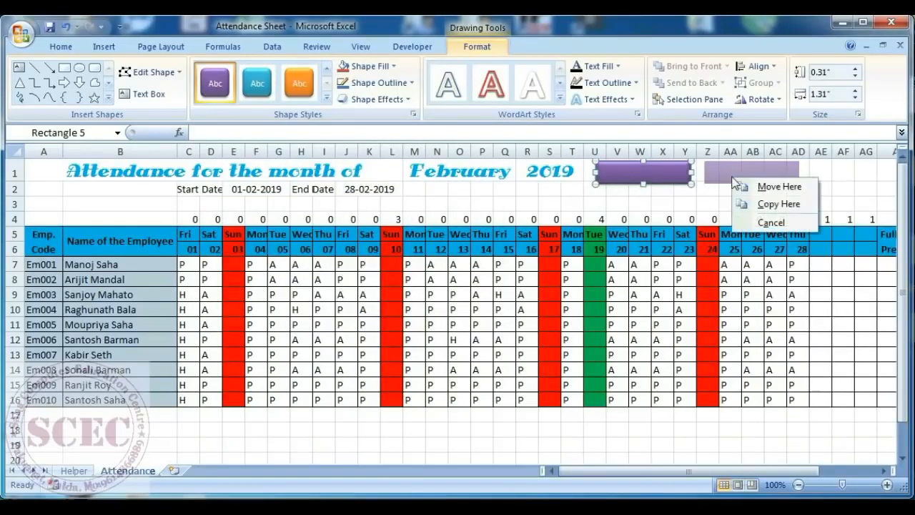
click(764, 205)
click(639, 173)
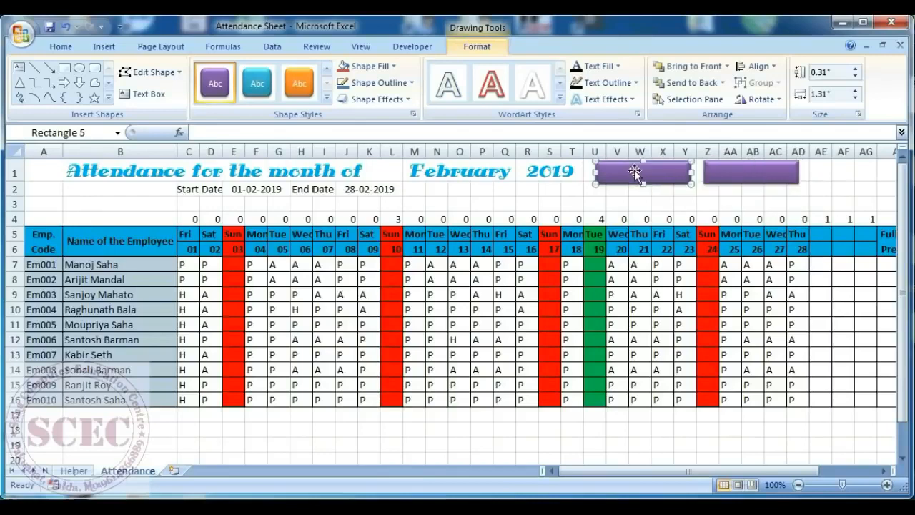
Label the first purple rectangle COPY SHEET and format its text as bold Andalus, size 14
right_click(636, 175)
click(665, 229)
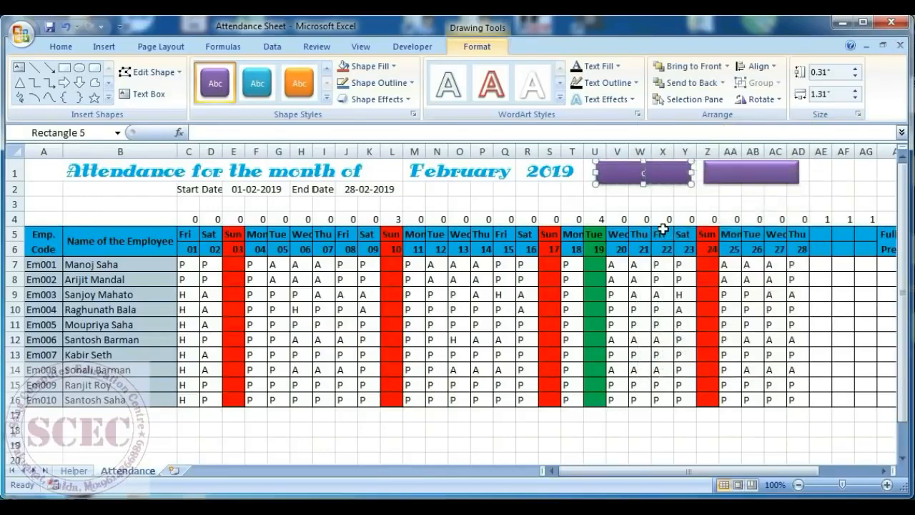
text(COPY SHEET)
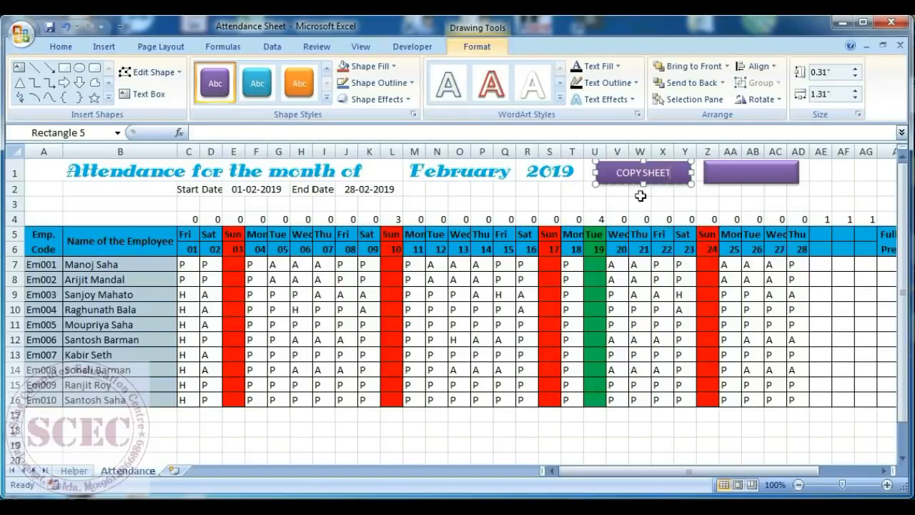
click(61, 47)
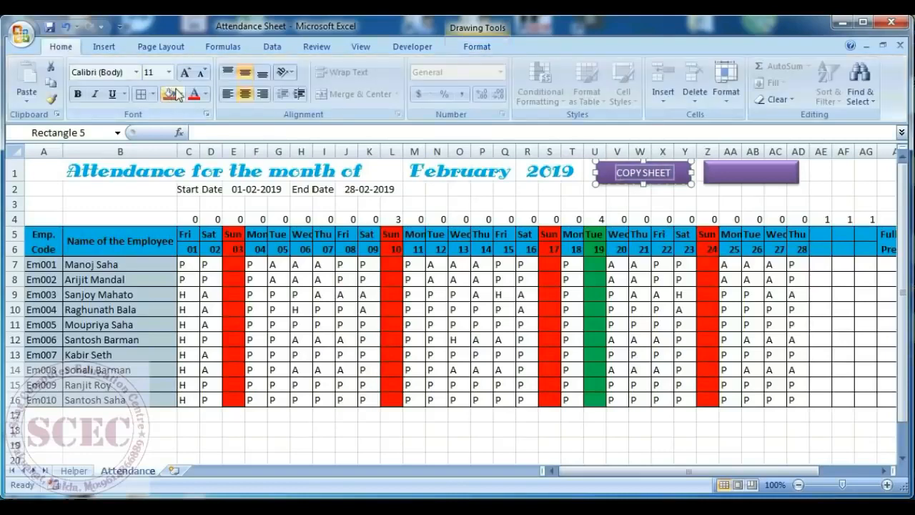
click(136, 72)
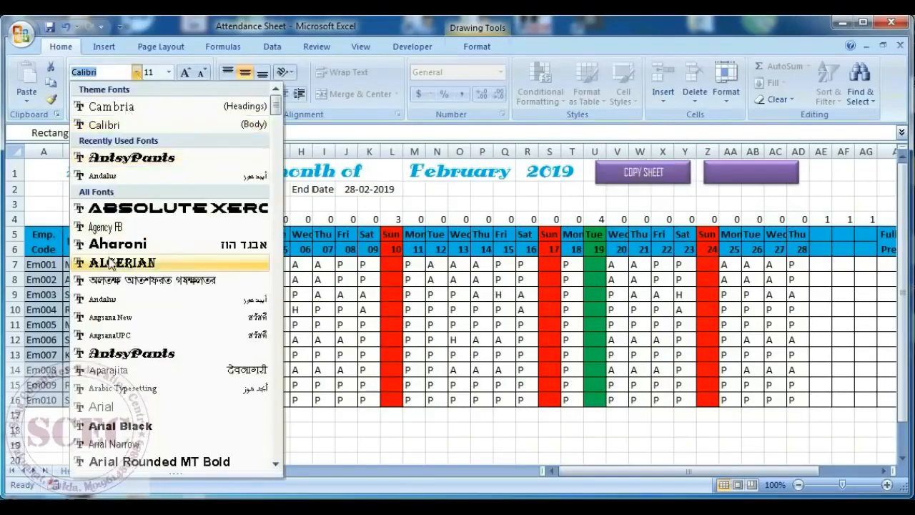
click(120, 304)
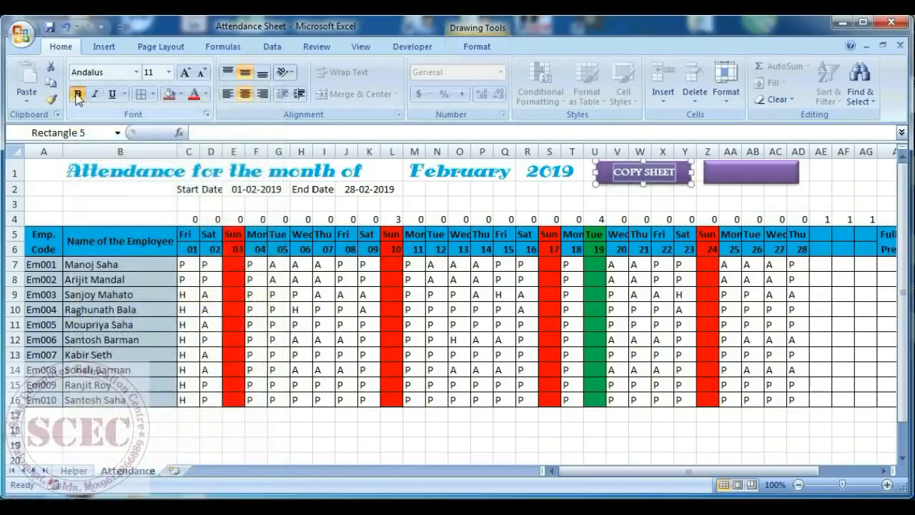
click(184, 74)
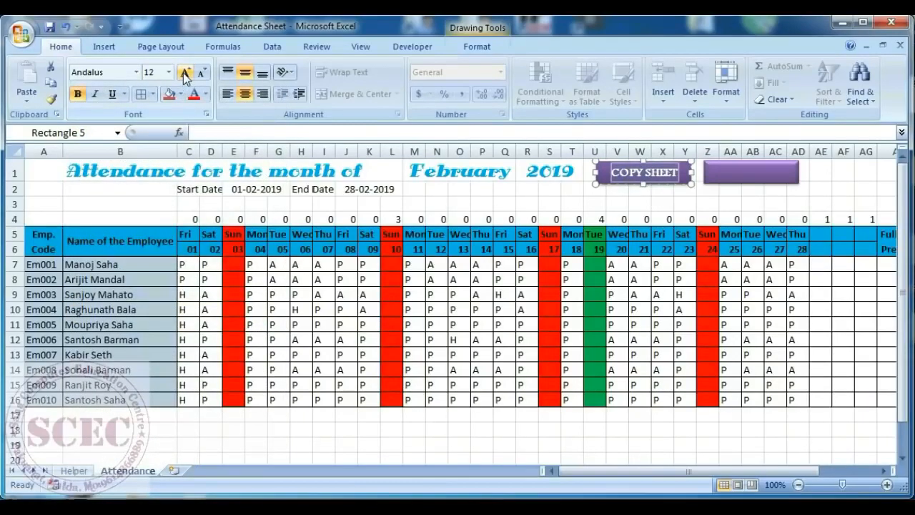
click(185, 74)
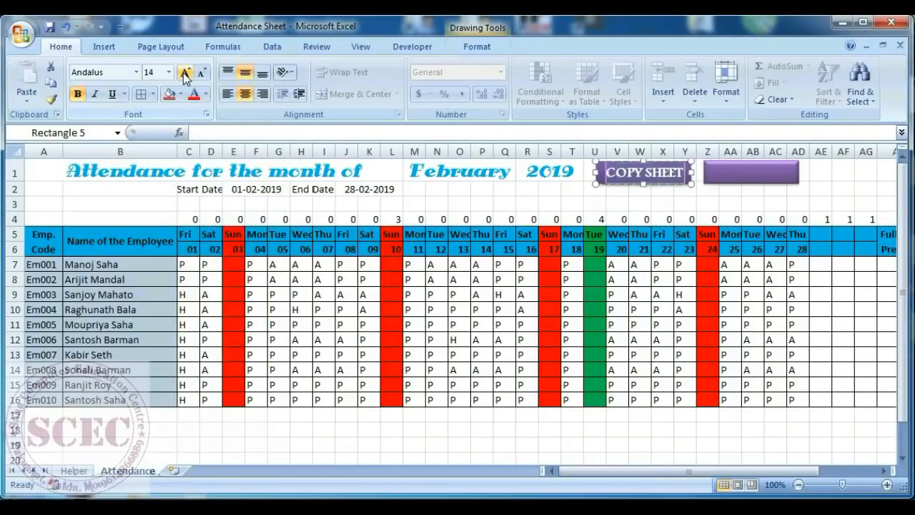
Label the second purple rectangle CLEAR SHEET and format its text as bold Andalus, size 14
right_click(739, 177)
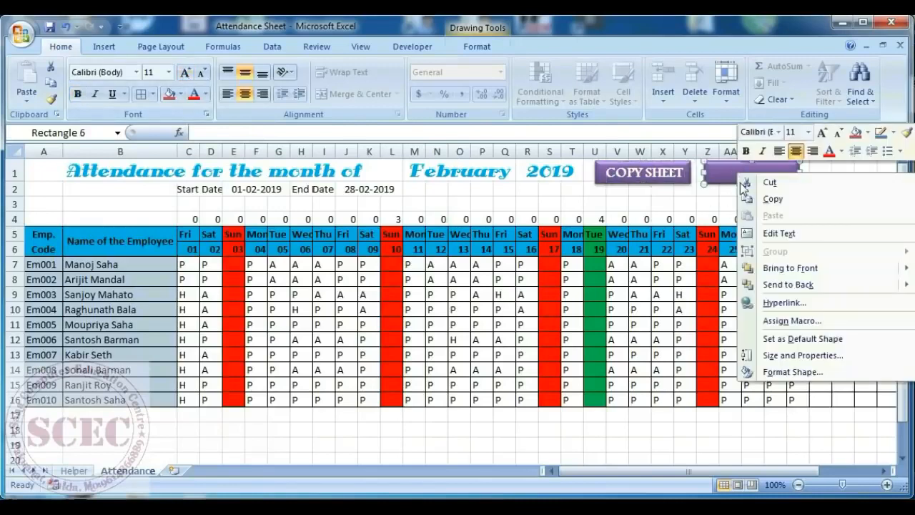
click(762, 228)
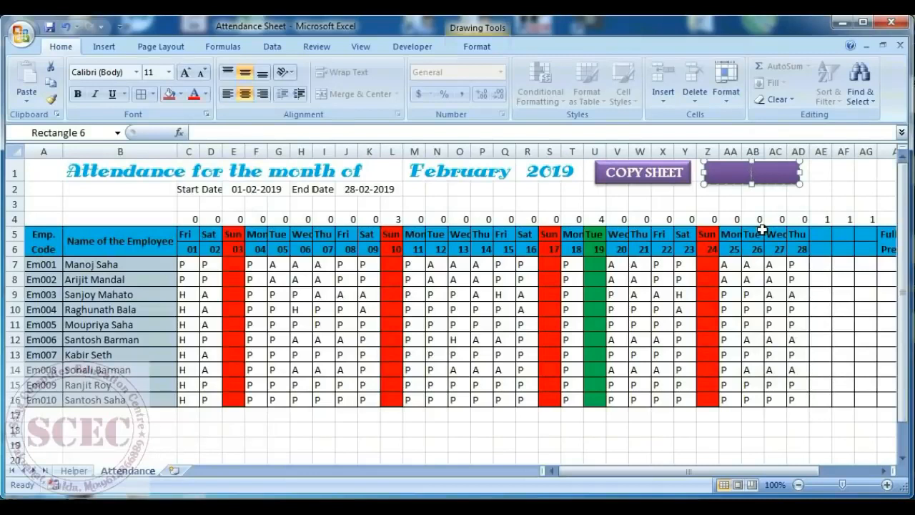
text(CLEAR SHEET)
drag(723, 173, 808, 174)
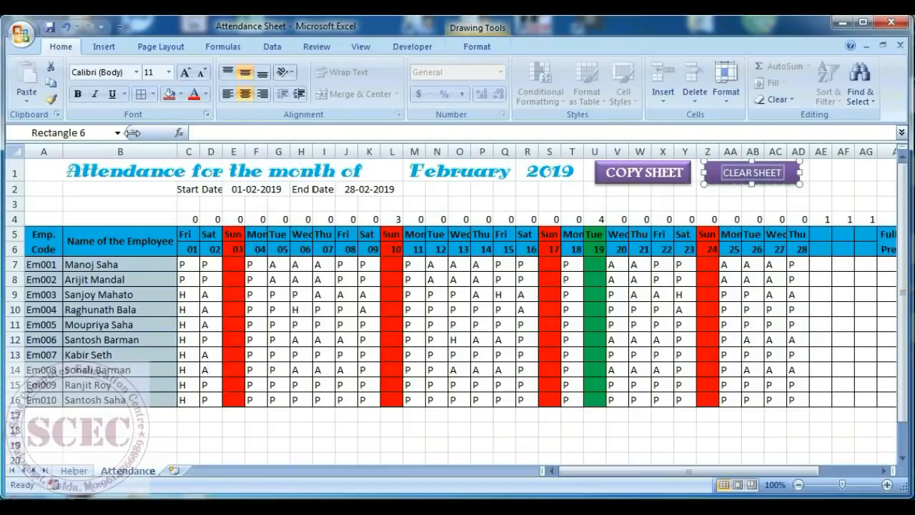
click(135, 72)
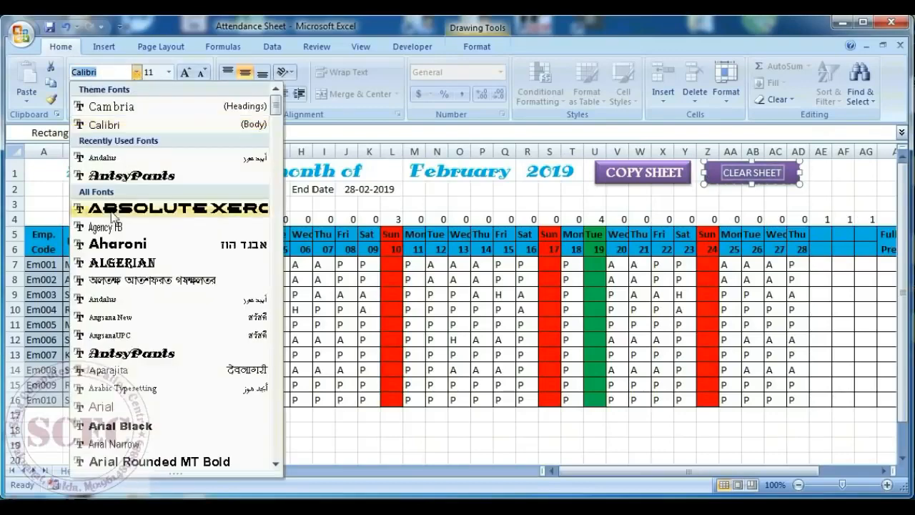
click(118, 300)
click(184, 72)
click(185, 73)
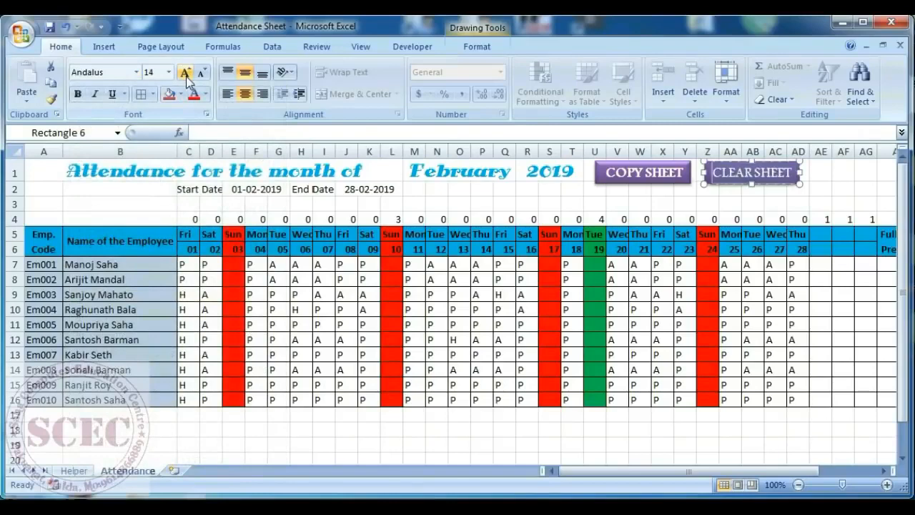
click(77, 95)
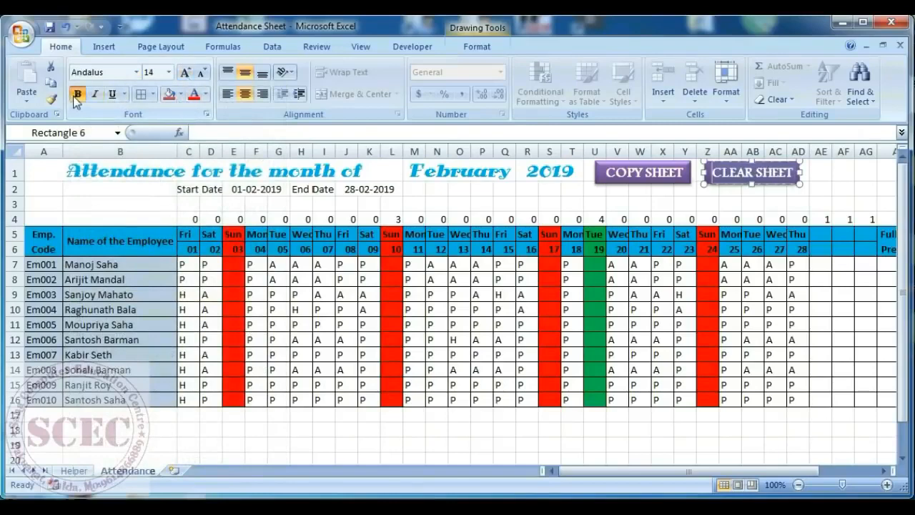
click(538, 207)
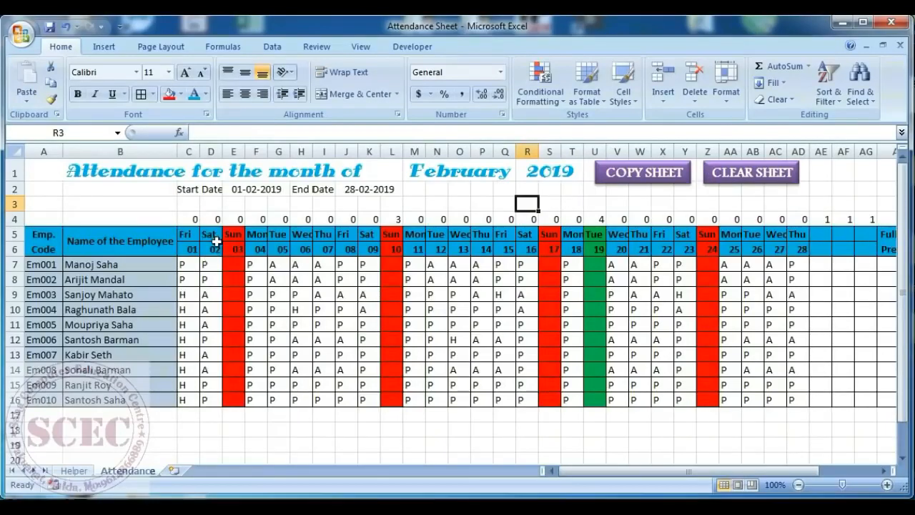
View the empty Visual Basic editor and the Excel option for showing the Developer tab, closing both without changes
click(411, 47)
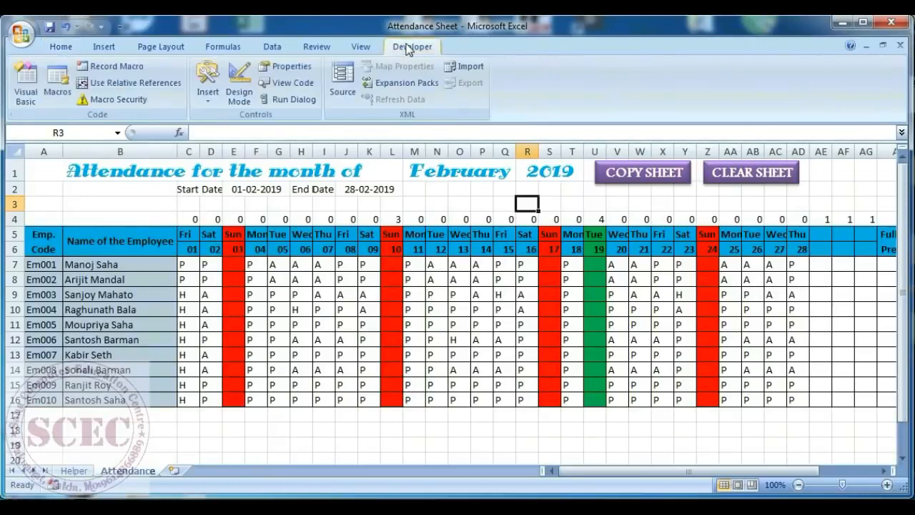
click(26, 81)
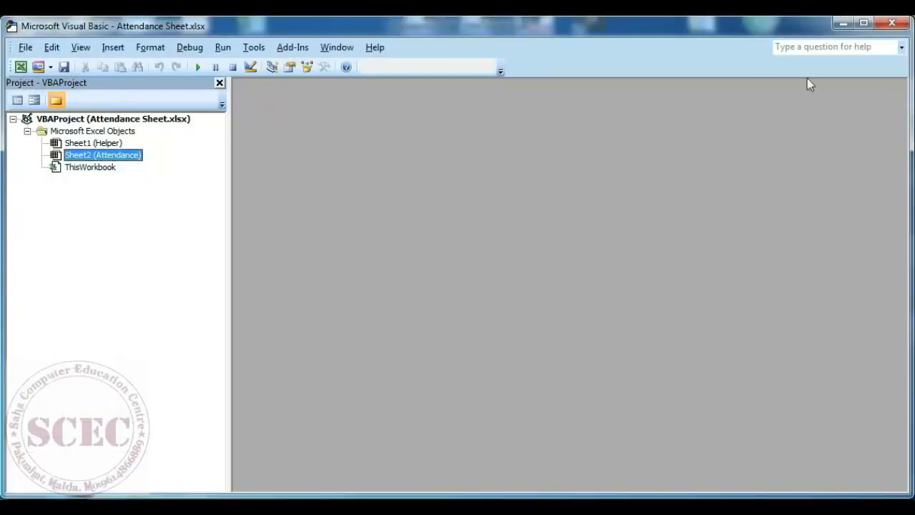
click(891, 26)
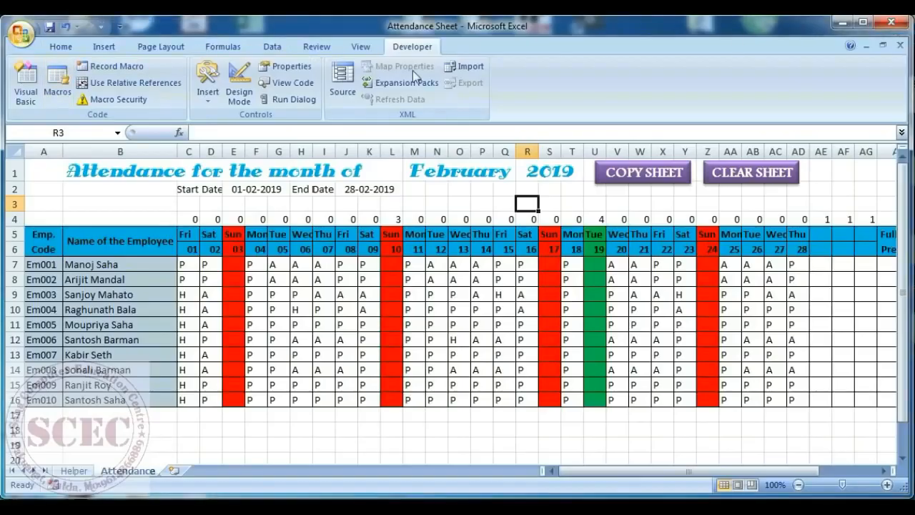
click(22, 40)
click(224, 362)
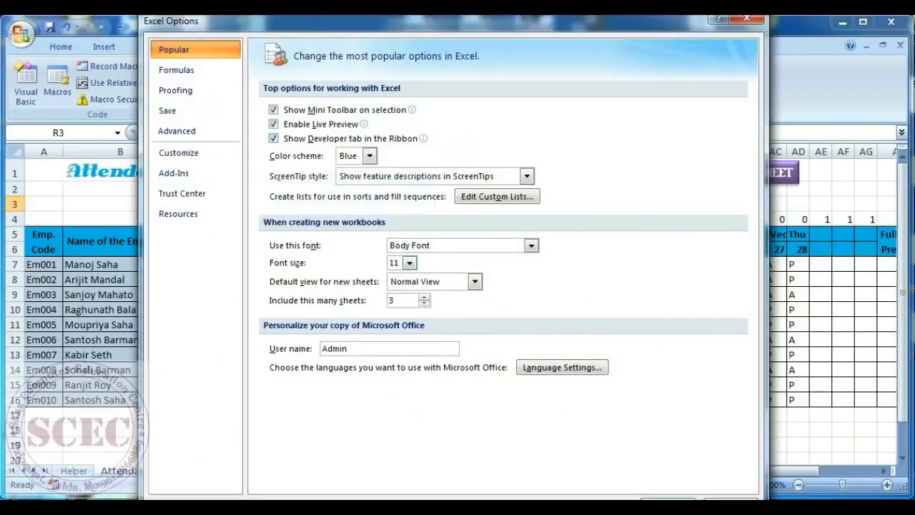
key(Return)
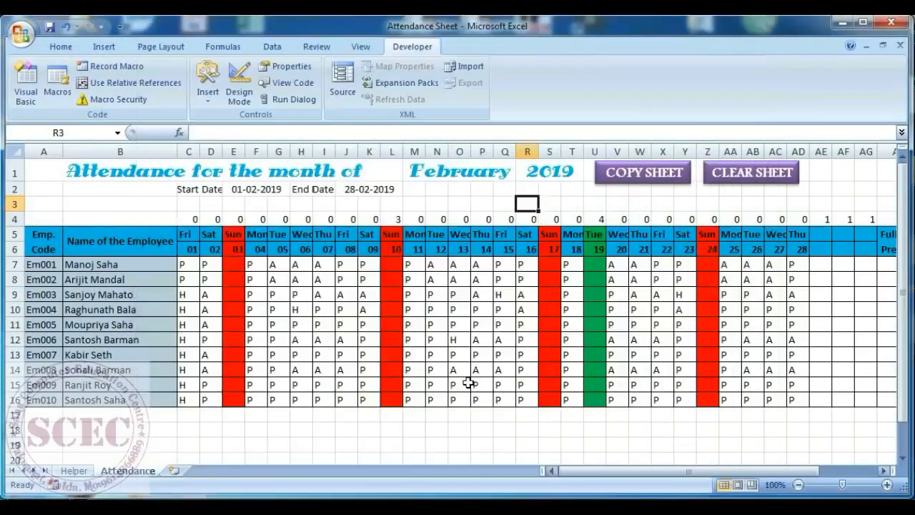
Open the Visual Basic editor through the Attendance sheet's code, close that code window, and insert a new module
right_click(127, 473)
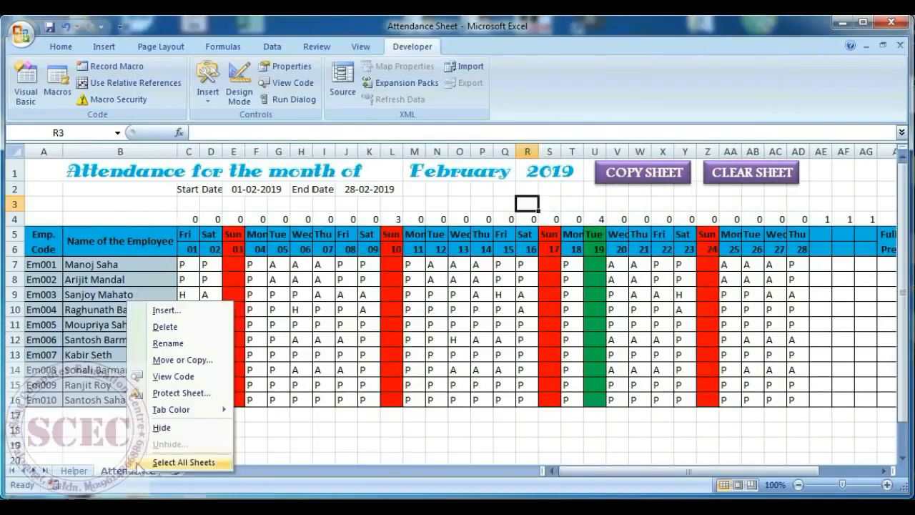
click(162, 379)
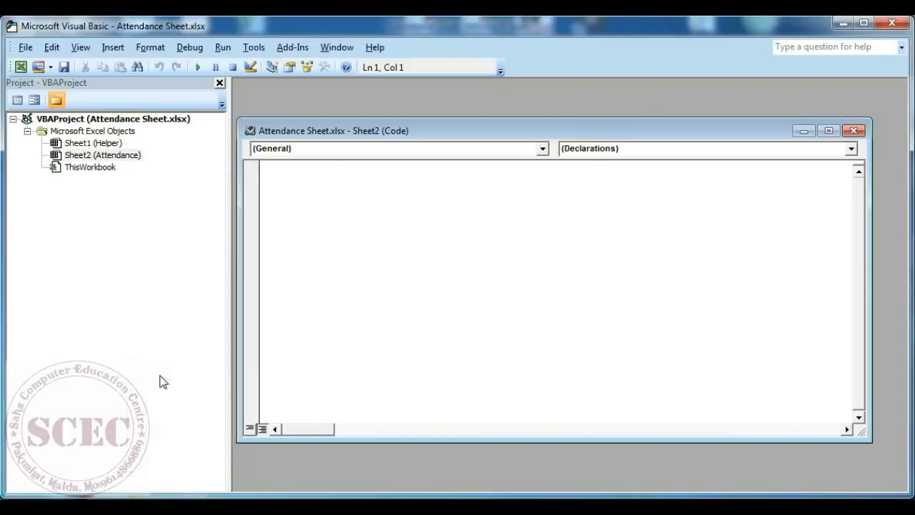
click(853, 130)
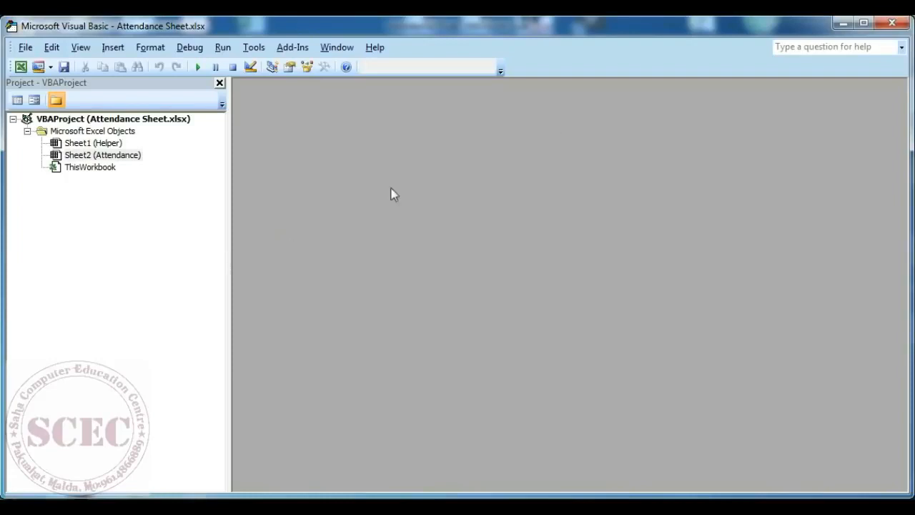
click(112, 47)
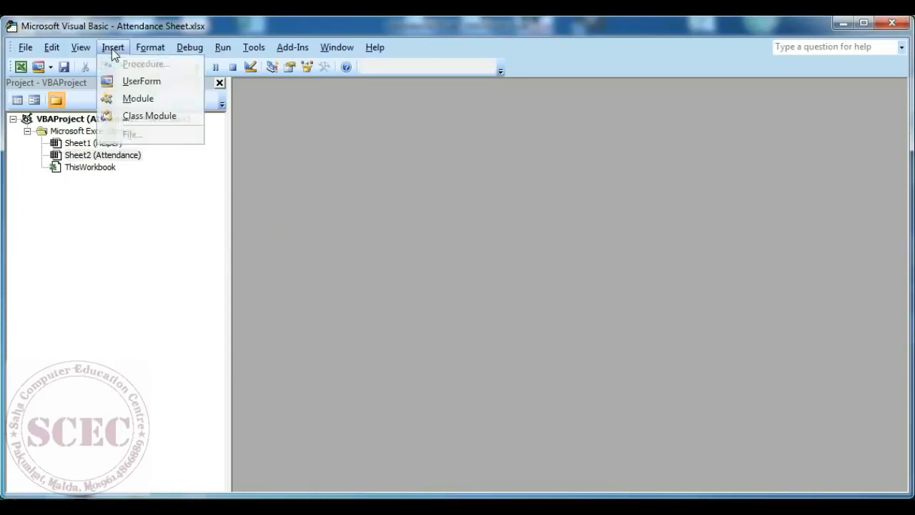
click(134, 99)
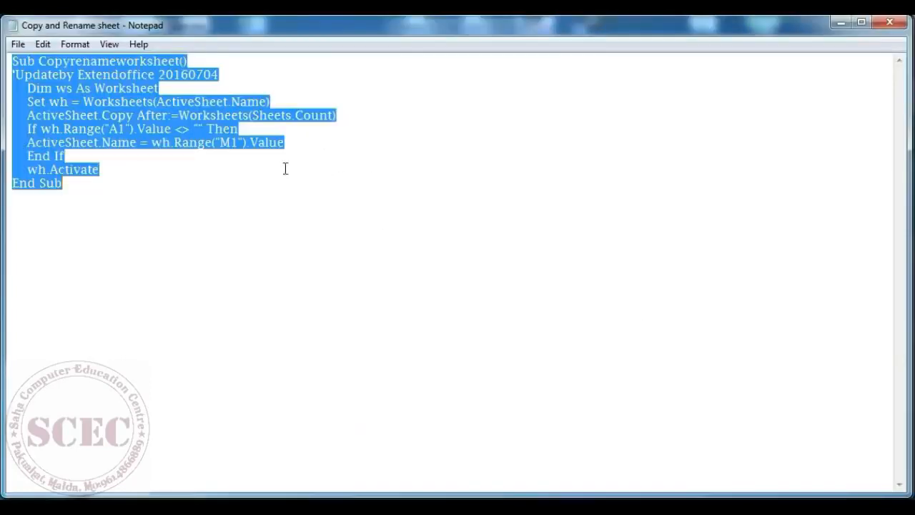
Copy the whole Copyrenameworksheet macro from the "Copy and Rename sheet" Notepad file and paste it into the new module
drag(13, 61, 151, 184)
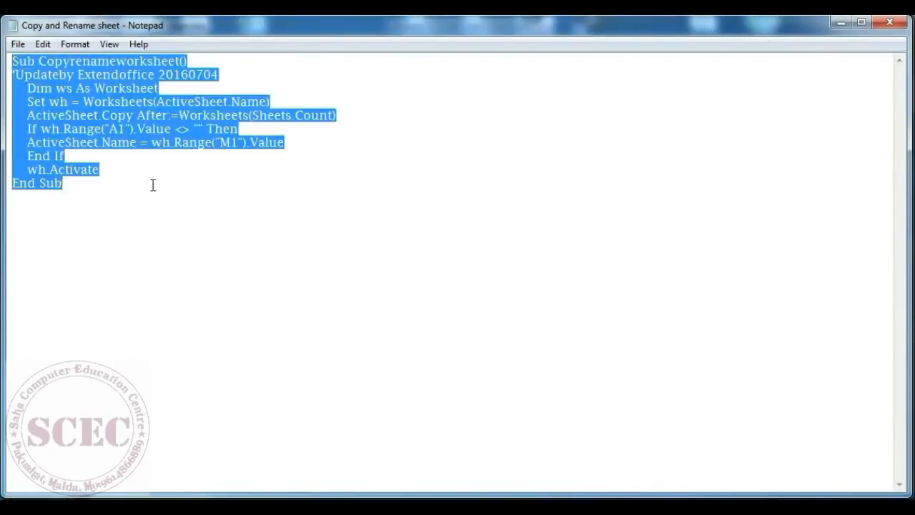
click(43, 45)
click(67, 100)
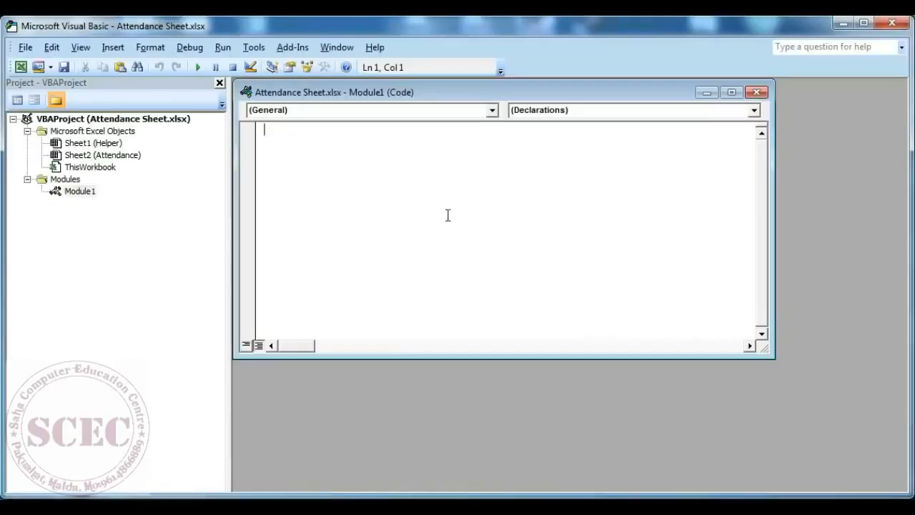
right_click(312, 159)
click(351, 203)
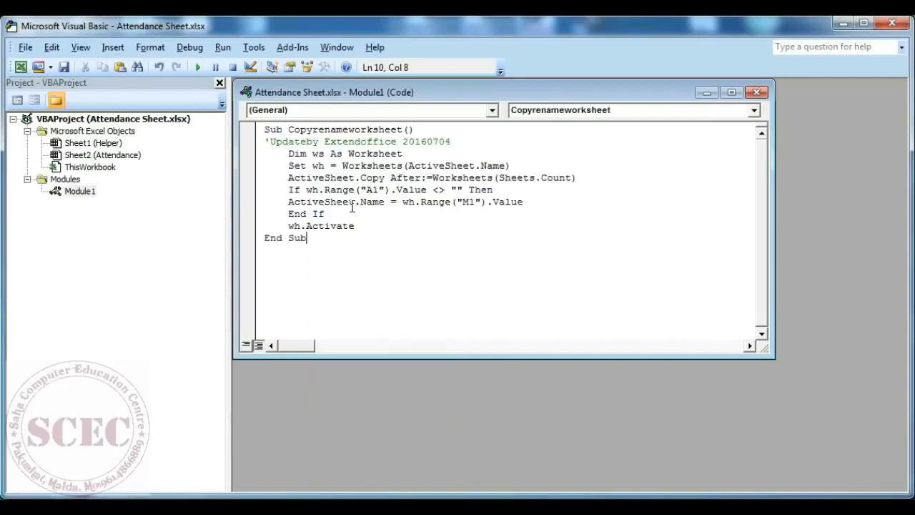
Compare the M1 reference in the Copyrenameworksheet macro with the month cell on the Attendance sheet, and close the module's code window
double_click(466, 206)
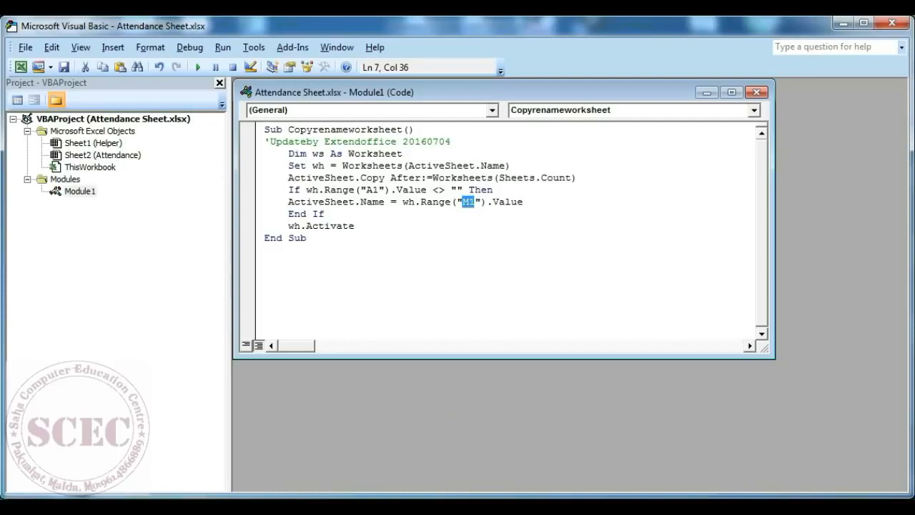
key(alt+F11)
click(465, 170)
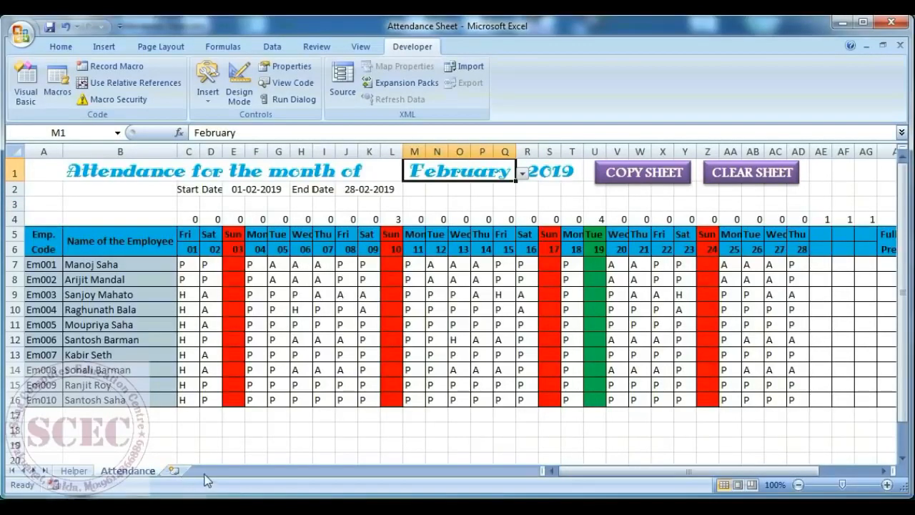
key(alt+F11)
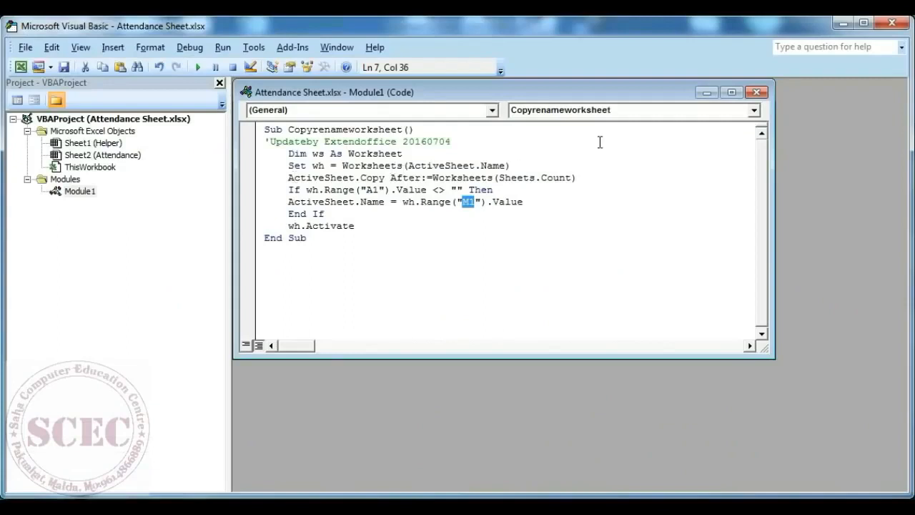
click(756, 92)
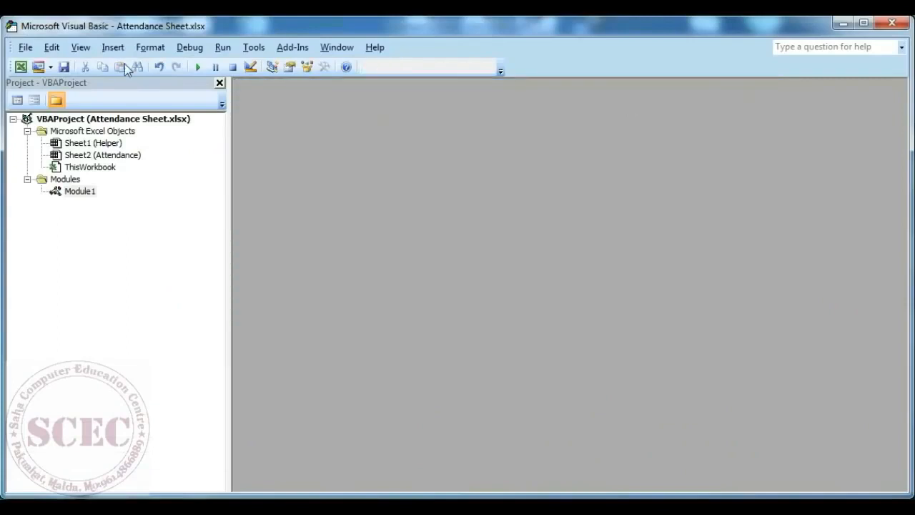
Insert a second module, paste in the Clearcells macro from the "Clear cells" Notepad file, and return to the Attendance sheet
click(113, 48)
click(124, 98)
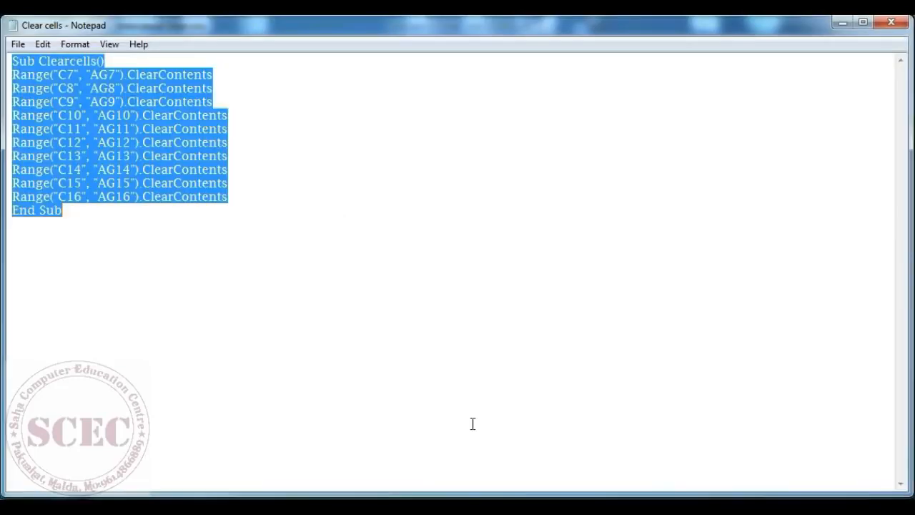
drag(11, 60, 132, 211)
right_click(91, 125)
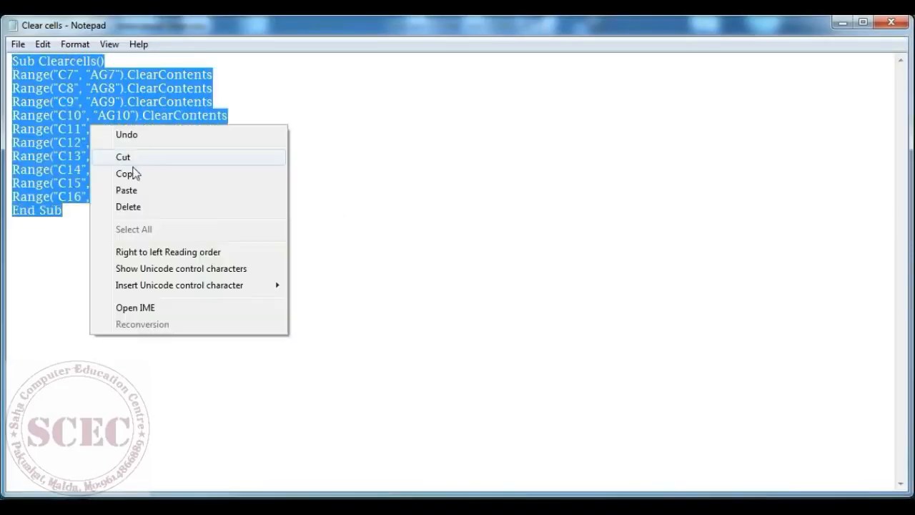
click(125, 174)
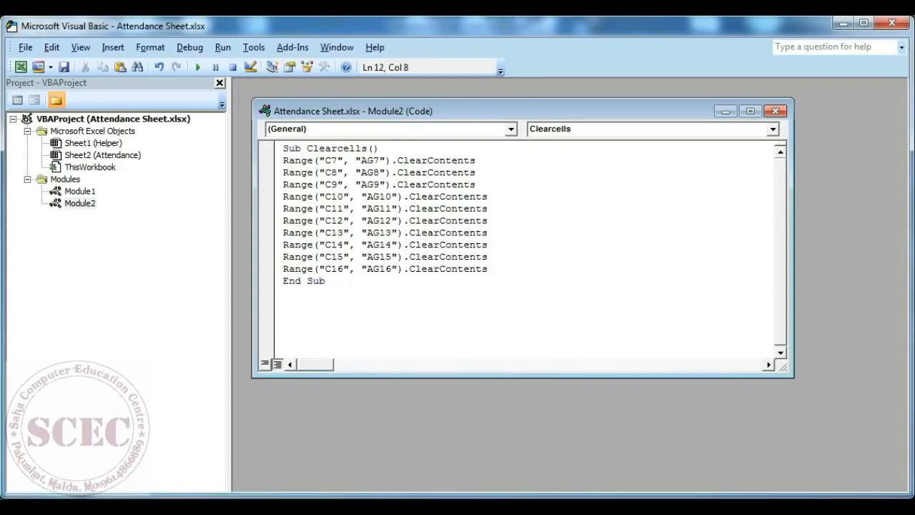
key(alt+F11)
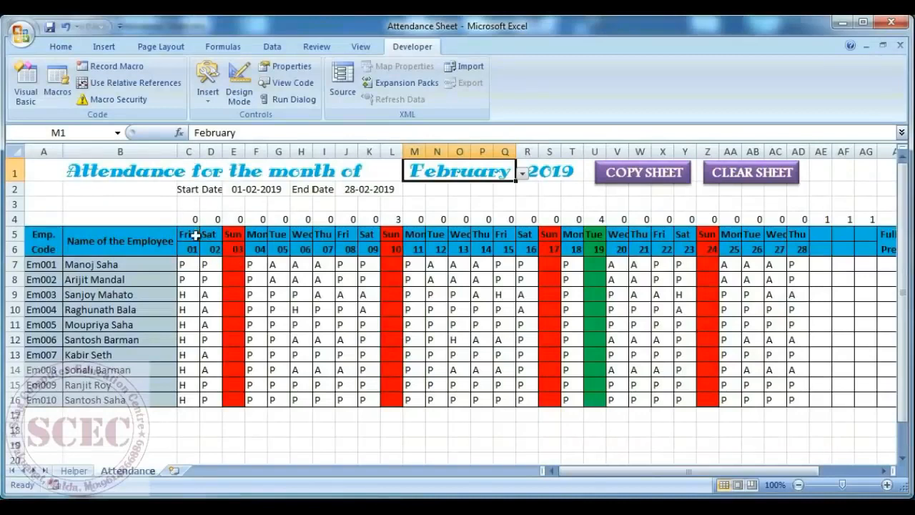
Compare the first employee's attendance range C7:AG7 with the ranges in the Clearcells macro, and close the Visual Basic editor
drag(183, 264, 858, 265)
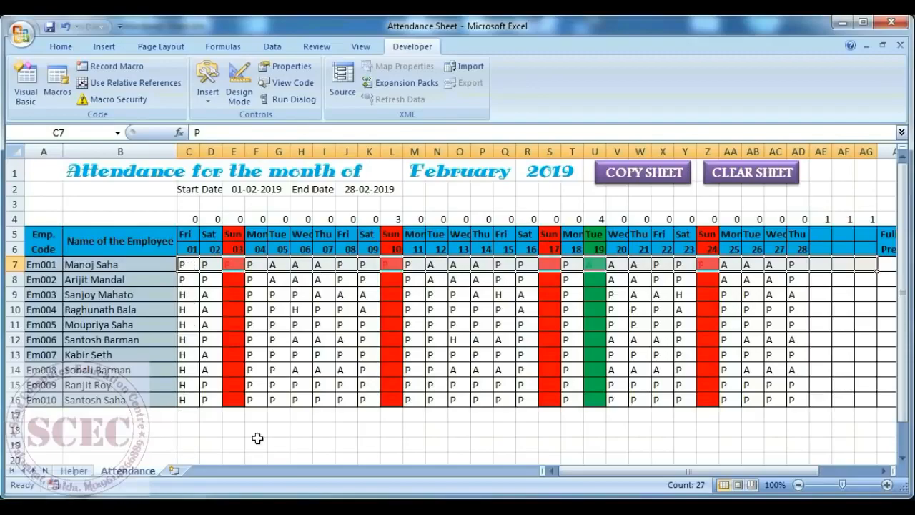
key(alt+F11)
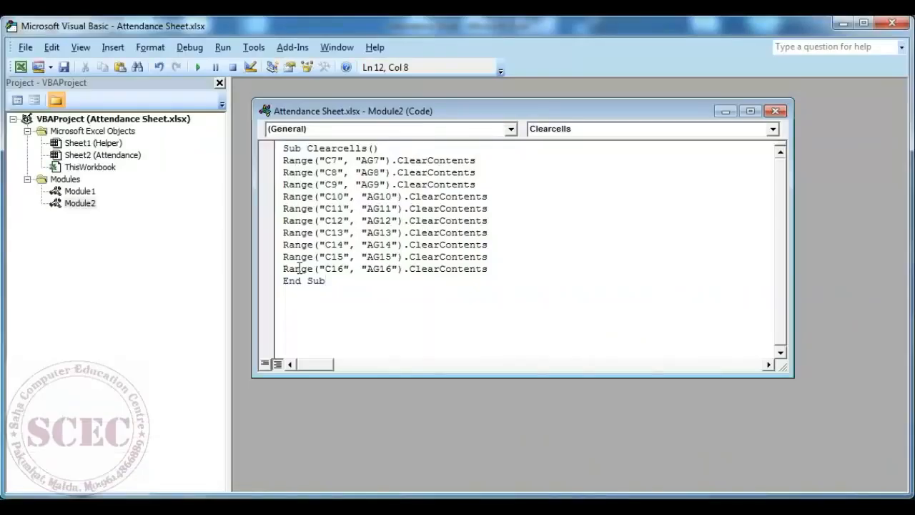
click(775, 111)
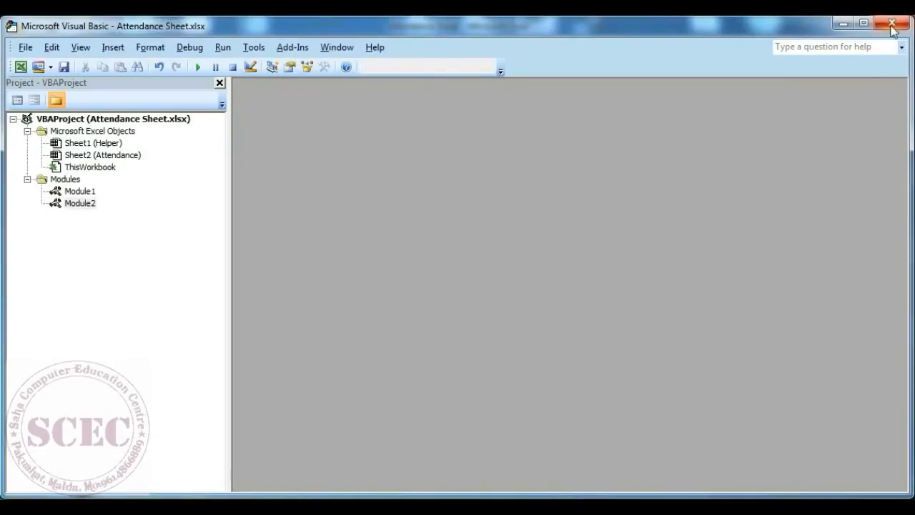
click(891, 23)
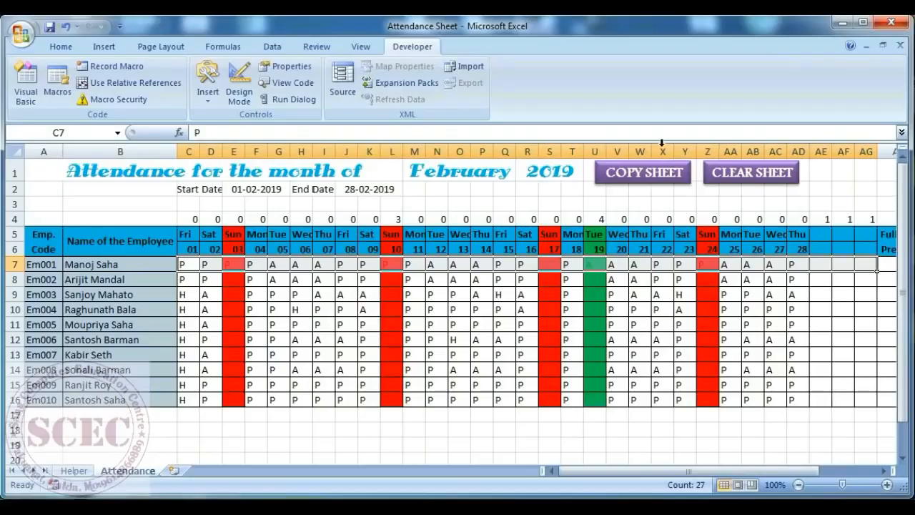
Assign the Copyrenameworksheet macro to the COPY SHEET shape on the Attendance sheet
click(624, 197)
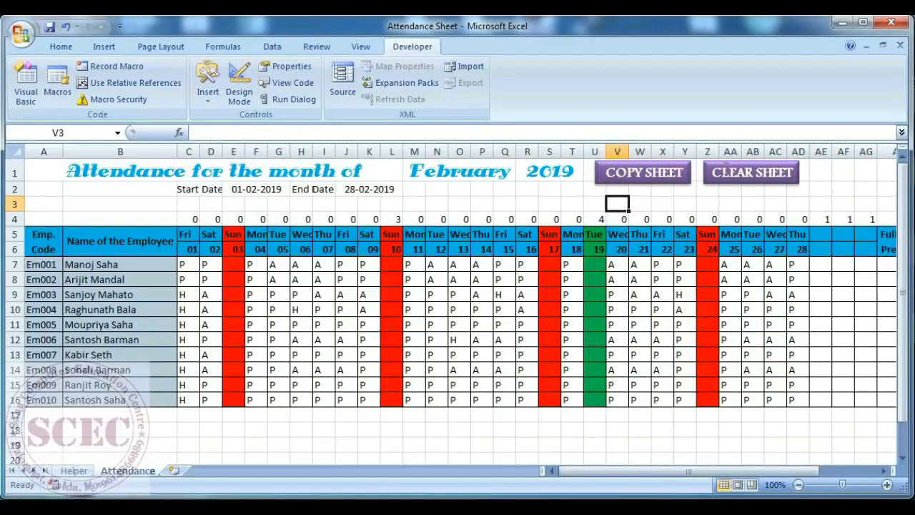
right_click(631, 173)
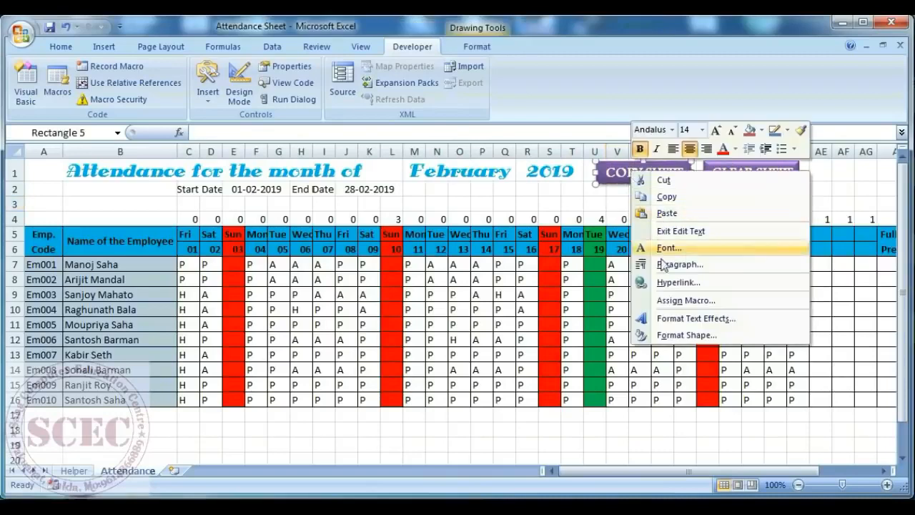
click(675, 301)
drag(581, 158, 422, 165)
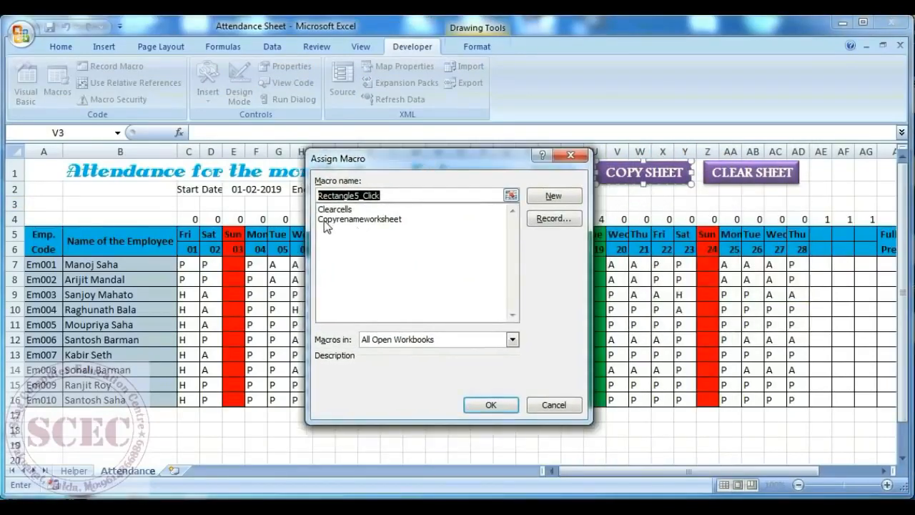
click(325, 220)
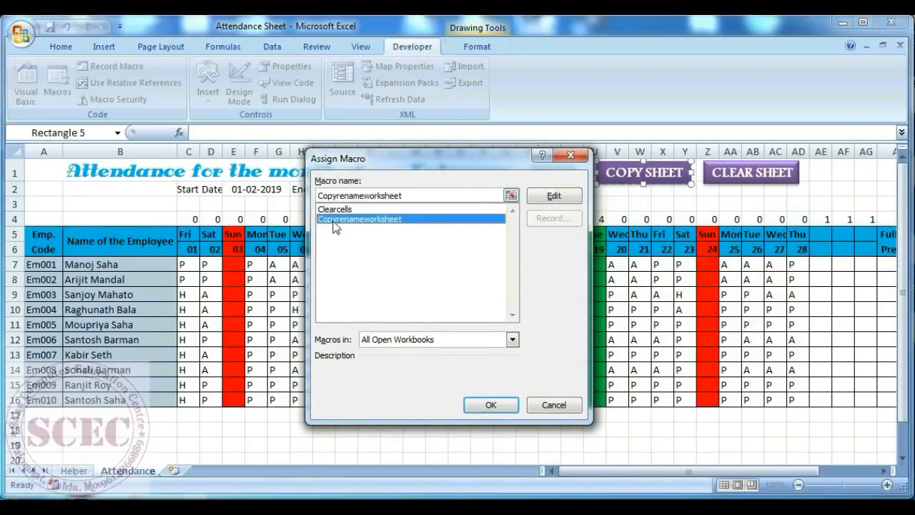
click(472, 404)
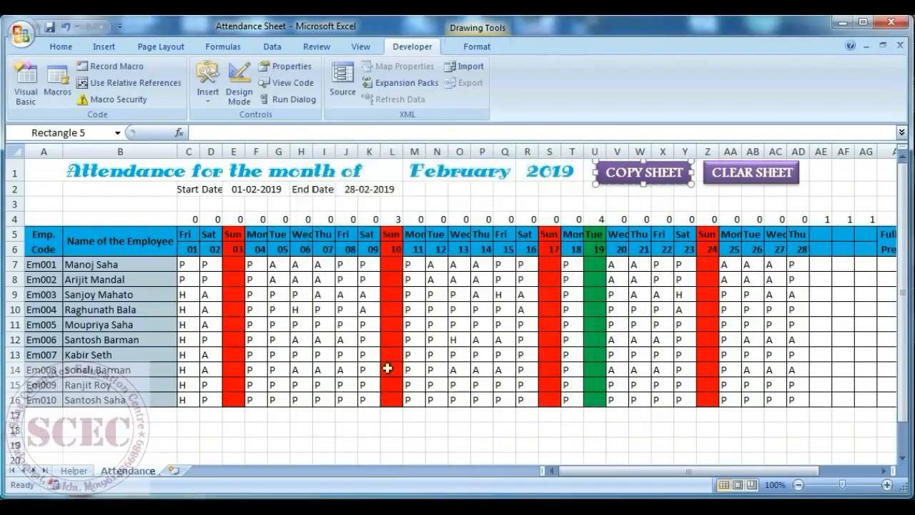
Assign the Clearcells macro to the CLEAR SHEET shape and deselect the shape
right_click(729, 174)
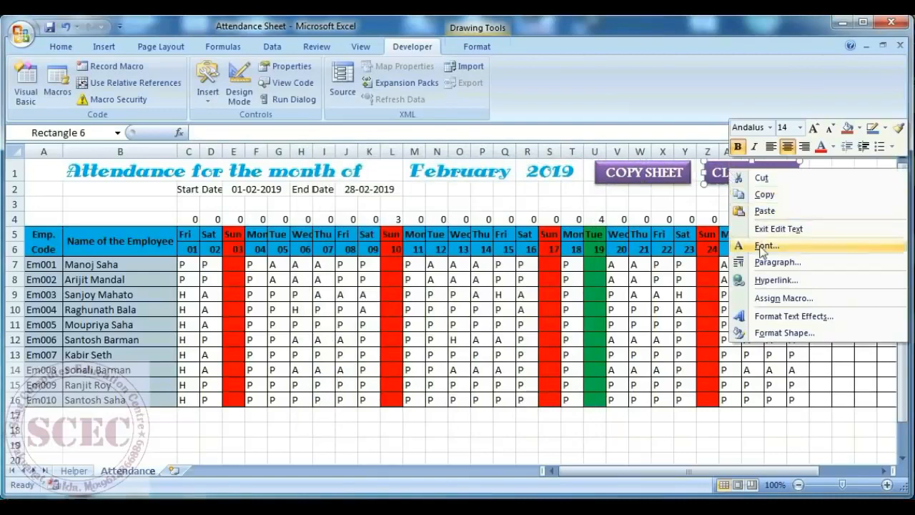
click(766, 298)
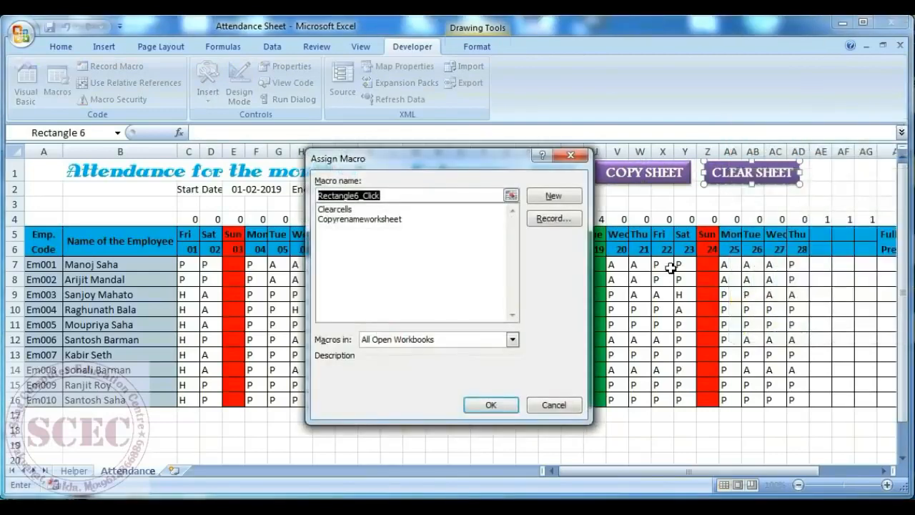
click(331, 209)
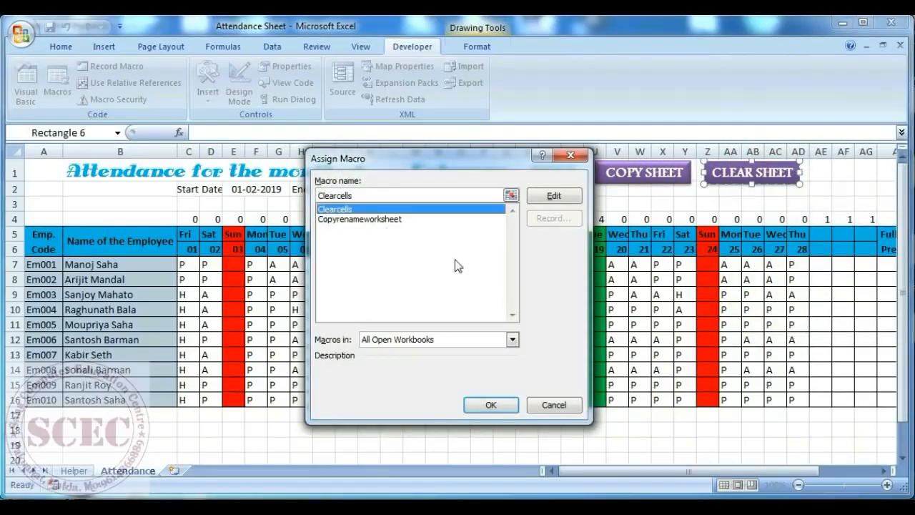
click(490, 405)
click(597, 205)
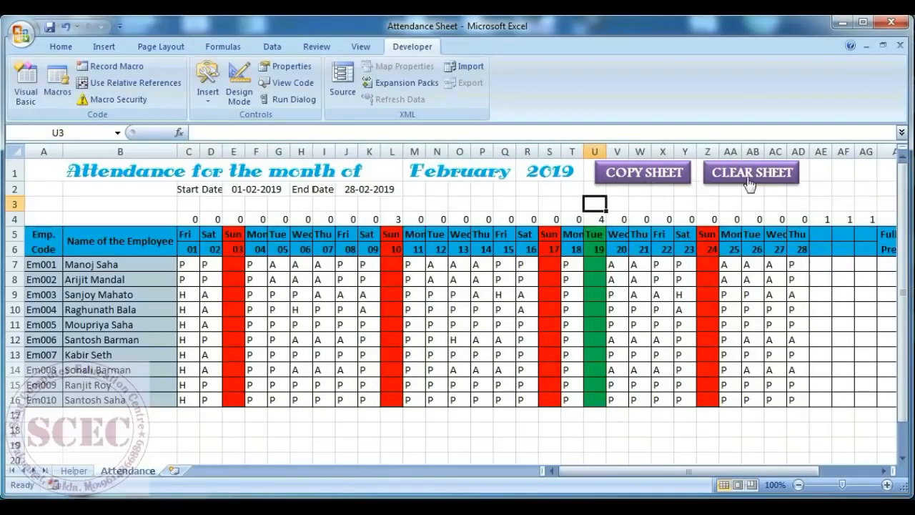
Run the COPY SHEET macro to duplicate the Attendance sheet, and check the February copy before returning to Attendance
click(637, 178)
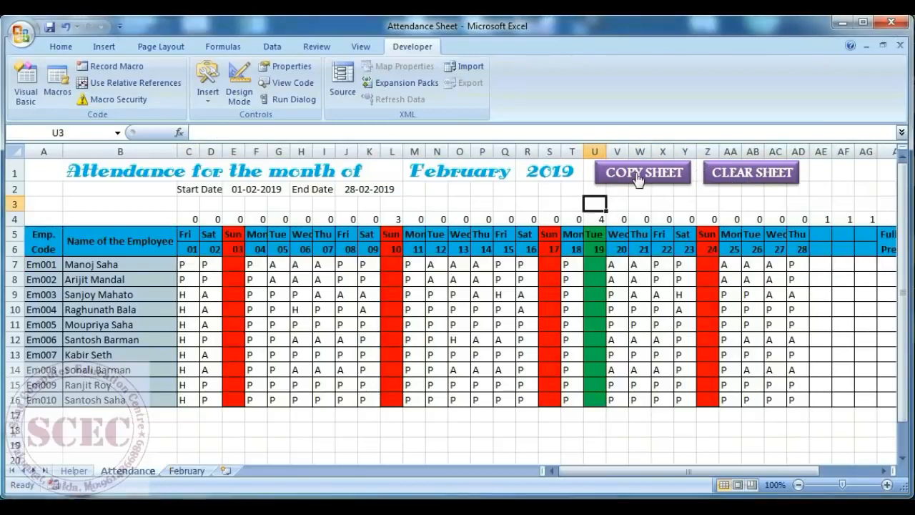
click(186, 471)
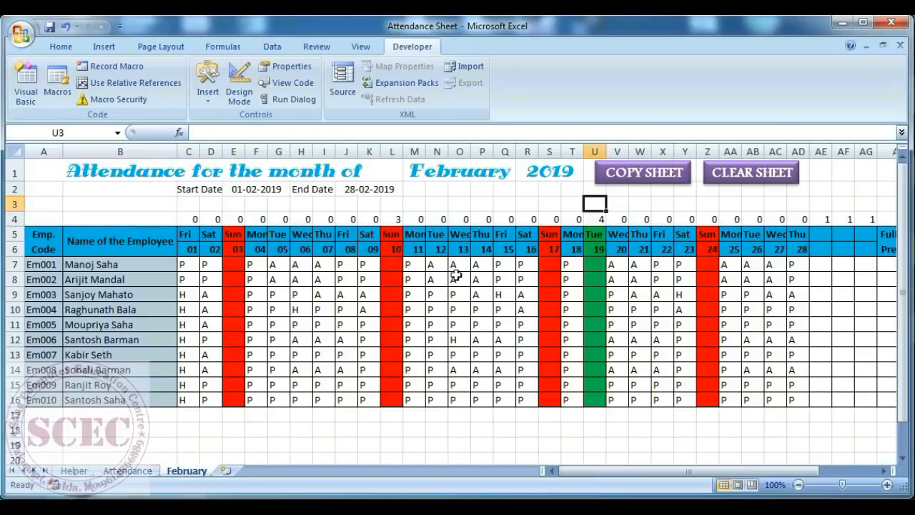
click(120, 471)
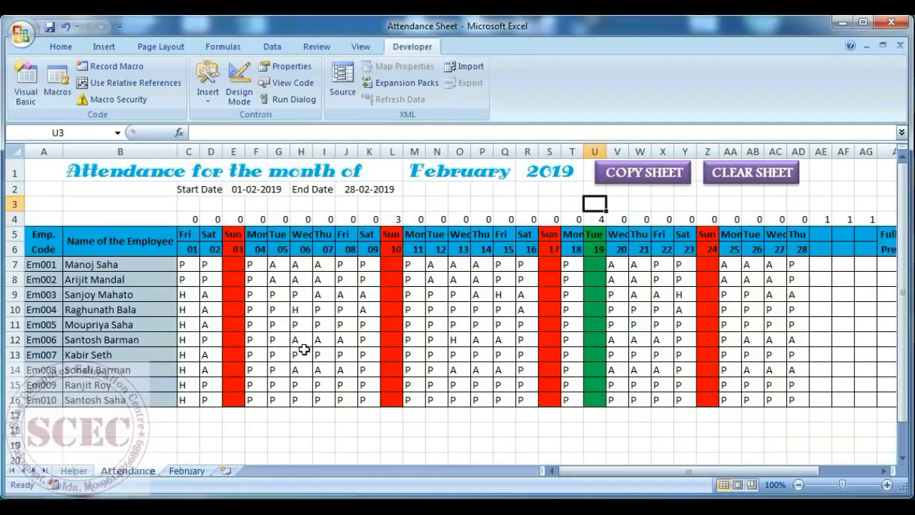
Run the CLEAR SHEET macro to empty the attendance marks on the Attendance sheet, and set the month in M1 to March
click(735, 178)
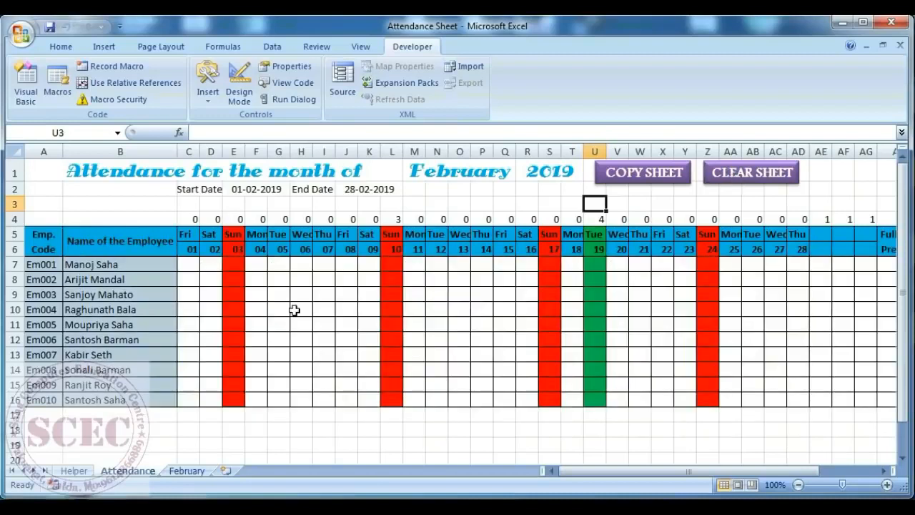
click(476, 176)
click(523, 174)
click(480, 192)
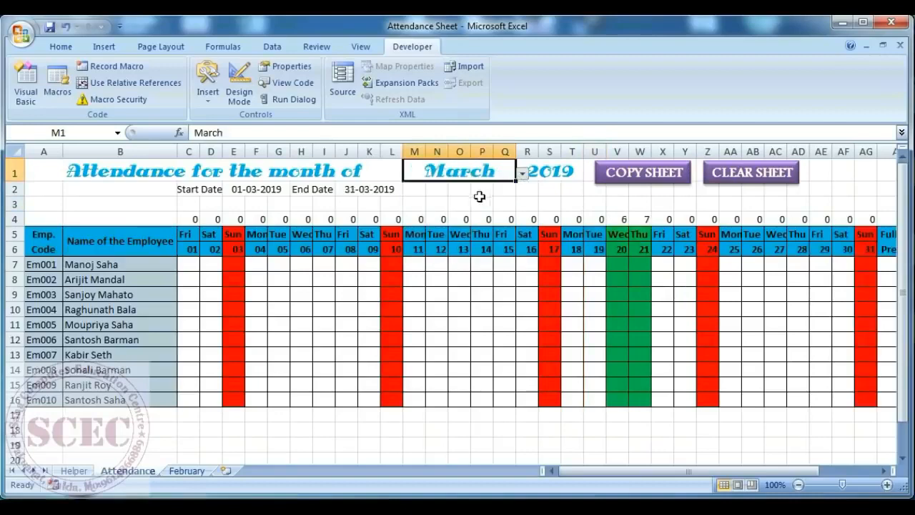